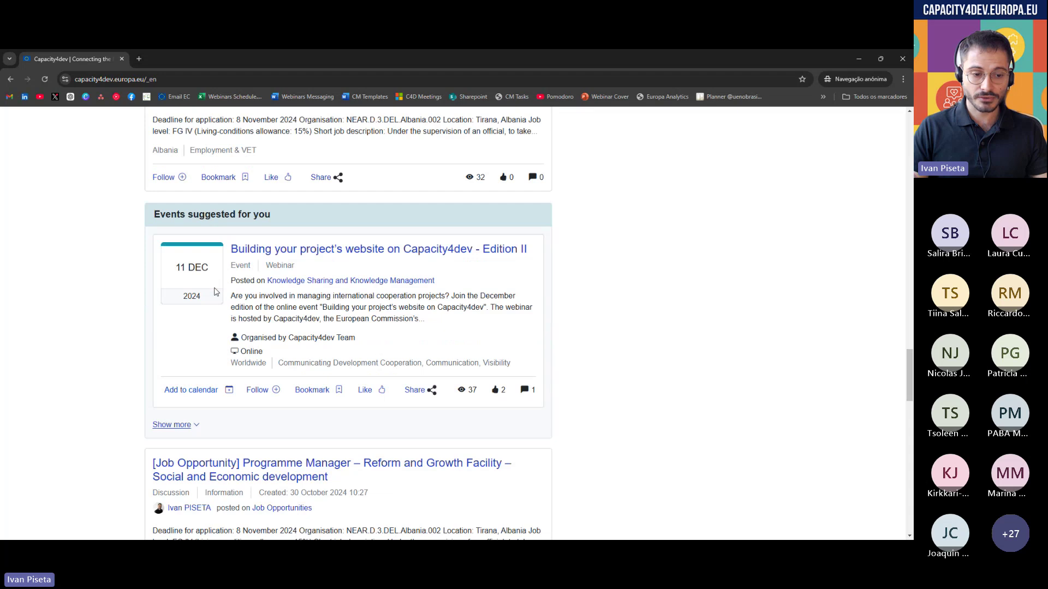
- Look through the home page's community activity feed, suggested events, interest updates, following and followers lists, and the profile menu
scroll(214, 291, down, 2)
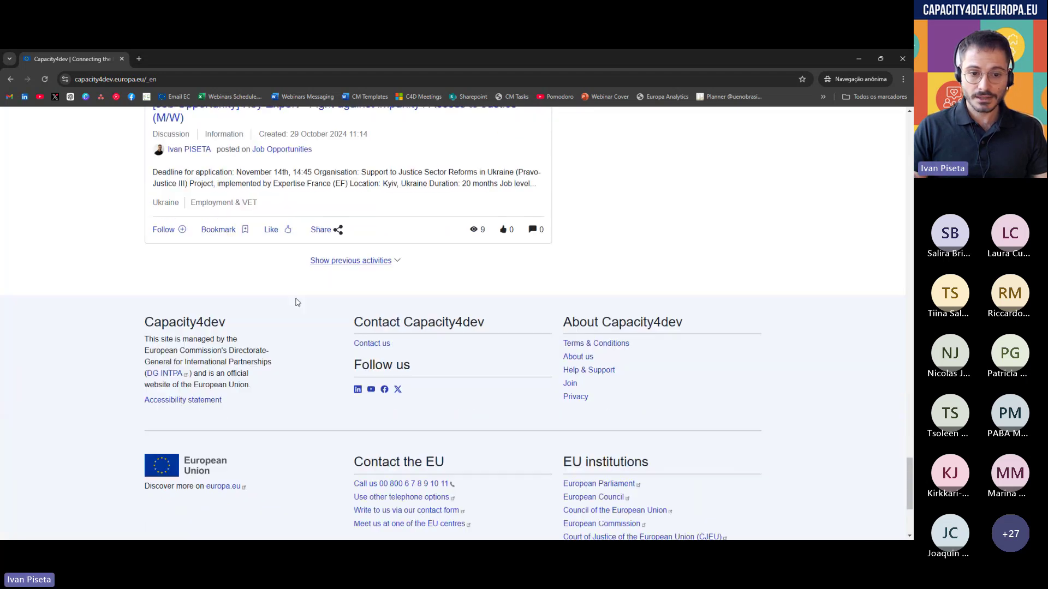
scroll(385, 327, up, 20)
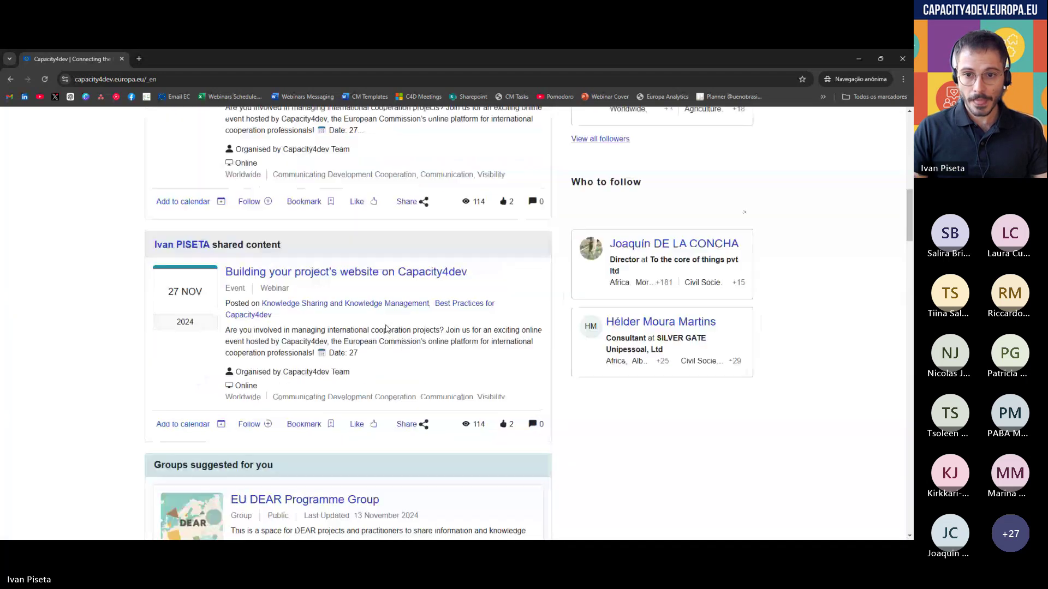
scroll(385, 328, up, 15)
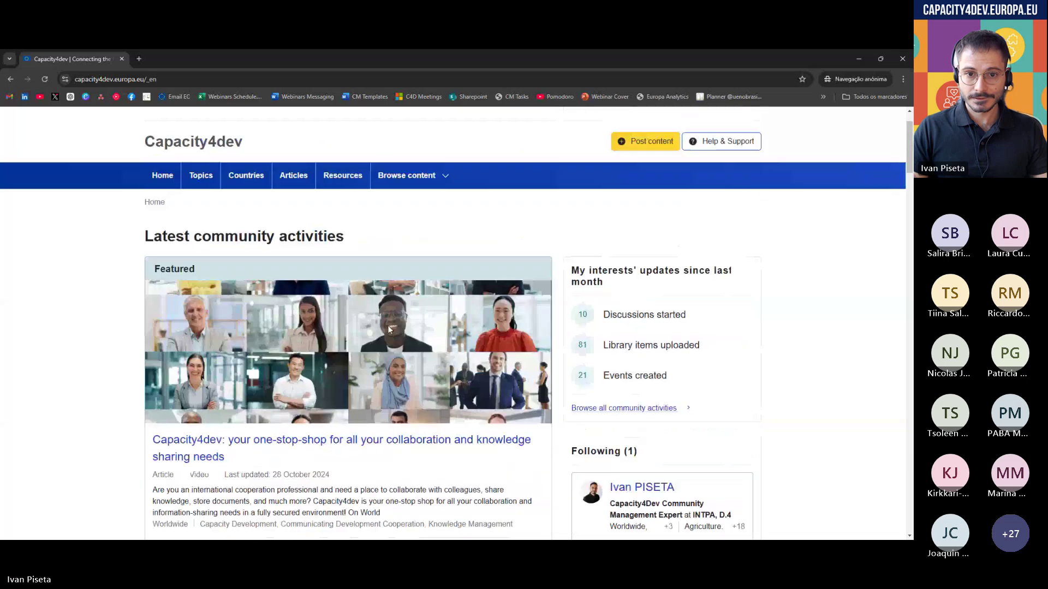
scroll(568, 336, down, 3)
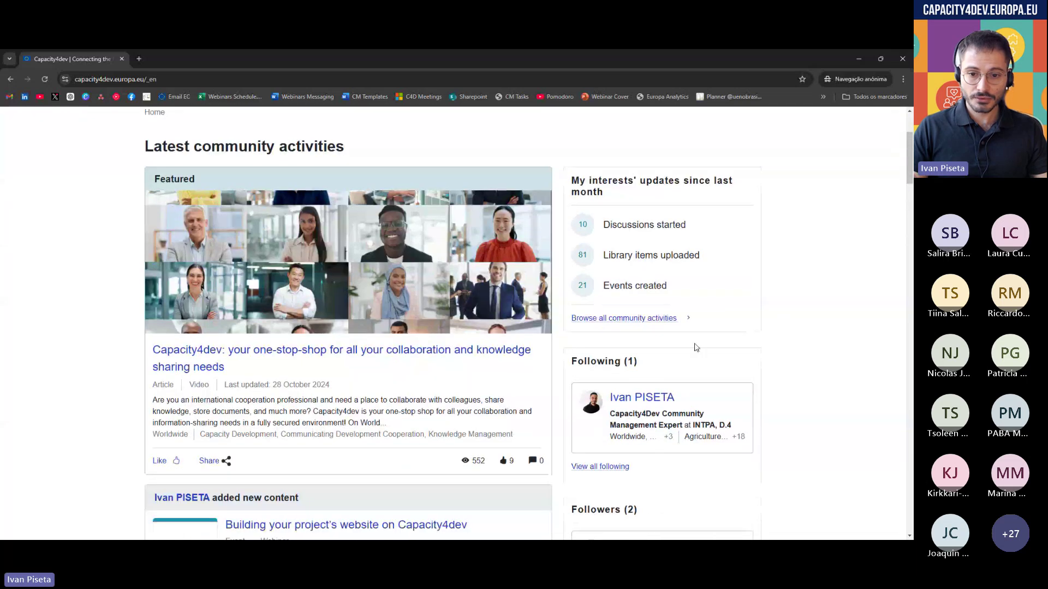
scroll(397, 367, down, 2)
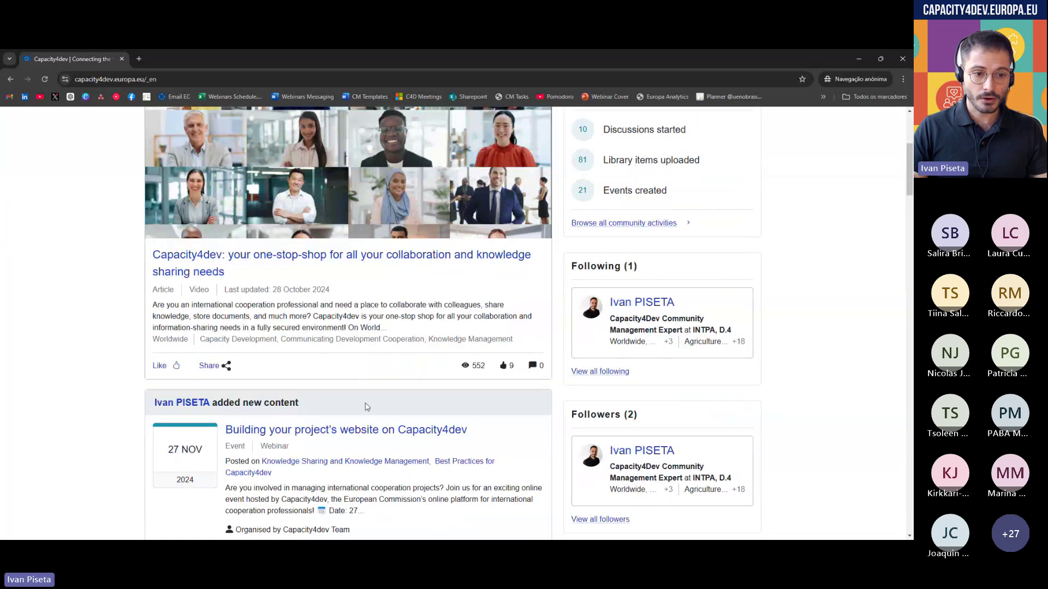
scroll(276, 390, up, 5)
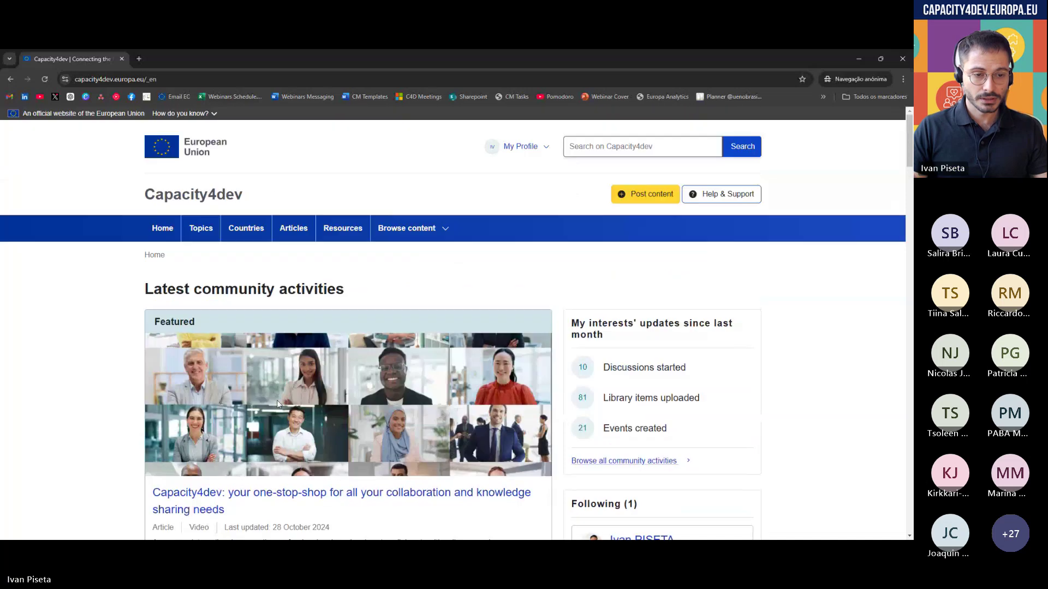
scroll(281, 392, down, 8)
scroll(279, 371, down, 1)
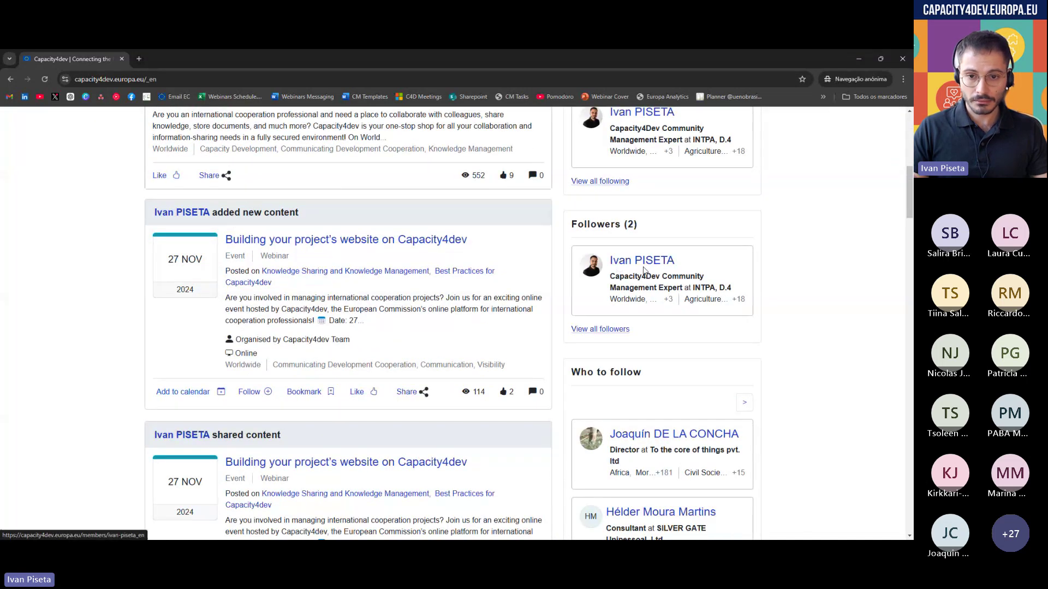
scroll(562, 283, up, 1)
scroll(559, 281, up, 10)
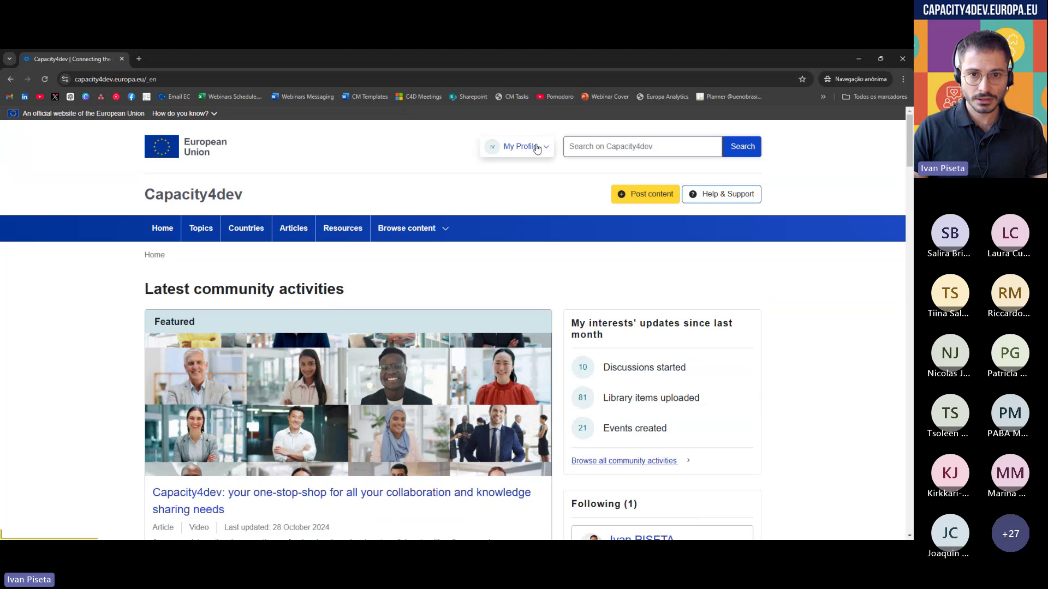
click(537, 147)
click(537, 147)
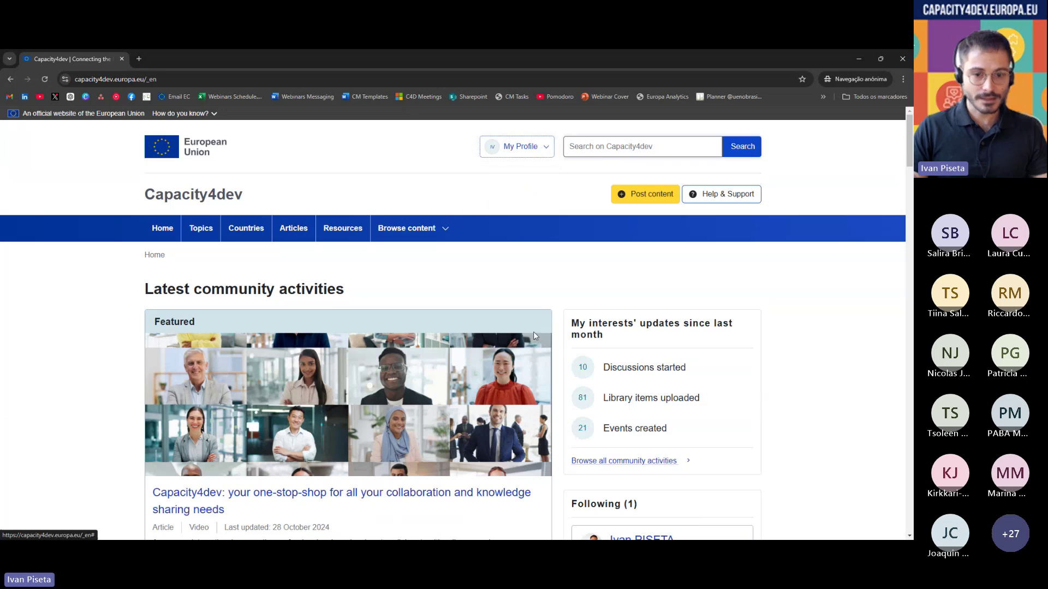
- Find the newly added content entry in the activity feed and open its 27 November event "Building your project's website on Capacity4dev"
scroll(552, 370, down, 4)
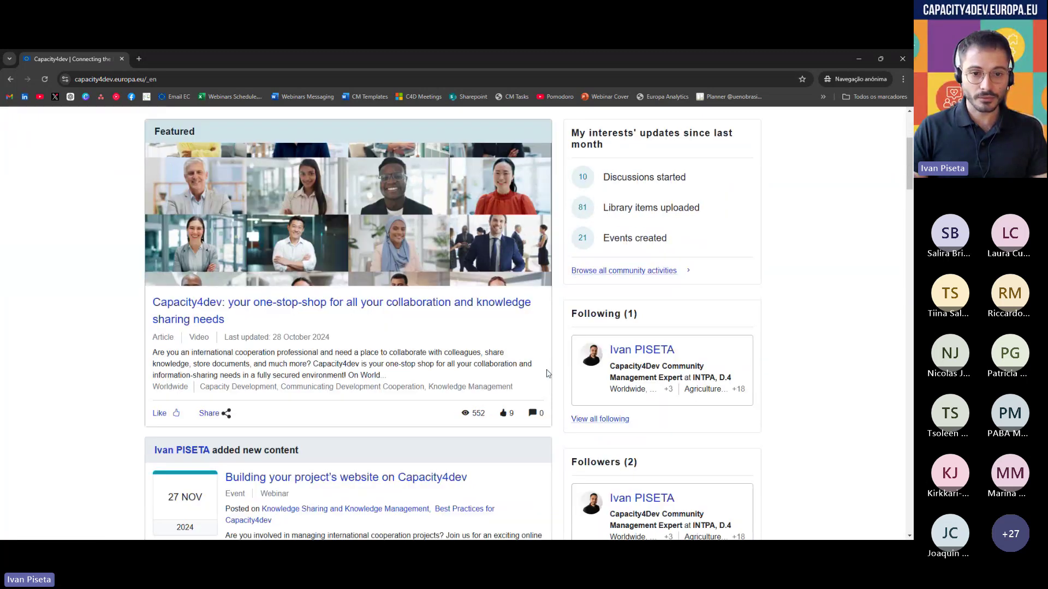
scroll(448, 386, down, 2)
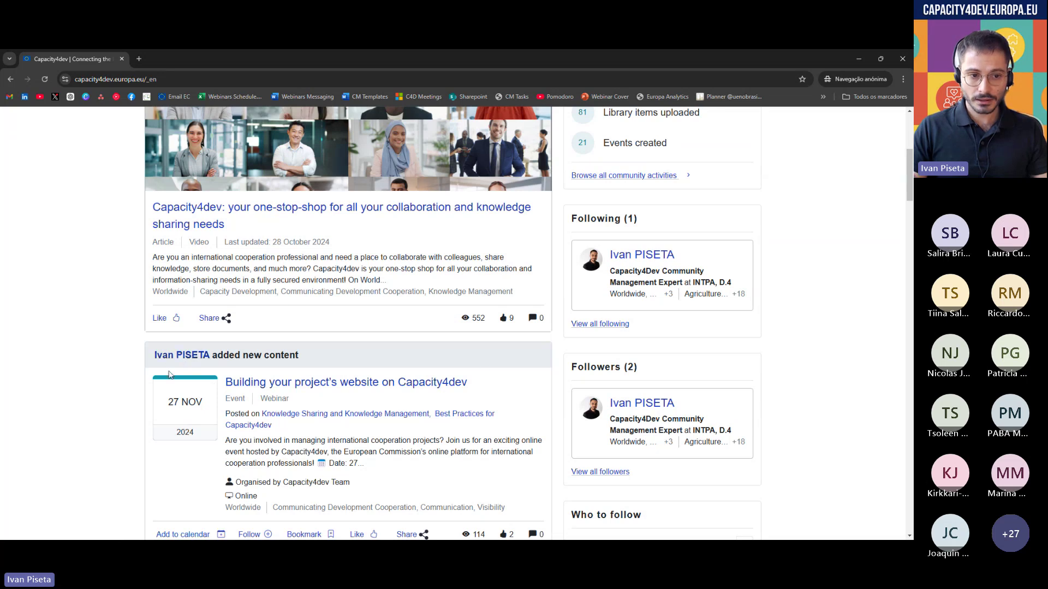
drag(153, 356, 210, 357)
drag(335, 355, 147, 358)
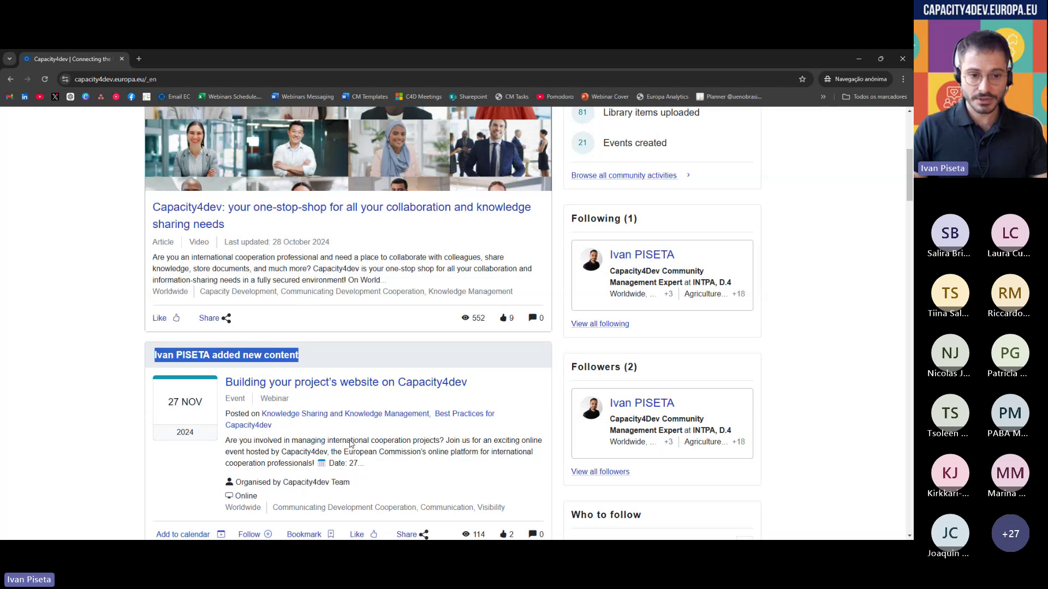
click(370, 402)
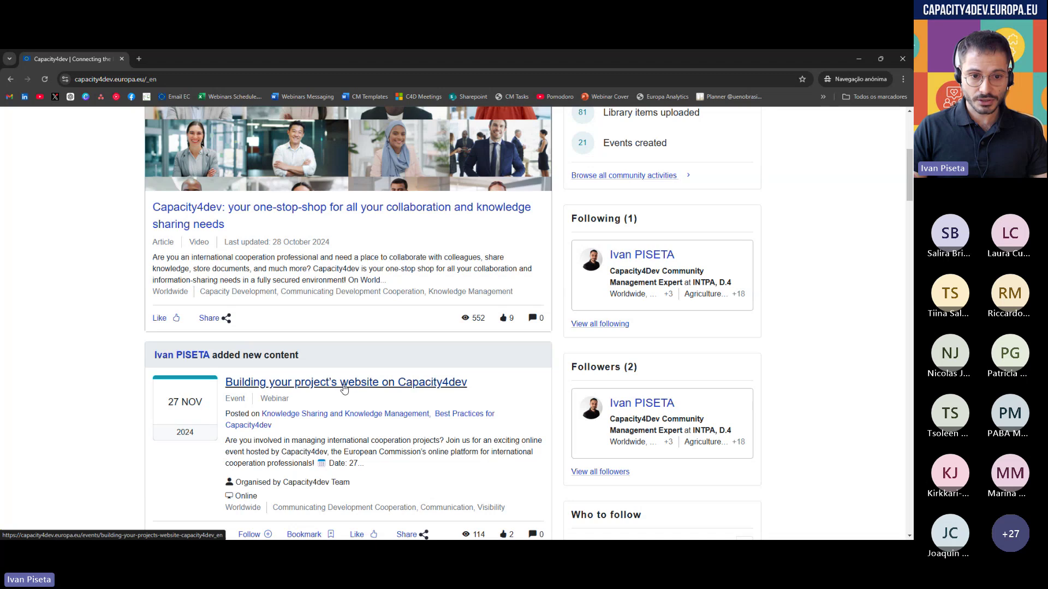
scroll(365, 407, down, 1)
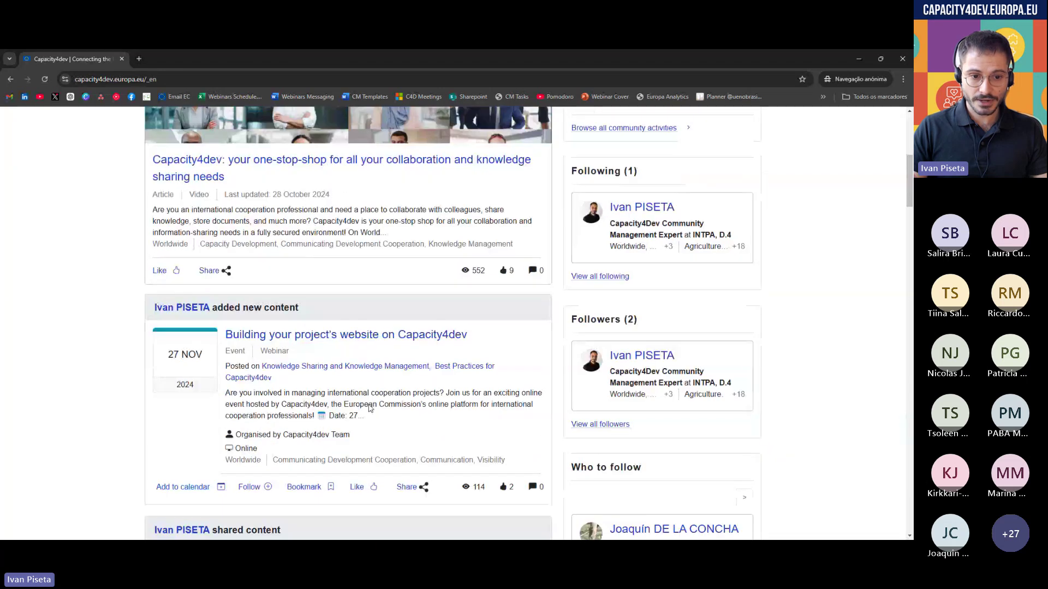
click(363, 344)
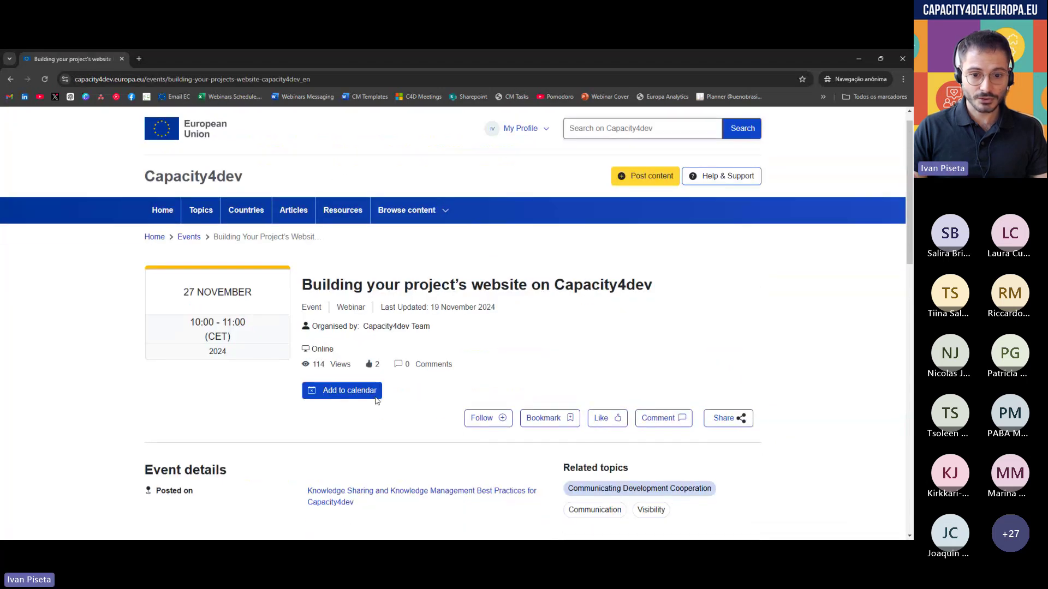
- Show the calendar services offered for adding the event, and close the list without choosing one
scroll(376, 401, down, 3)
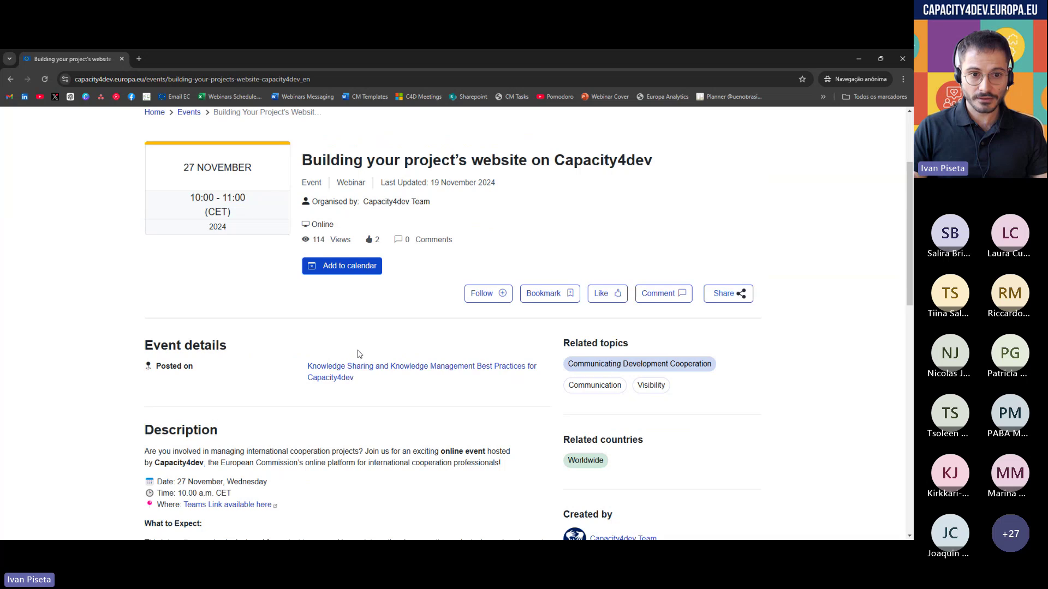
scroll(356, 352, up, 1)
click(348, 315)
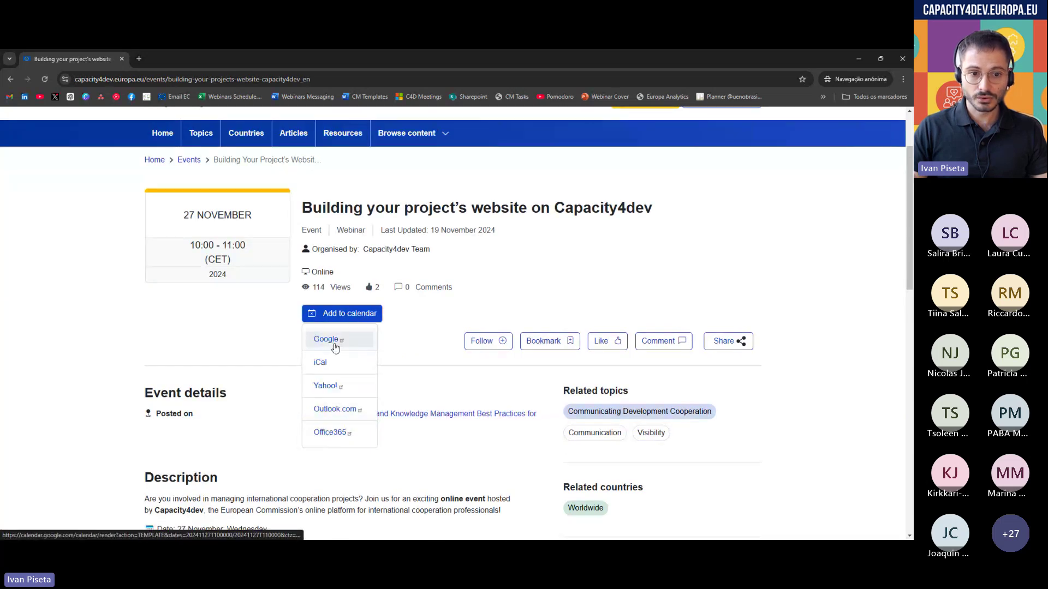
click(412, 367)
- Expand the event's full description and read through it down to the comments section
scroll(413, 367, down, 5)
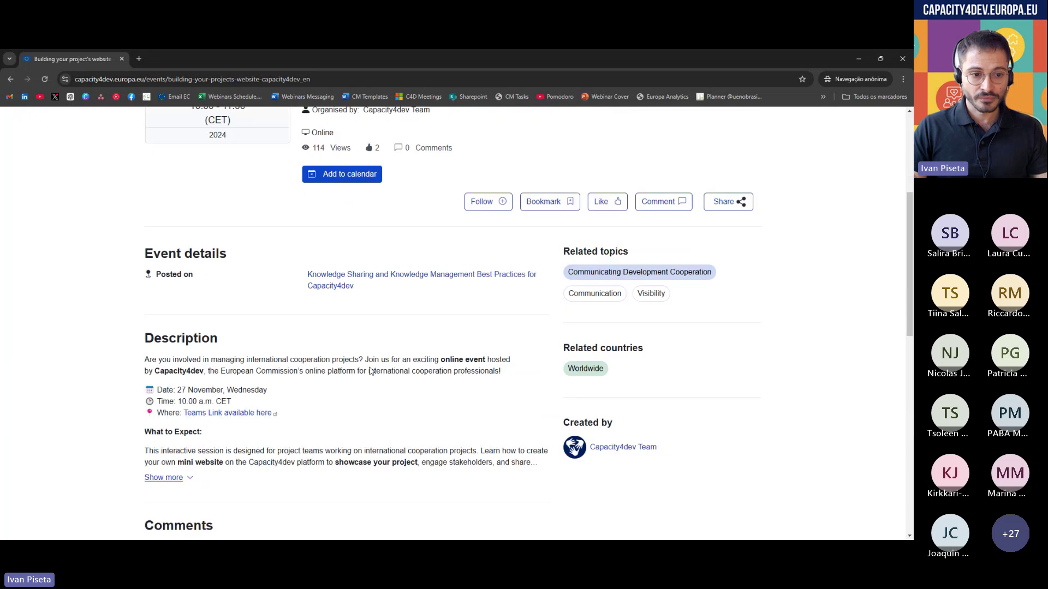
click(163, 332)
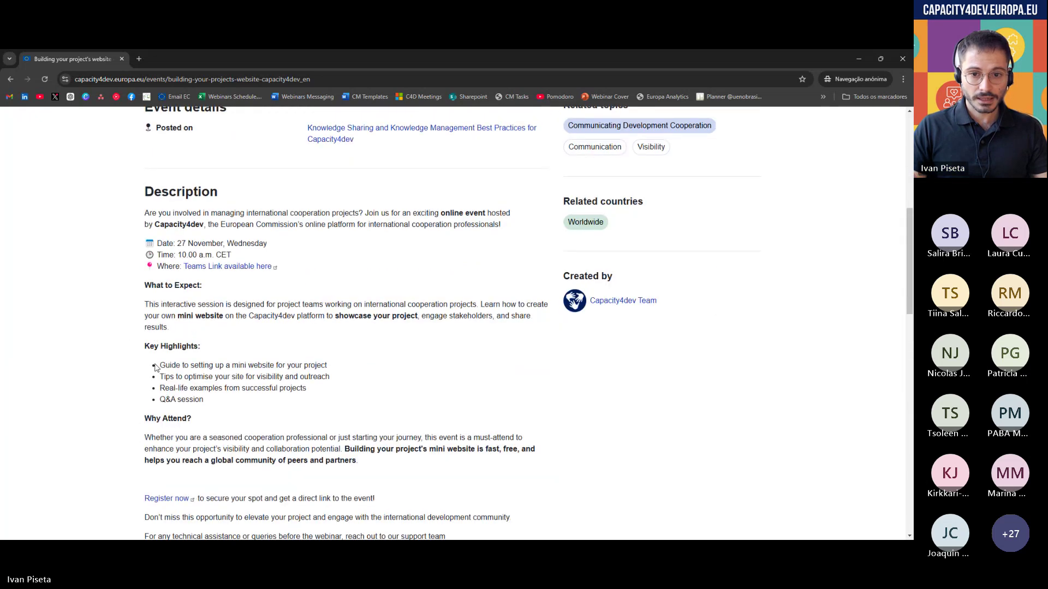
scroll(185, 378, down, 8)
scroll(451, 453, up, 7)
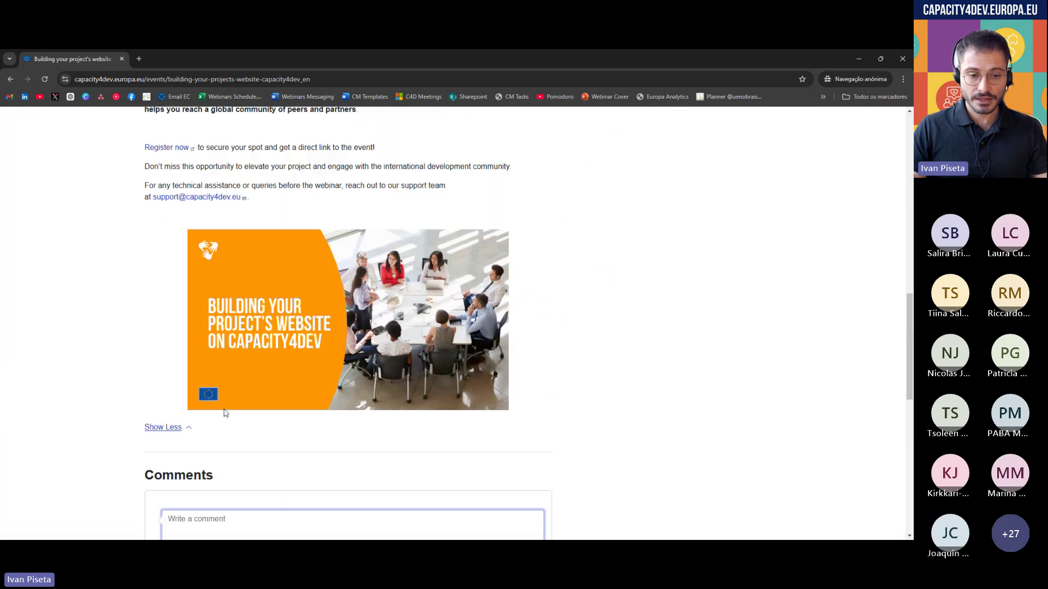
scroll(452, 452, up, 10)
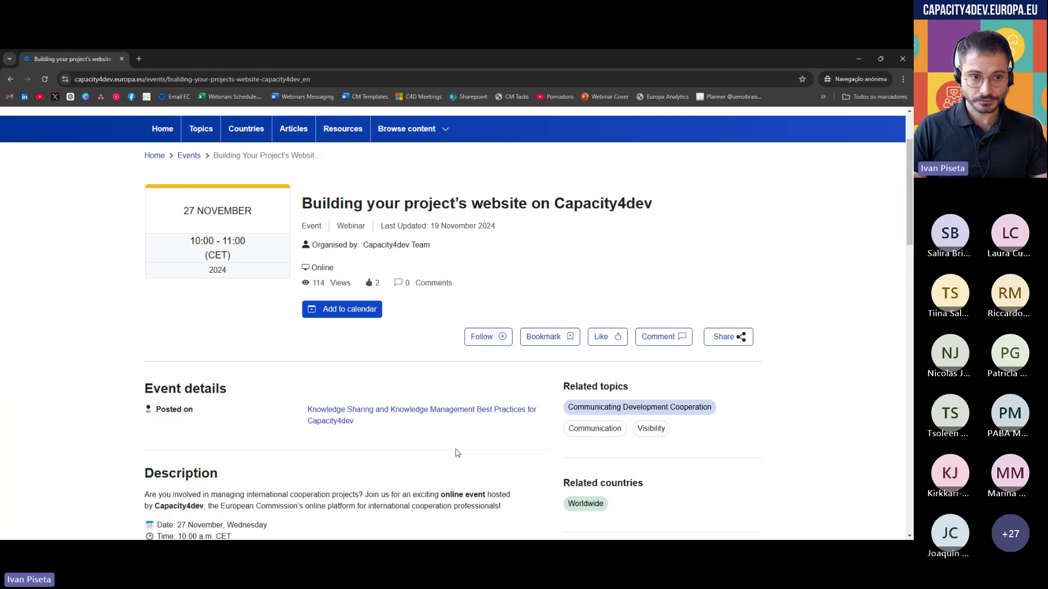
- Return to the Capacity4dev home page
click(170, 232)
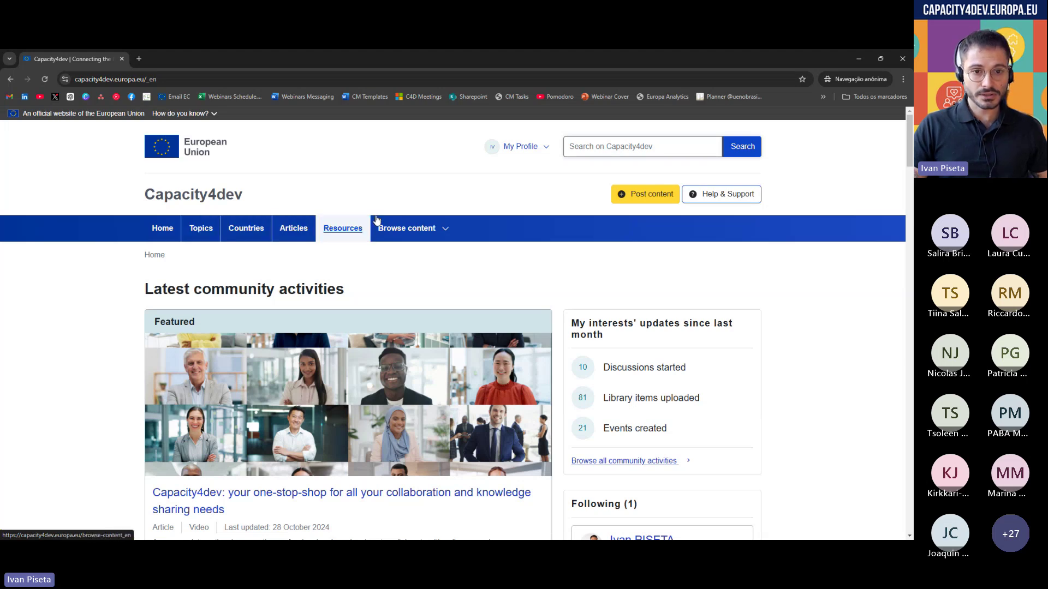
click(407, 228)
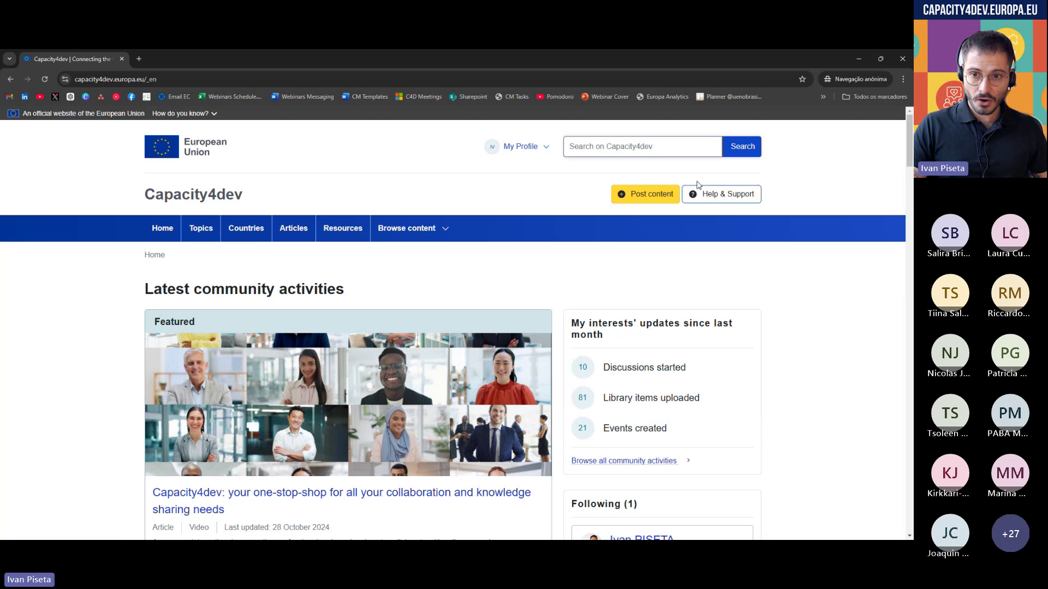
click(749, 200)
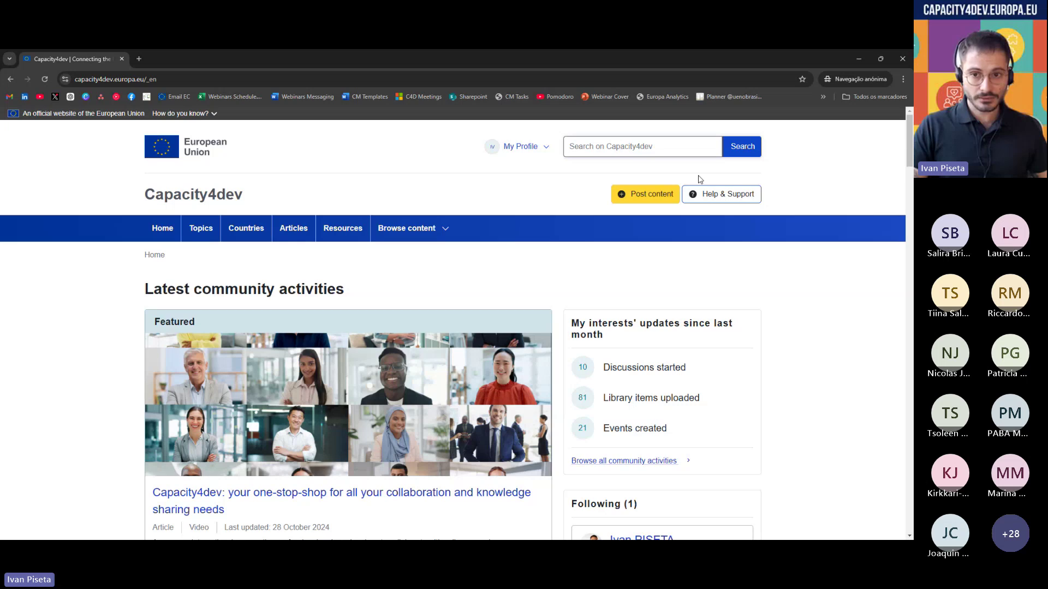
click(686, 202)
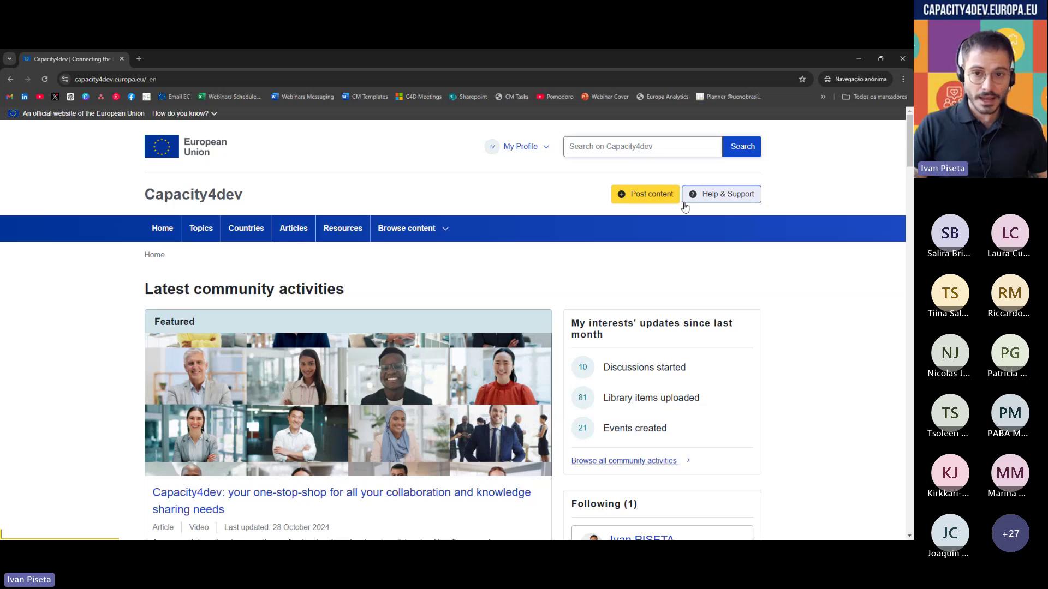
click(685, 195)
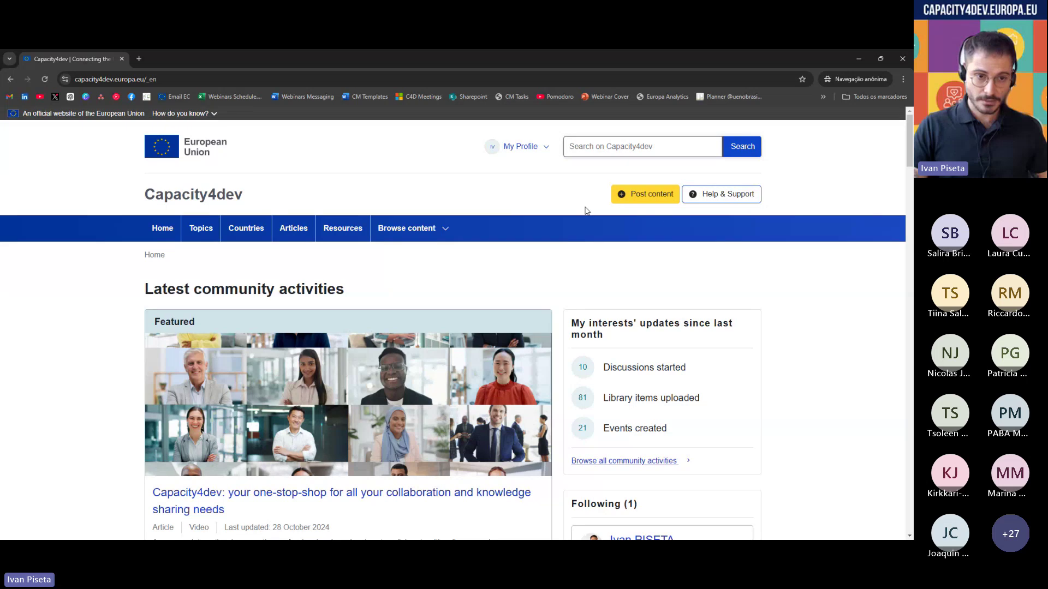
- Open the signed-in member's own profile page and look over its overview and profile sections
click(528, 153)
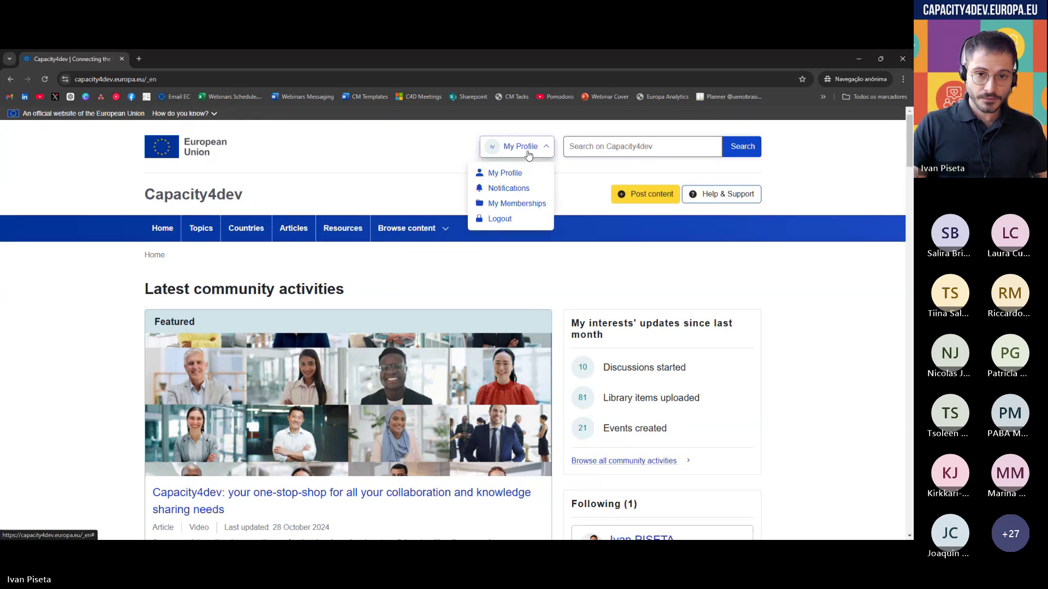
click(527, 153)
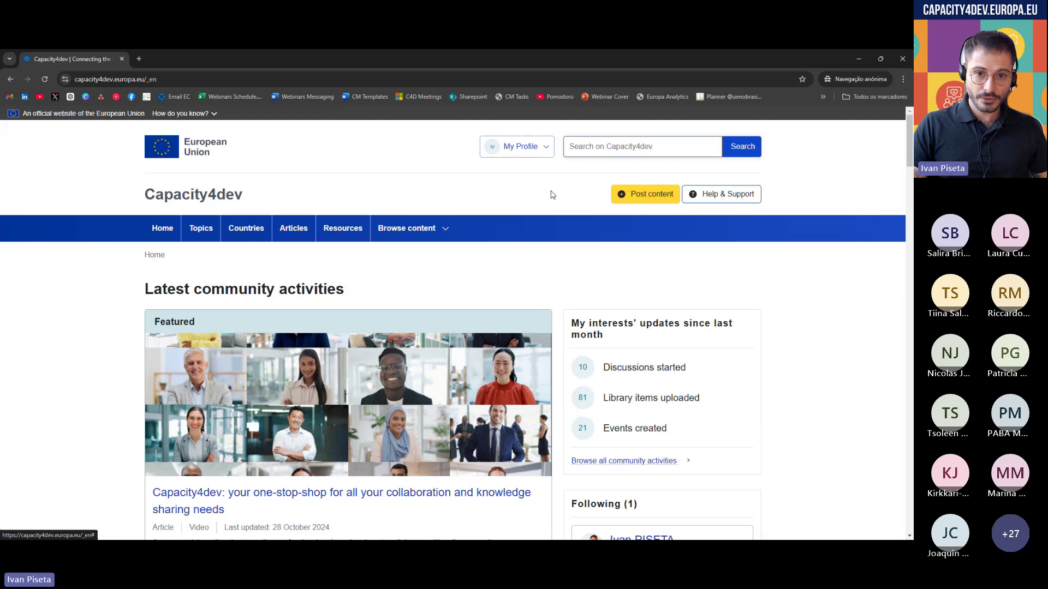
click(537, 147)
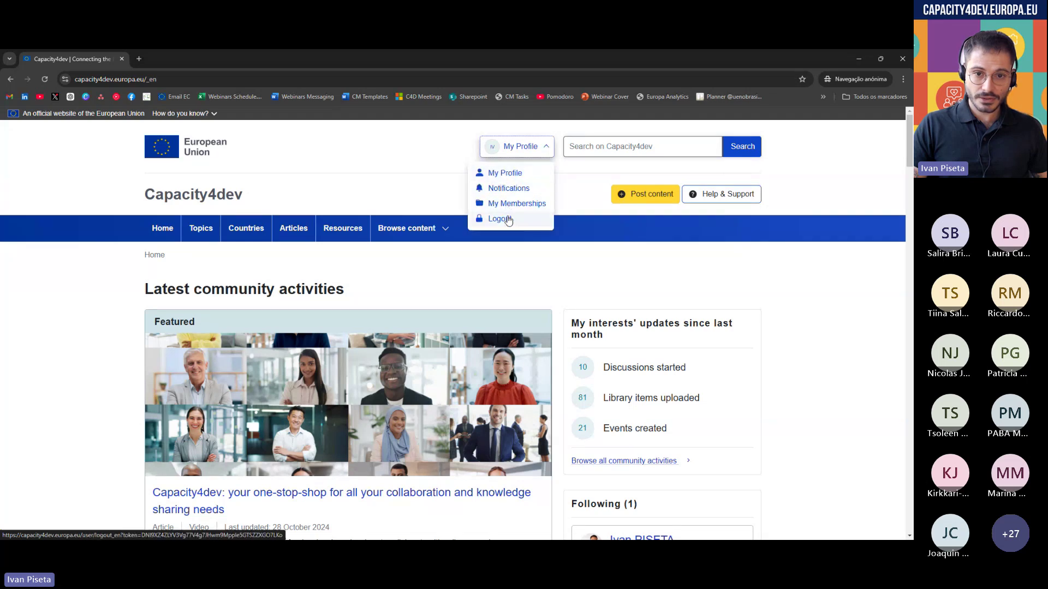
click(518, 176)
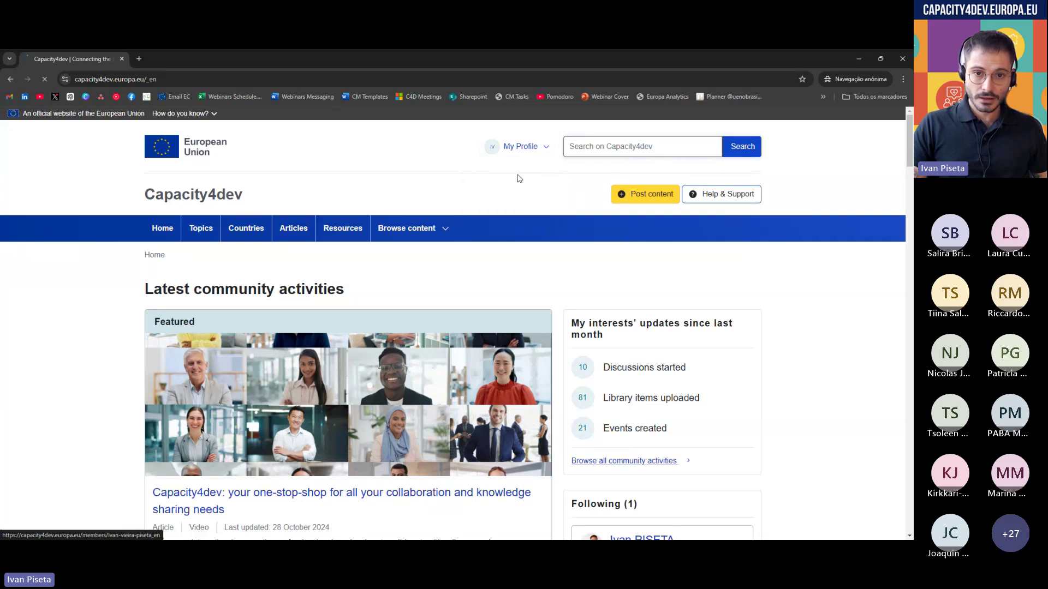
scroll(393, 327, down, 2)
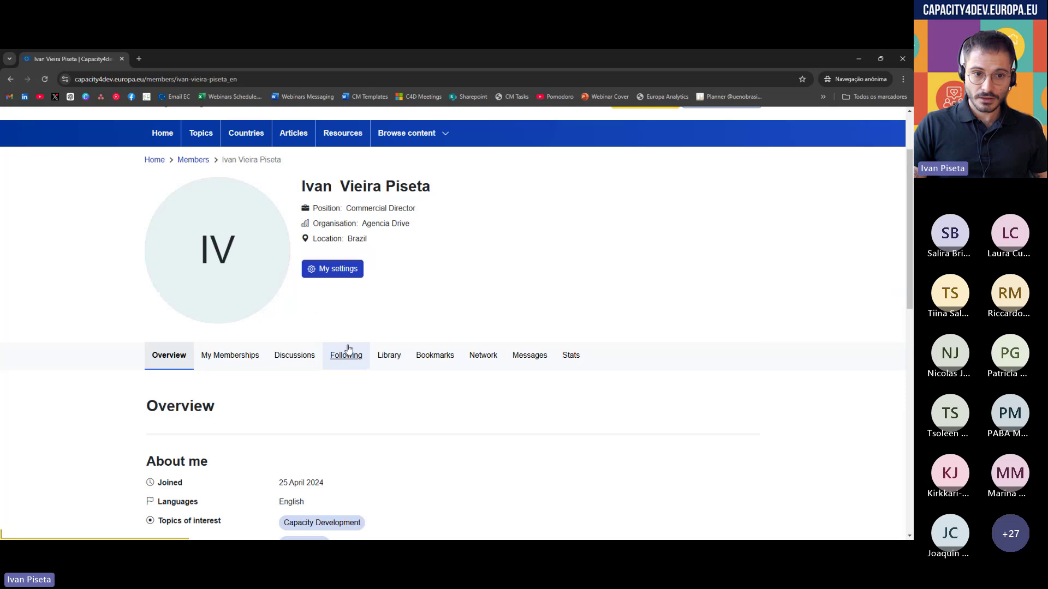
scroll(370, 279, up, 1)
scroll(491, 224, up, 1)
click(541, 147)
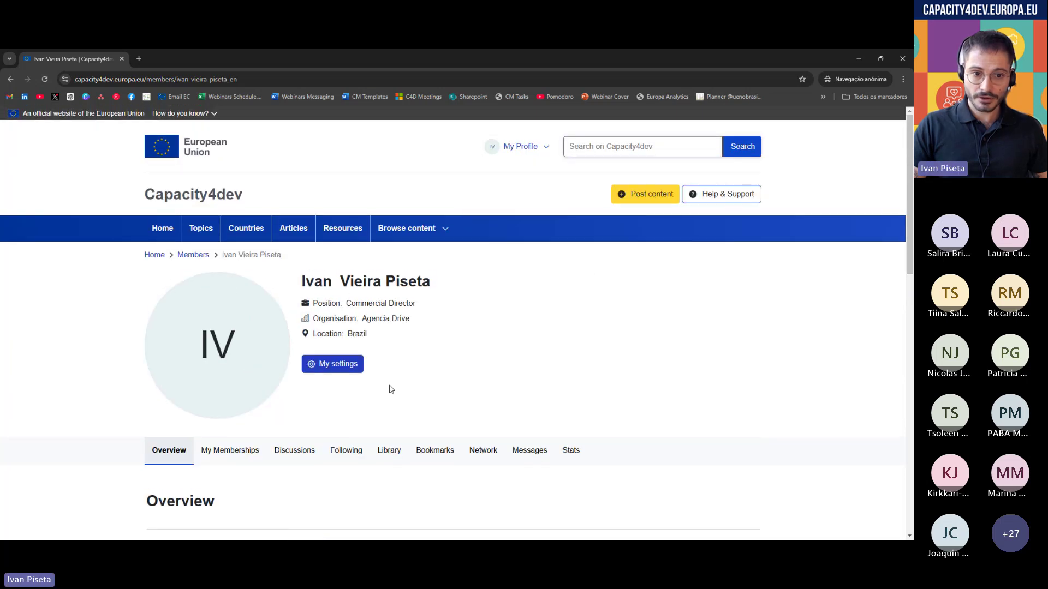
- Open the profile settings and review the profile information, topics and countries of interest, and notification frequency
click(345, 365)
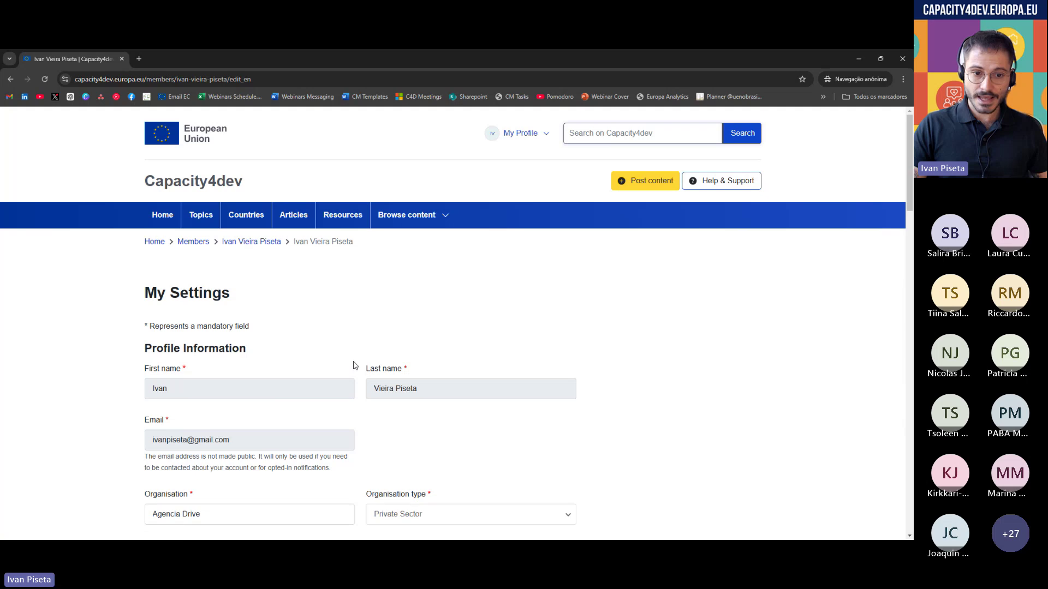
scroll(355, 366, down, 8)
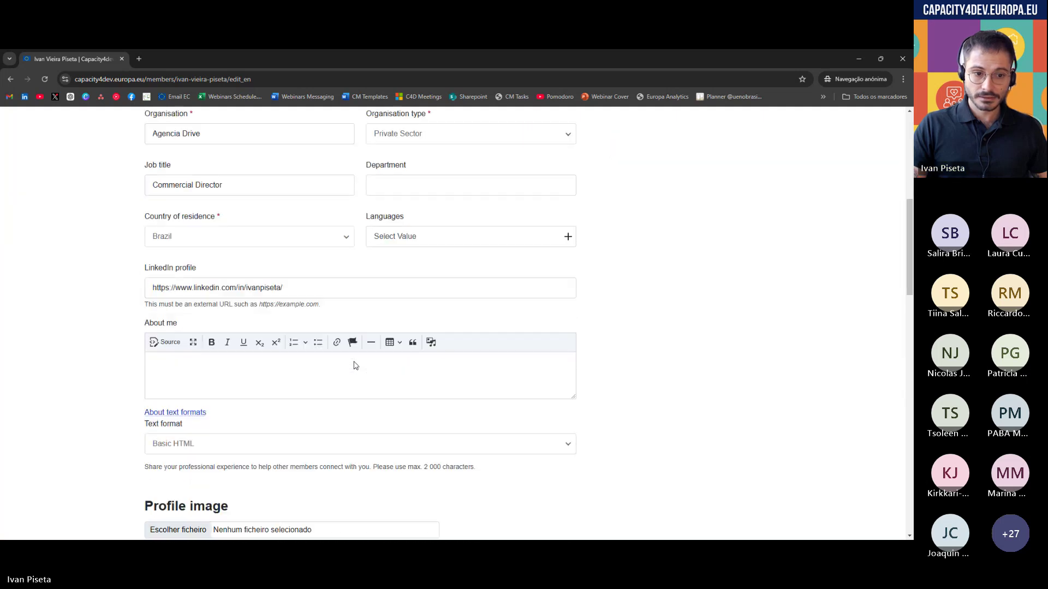
scroll(355, 365, down, 10)
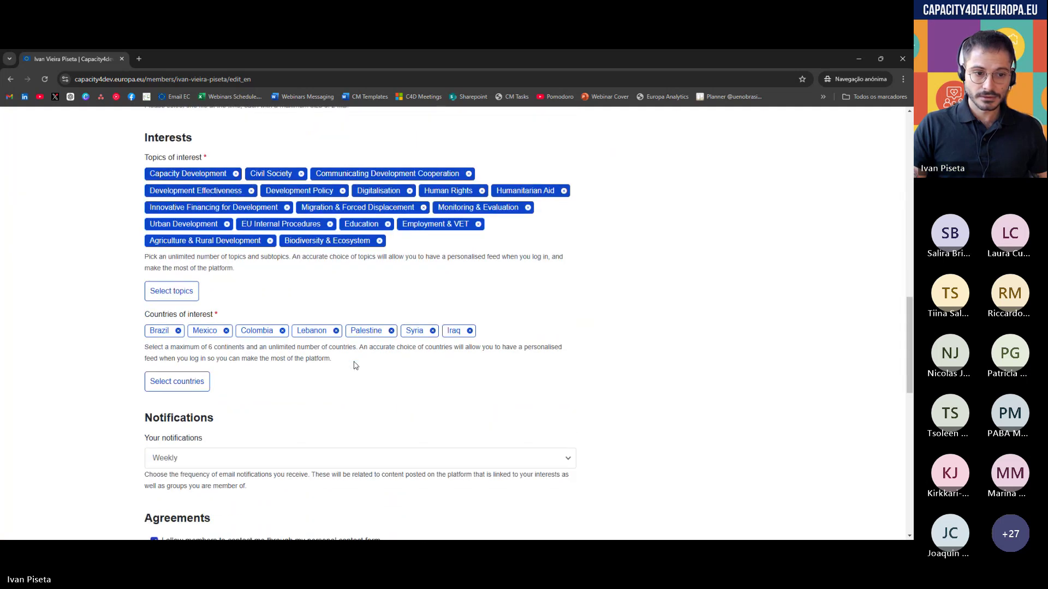
- Review the agreements and account deletion sections of the profile settings
scroll(355, 366, down, 2)
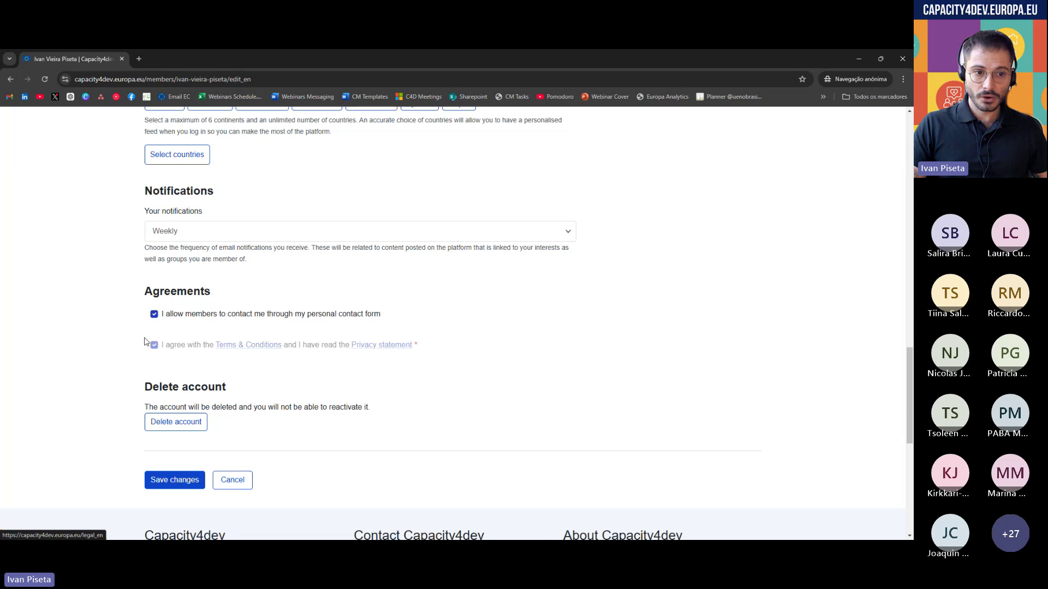
drag(152, 291, 223, 295)
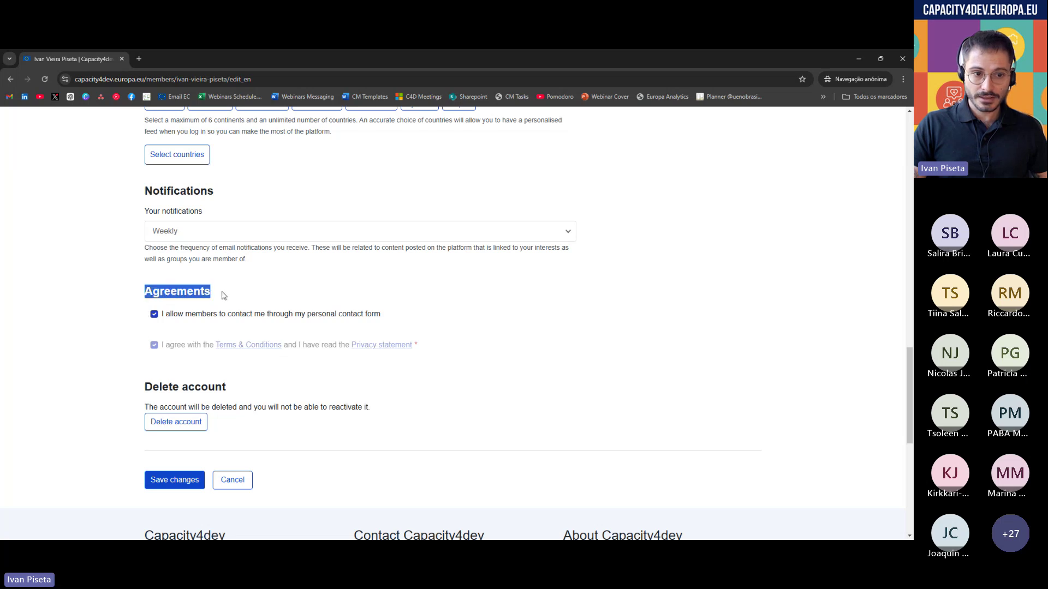
click(284, 384)
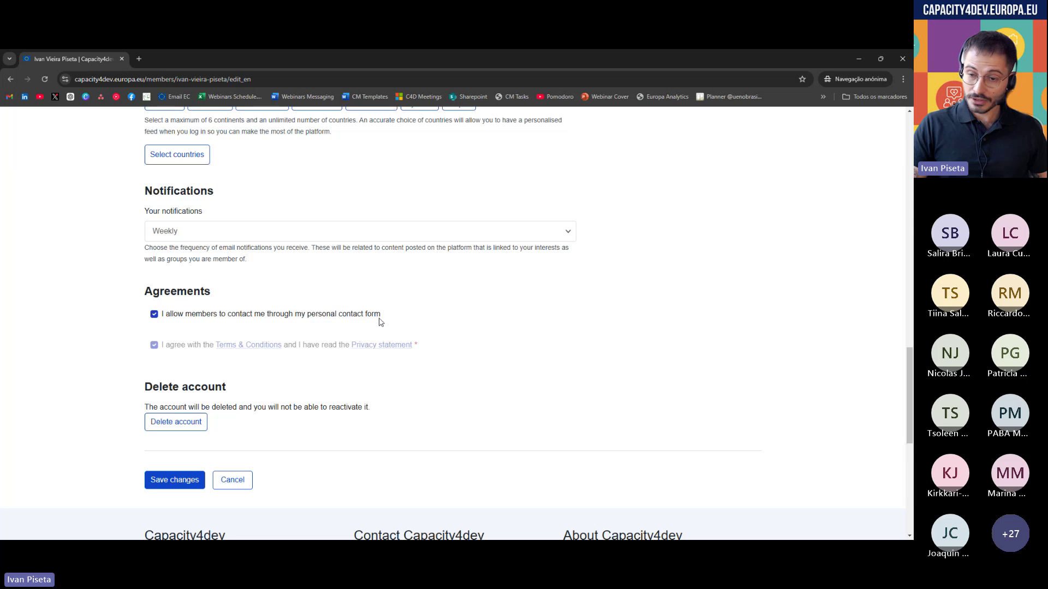
scroll(305, 376, down, 1)
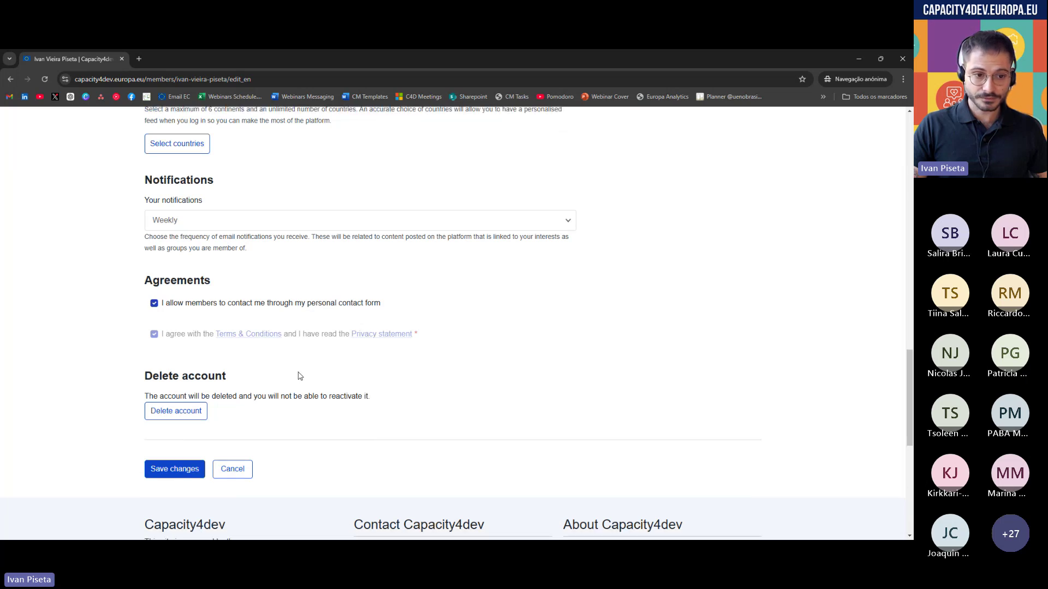
scroll(301, 376, up, 3)
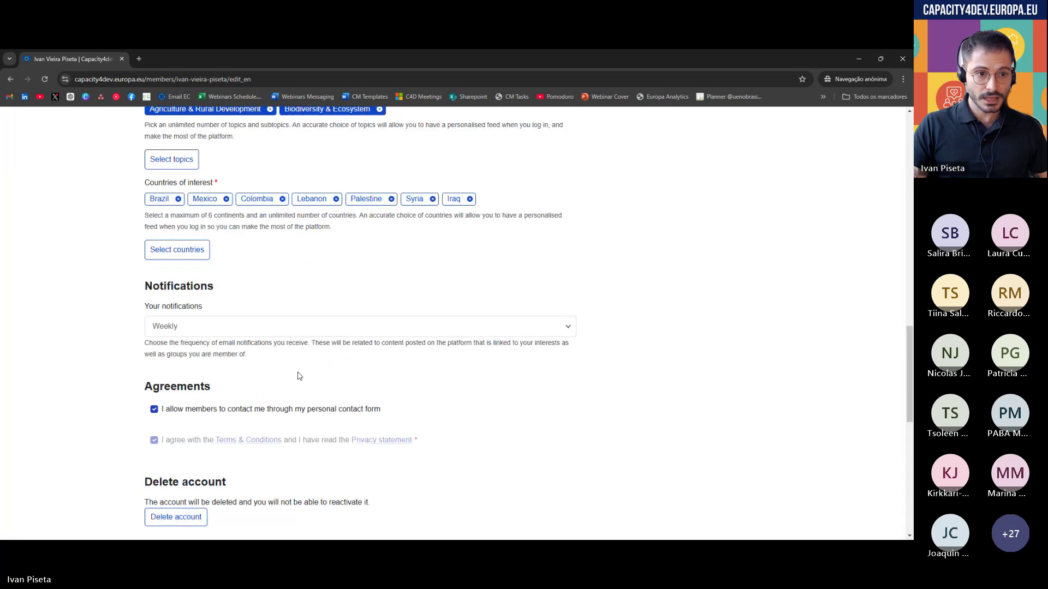
- Check the available notification frequencies without changing the selection and leave the profile settings without saving
click(250, 326)
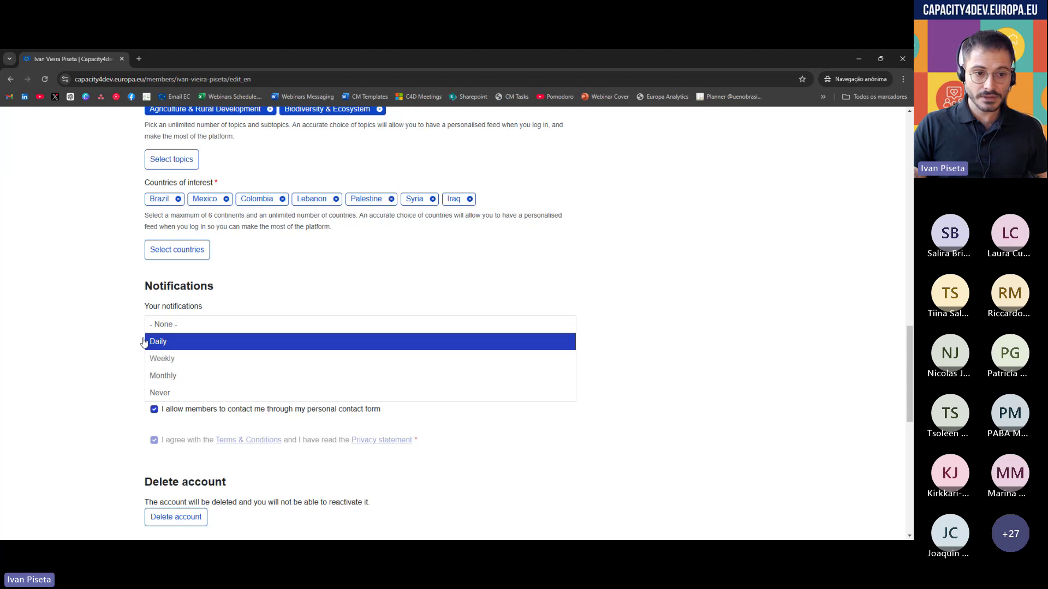
click(109, 348)
scroll(115, 374, down, 3)
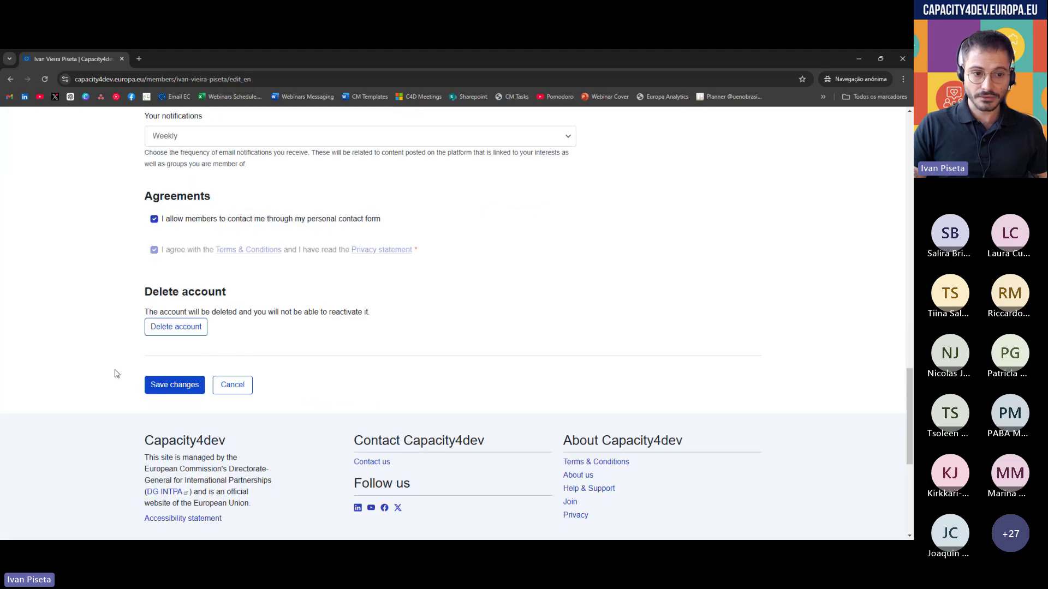
click(228, 386)
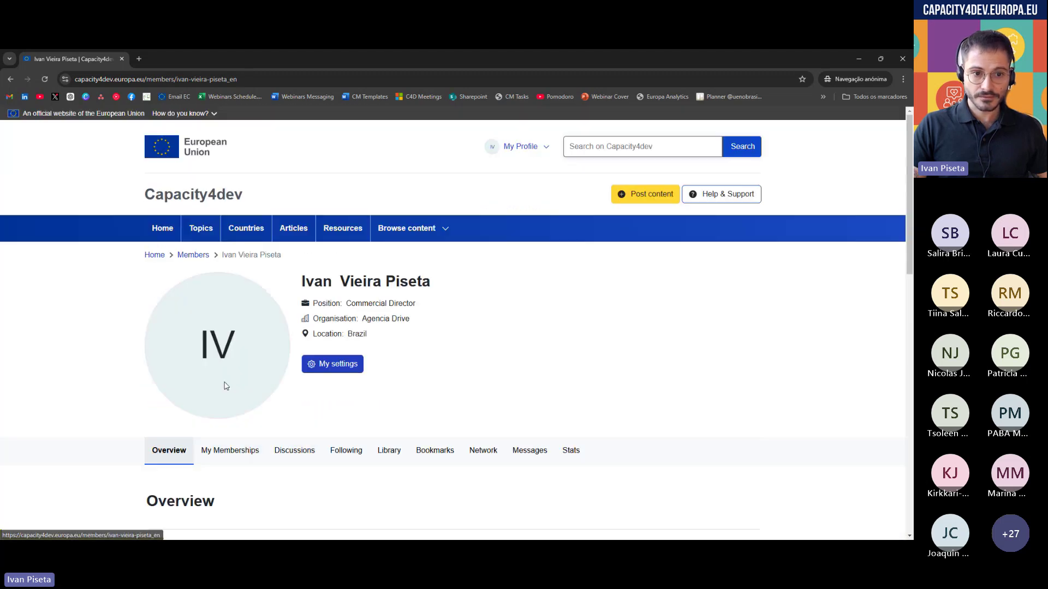
- Go back to the home page, open the Topics page and look over its introduction, filters and topic list
click(154, 255)
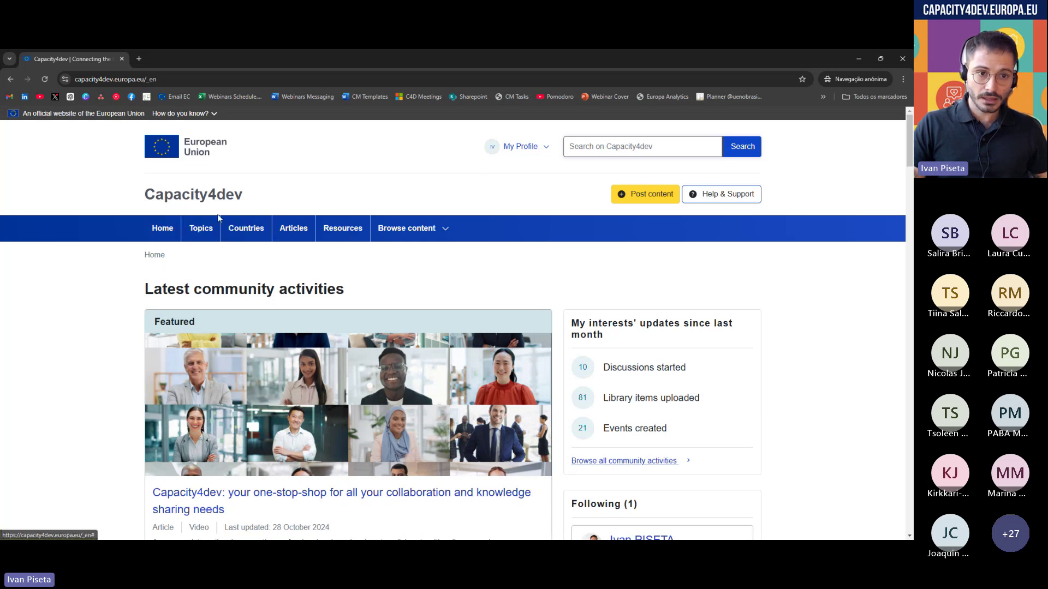
click(207, 230)
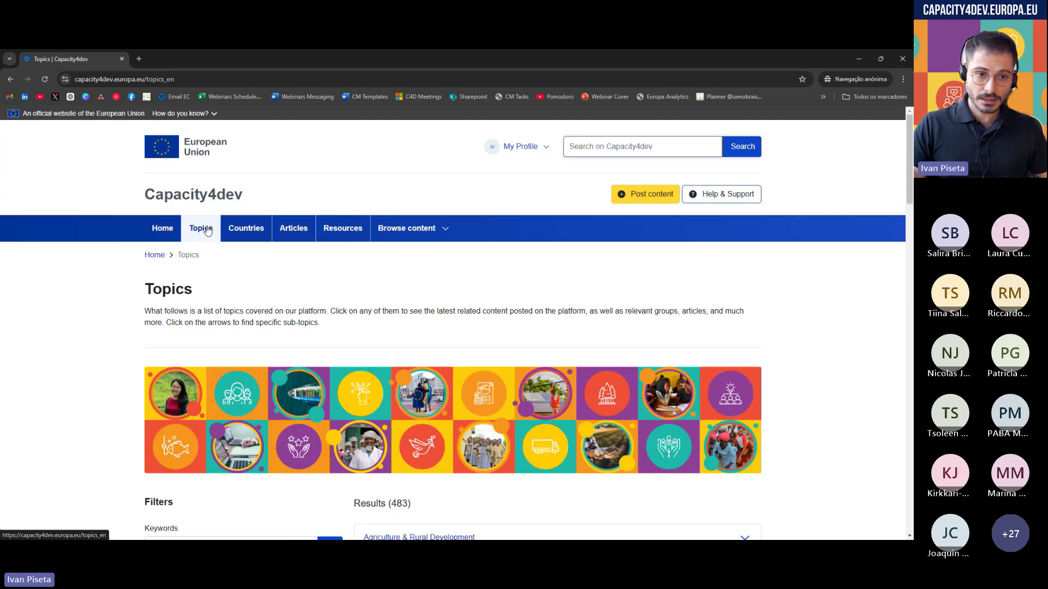
scroll(291, 319, down, 2)
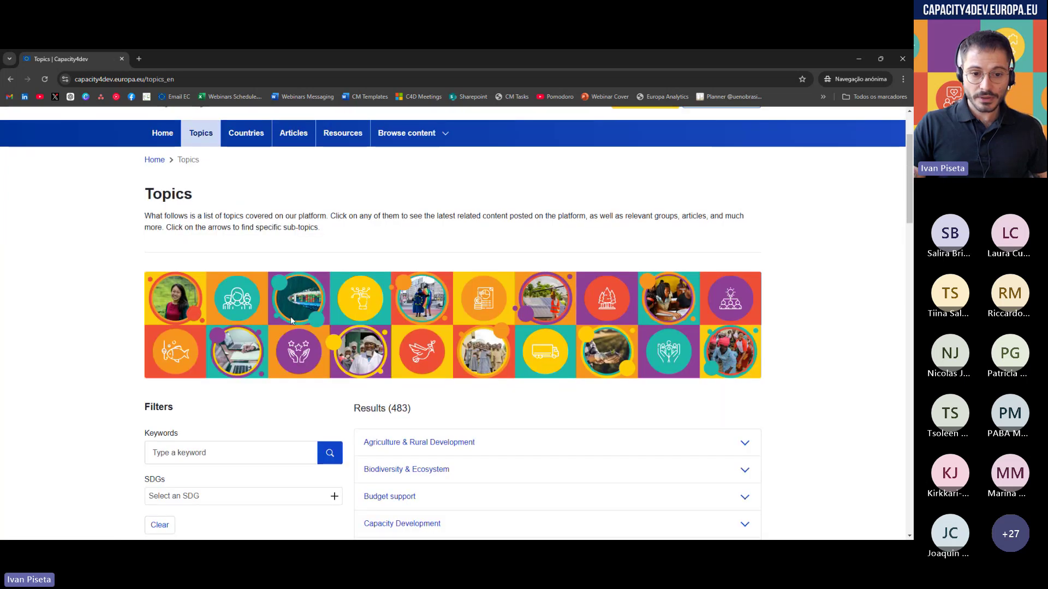
scroll(292, 313, up, 2)
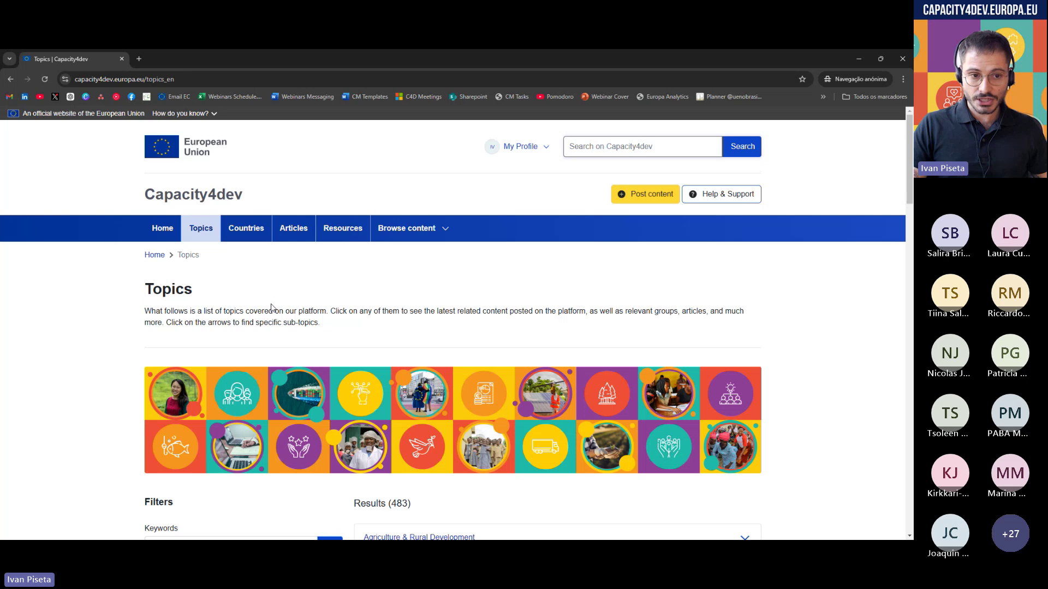
scroll(271, 308, down, 3)
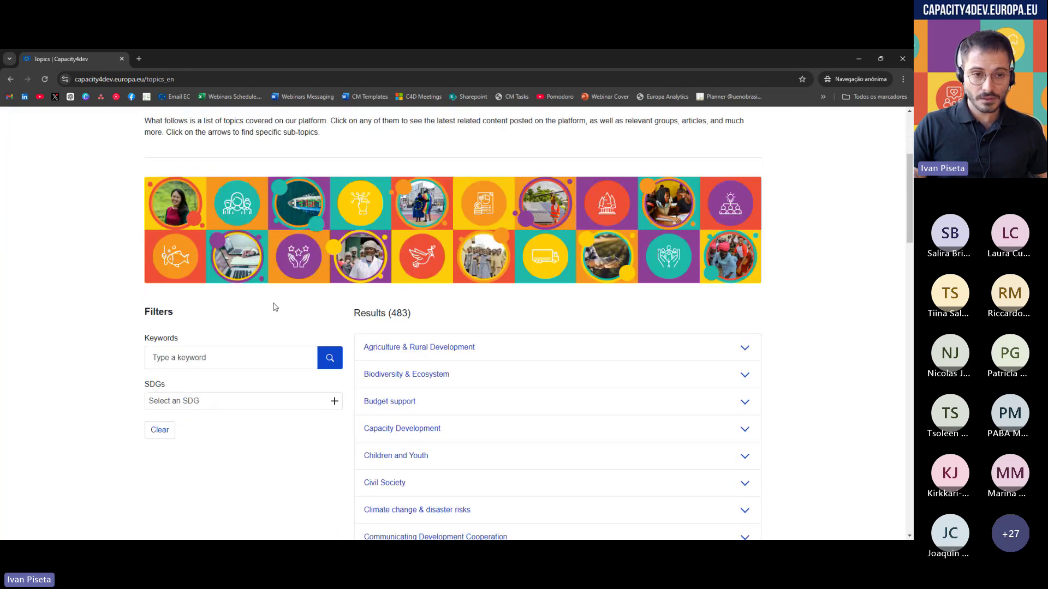
scroll(275, 306, up, 2)
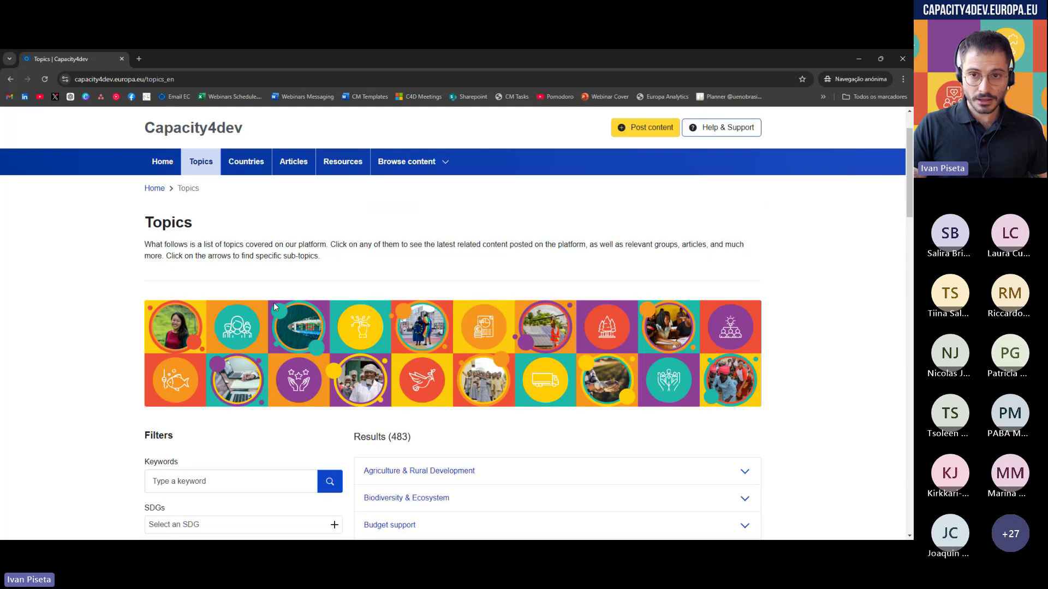
scroll(274, 303, up, 1)
scroll(450, 287, down, 1)
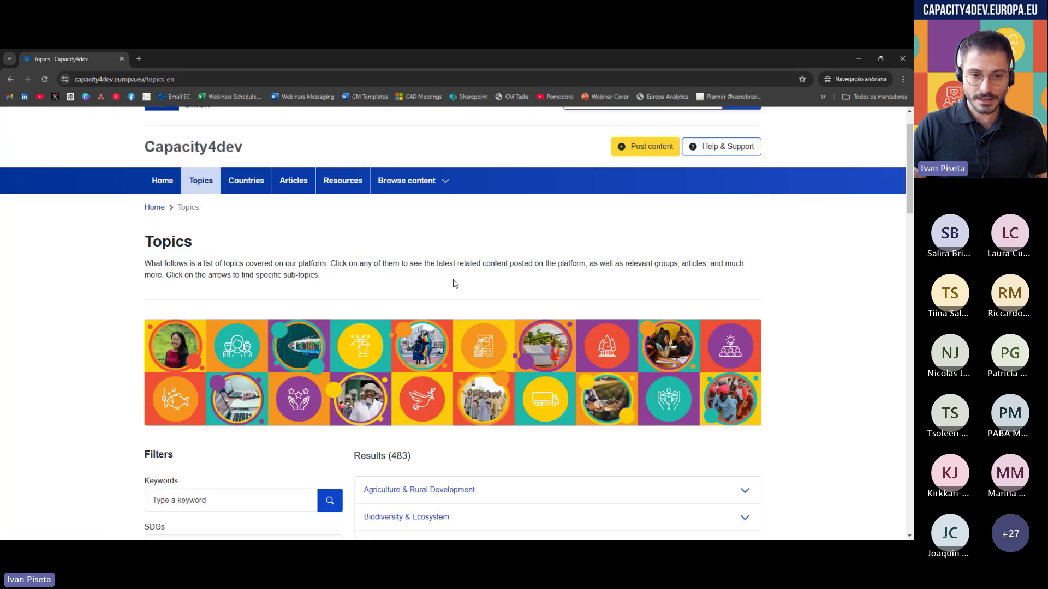
scroll(452, 284, down, 1)
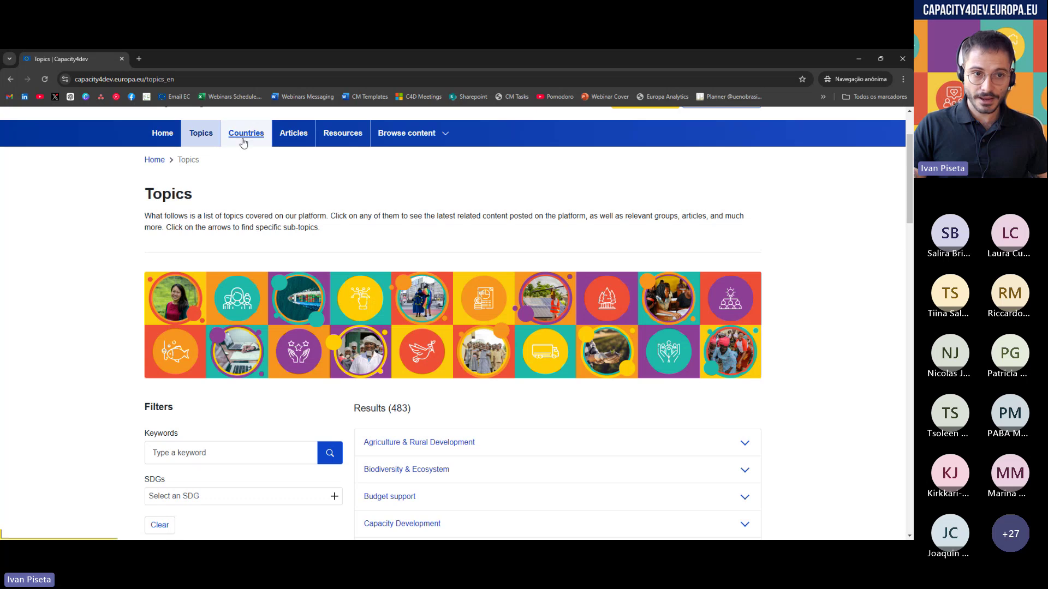
scroll(435, 391, down, 1)
scroll(459, 386, down, 2)
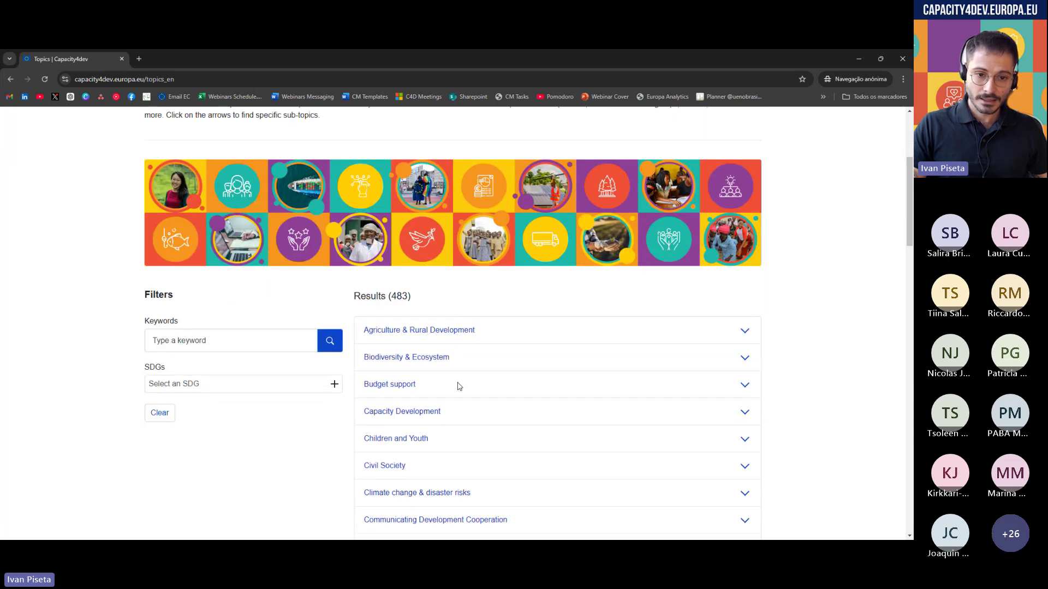
scroll(457, 387, up, 1)
scroll(456, 386, down, 3)
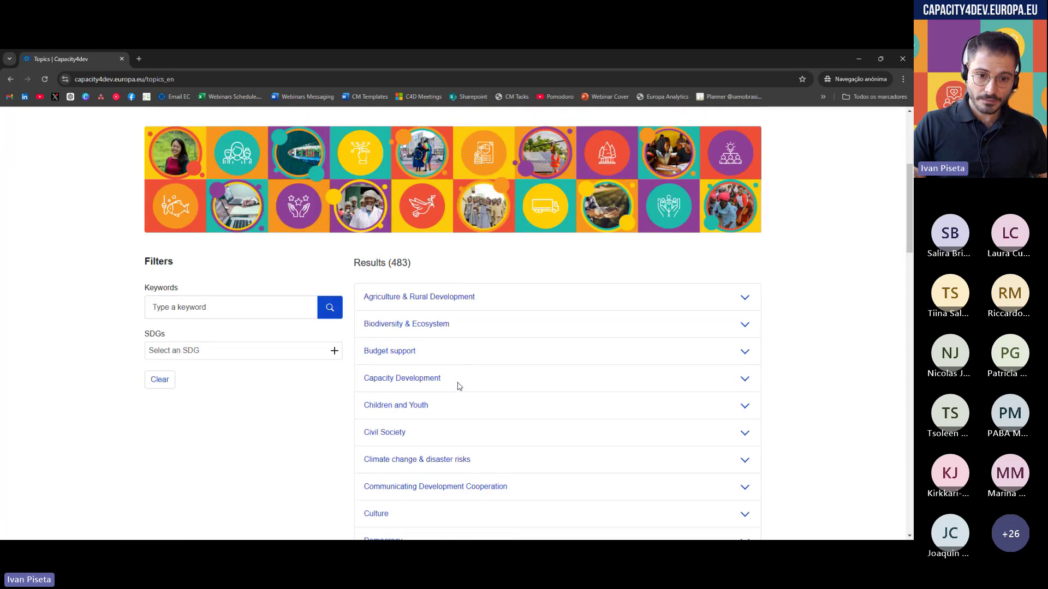
scroll(448, 382, up, 4)
scroll(600, 382, down, 1)
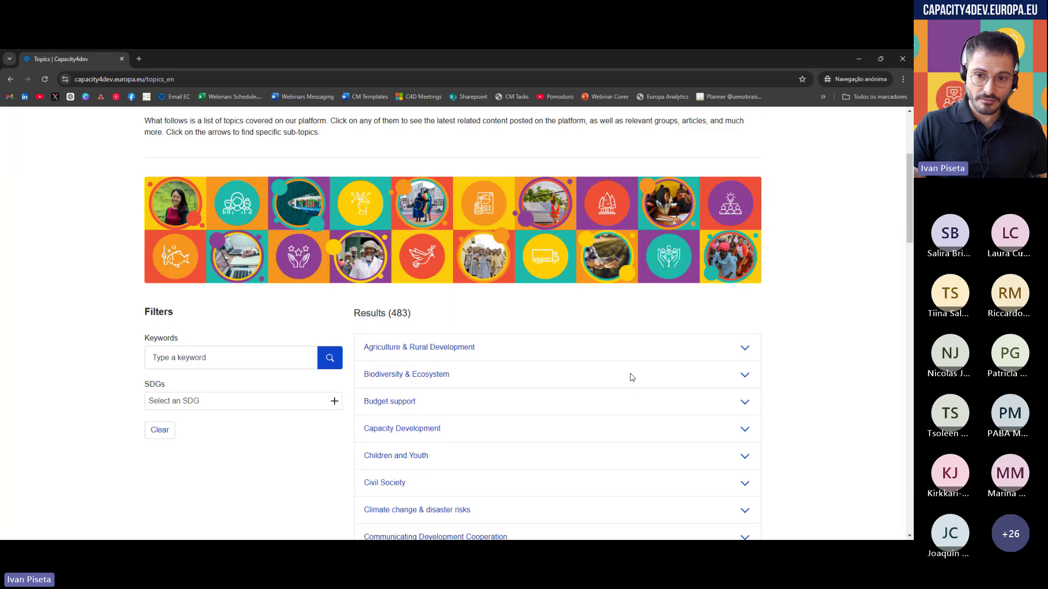
- Open the Agriculture & Rural Development topic and look over its overview and subtopics
click(448, 347)
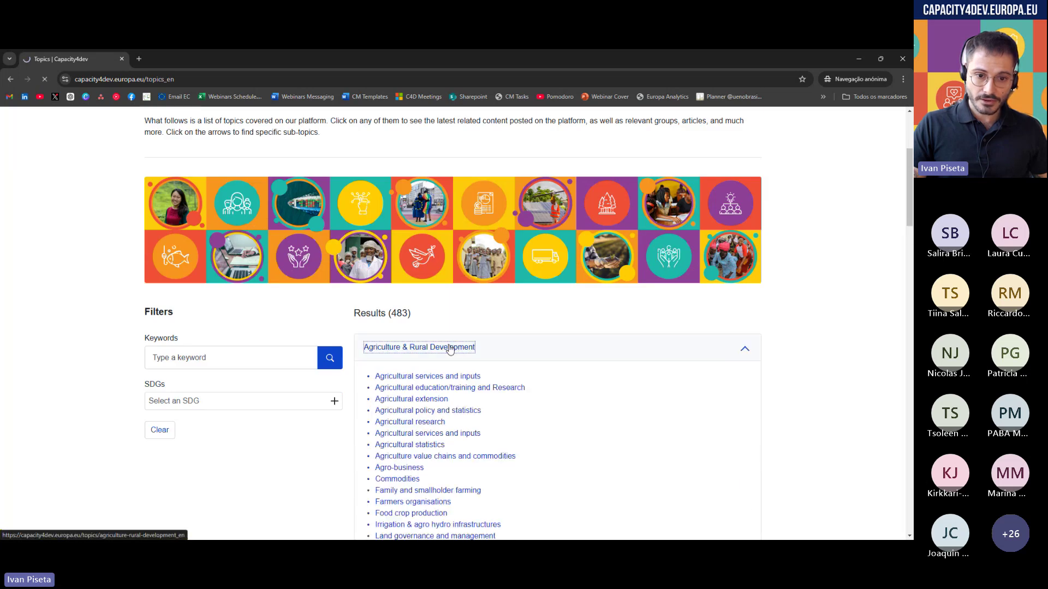
scroll(434, 362, down, 2)
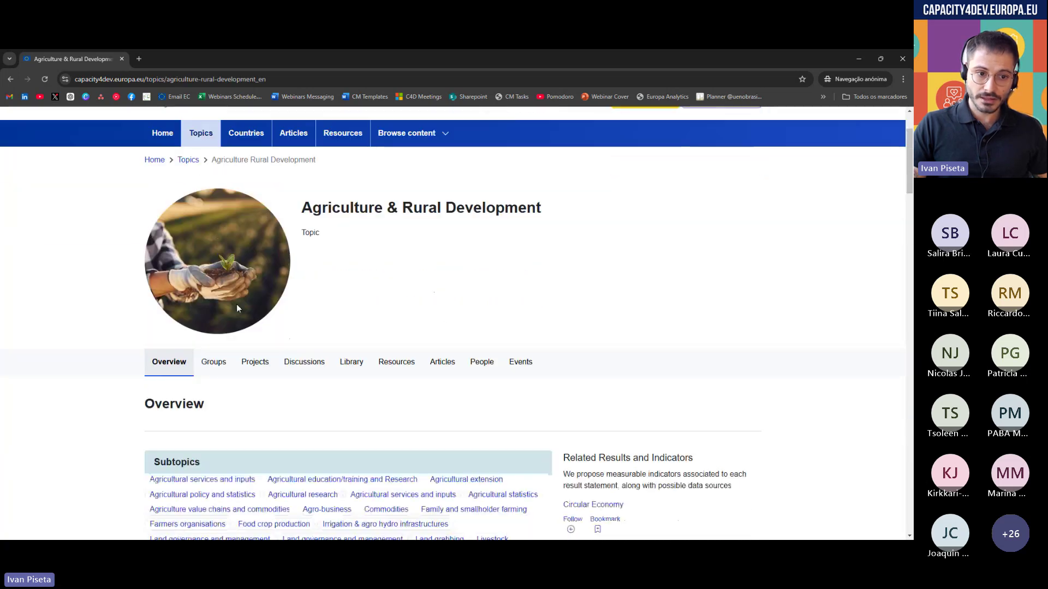
drag(313, 207, 545, 206)
click(568, 233)
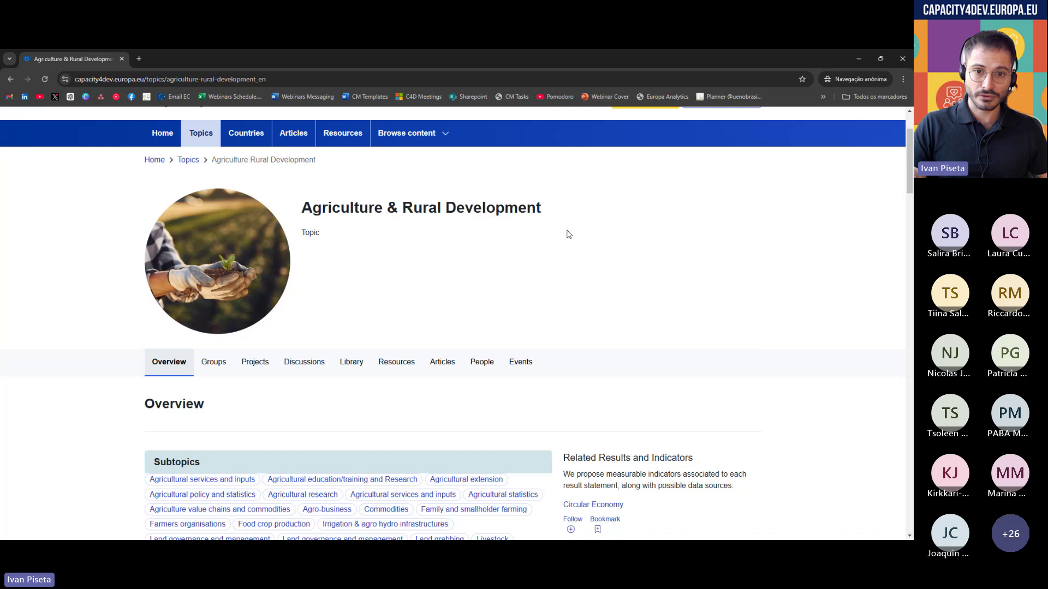
scroll(551, 268, down, 3)
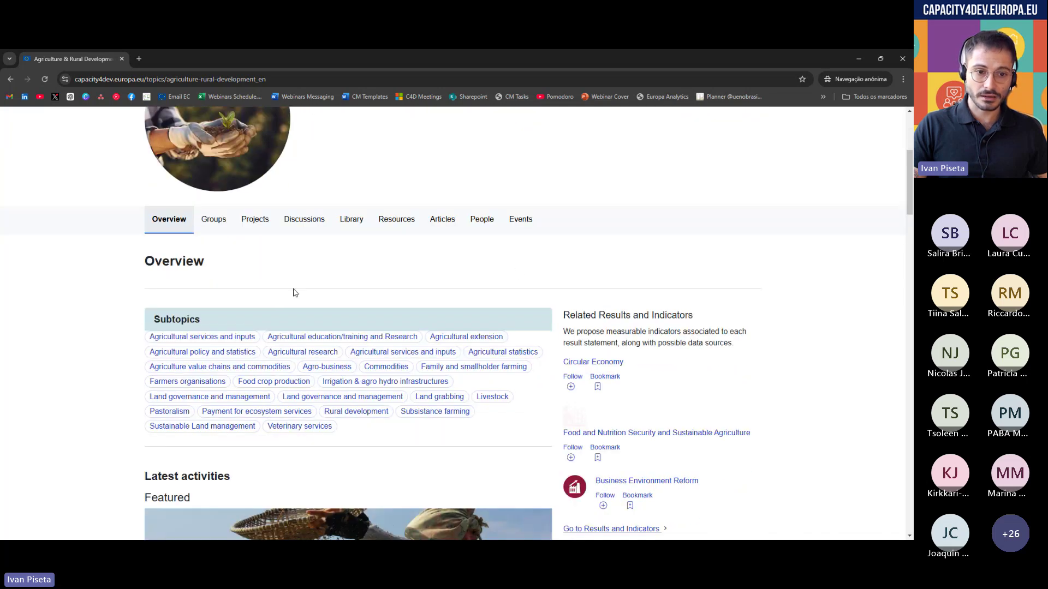
- View the Agricultural services and inputs subtopic page, including its parent topic and latest activities, and return to the main topic
click(235, 339)
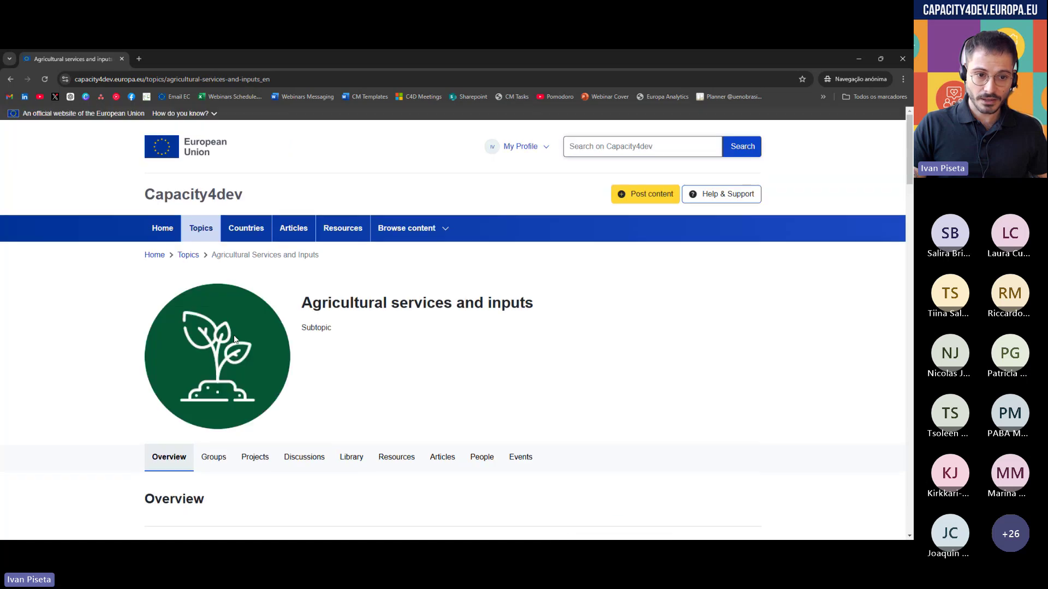
scroll(235, 341, down, 5)
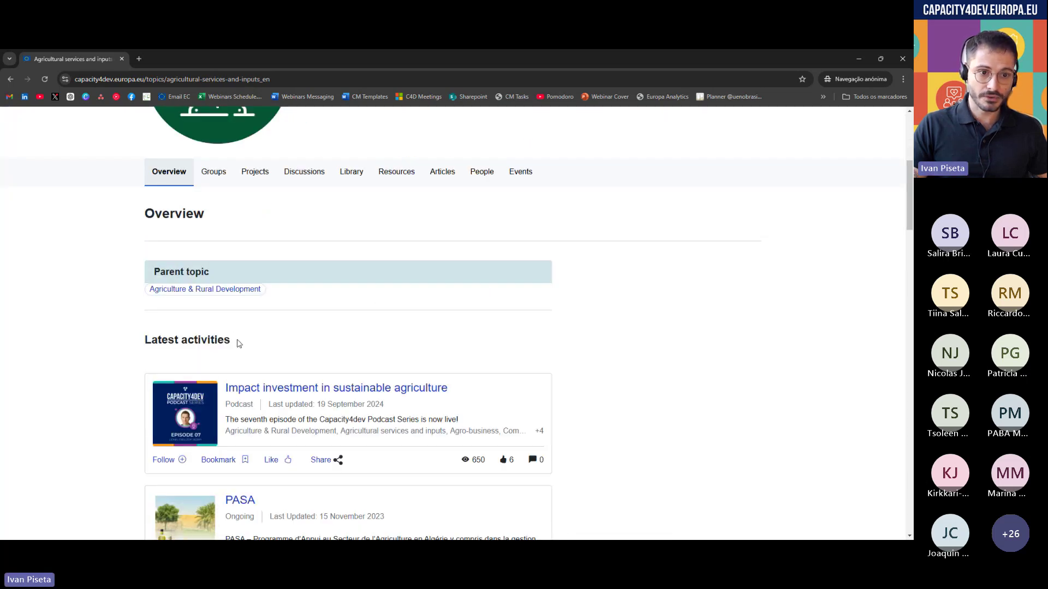
key(alt+Left)
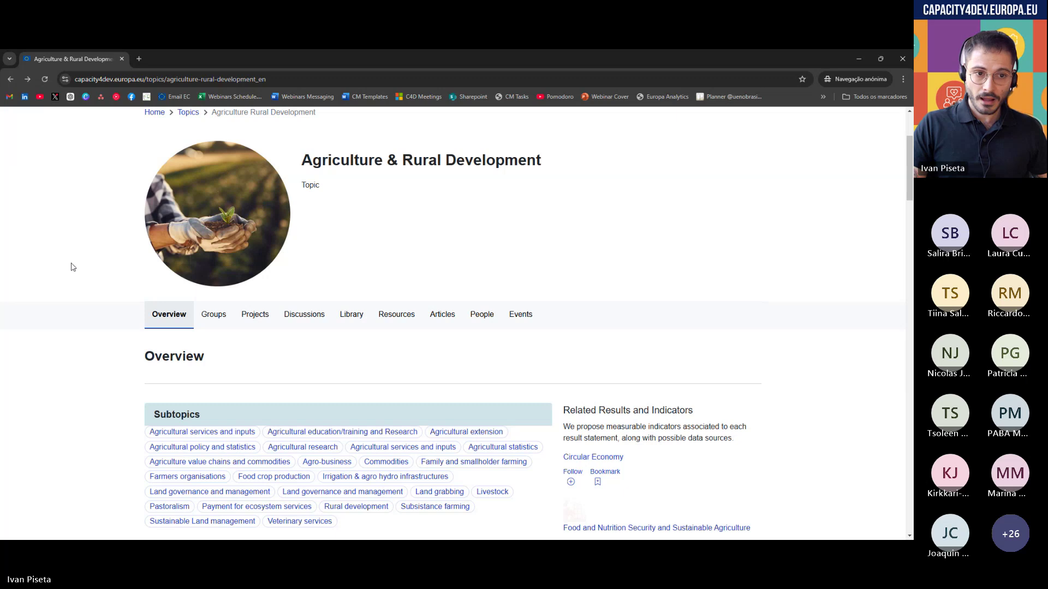
scroll(77, 267, up, 2)
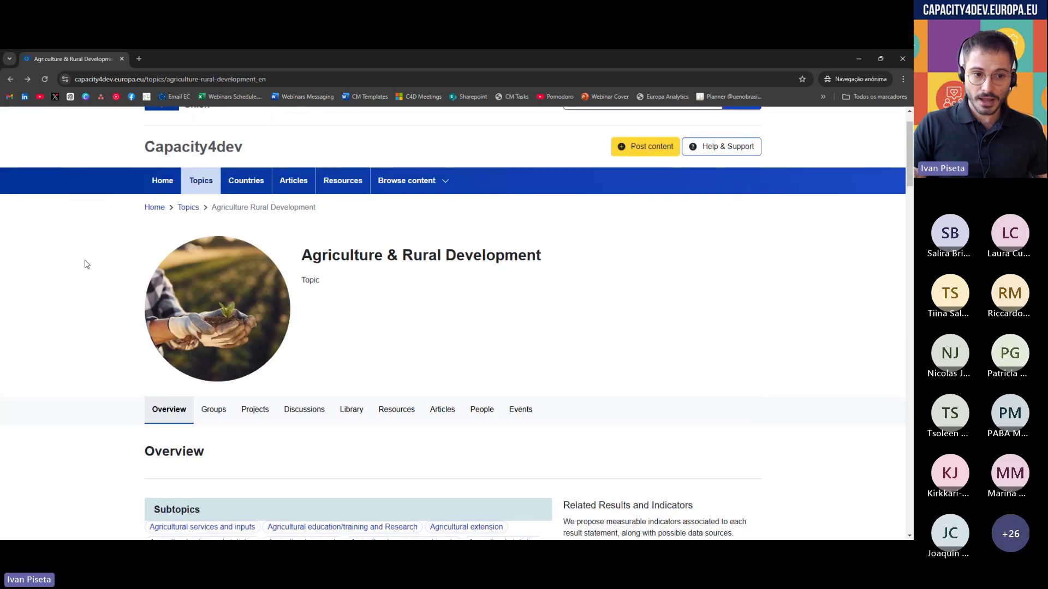
- Open the groups of the Agriculture & Rural Development topic and look through the listed groups and filters
scroll(213, 360, down, 1)
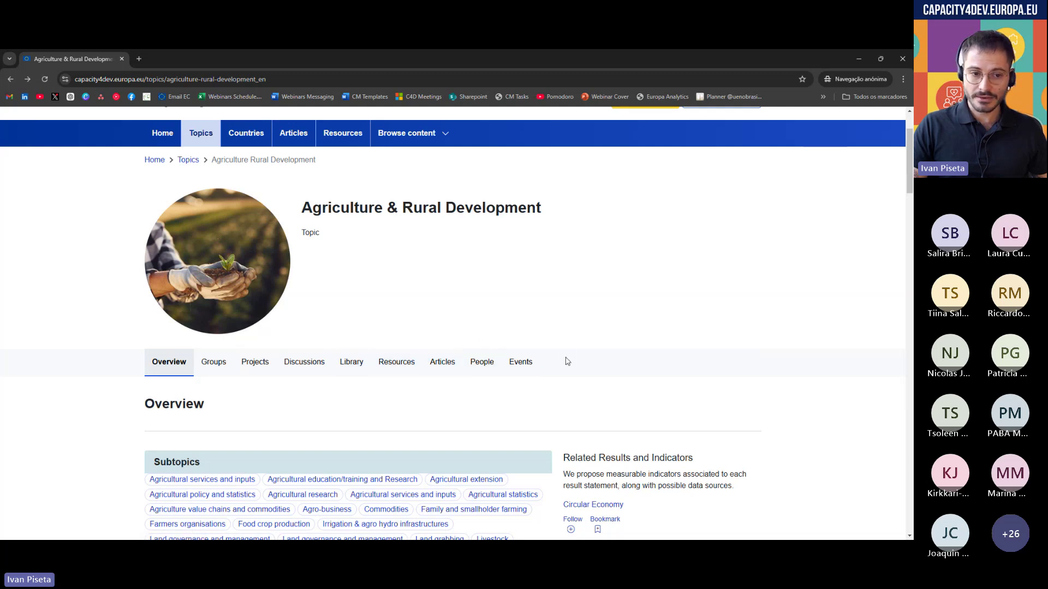
click(222, 367)
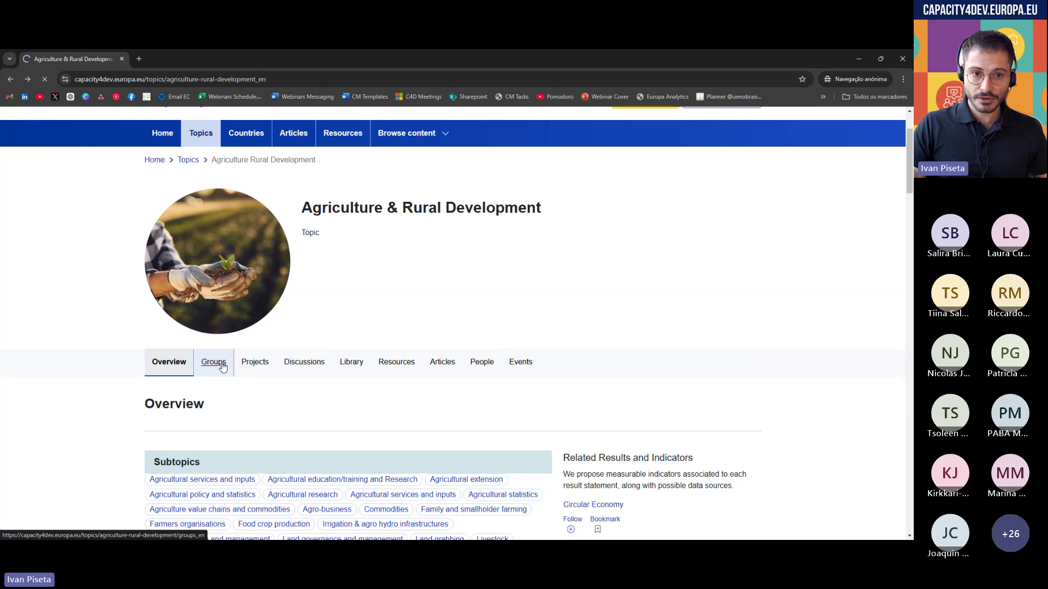
scroll(349, 371, down, 4)
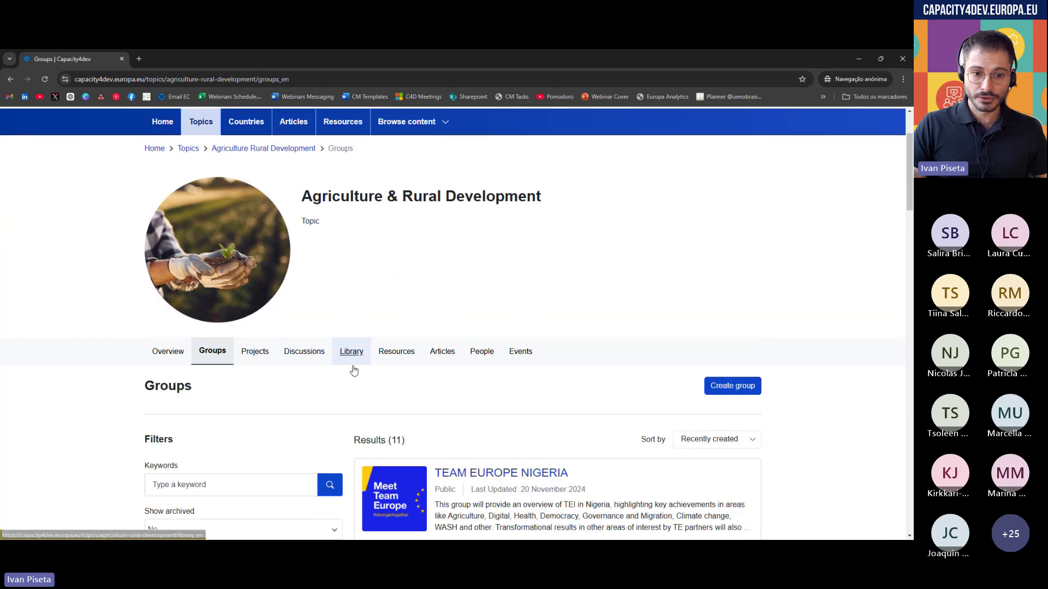
scroll(533, 406, up, 2)
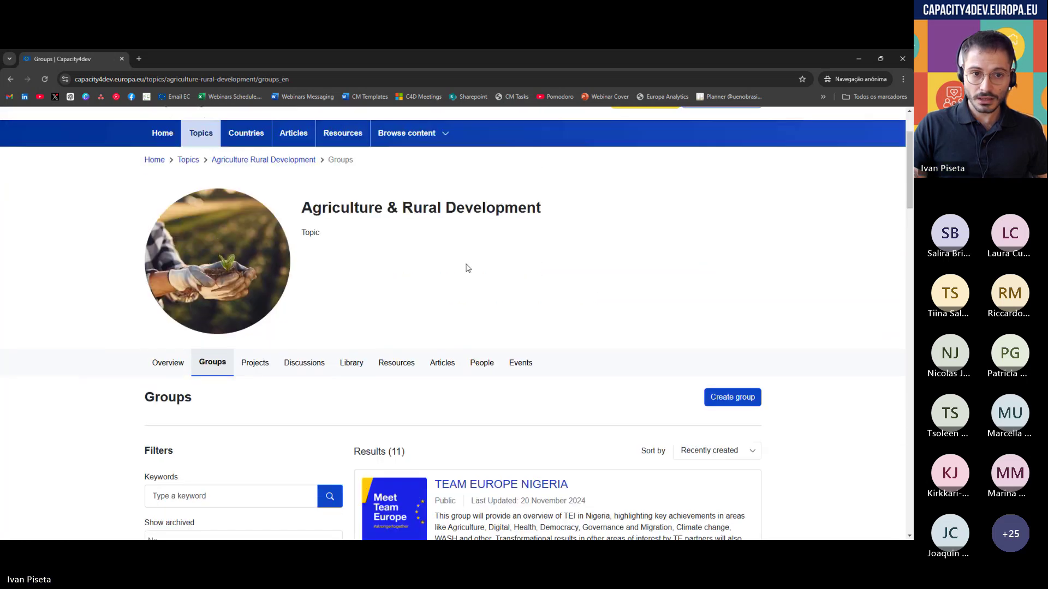
scroll(362, 264, down, 3)
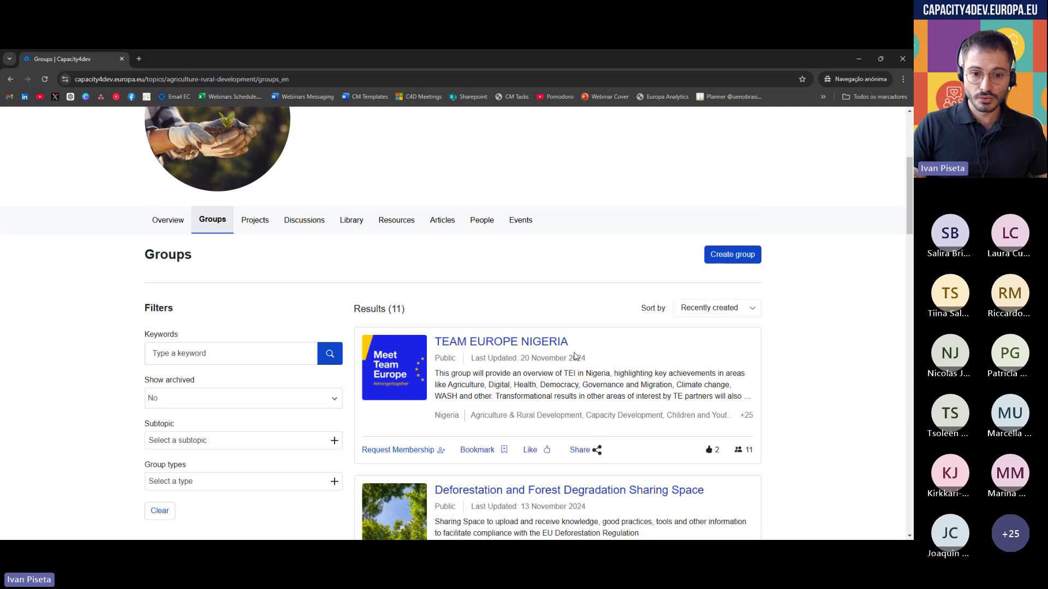
scroll(574, 356, down, 3)
scroll(567, 327, down, 6)
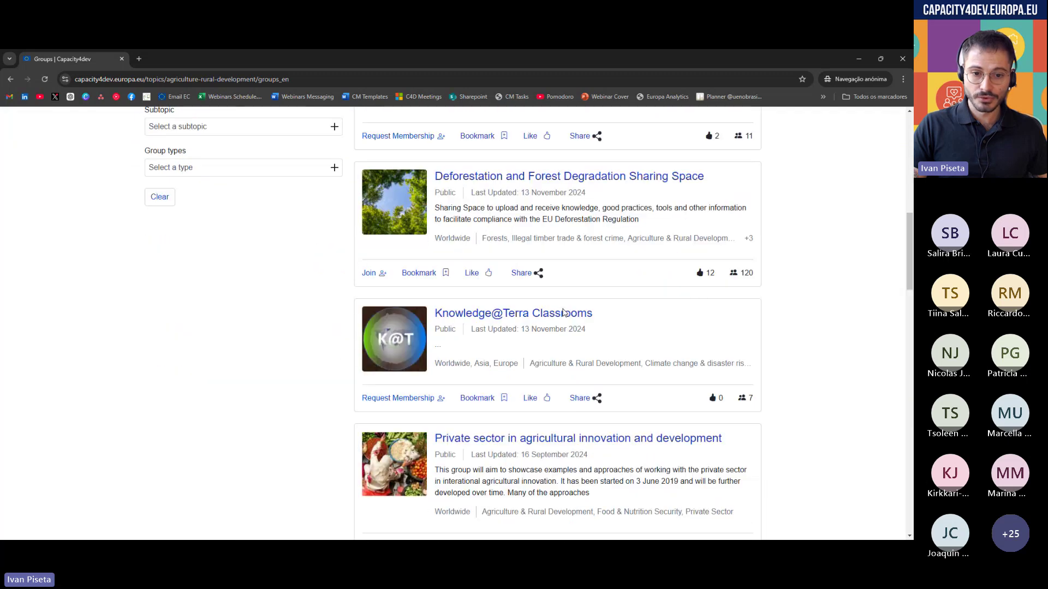
scroll(564, 310, down, 2)
scroll(562, 309, up, 7)
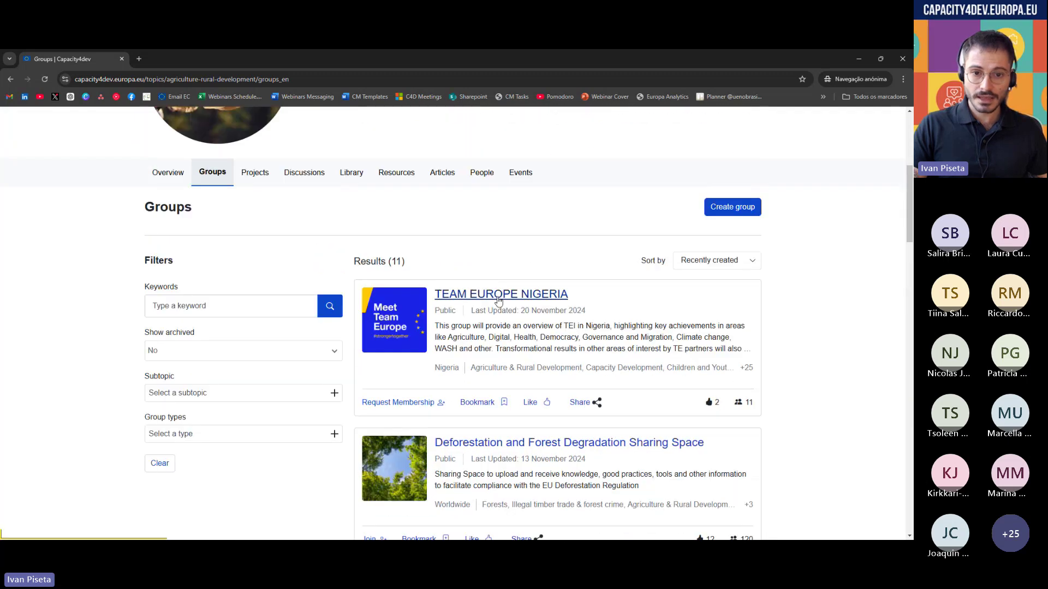
- Open the TEAM EUROPE NIGERIA group page
click(498, 300)
scroll(524, 383, down, 1)
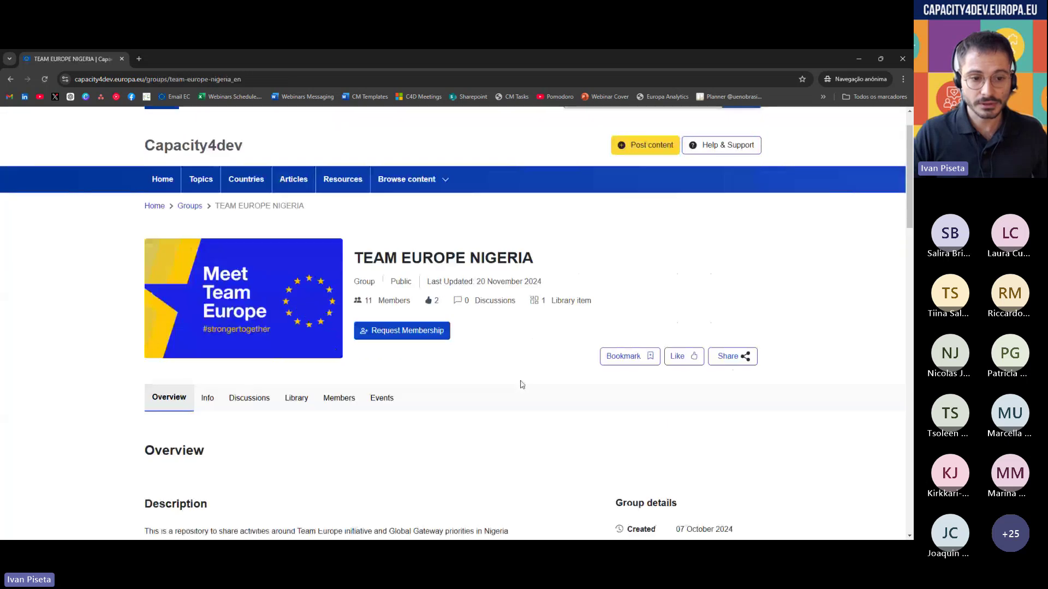
- Look over the TEAM EUROPE NIGERIA group page, including its description, group details, membership option and latest activities
scroll(520, 385, down, 2)
scroll(480, 357, down, 1)
scroll(478, 347, up, 1)
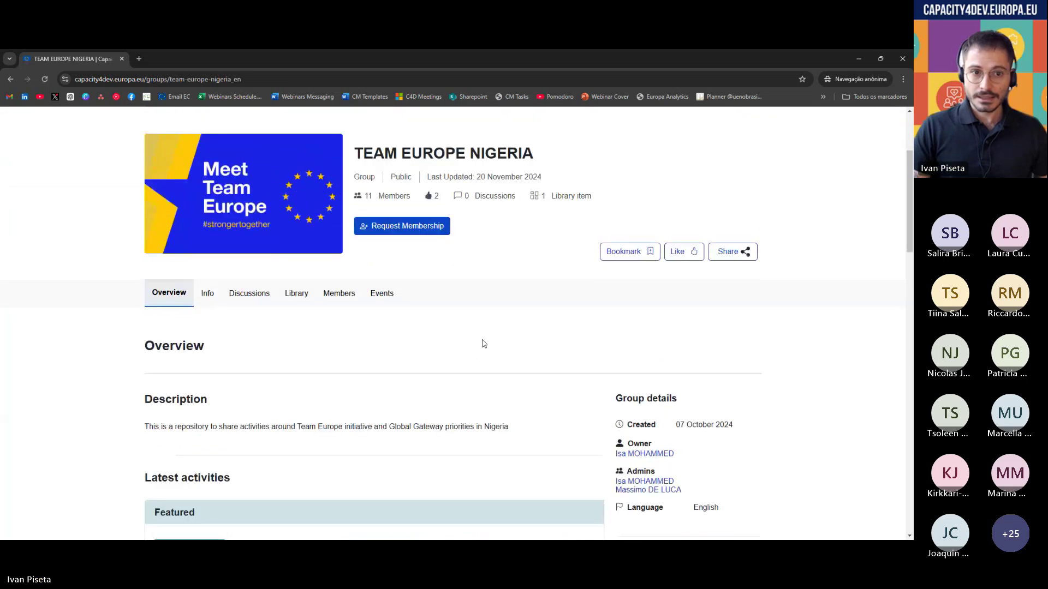
scroll(518, 294, up, 1)
scroll(86, 437, down, 1)
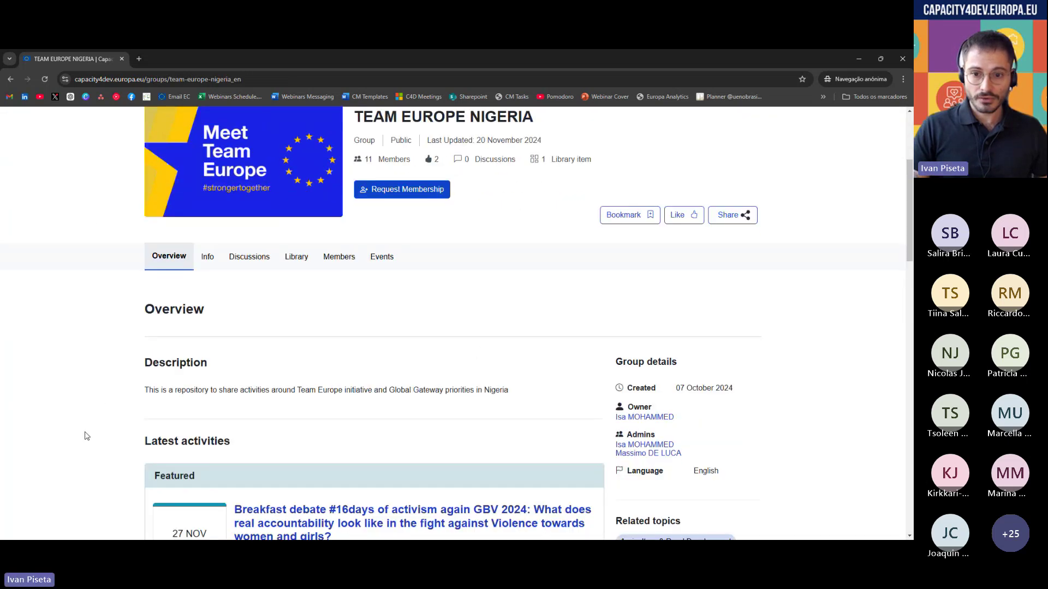
scroll(91, 433, up, 1)
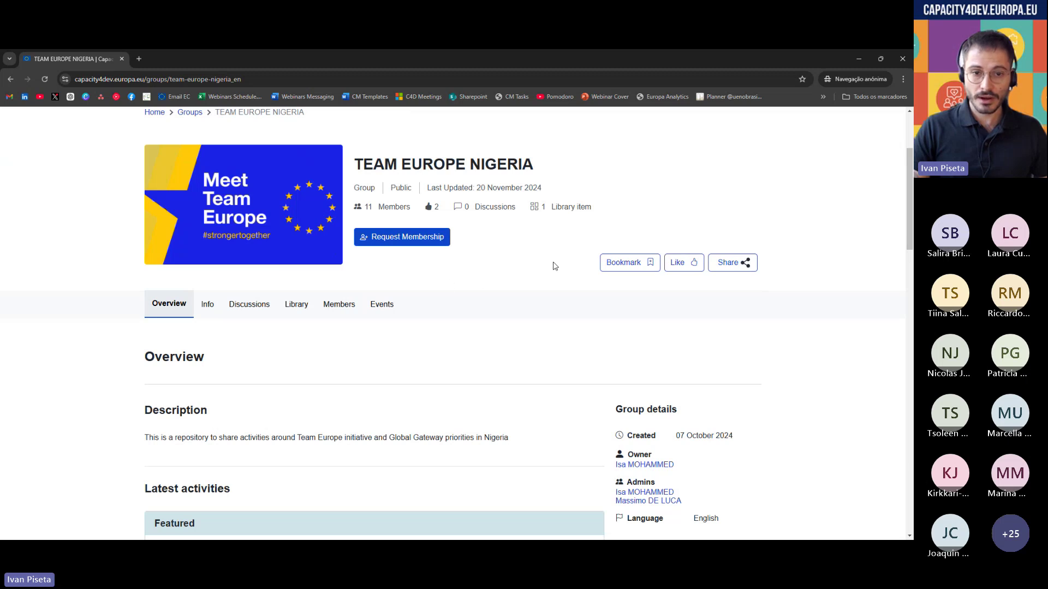
scroll(461, 279, down, 1)
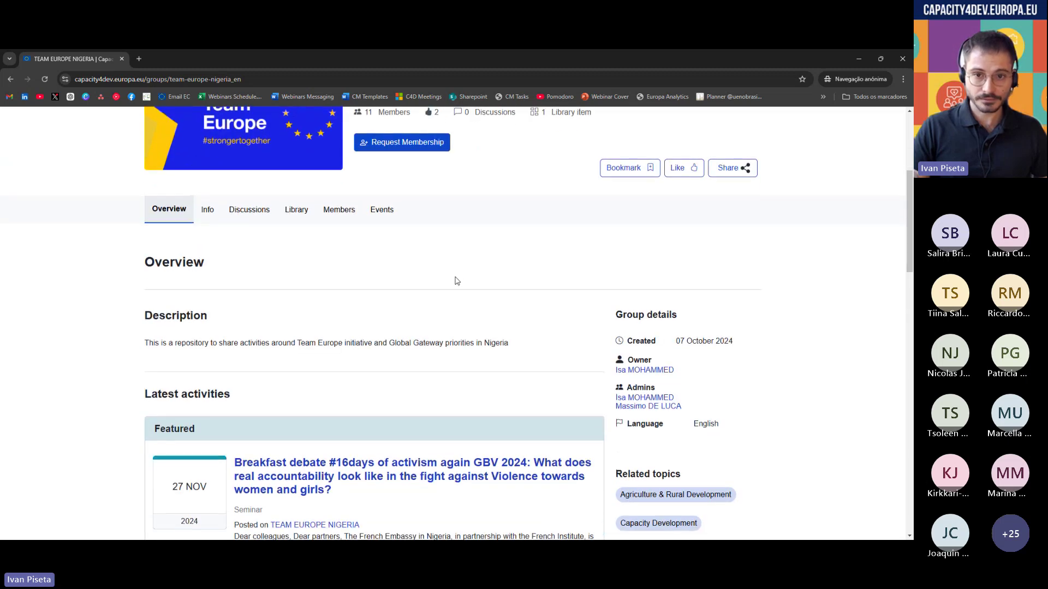
scroll(453, 280, up, 2)
- Return to the Agriculture & Rural Development topic and open its projects list with the keyword filter
click(10, 79)
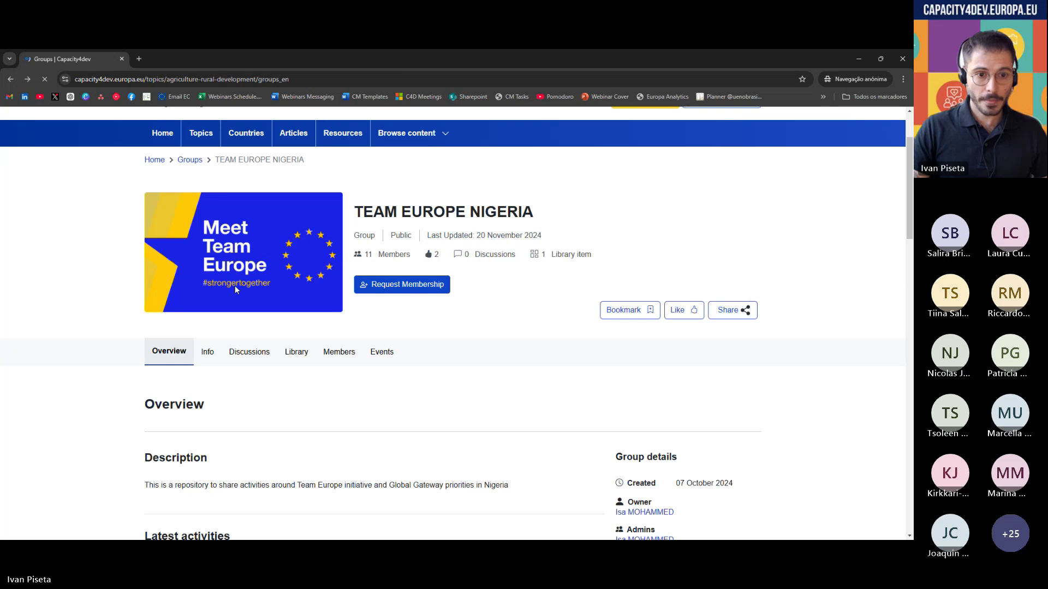
scroll(339, 261, up, 1)
click(253, 220)
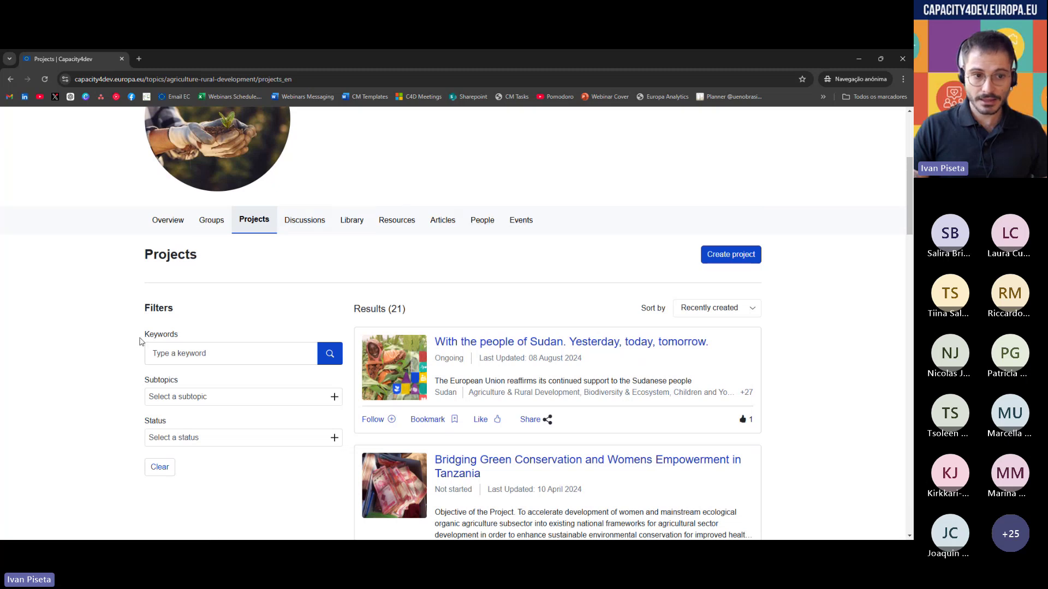
click(189, 355)
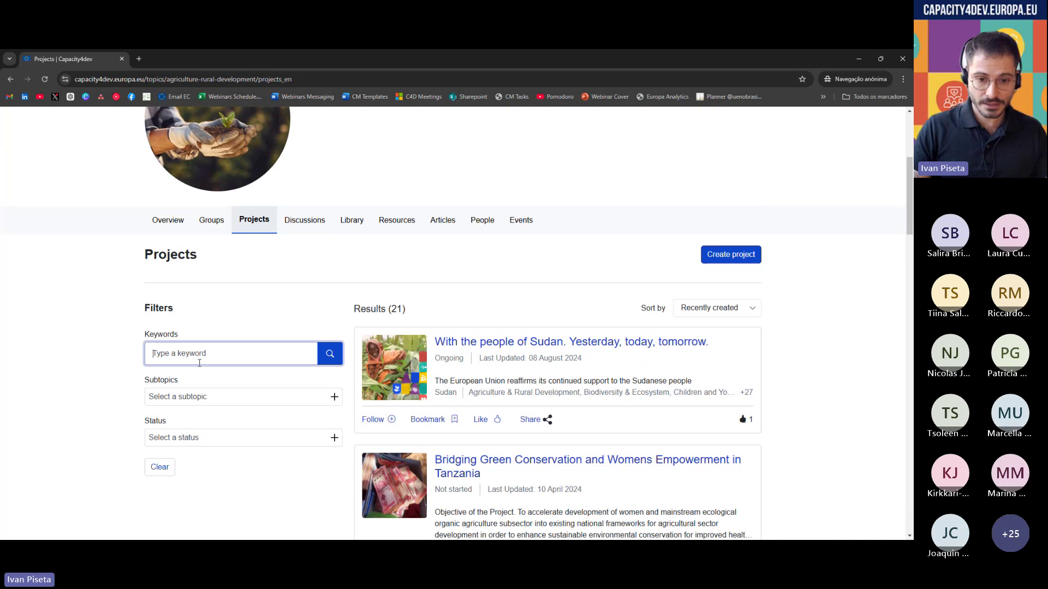
- Open the topic's groups and search them for the keyword "Team europe"
click(224, 221)
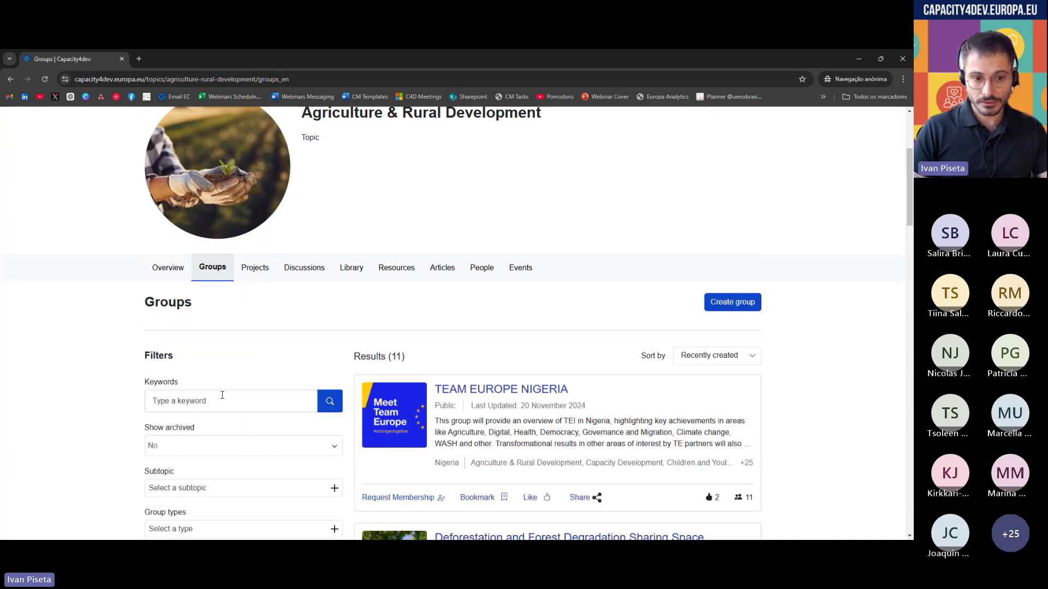
click(222, 395)
text(Team)
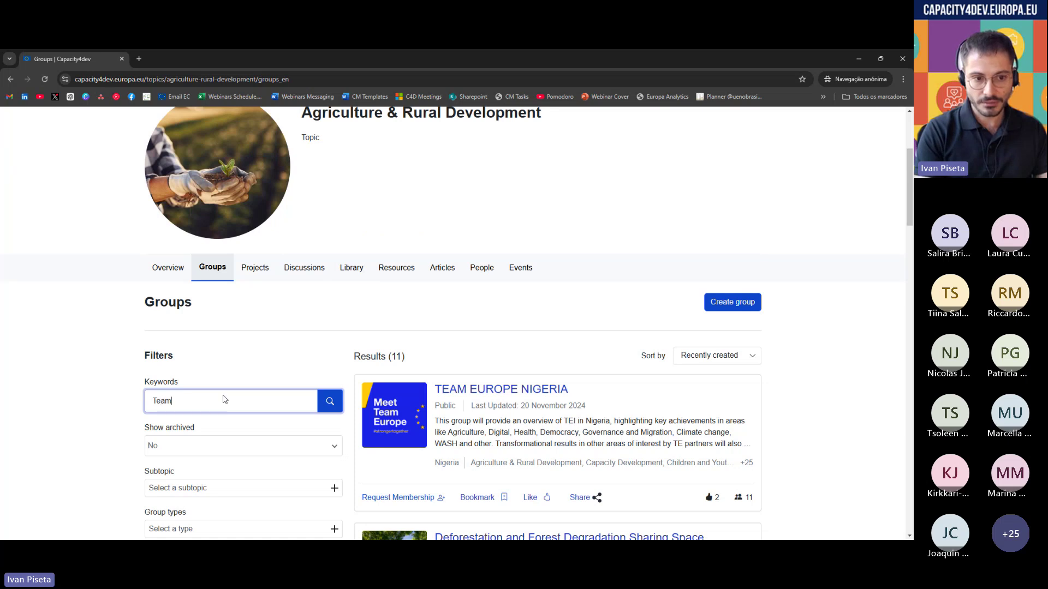
text( europe)
key(Return)
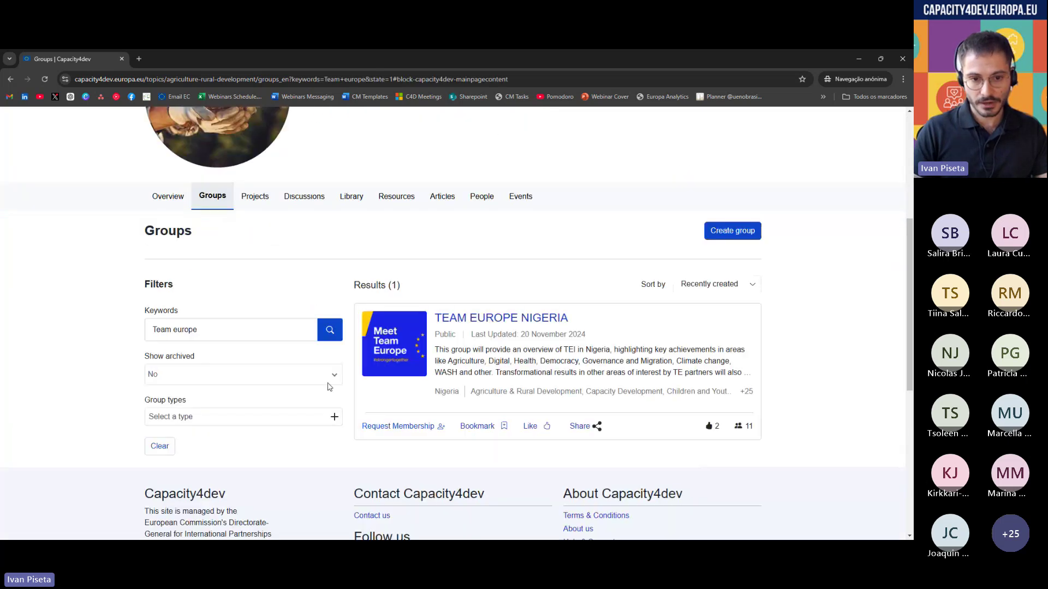
- Filter the group results to include archived groups and only the Public group type
scroll(347, 273, up, 2)
click(224, 311)
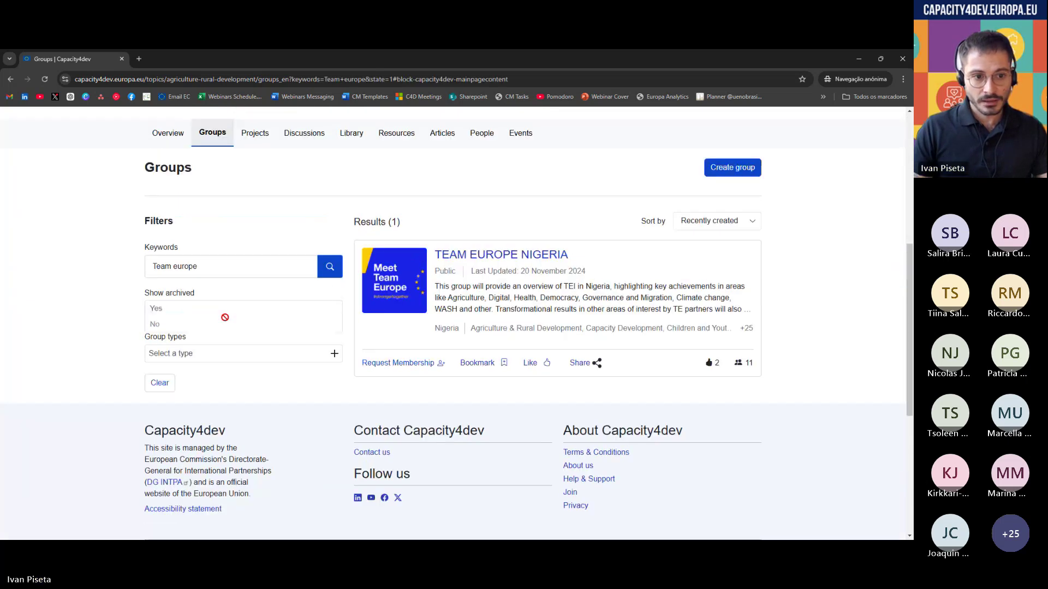
click(159, 312)
scroll(159, 319, down, 1)
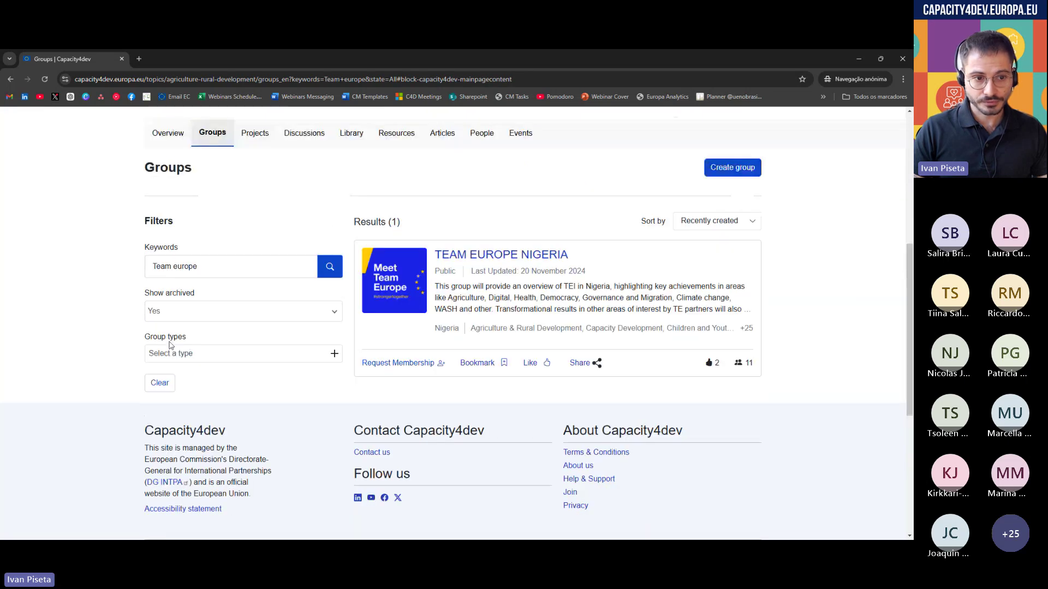
click(190, 353)
text(Public)
click(167, 374)
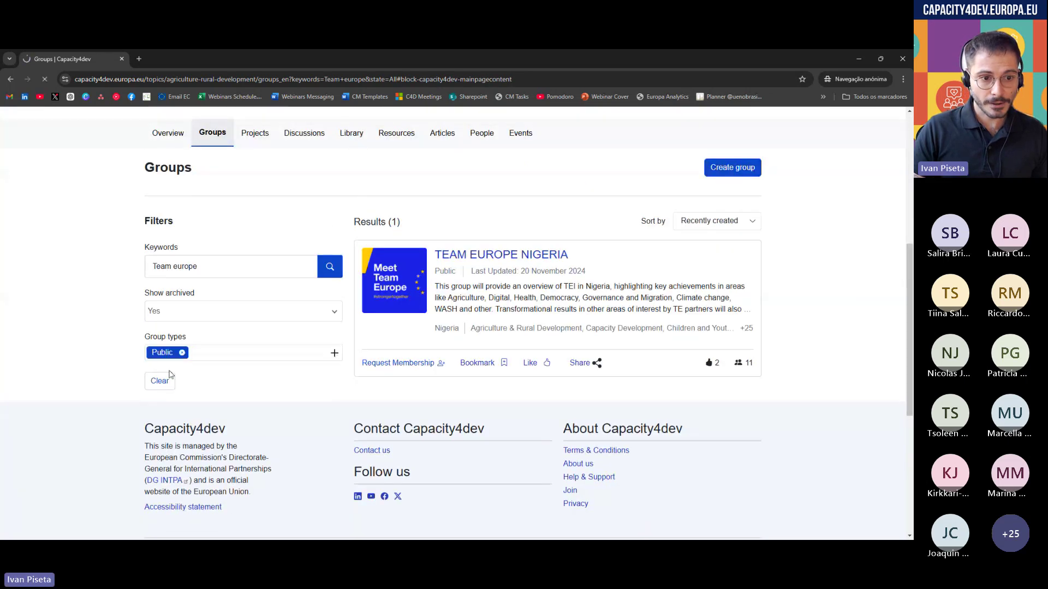
- Clear all group filters and examine the available subtopic and group type filter options
click(161, 293)
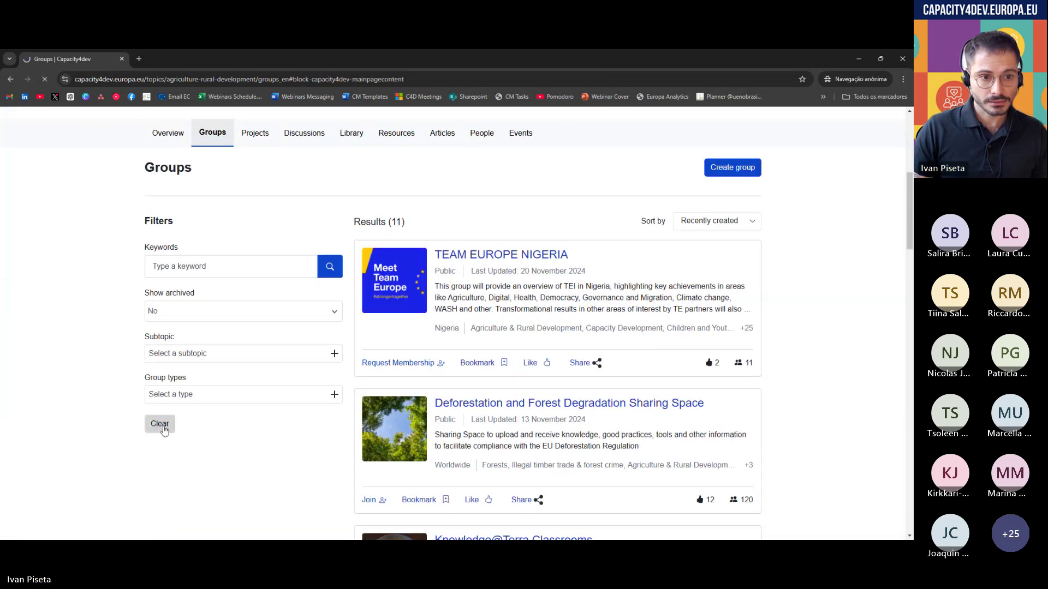
scroll(106, 424, down, 2)
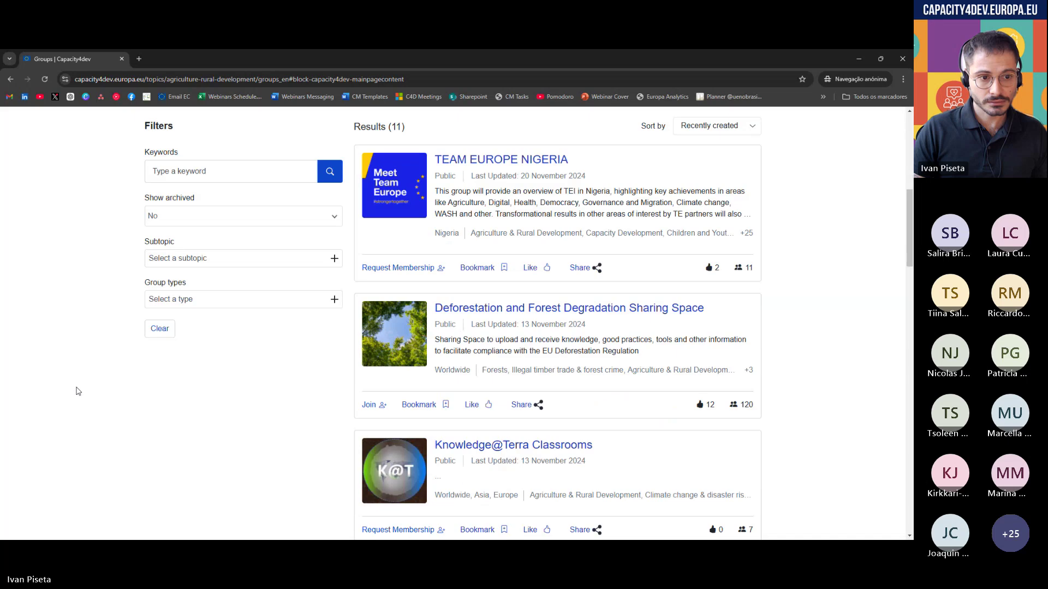
scroll(154, 346, up, 3)
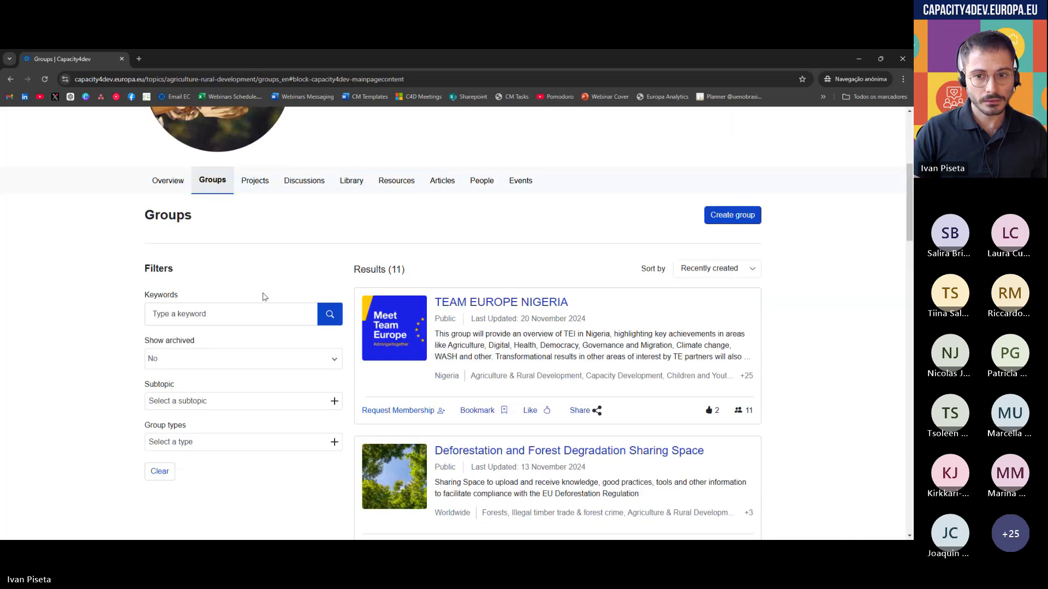
click(253, 314)
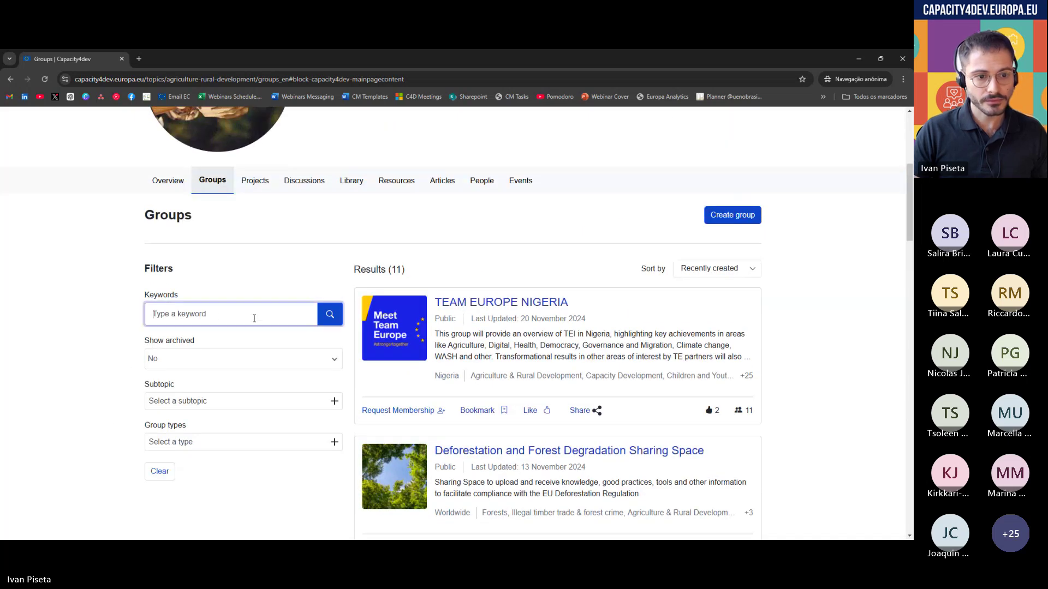
click(255, 401)
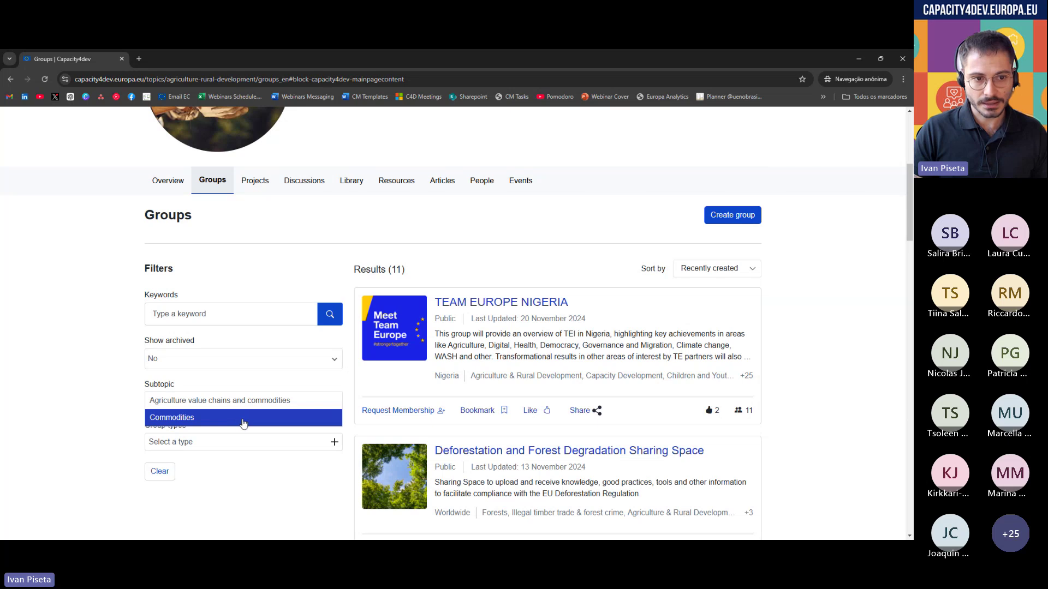
click(199, 414)
click(199, 440)
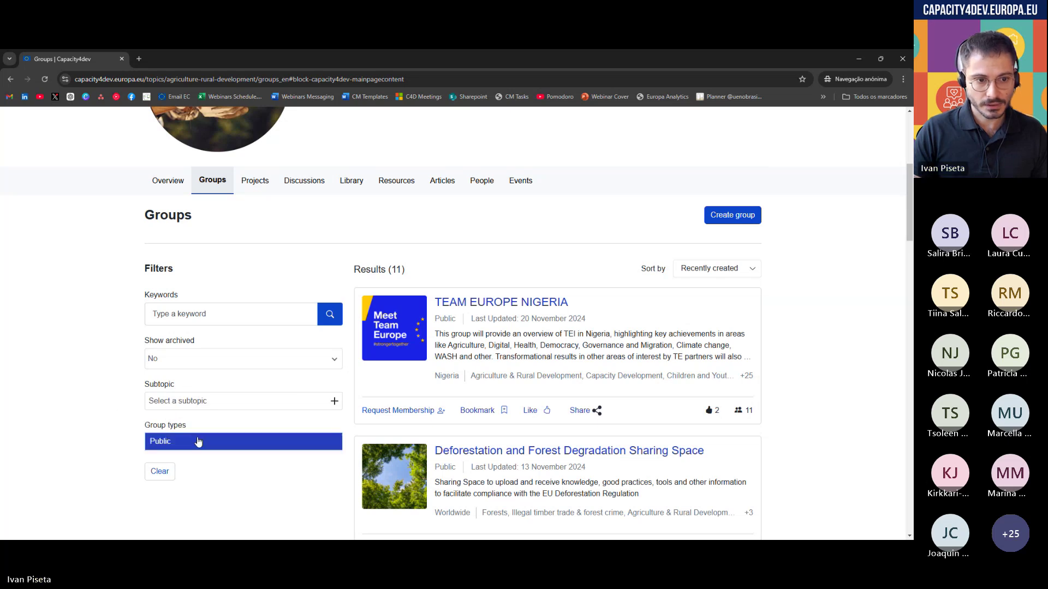
click(198, 440)
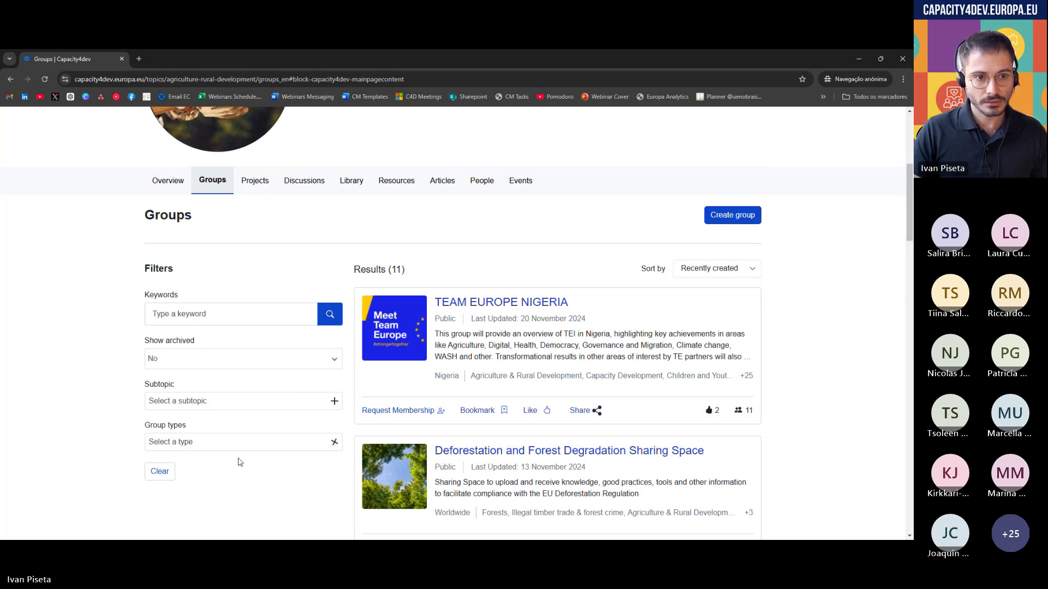
- View the subtopics in the topic's overview and return to the topic's groups list
click(164, 179)
scroll(136, 230, down, 4)
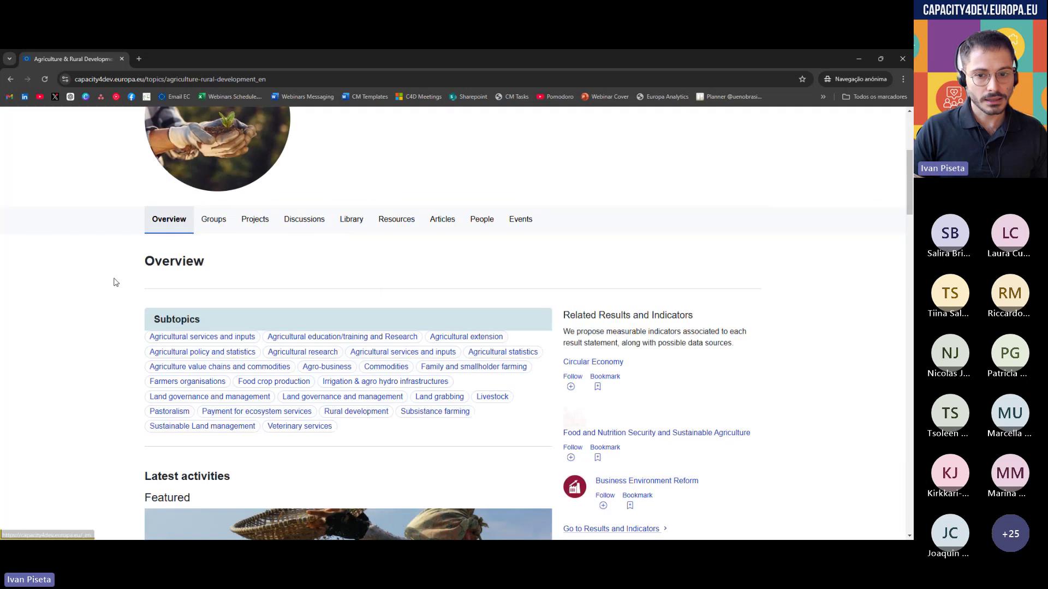
click(201, 220)
scroll(110, 340, down, 5)
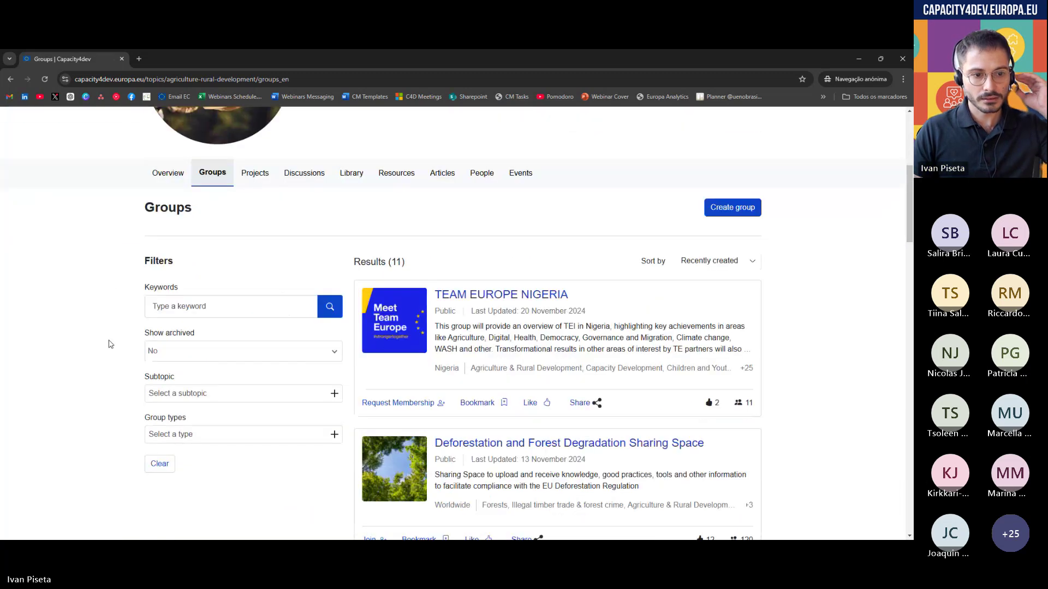
- Filter the topic's groups by the subtopic Agriculture value chains and commodities and view the matching groups
click(183, 394)
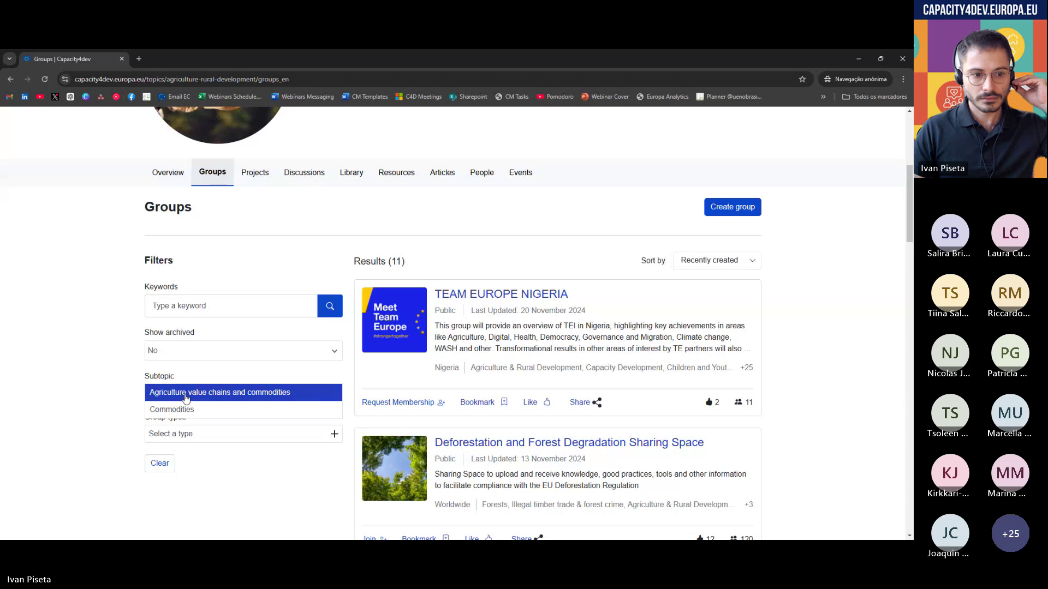
click(186, 396)
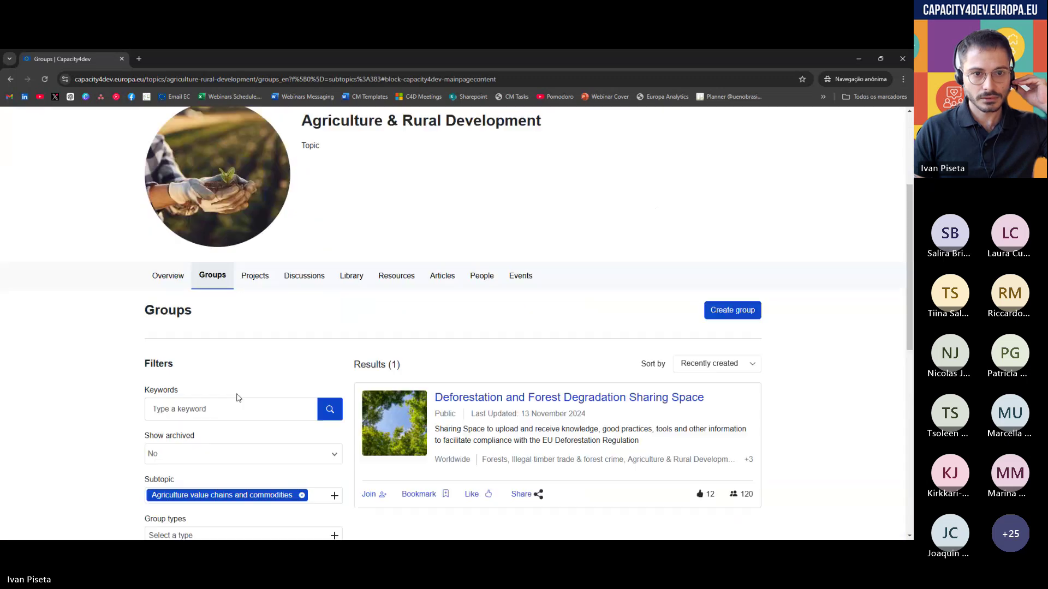
scroll(259, 413, down, 3)
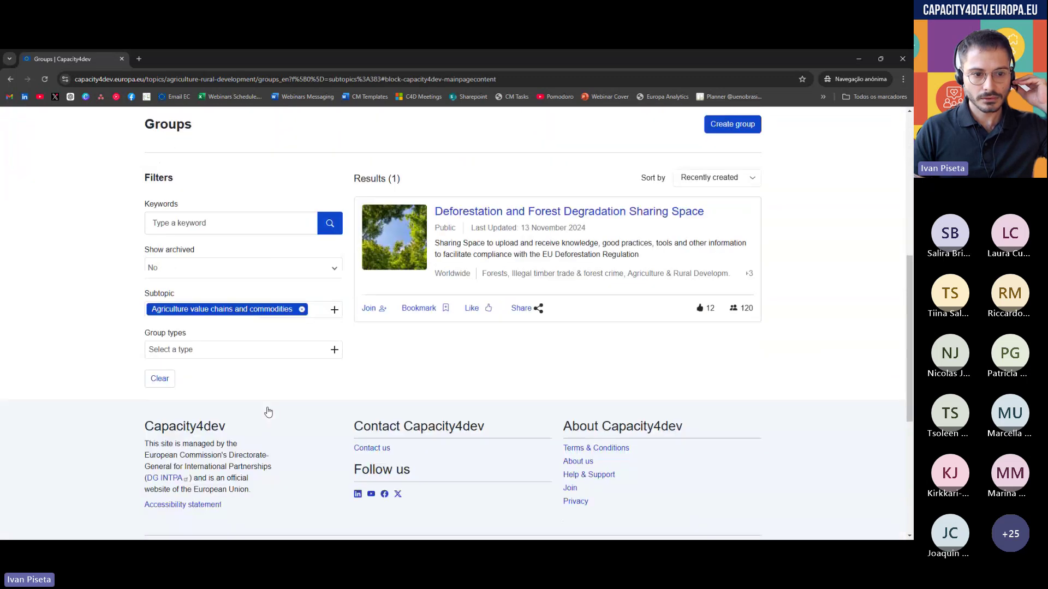
scroll(269, 412, up, 3)
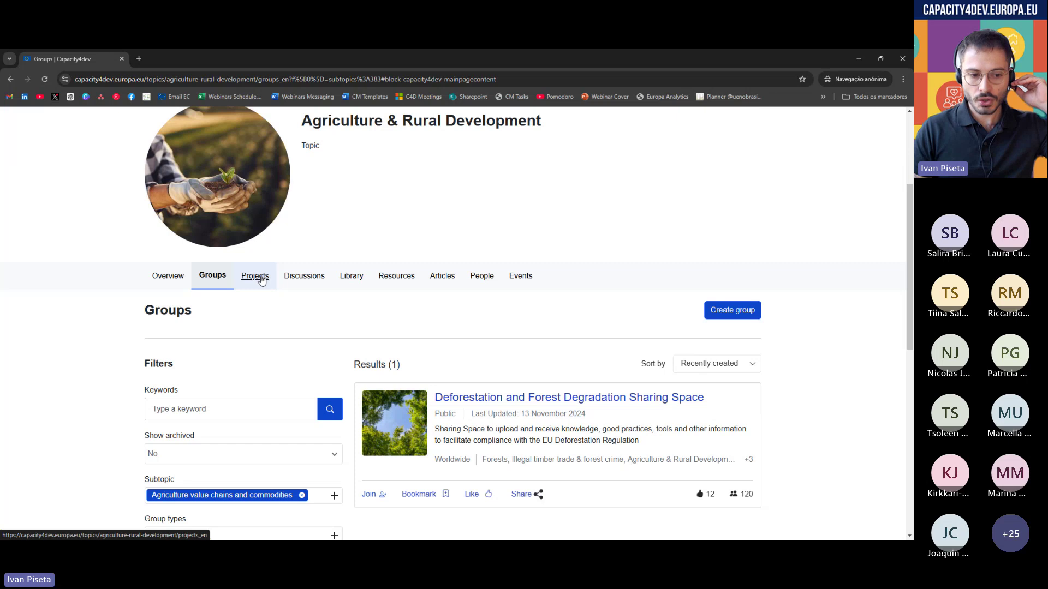
- Open the projects of the Agriculture & Rural Development topic and look over the listed projects and filters
click(262, 280)
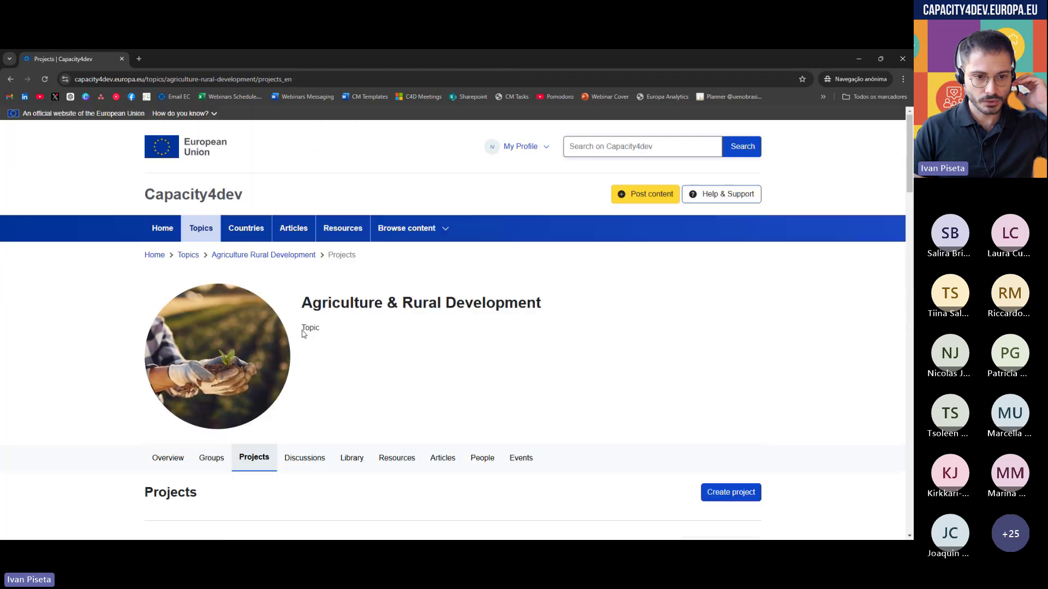
scroll(322, 346, down, 3)
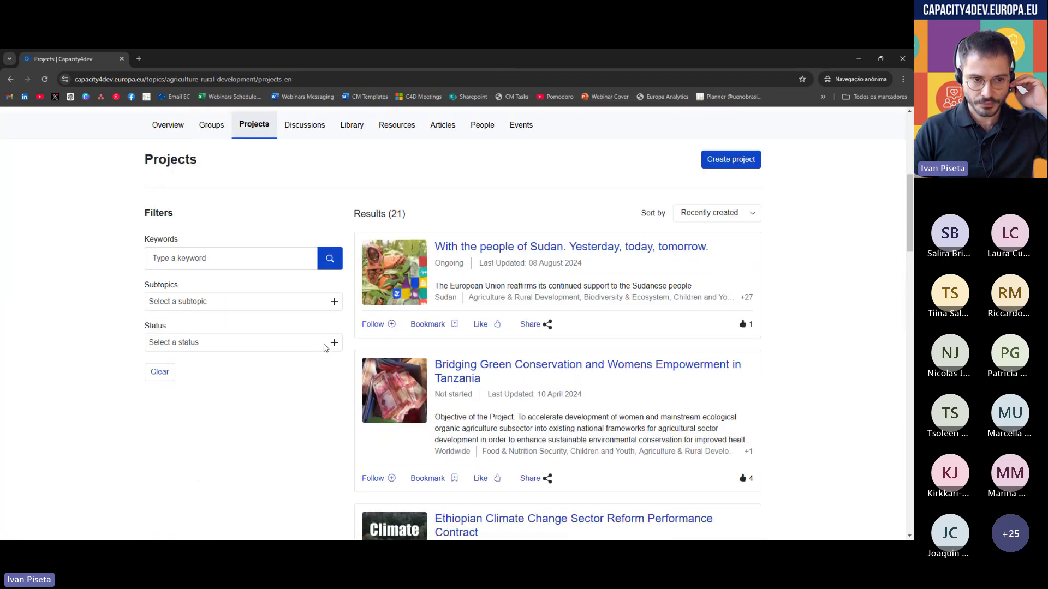
scroll(322, 327, up, 1)
- Open the discussions of the Agriculture & Rural Development topic and look through the listed posts, their source groups and the filters
click(256, 173)
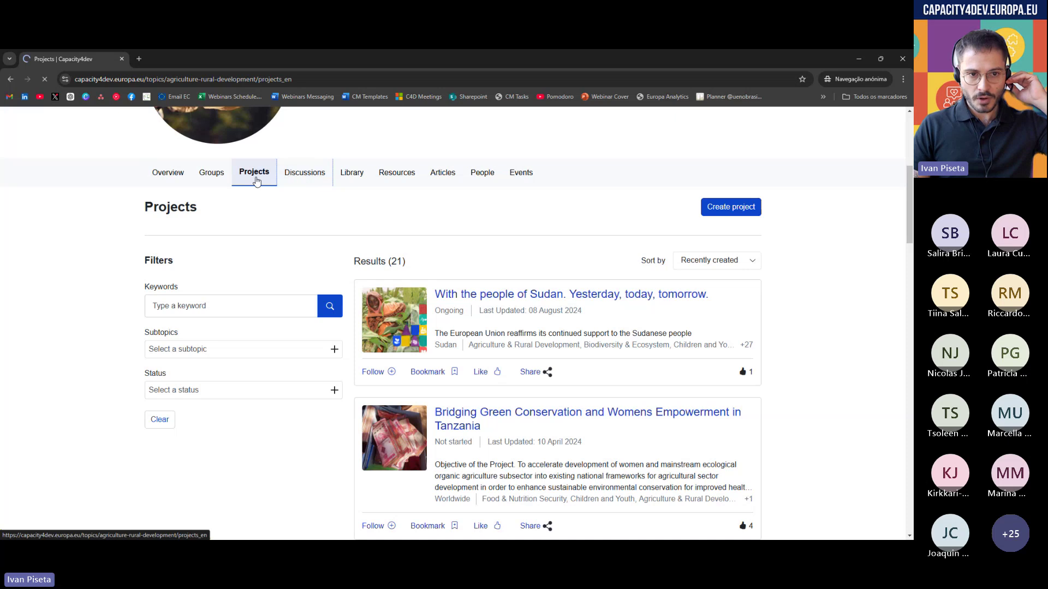
scroll(382, 300, down, 3)
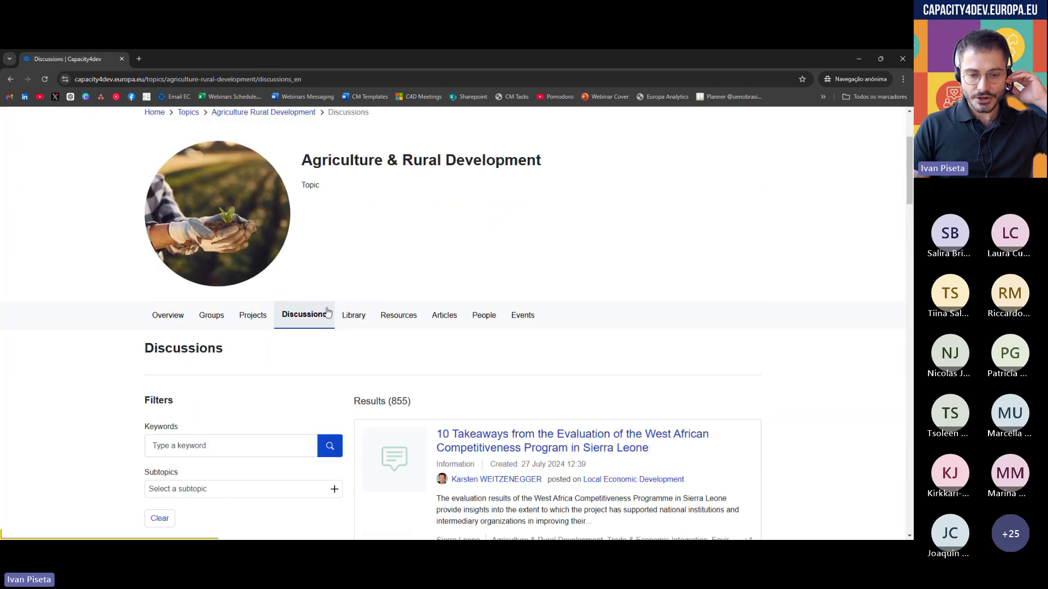
scroll(400, 307, down, 1)
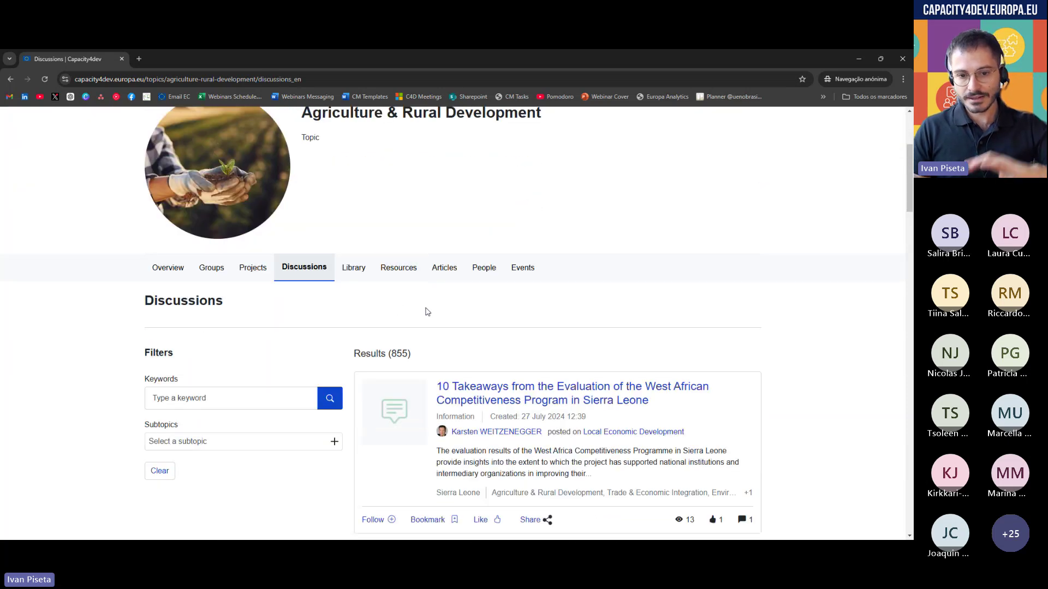
scroll(448, 319, down, 2)
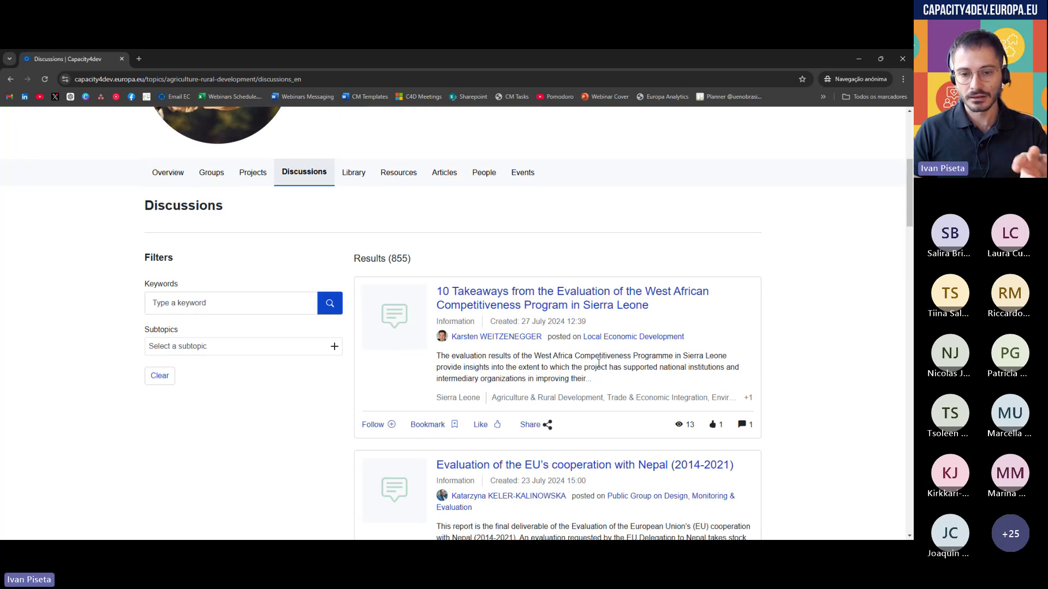
scroll(544, 398, up, 3)
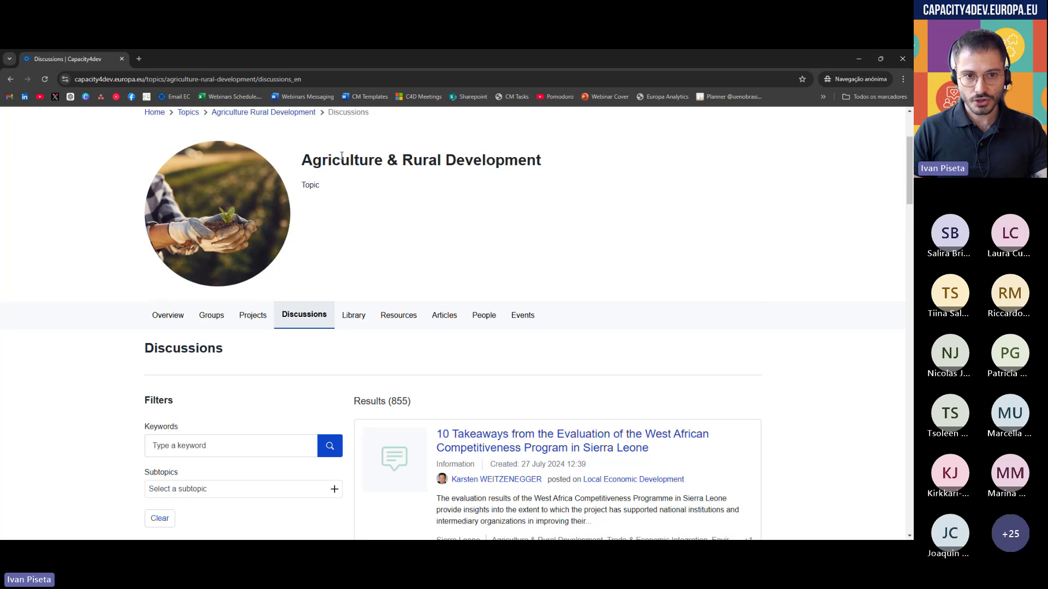
drag(341, 156, 546, 164)
scroll(612, 296, down, 5)
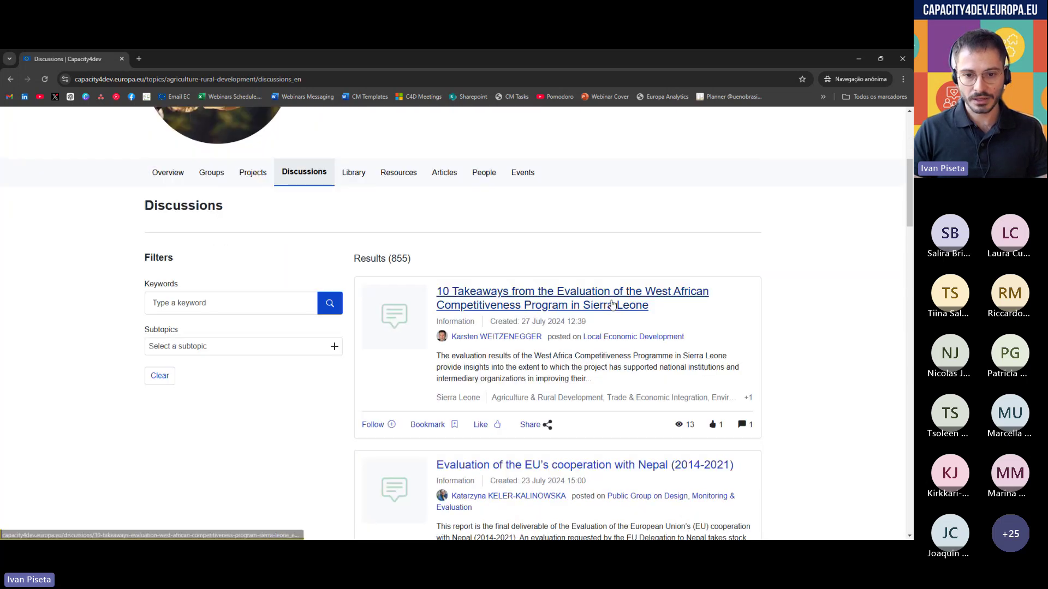
scroll(451, 285, up, 3)
scroll(468, 291, down, 3)
scroll(467, 291, up, 2)
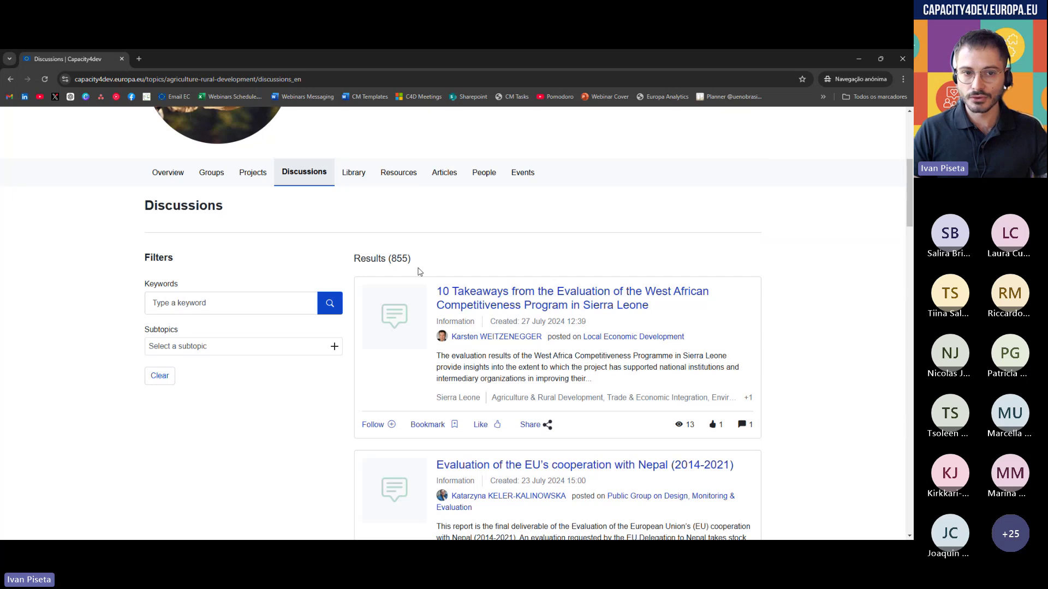
- Open the library of the Agriculture & Rural Development topic and look over the listed documents and filters
scroll(415, 264, up, 2)
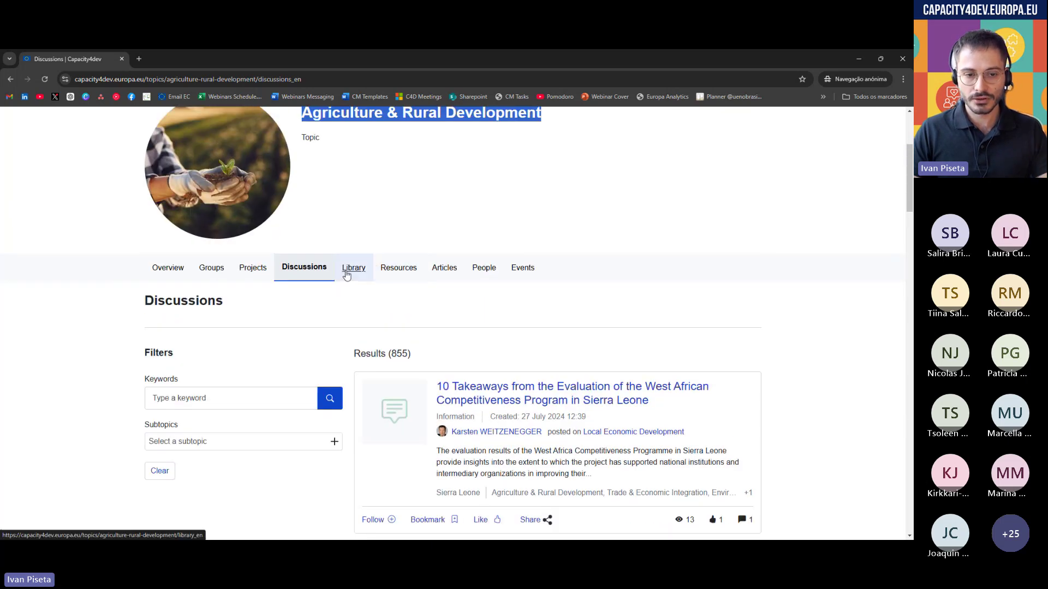
scroll(353, 292, down, 5)
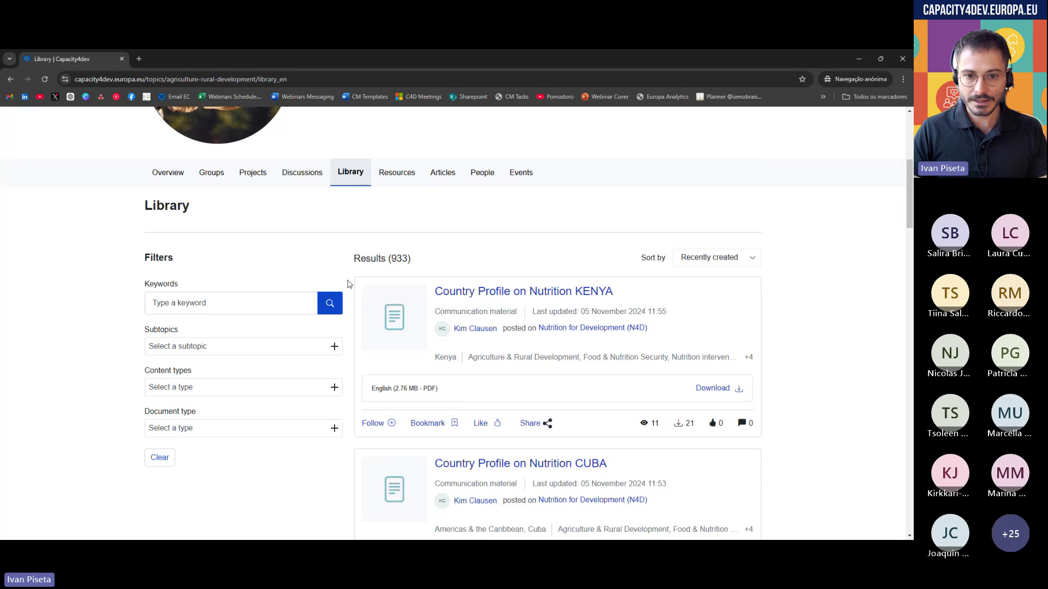
scroll(347, 284, down, 1)
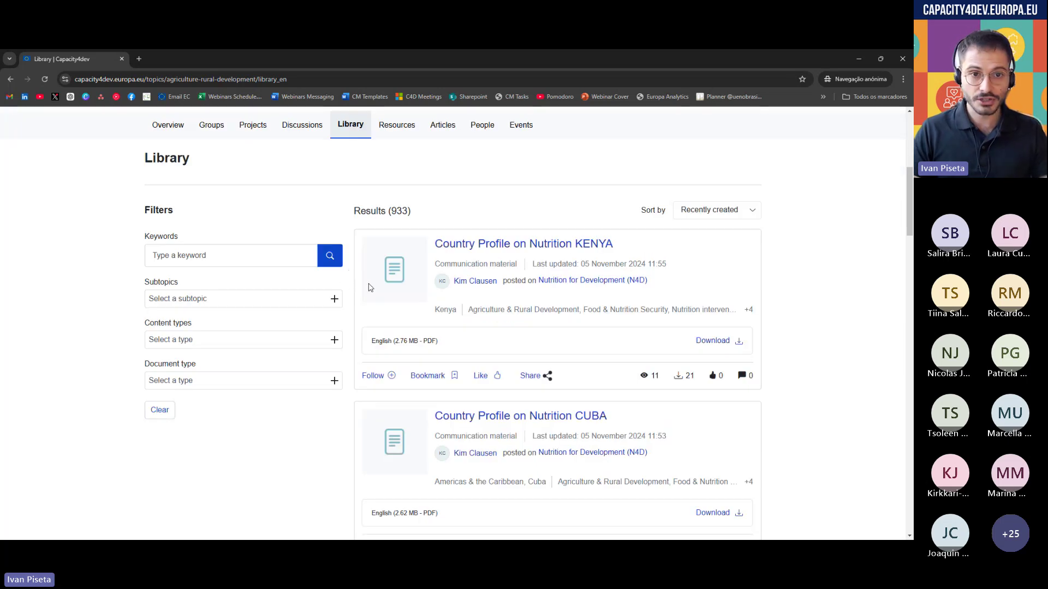
- View the topic's resources page, and open its articles to look through the listed entries
scroll(364, 279, up, 3)
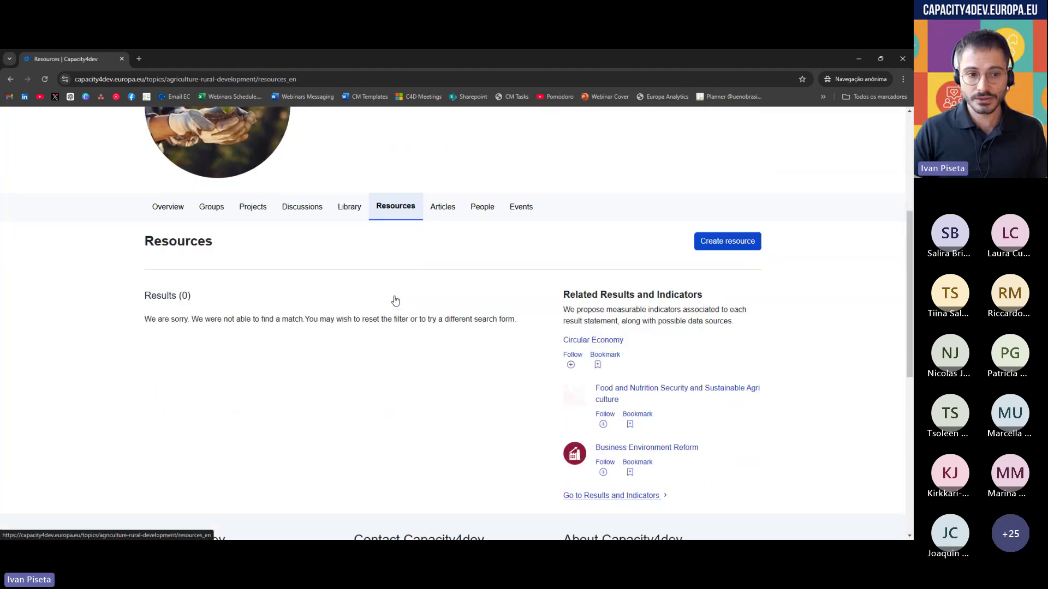
scroll(395, 299, up, 2)
scroll(396, 299, down, 1)
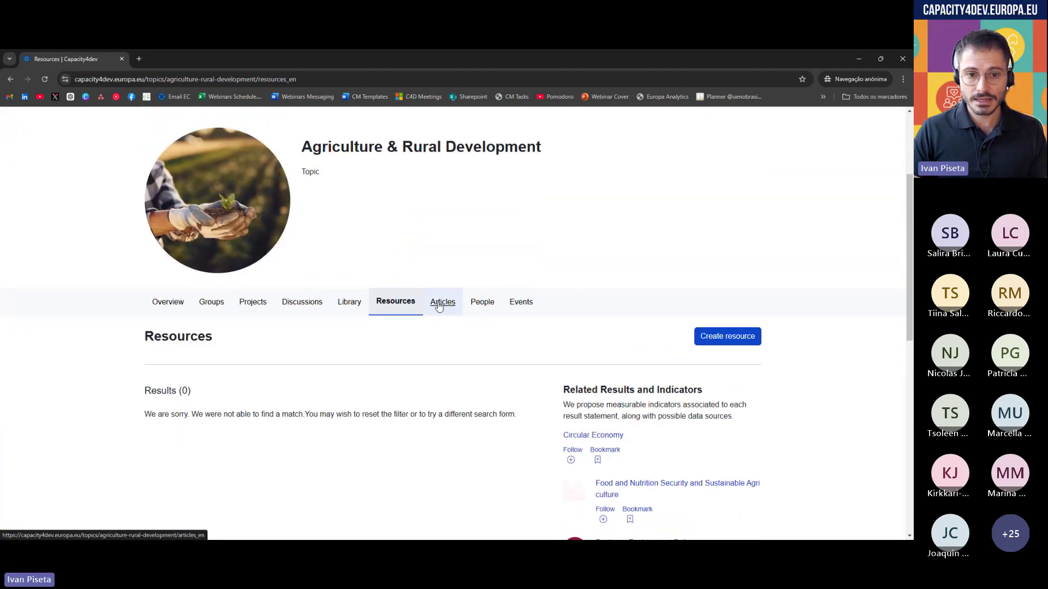
scroll(453, 295, down, 8)
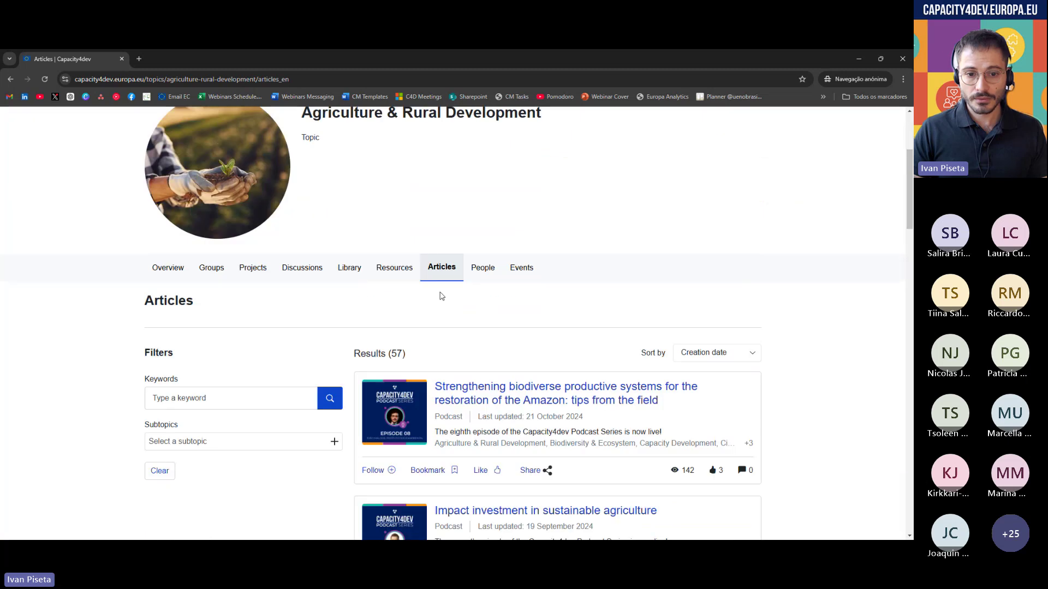
scroll(482, 272, down, 3)
scroll(482, 272, up, 8)
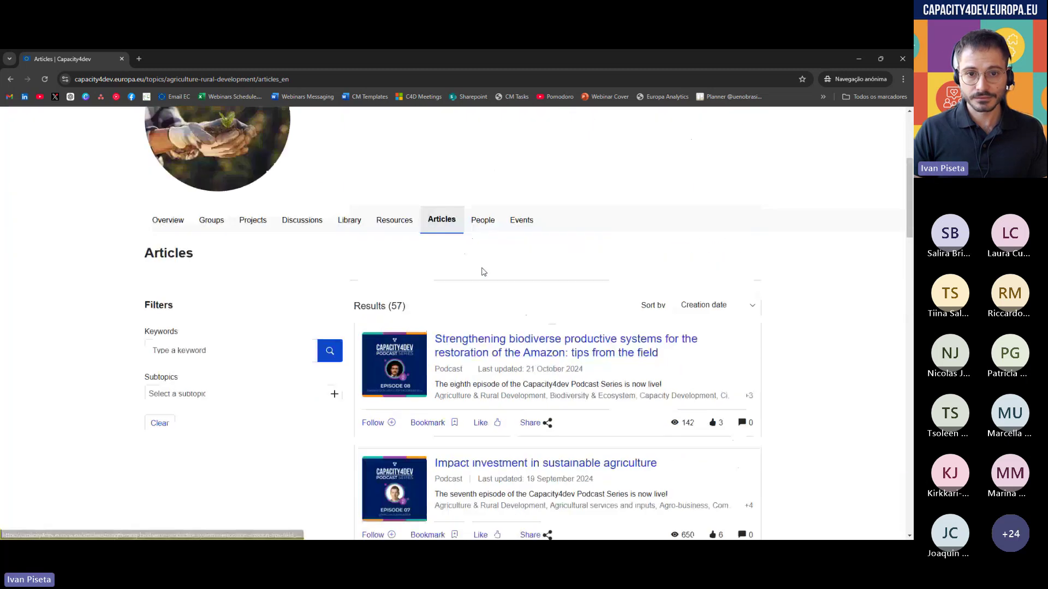
- Open the people of the Agriculture & Rural Development topic and look through the member cards with their follow and contact options
click(485, 222)
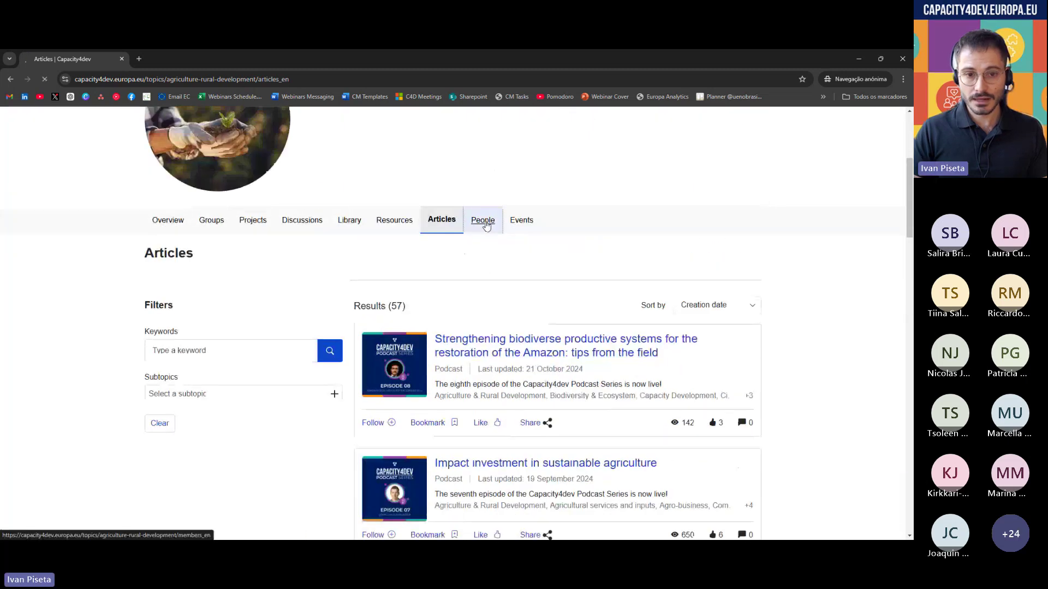
scroll(439, 353, down, 3)
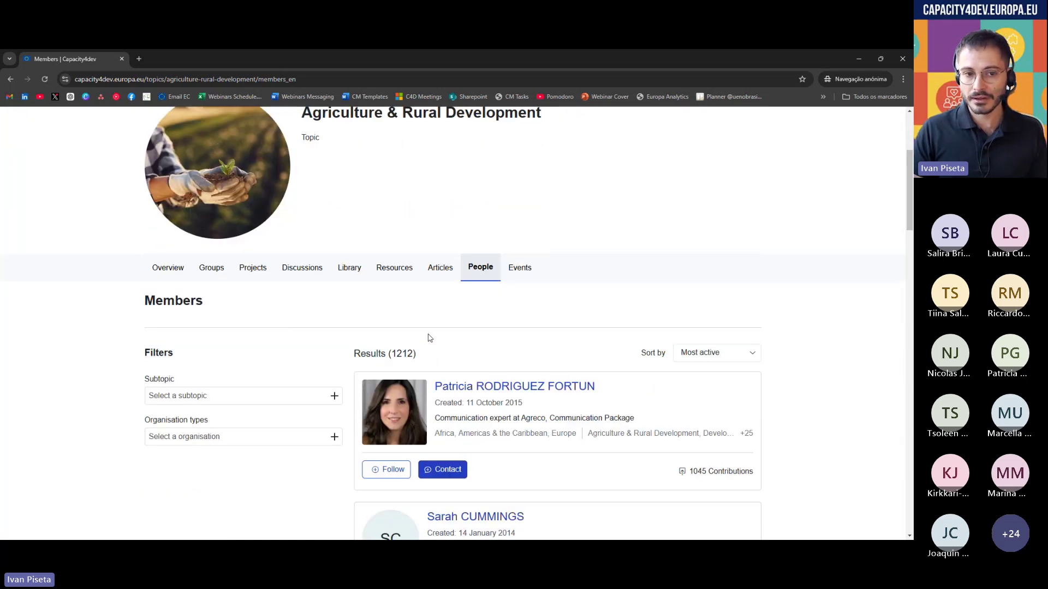
scroll(429, 337, down, 3)
scroll(491, 229, up, 3)
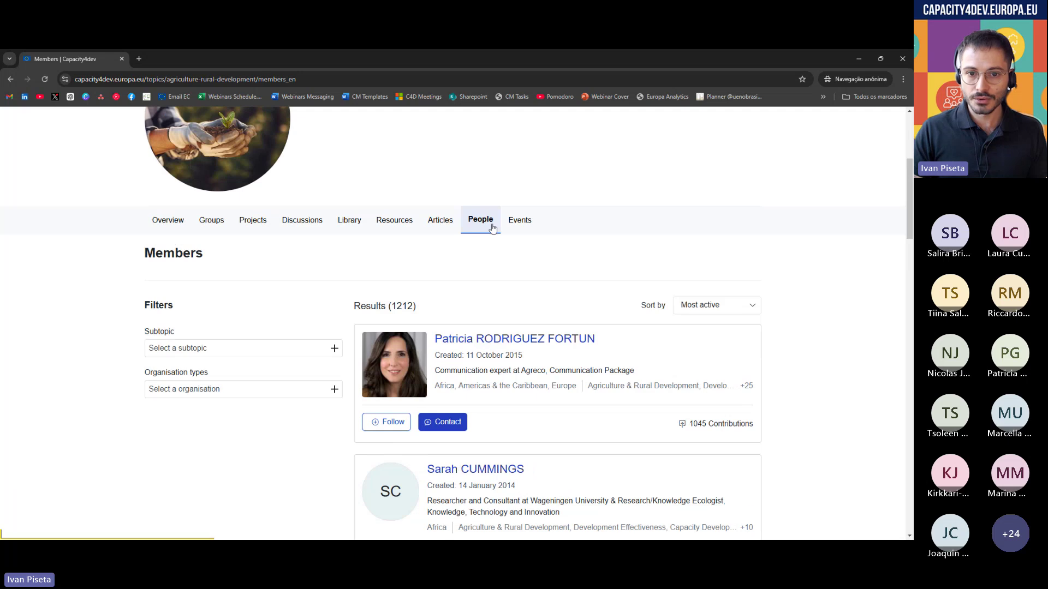
scroll(487, 300, down, 1)
scroll(488, 300, down, 5)
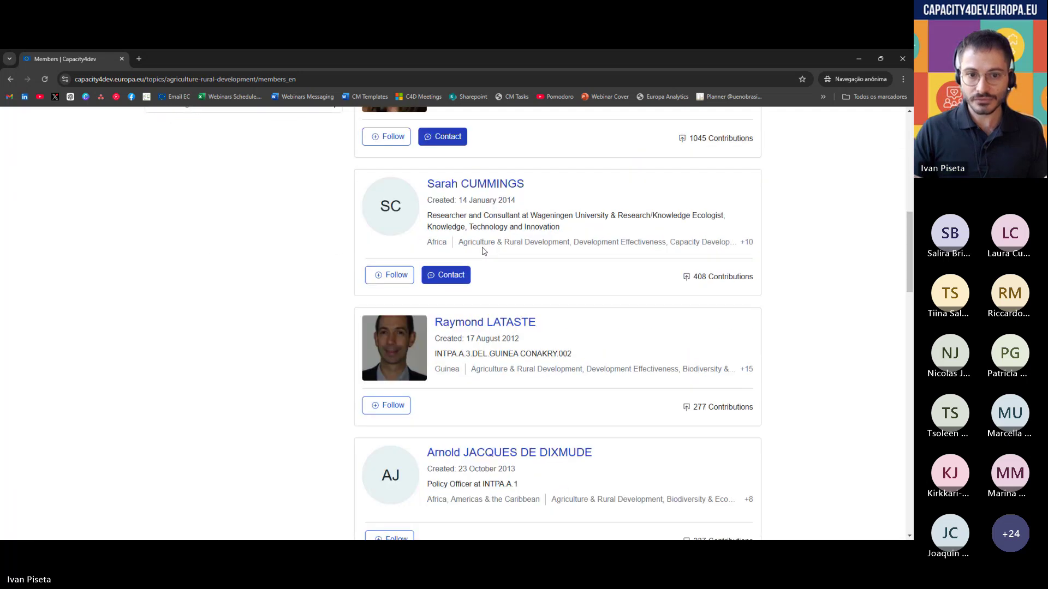
scroll(485, 266, up, 2)
scroll(485, 266, up, 2)
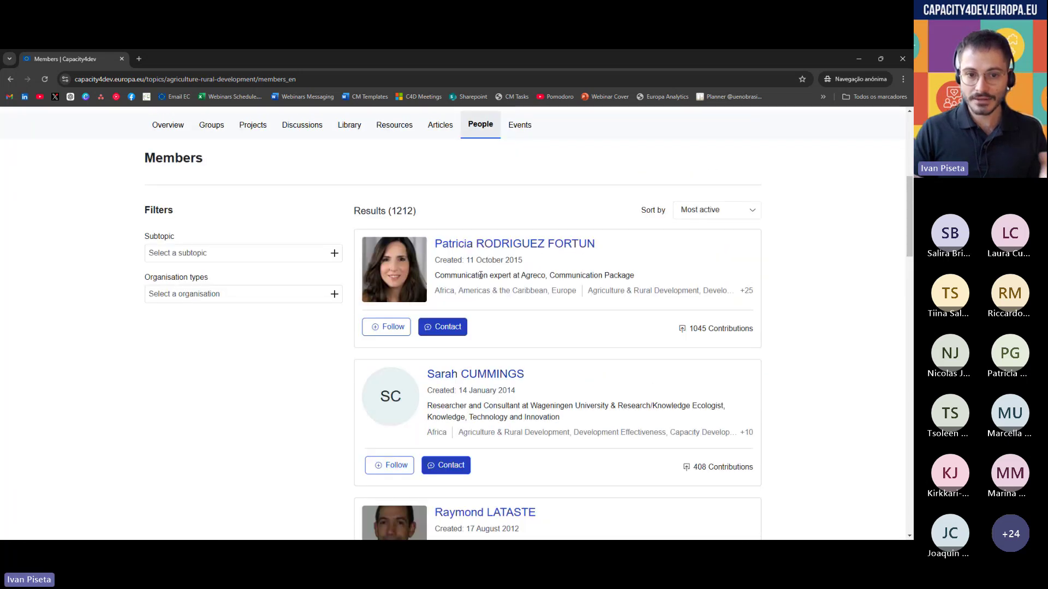
scroll(465, 337, down, 3)
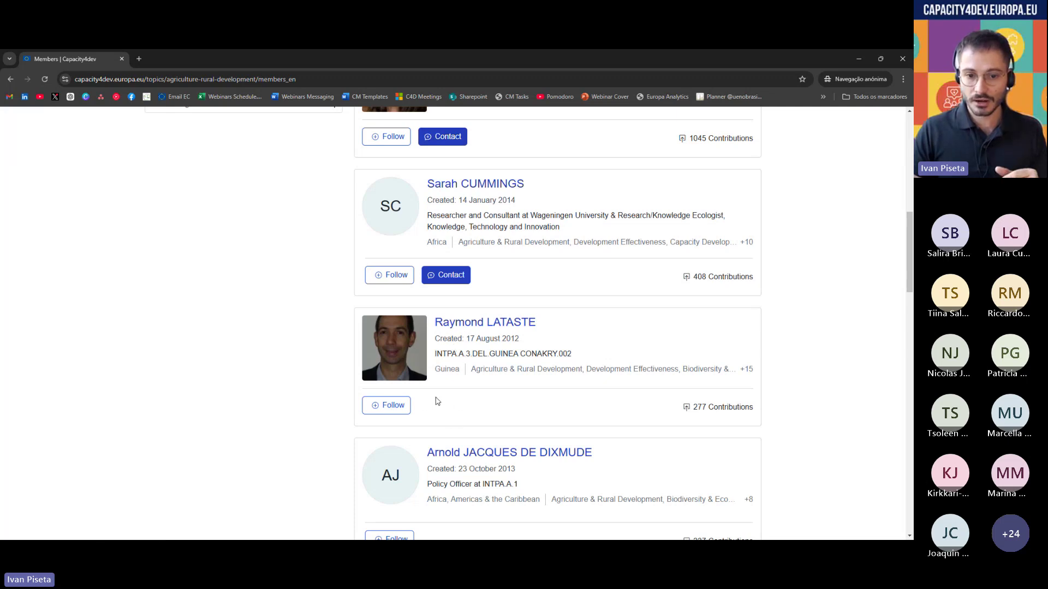
scroll(441, 416, up, 2)
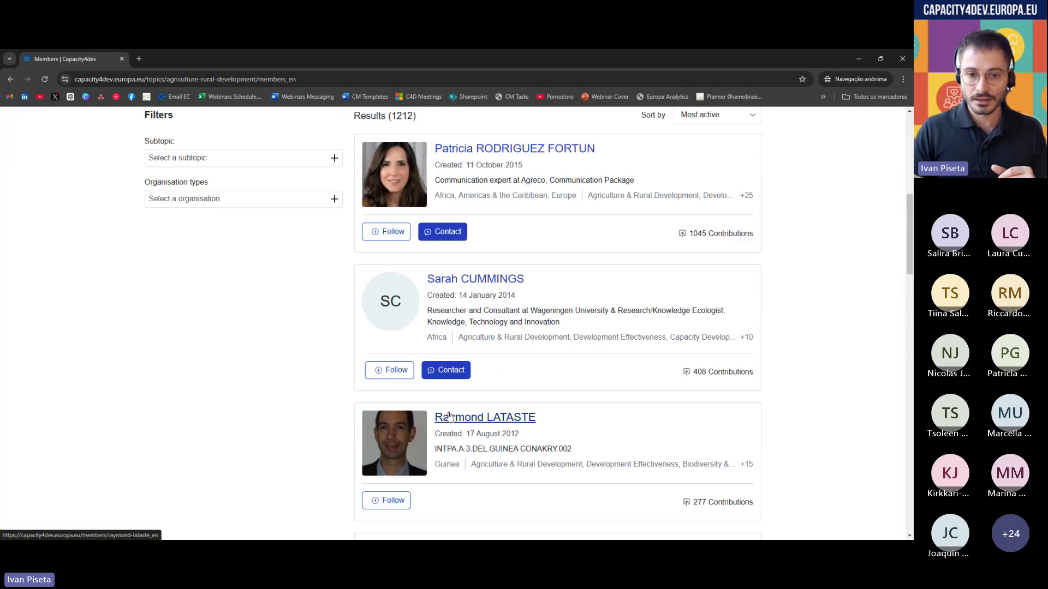
scroll(445, 416, down, 1)
scroll(445, 416, up, 1)
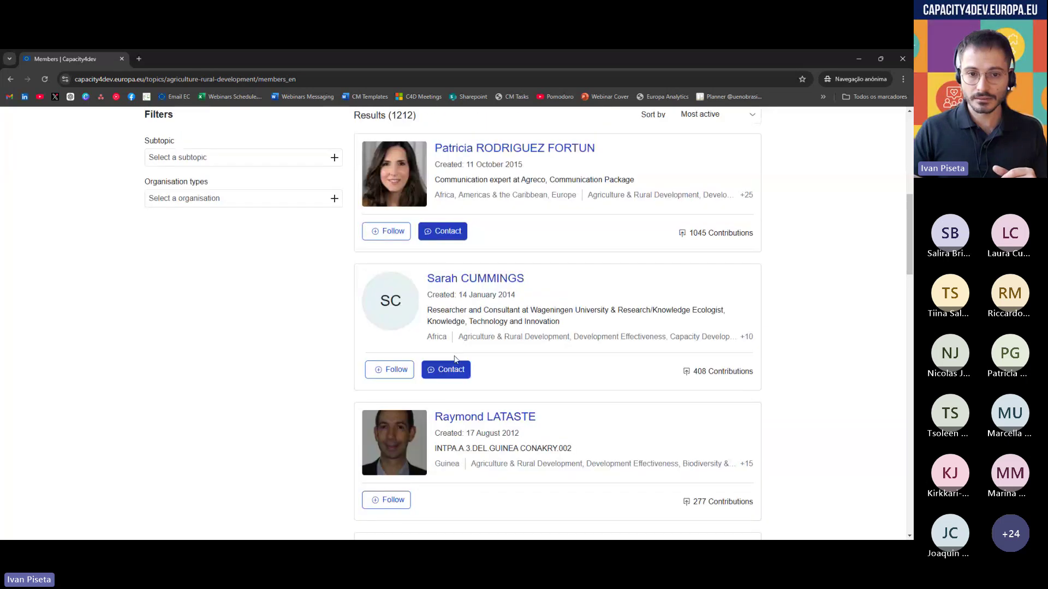
- Open the contact form for the first listed member, view its subject and message fields, and close it without sending
click(451, 239)
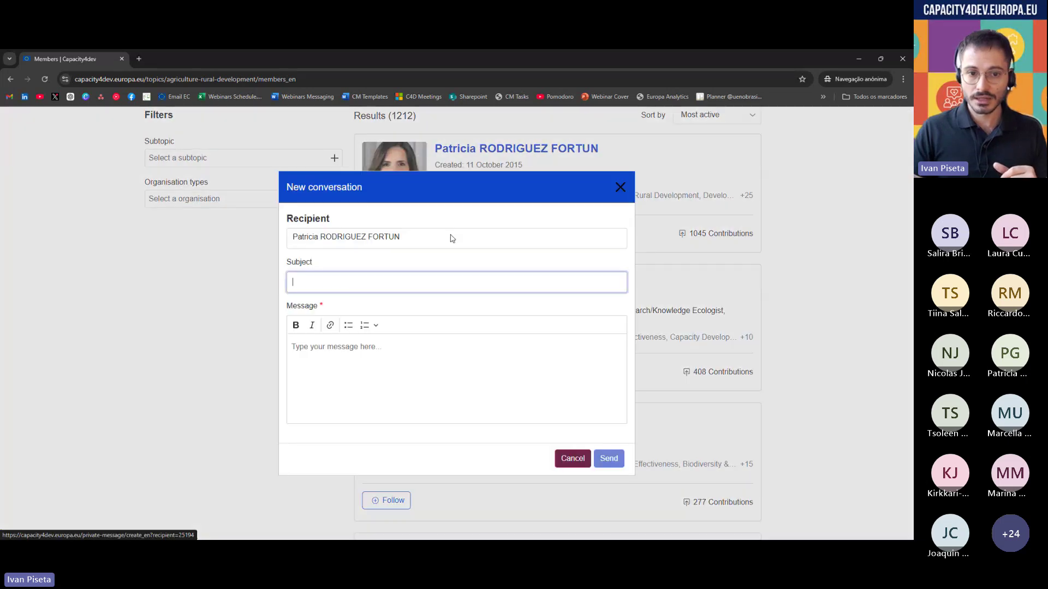
click(397, 286)
click(349, 375)
click(351, 284)
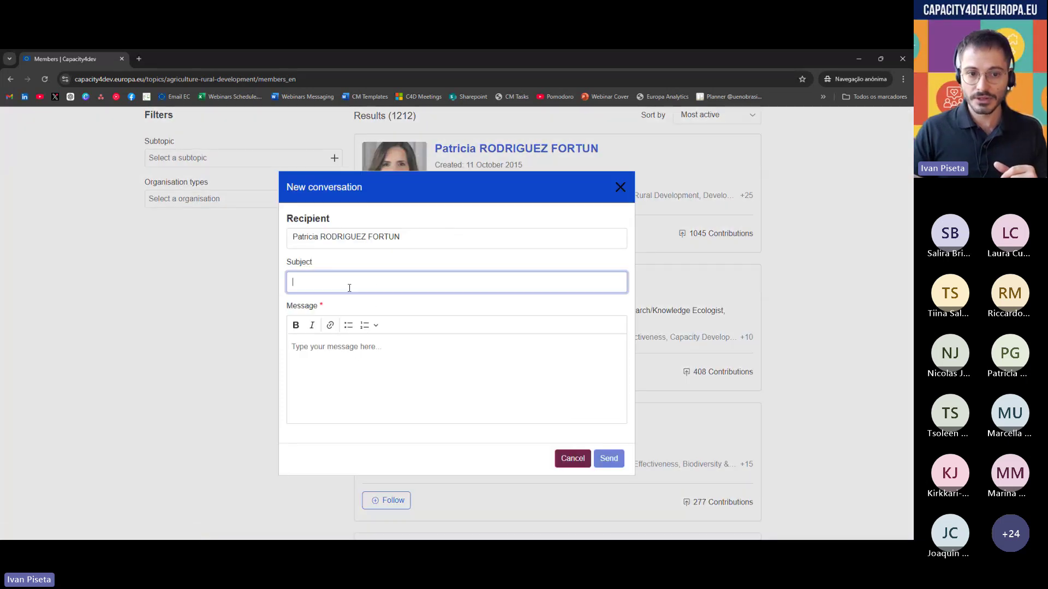
key(Tab)
click(622, 195)
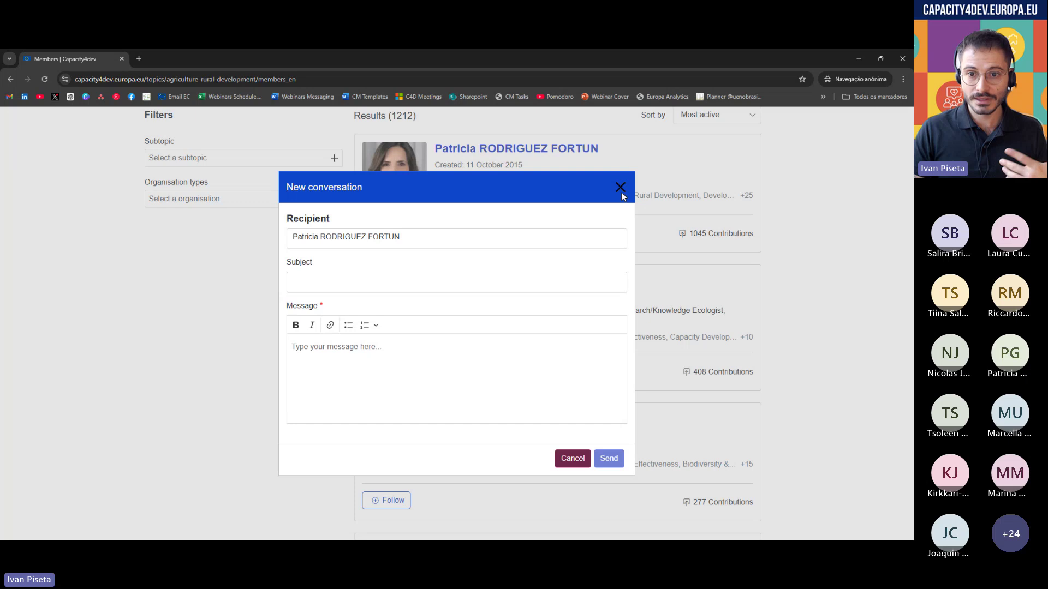
- Open the events of the Agriculture & Rural Development topic and look through the upcoming conferences
scroll(549, 351, up, 2)
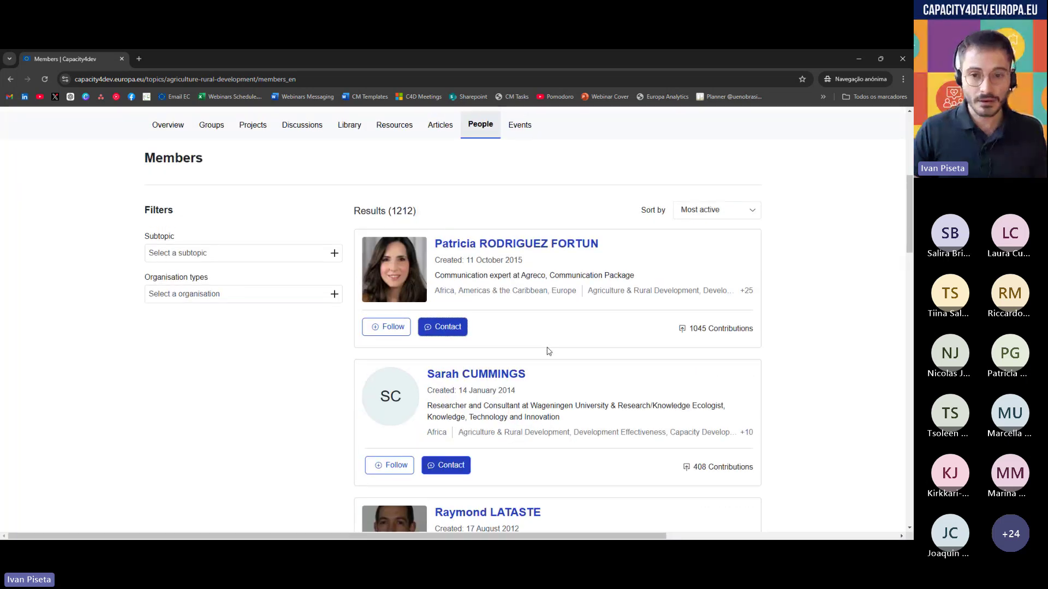
scroll(549, 352, up, 5)
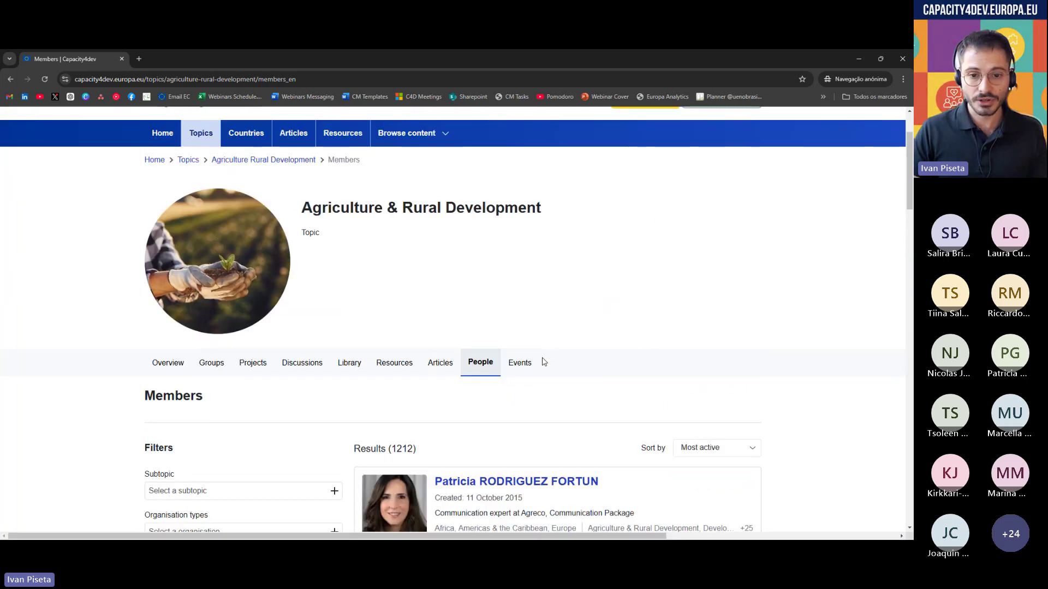
click(528, 367)
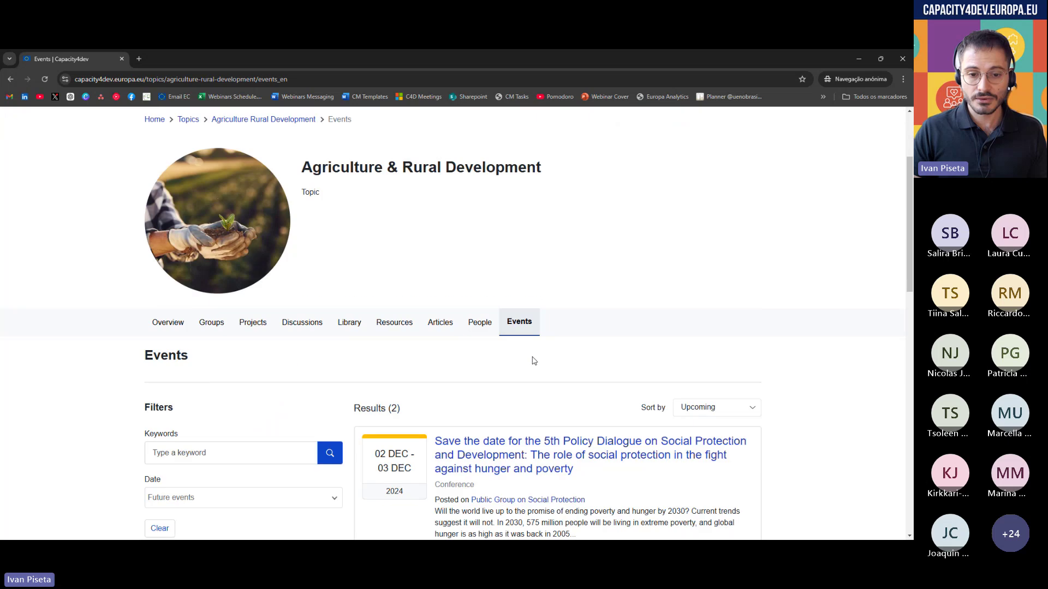
scroll(532, 354, down, 3)
scroll(522, 313, down, 4)
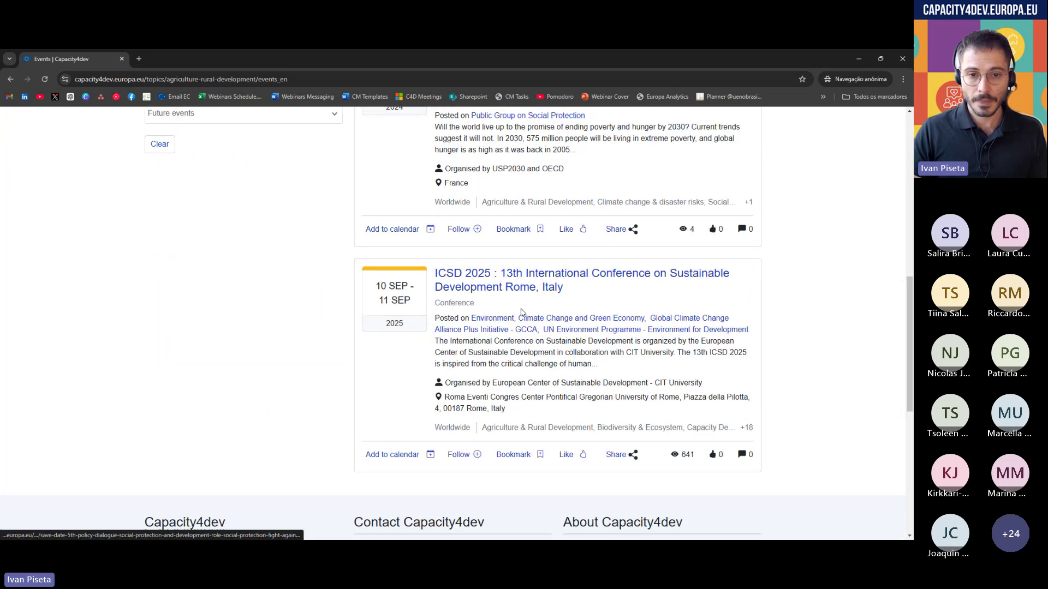
scroll(486, 300, up, 8)
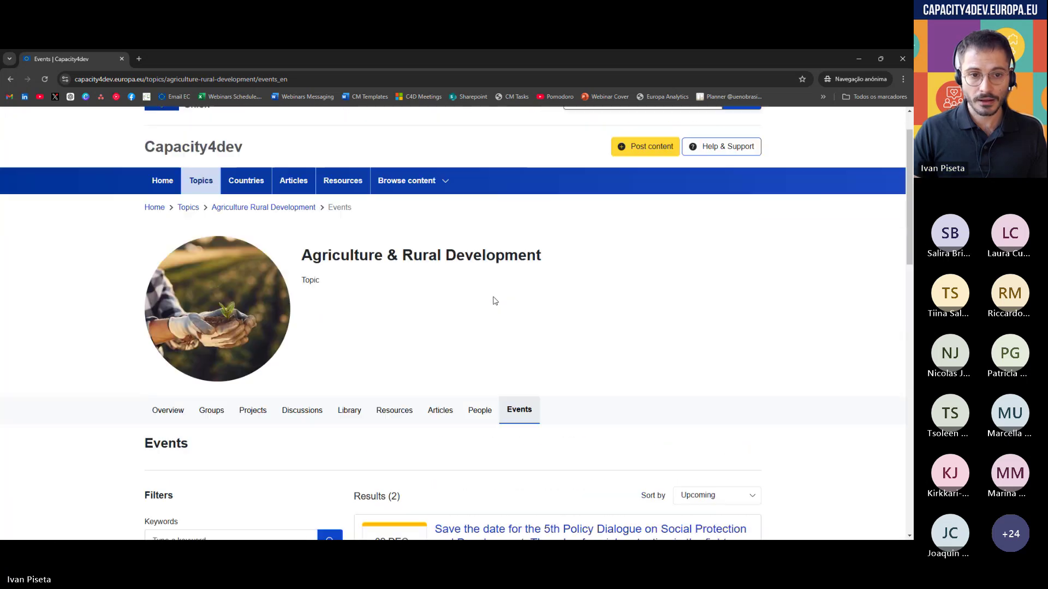
- Open the Countries section and explore its world map in map view
click(246, 183)
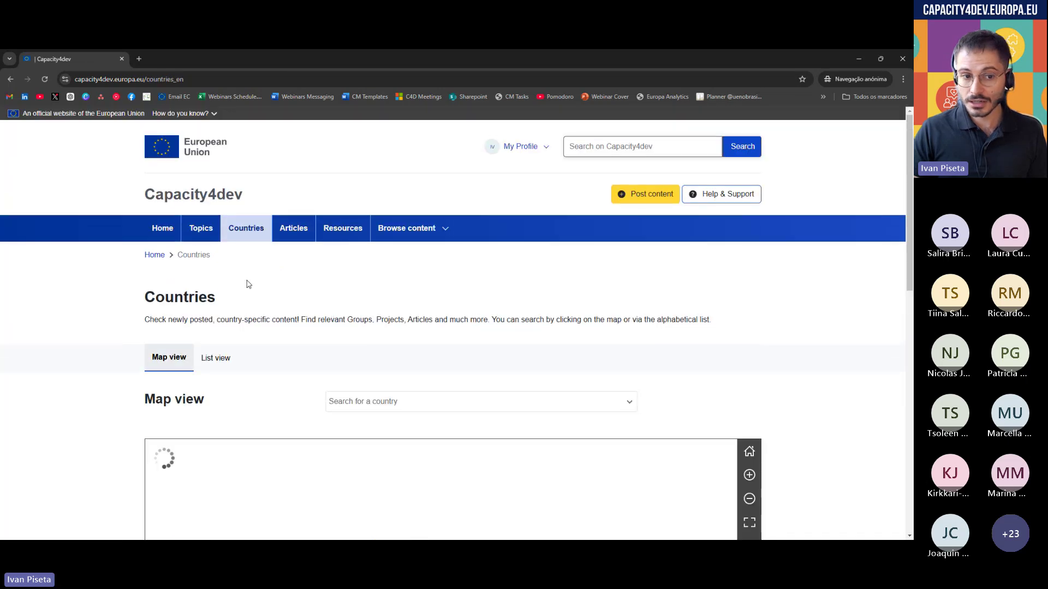
scroll(94, 326, down, 2)
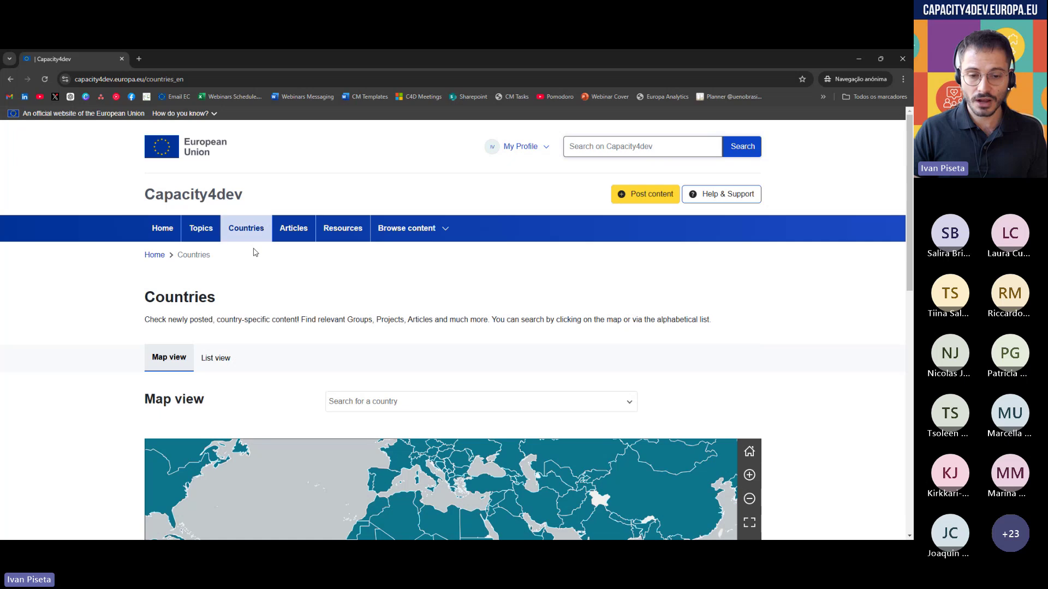
scroll(254, 306, down, 3)
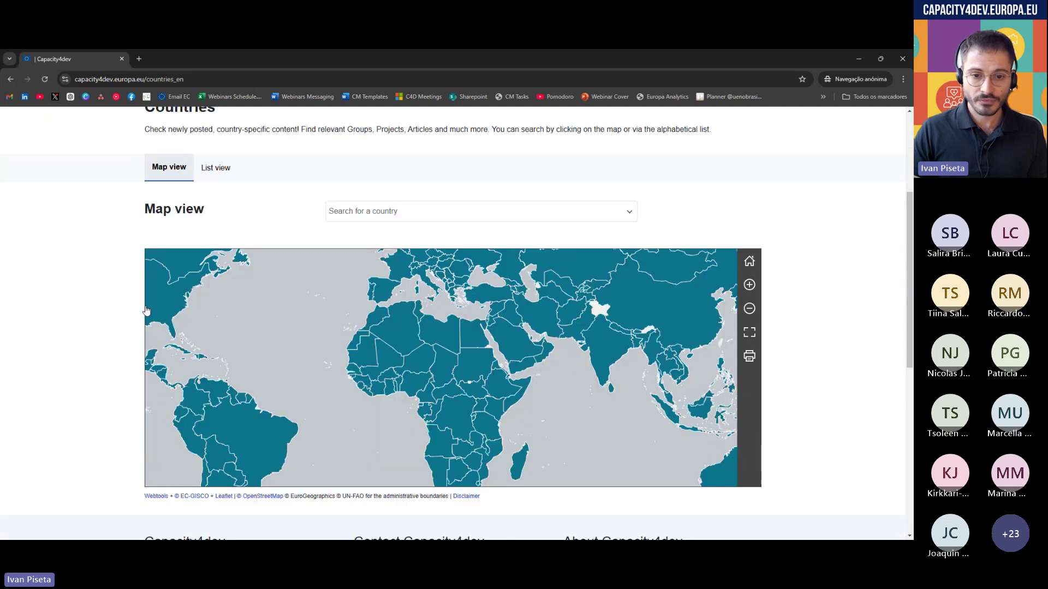
scroll(146, 311, down, 1)
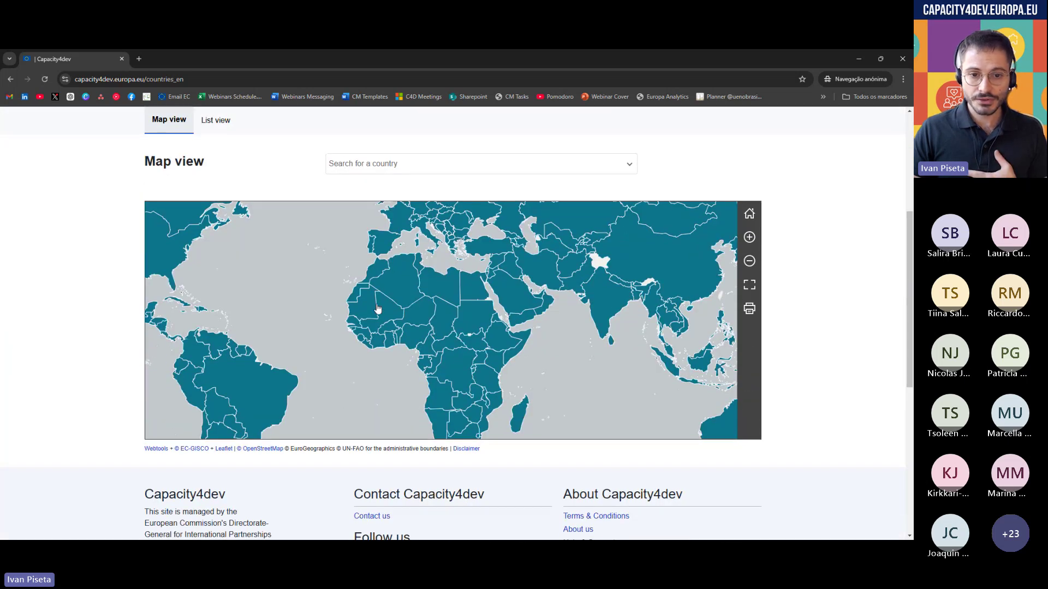
scroll(339, 299, up, 1)
scroll(382, 305, down, 2)
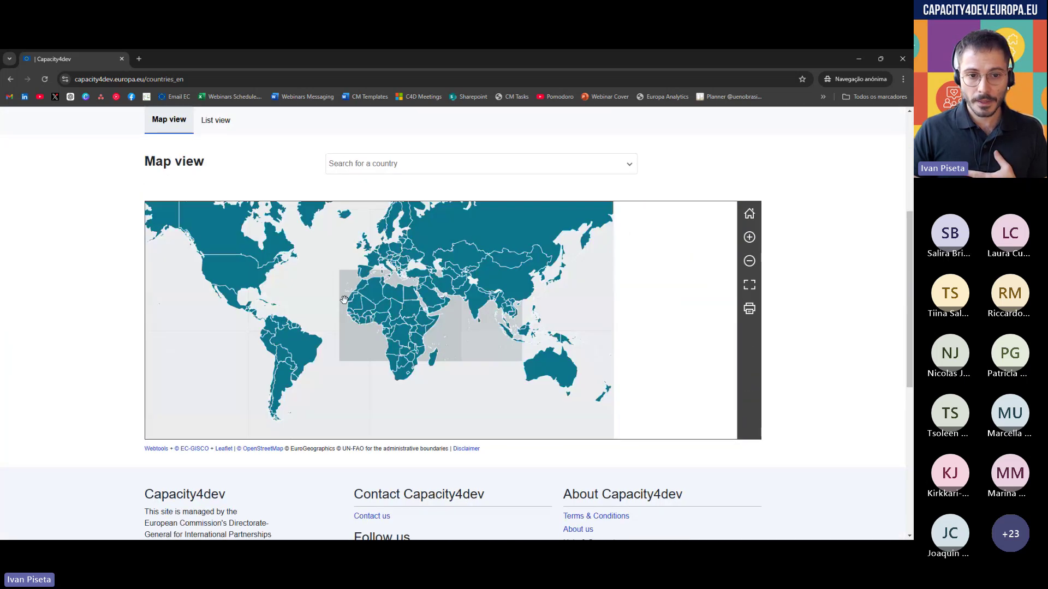
scroll(411, 309, up, 1)
- Select Algeria on the map and examine the summary of its groups, projects, discussions, library items, members and events
click(408, 290)
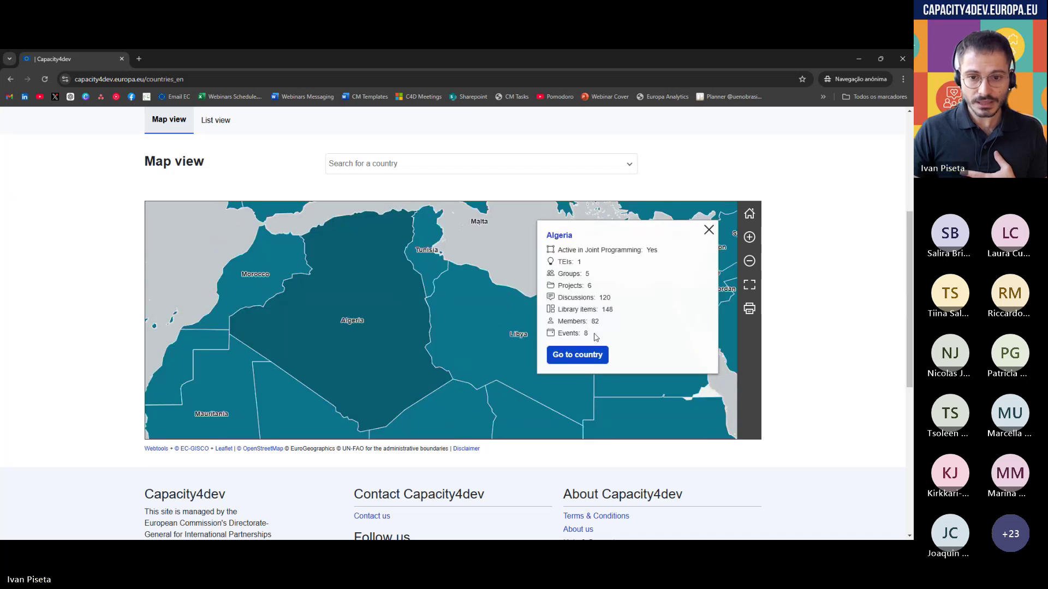
drag(592, 335, 557, 252)
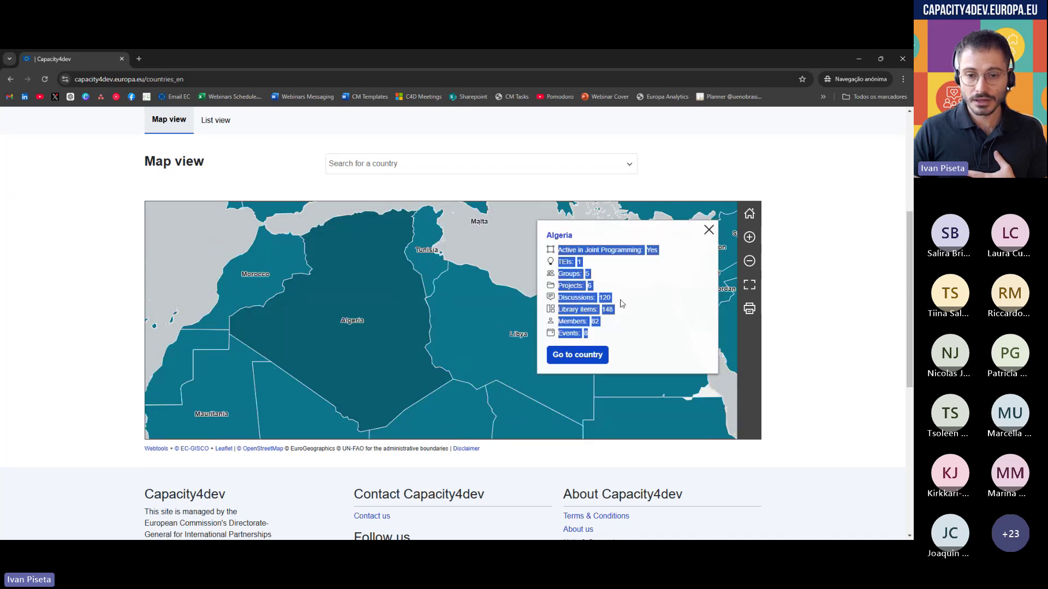
click(612, 328)
drag(590, 335, 556, 254)
click(621, 327)
drag(612, 328, 563, 322)
click(620, 338)
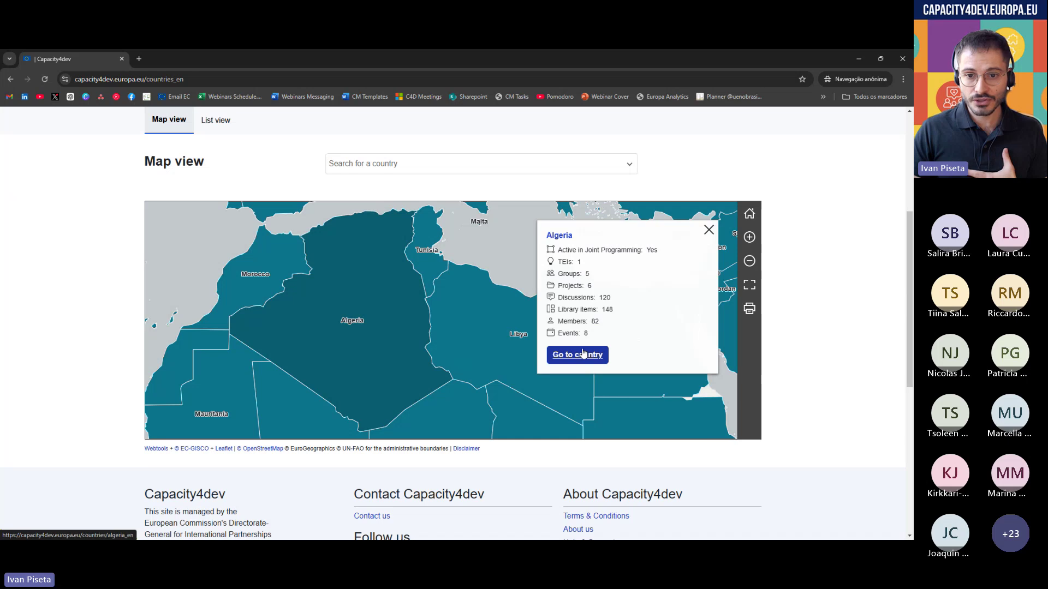
drag(593, 273, 583, 279)
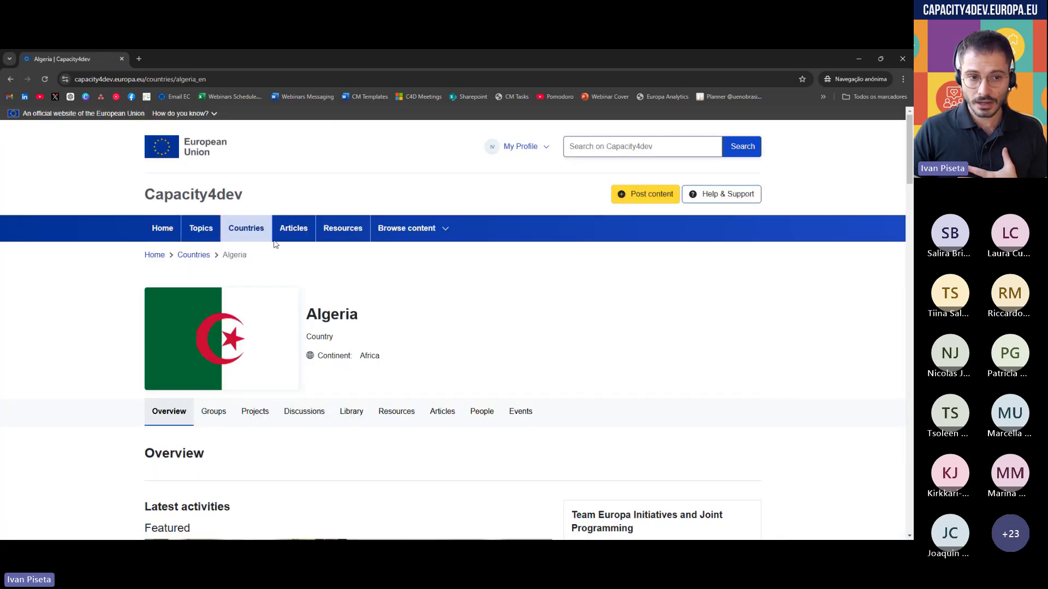
- Go to Algeria's country page and look over its overview with the latest activities and Team Europe Initiatives details
scroll(224, 327, down, 3)
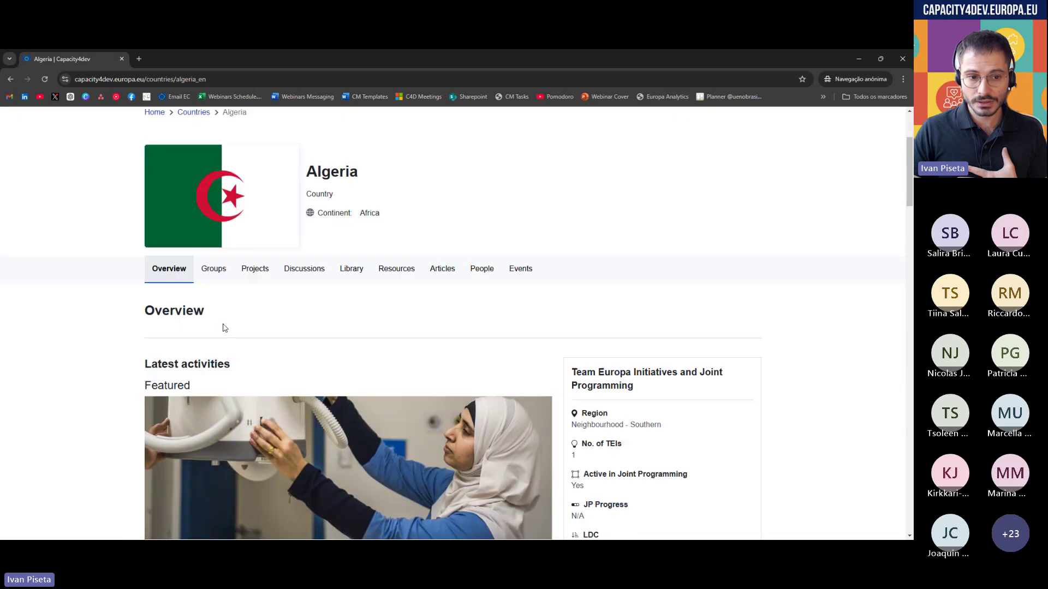
scroll(224, 327, up, 3)
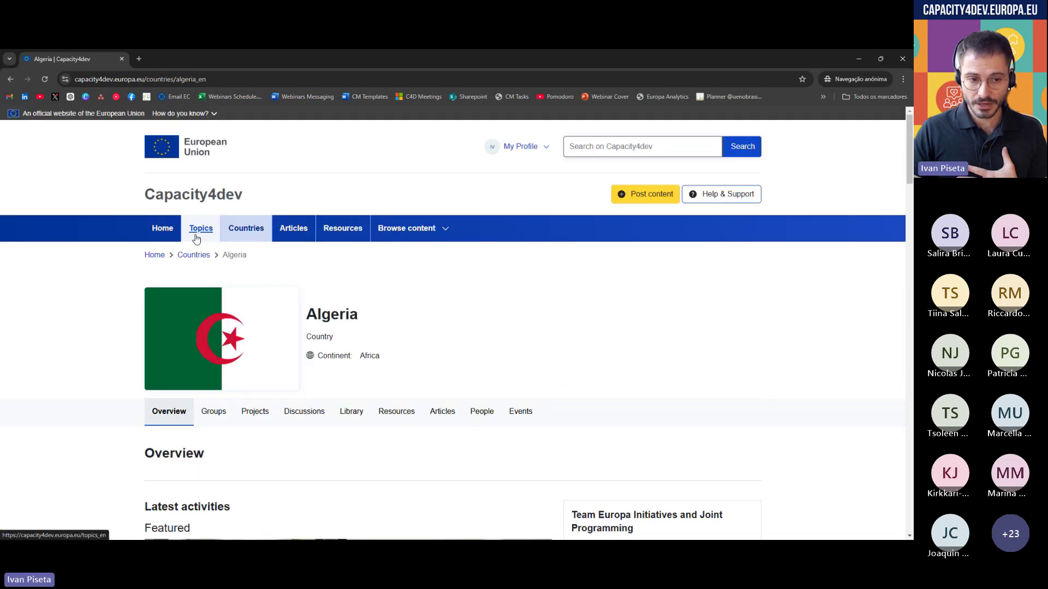
scroll(194, 235, down, 3)
scroll(186, 299, down, 2)
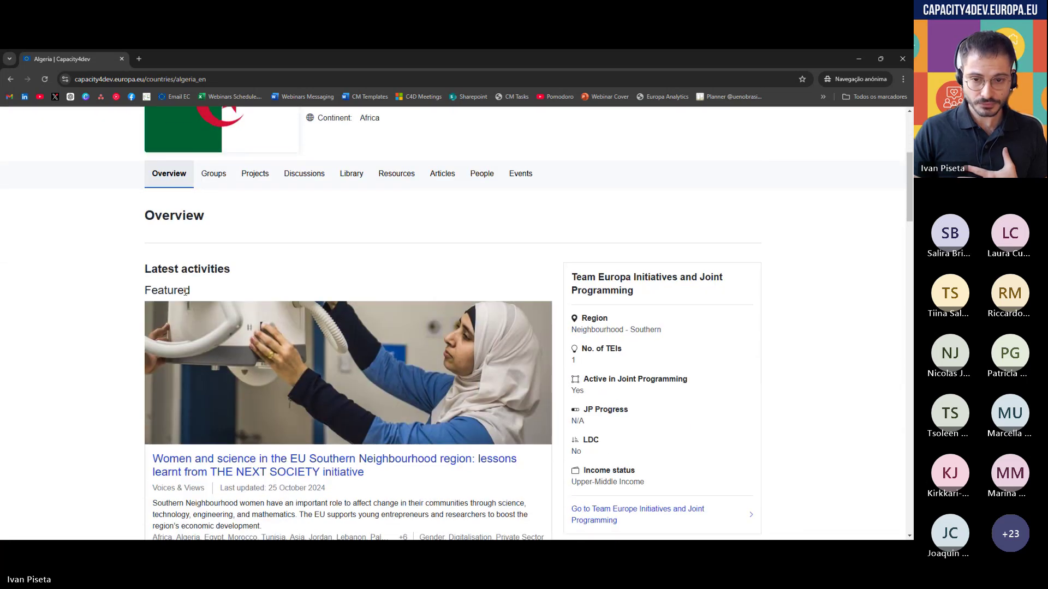
- Examine the Team Europe Initiatives and Joint Programming details on Algeria's overview, from region and number of TEIs to income status
scroll(185, 299, up, 3)
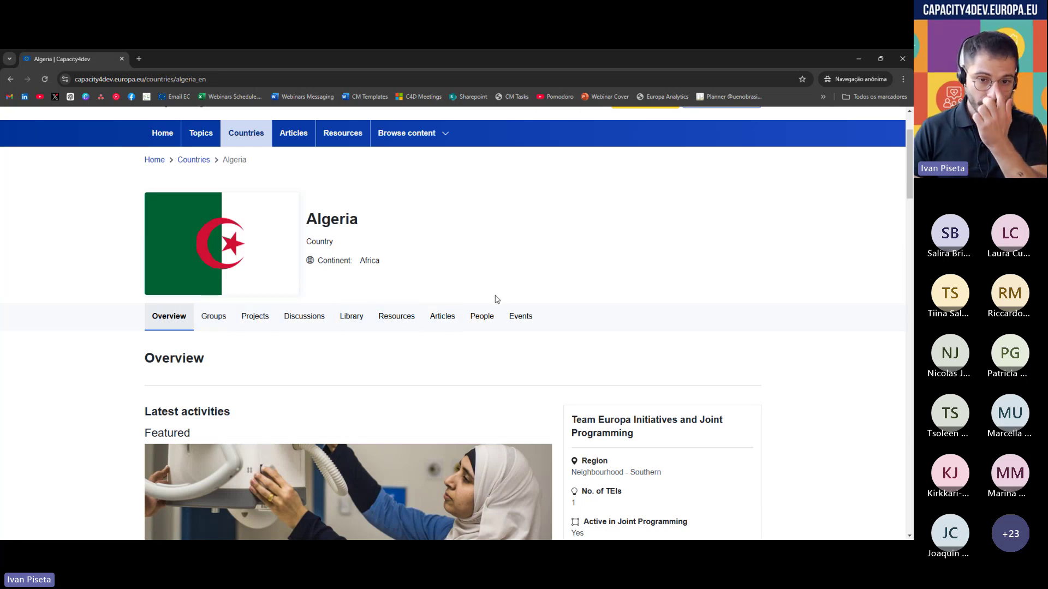
scroll(503, 318, down, 4)
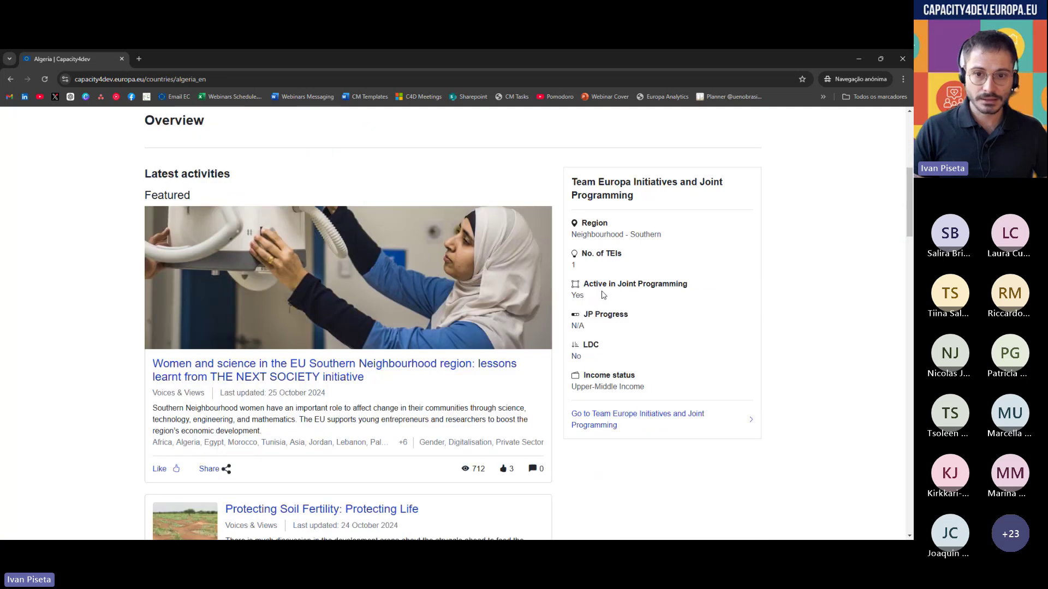
scroll(597, 236, up, 2)
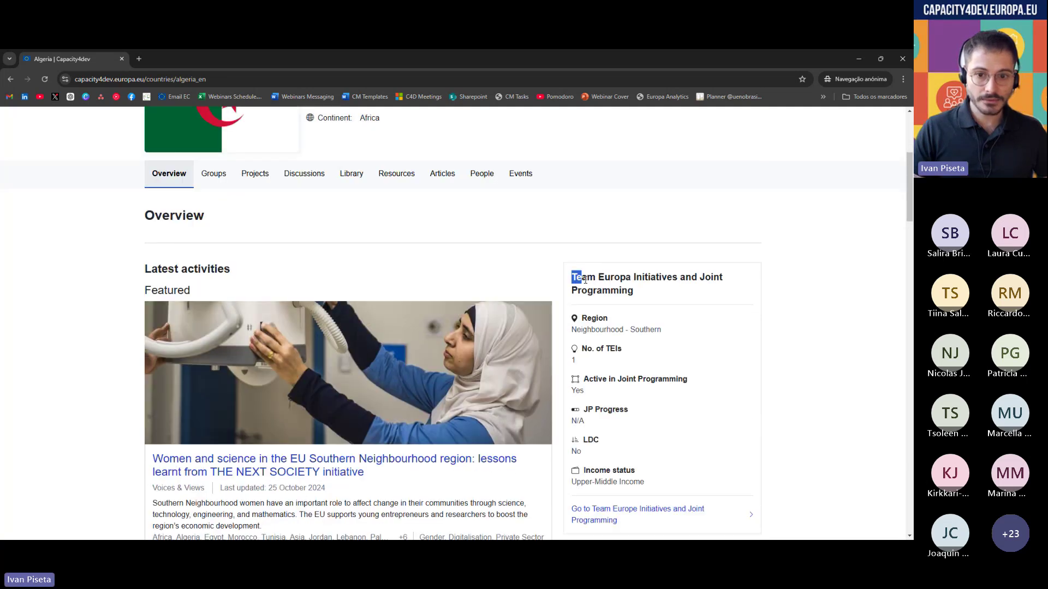
drag(581, 277, 631, 304)
click(644, 311)
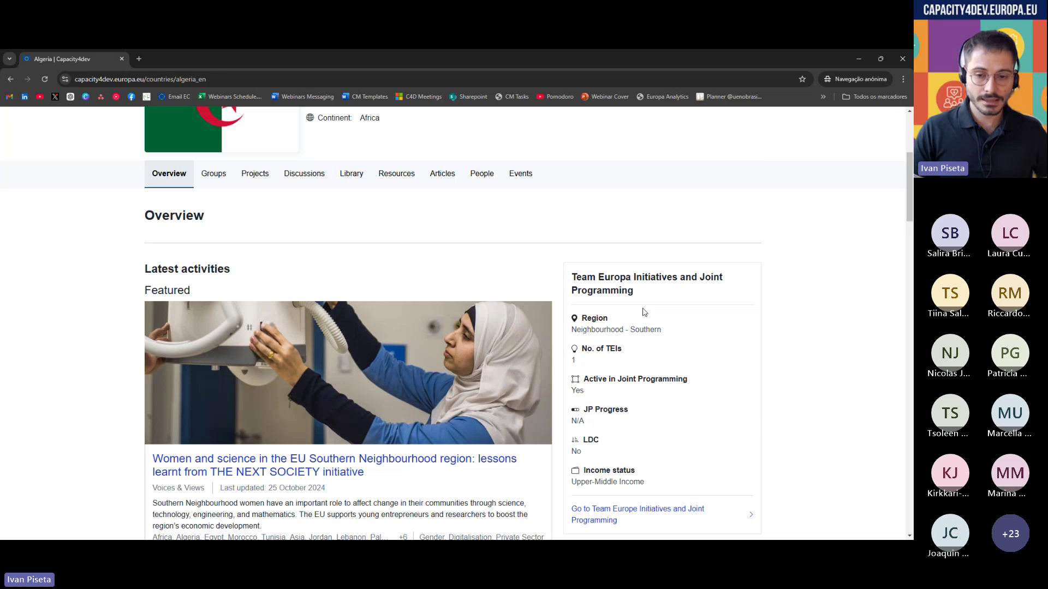
scroll(639, 305, down, 1)
drag(578, 226, 636, 254)
click(655, 261)
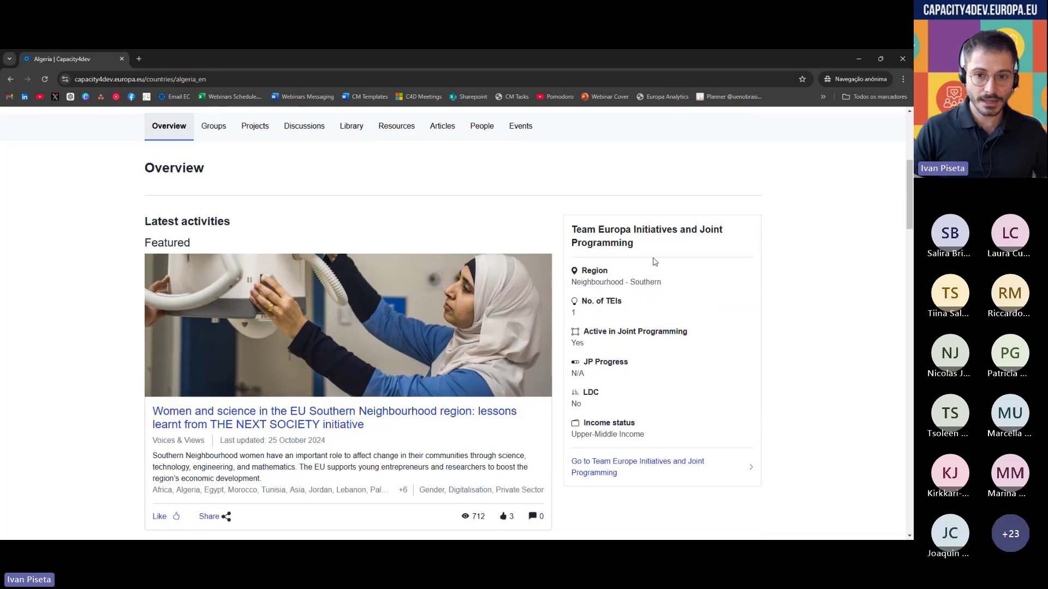
scroll(643, 346, down, 1)
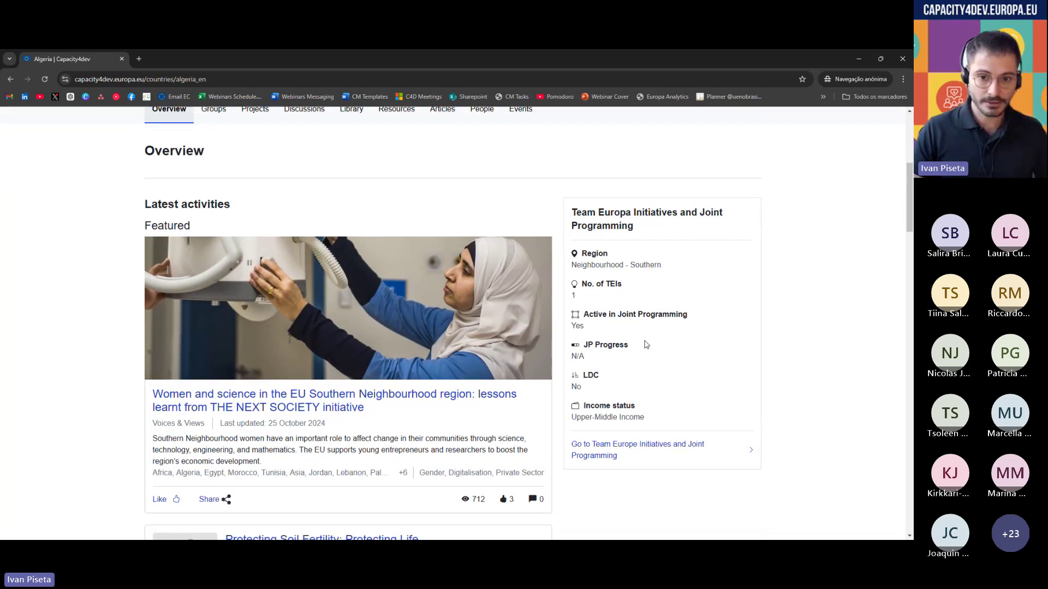
drag(649, 389, 580, 288)
scroll(579, 288, down, 6)
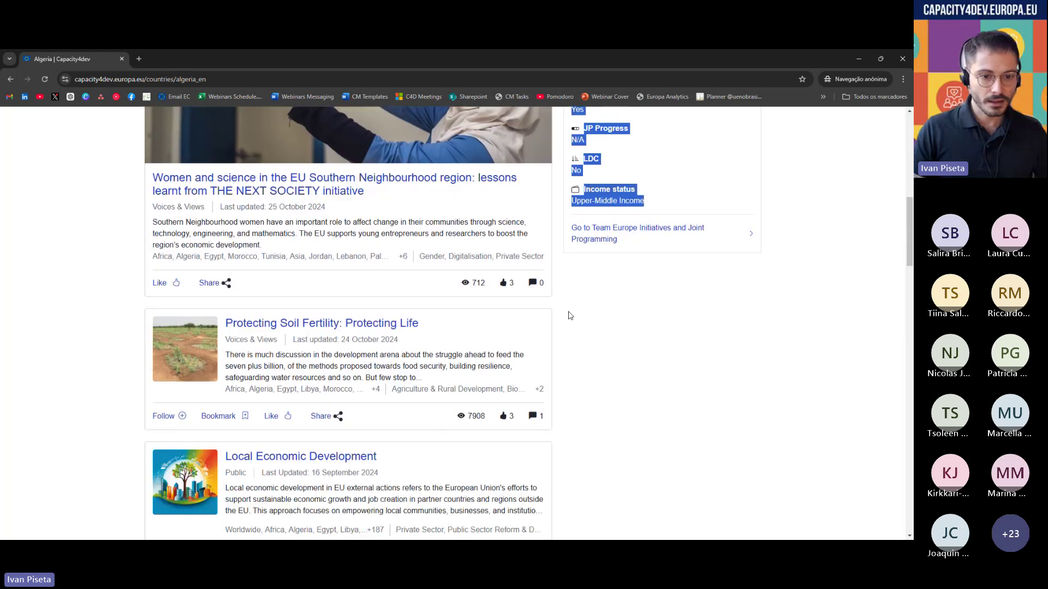
scroll(568, 311, up, 3)
scroll(579, 335, up, 5)
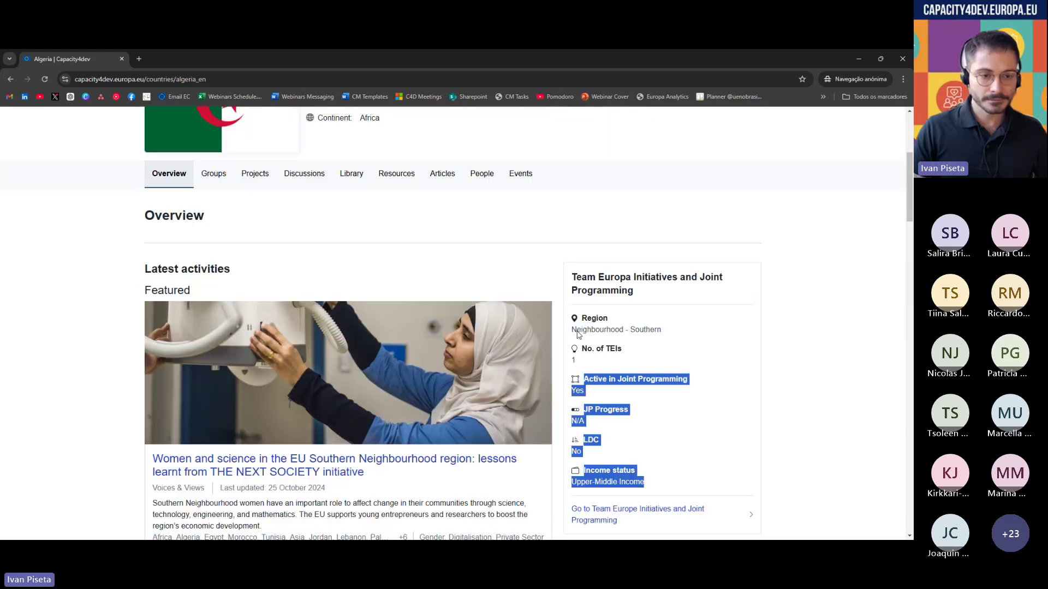
click(335, 251)
scroll(335, 250, up, 3)
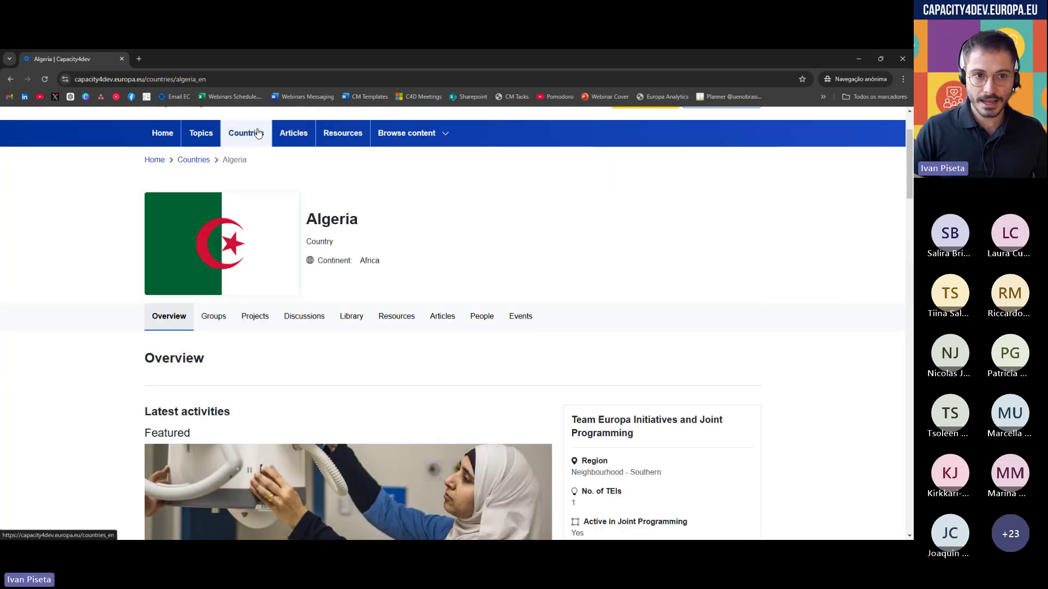
- Look through Algeria's latest activities feed, from the featured article down to the groups, projects, discussions, events and videos
scroll(77, 311, down, 4)
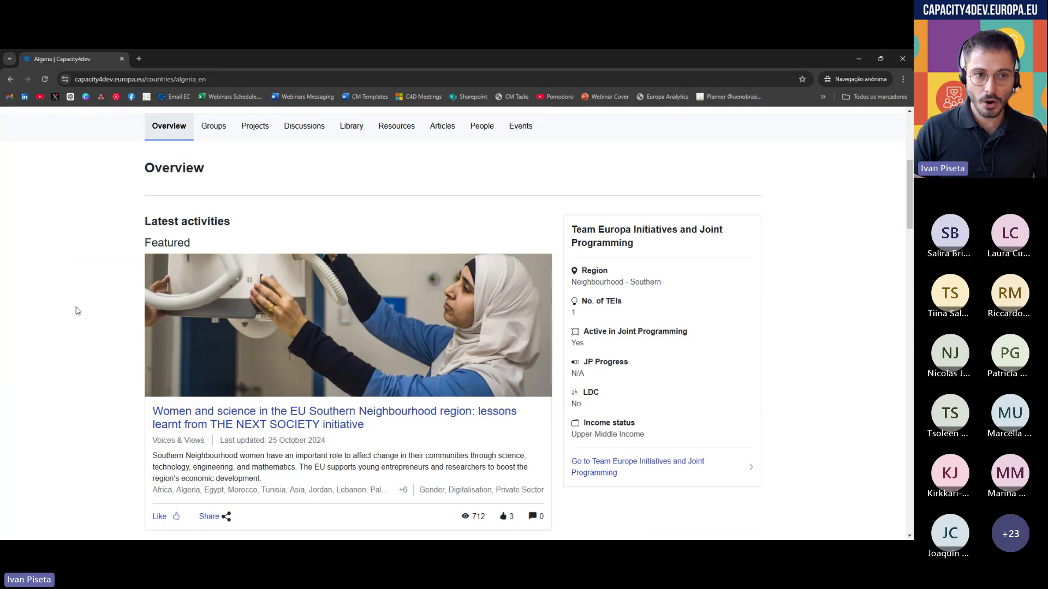
scroll(139, 213, down, 5)
scroll(132, 203, up, 3)
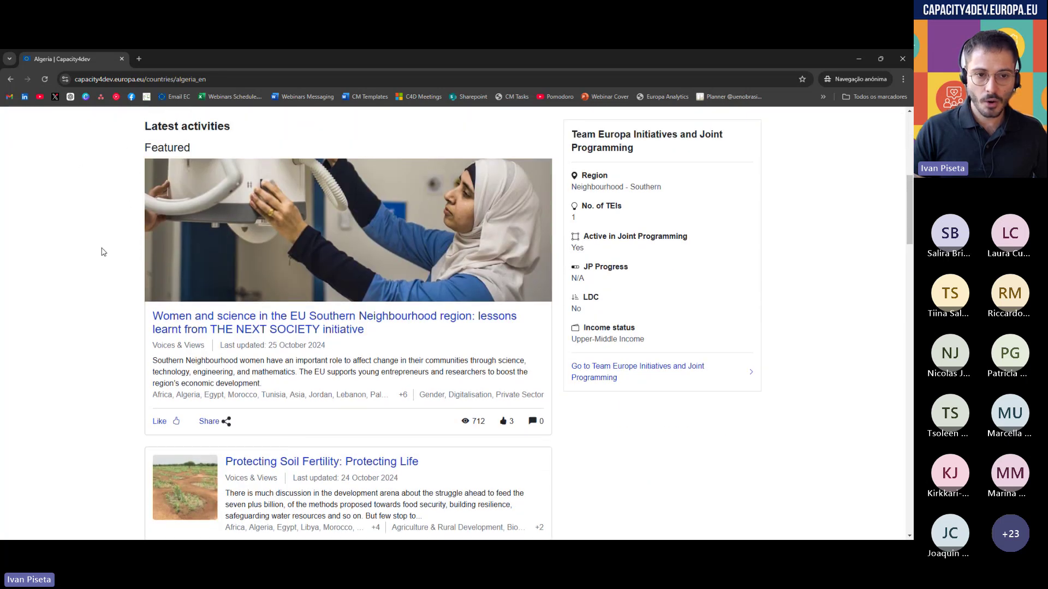
scroll(106, 266, up, 1)
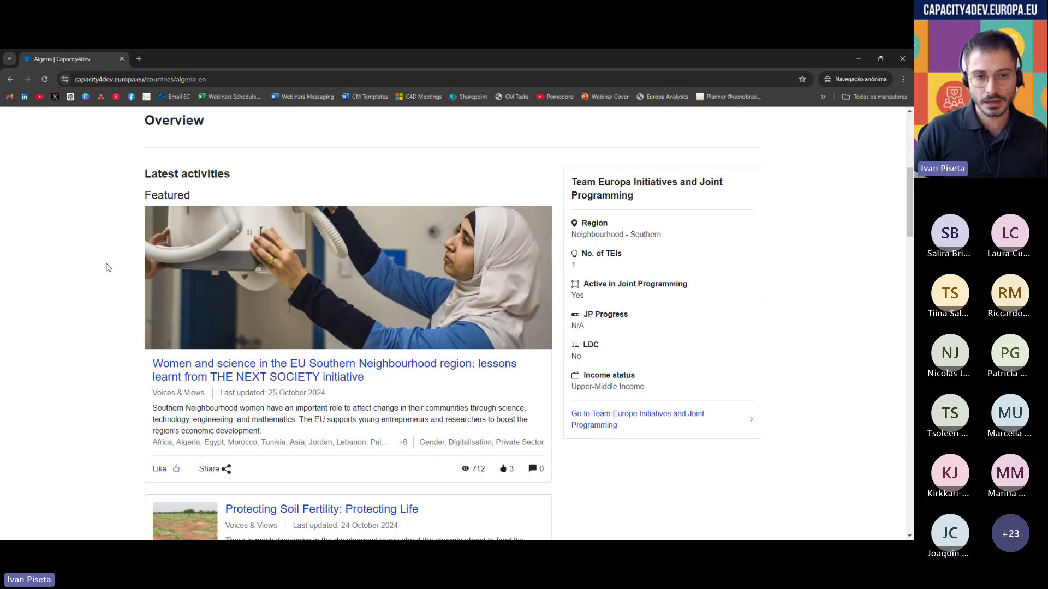
scroll(109, 270, down, 15)
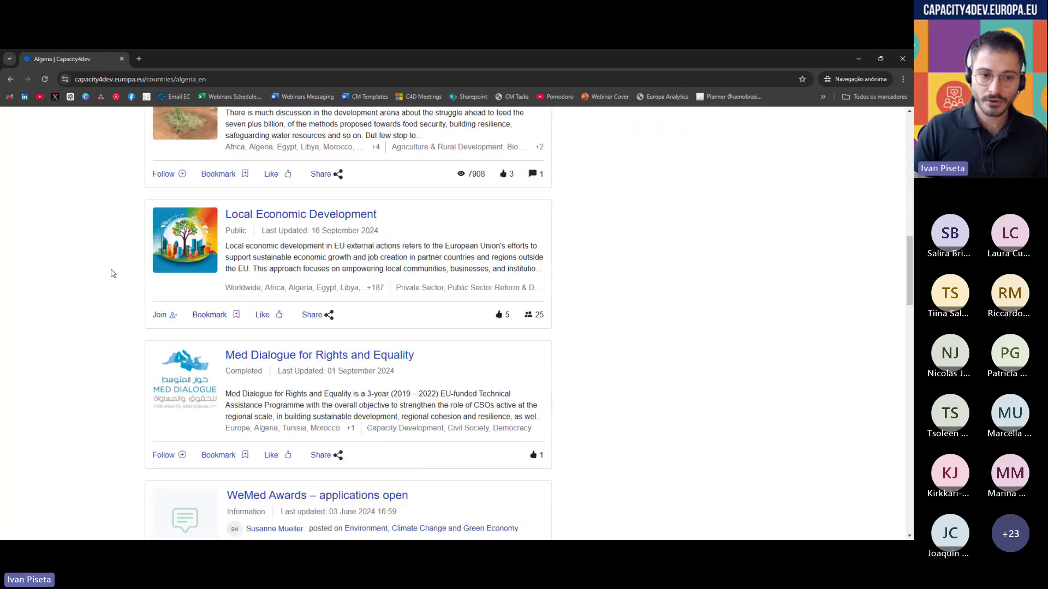
scroll(266, 272, down, 8)
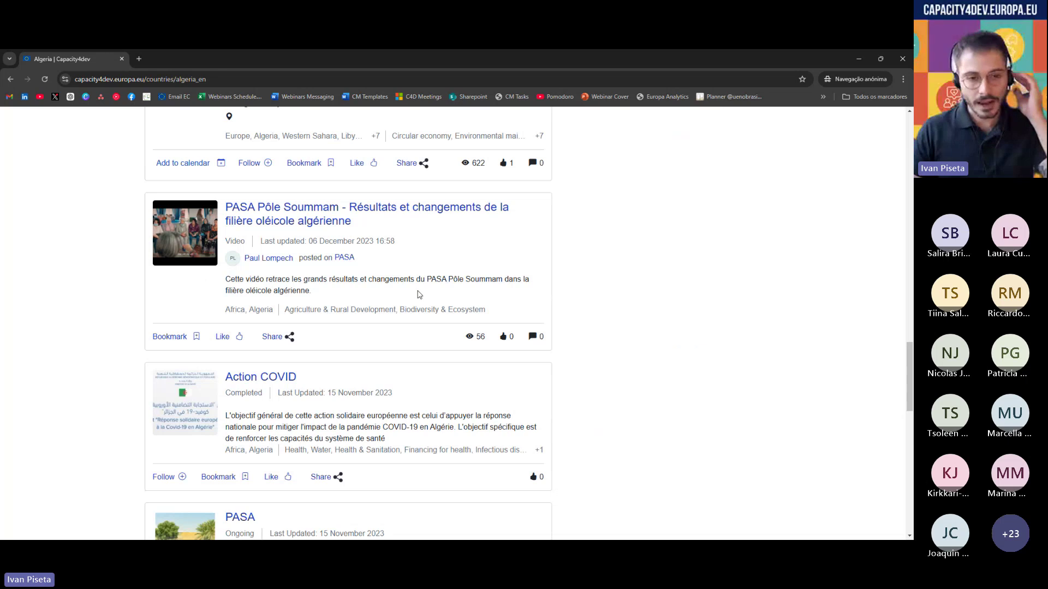
scroll(418, 294, up, 4)
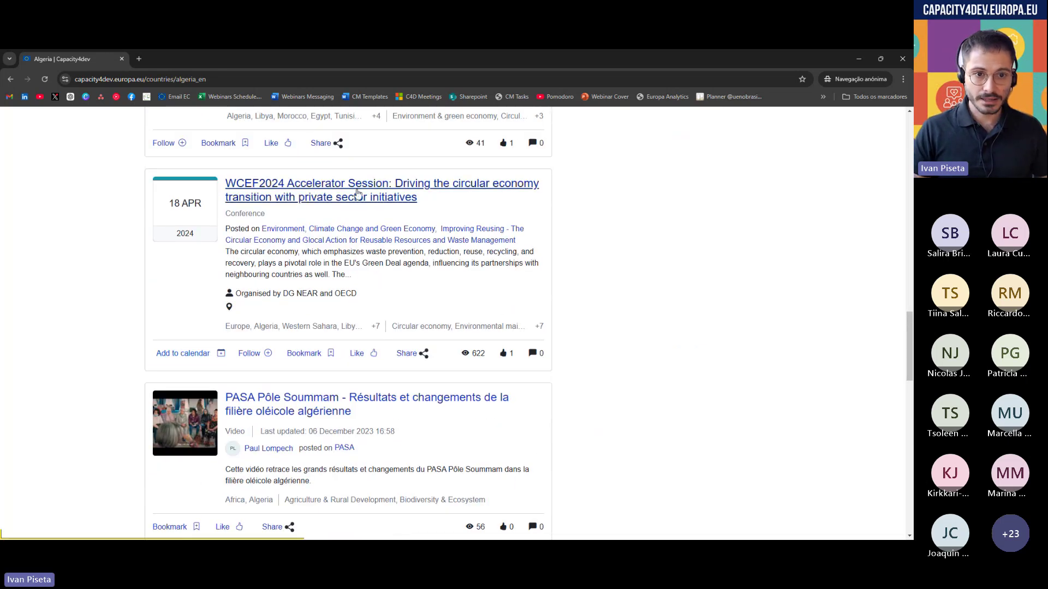
scroll(336, 247, down, 6)
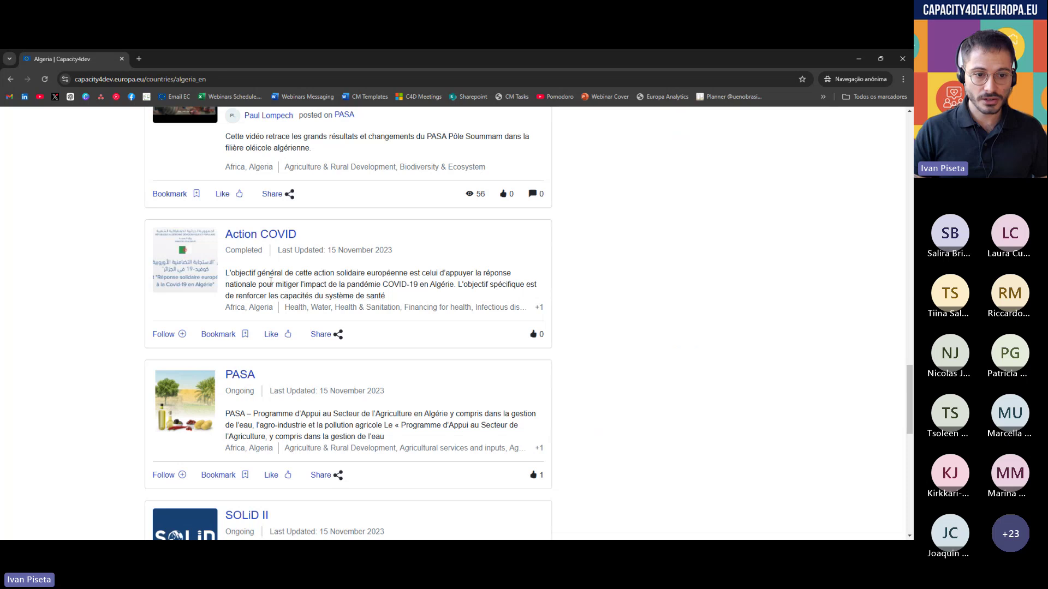
scroll(270, 281, down, 5)
scroll(315, 282, up, 12)
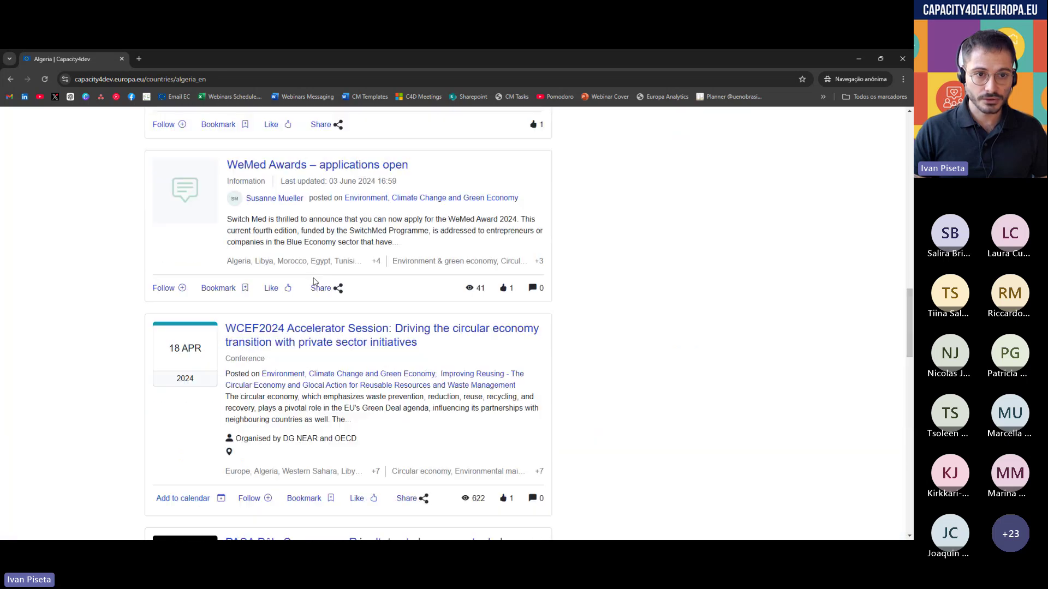
- Open the main Articles section and look over its featured article and filters
scroll(314, 282, up, 10)
click(296, 229)
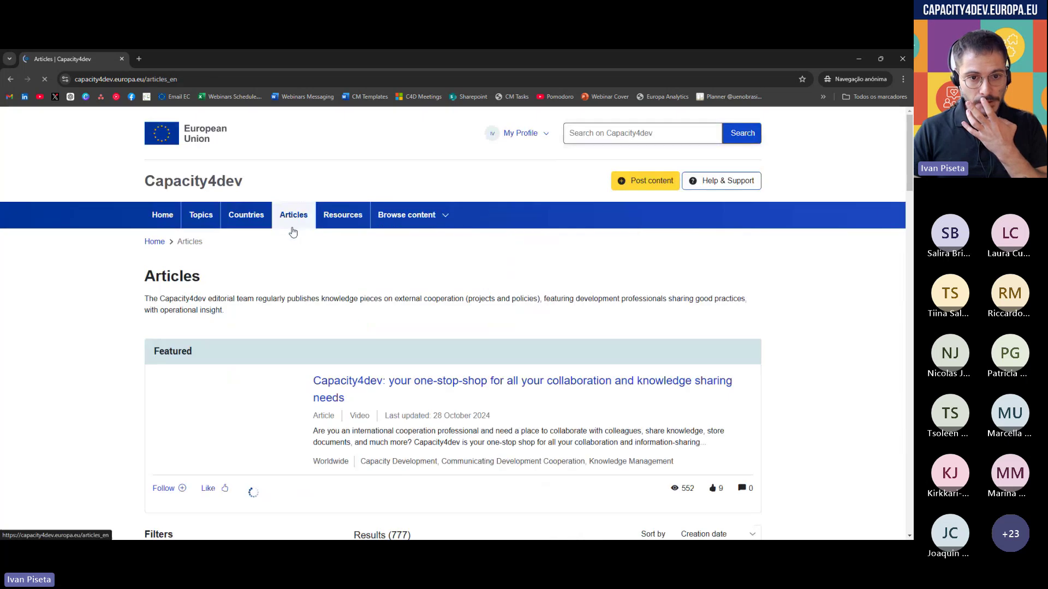
mouse_move(374, 241)
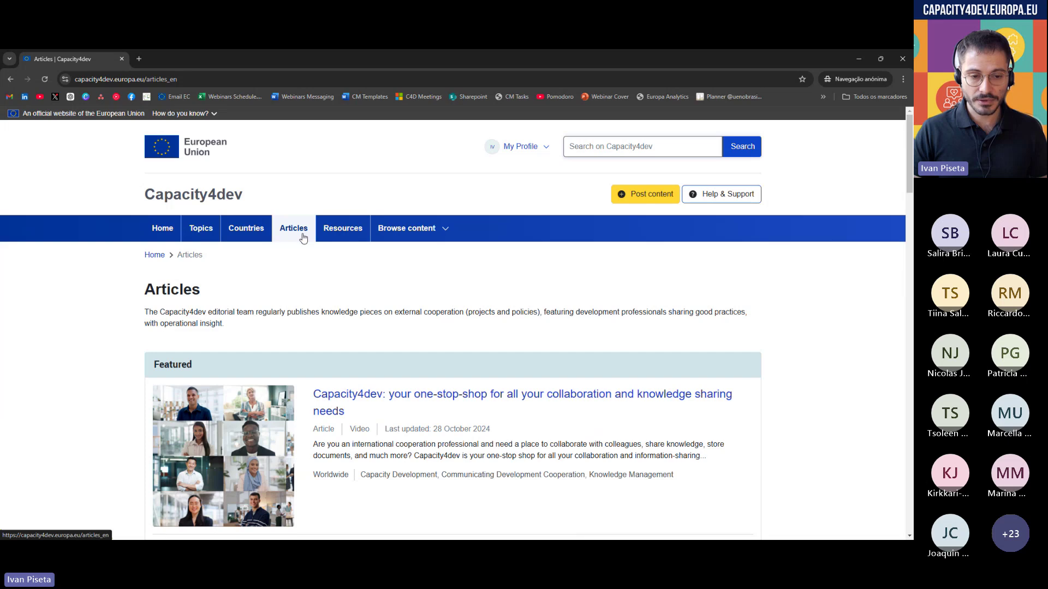
scroll(335, 295, down, 3)
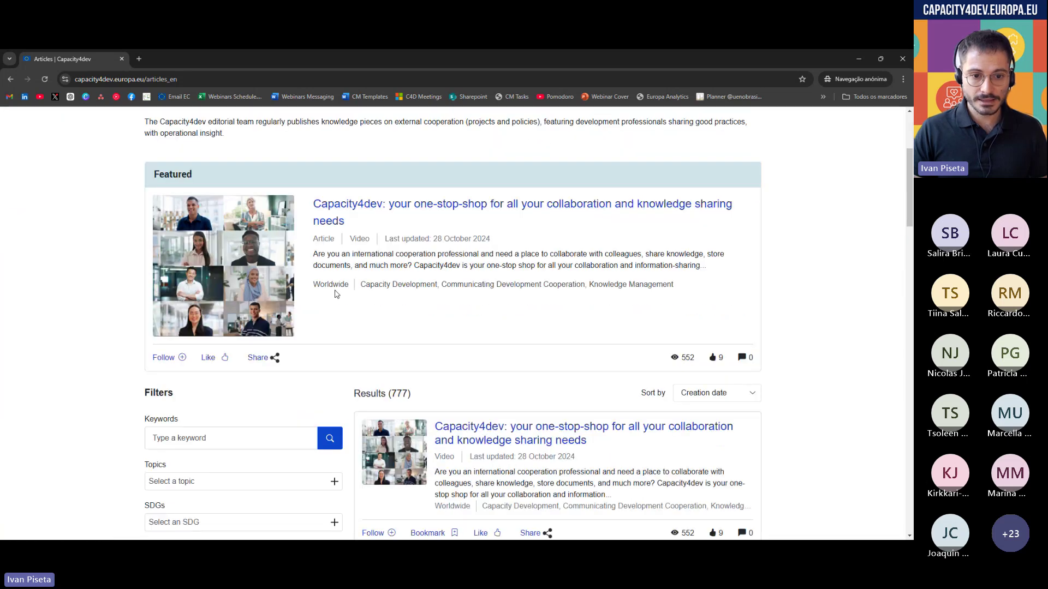
scroll(336, 262, up, 1)
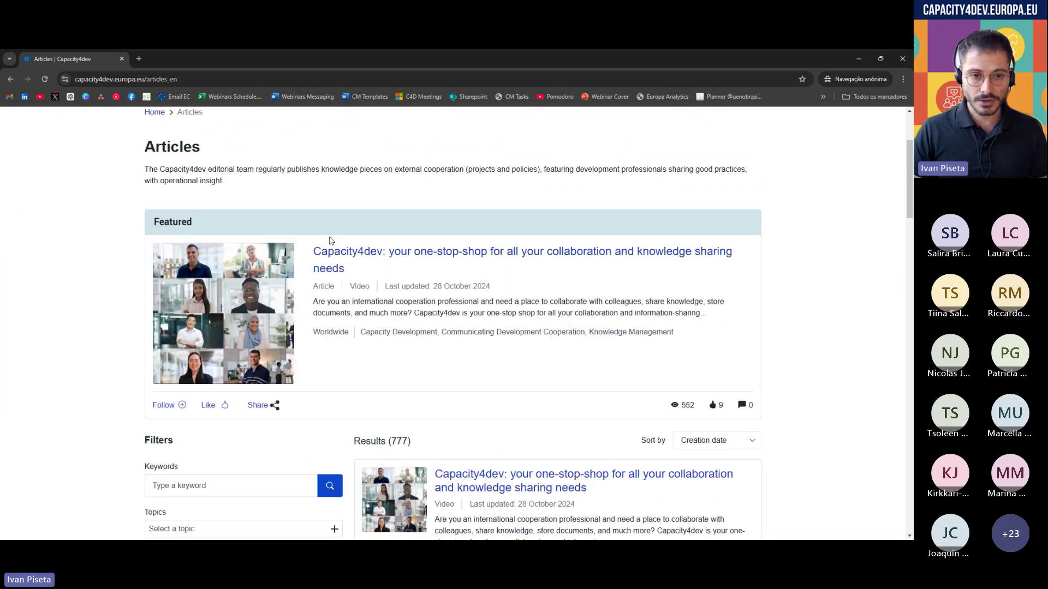
scroll(336, 256, up, 2)
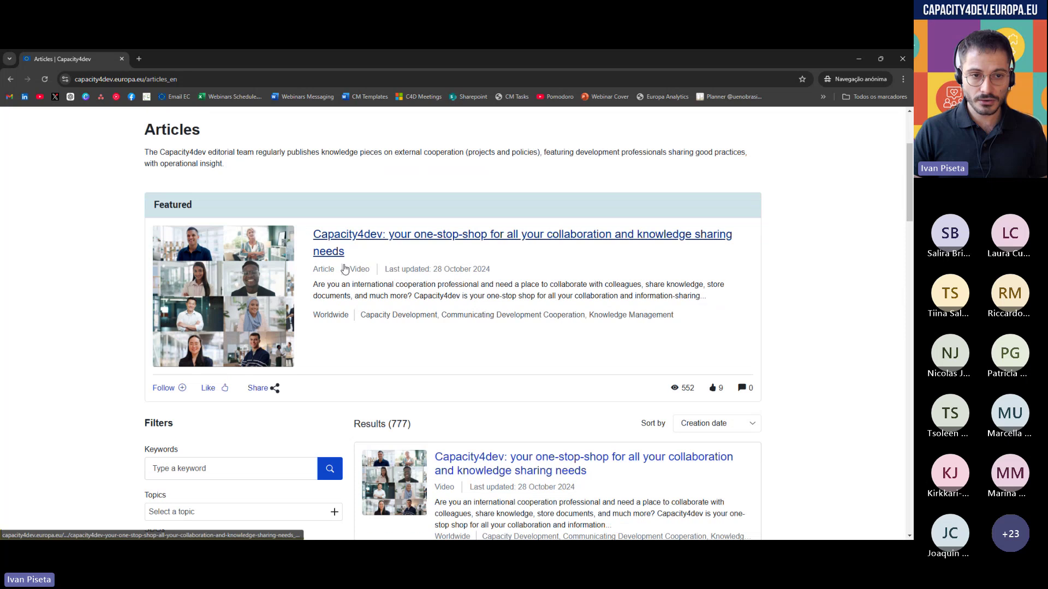
- Open the Articles listing under Browse content and look over its filters and results
mouse_move(400, 188)
click(397, 212)
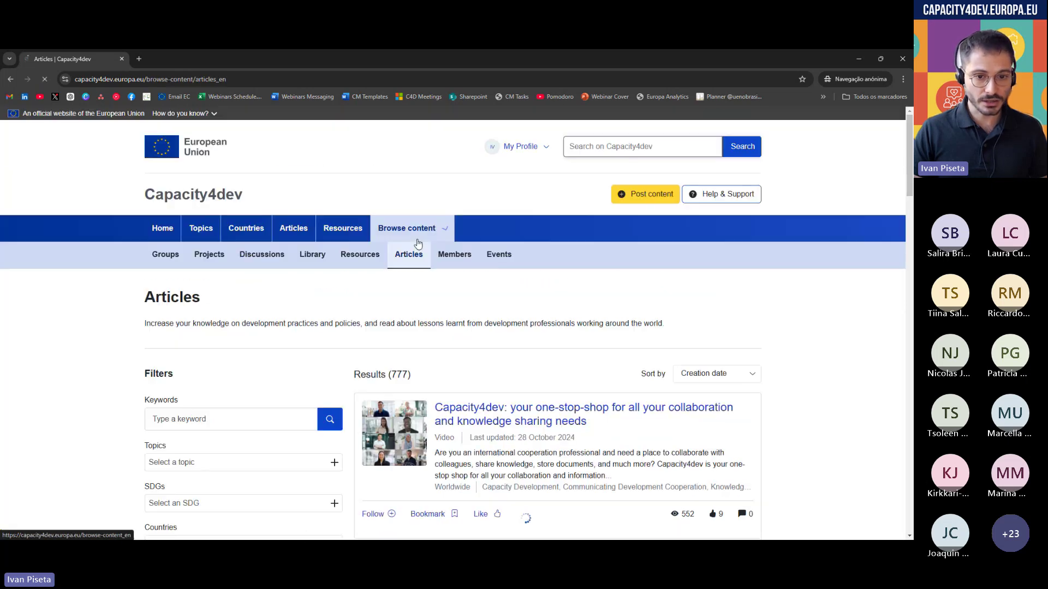
scroll(431, 295, down, 1)
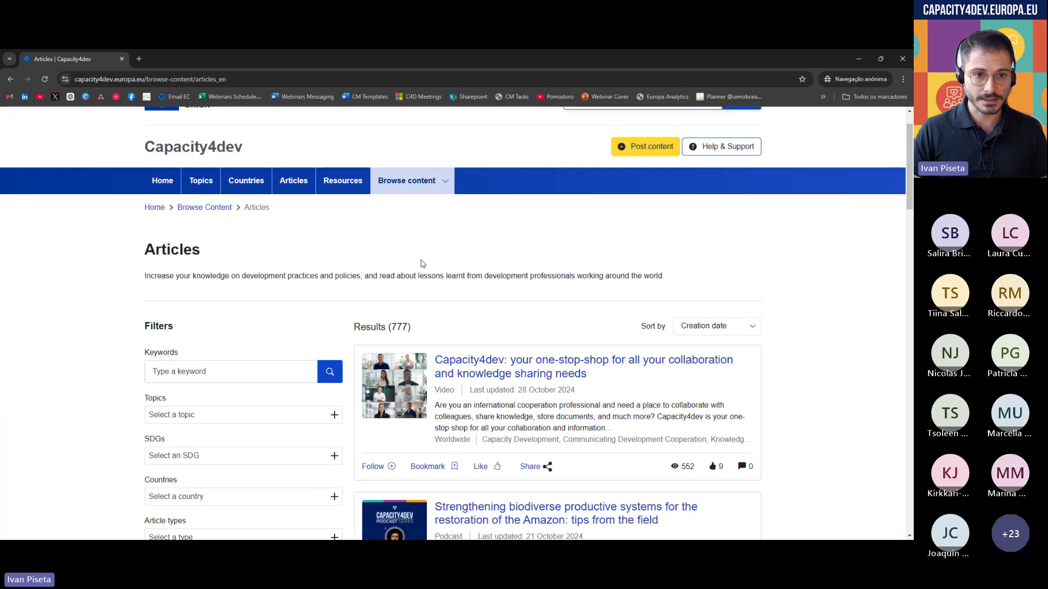
- Open the main Resources section and examine the Key EU-official Resources, highlighting their heading
click(335, 187)
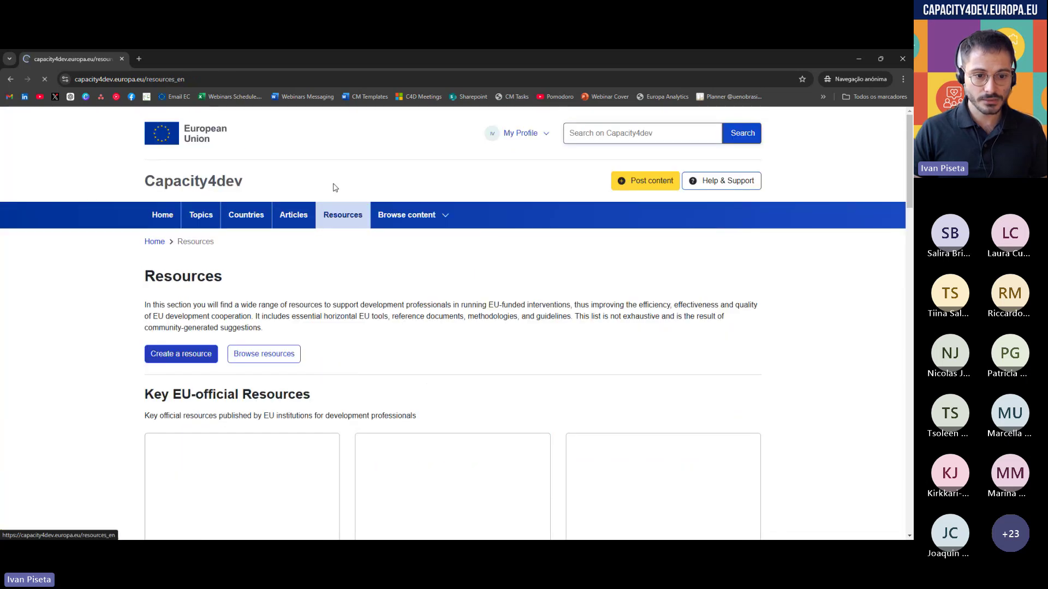
scroll(394, 299, down, 5)
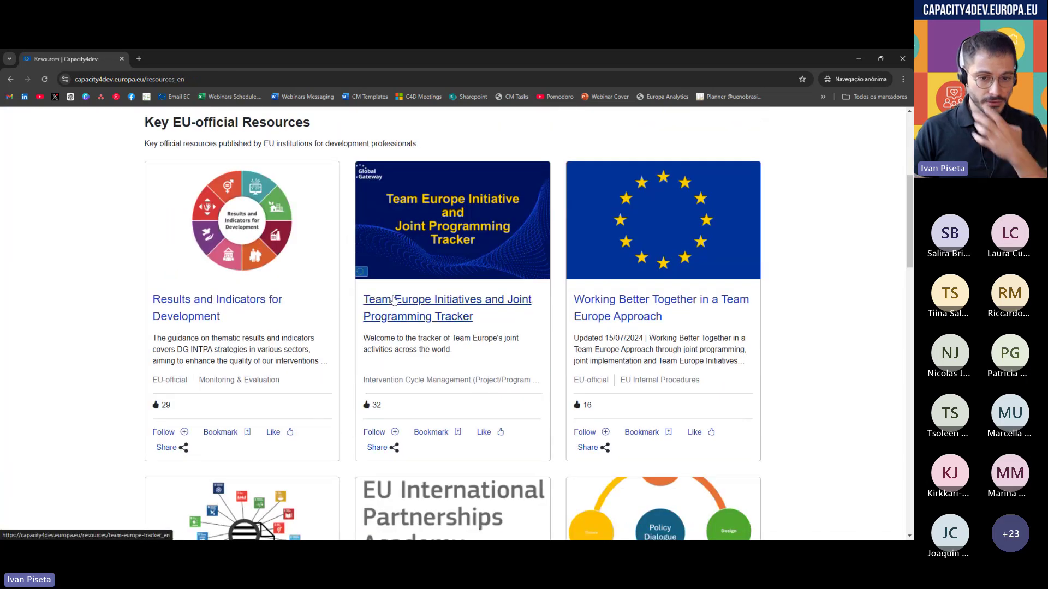
scroll(394, 301, down, 3)
scroll(315, 270, up, 5)
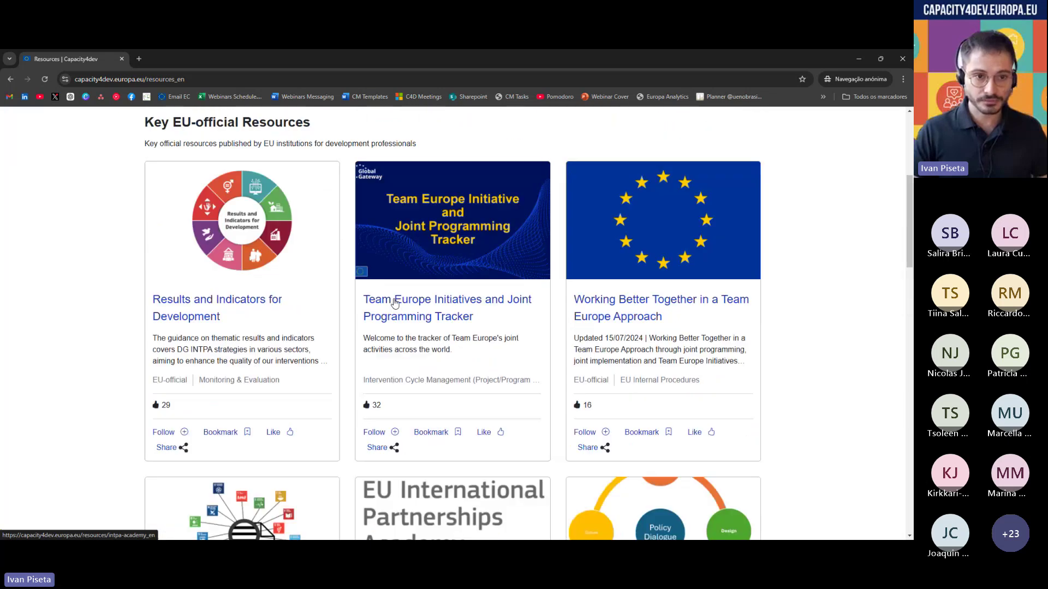
drag(330, 227, 136, 258)
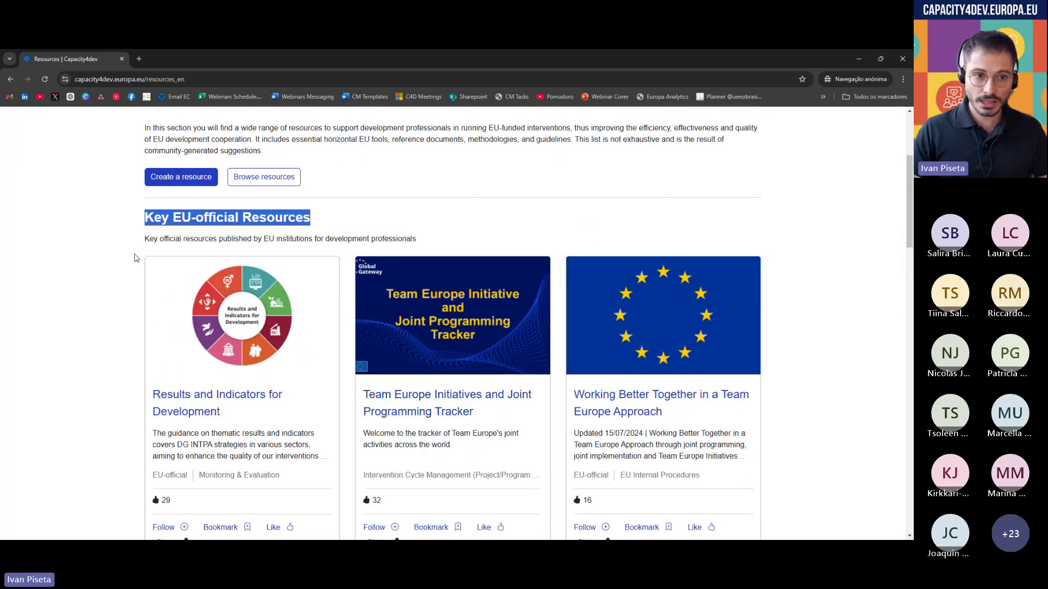
- Look through the rest of the Resources page, covering the remaining key resources, the recent resources and the invitation to share new tools
scroll(121, 294, down, 8)
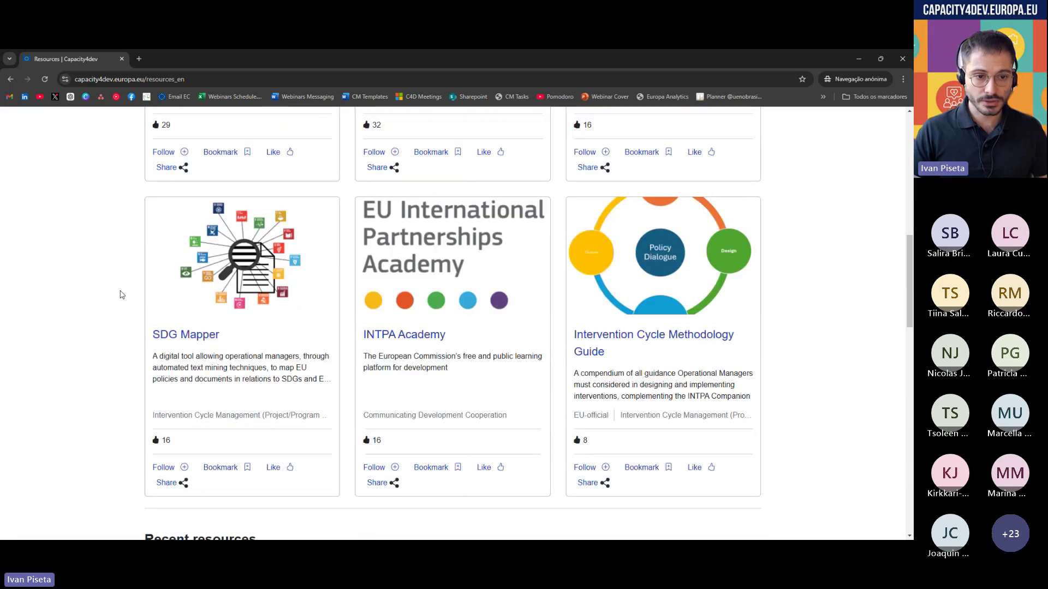
scroll(261, 348, down, 6)
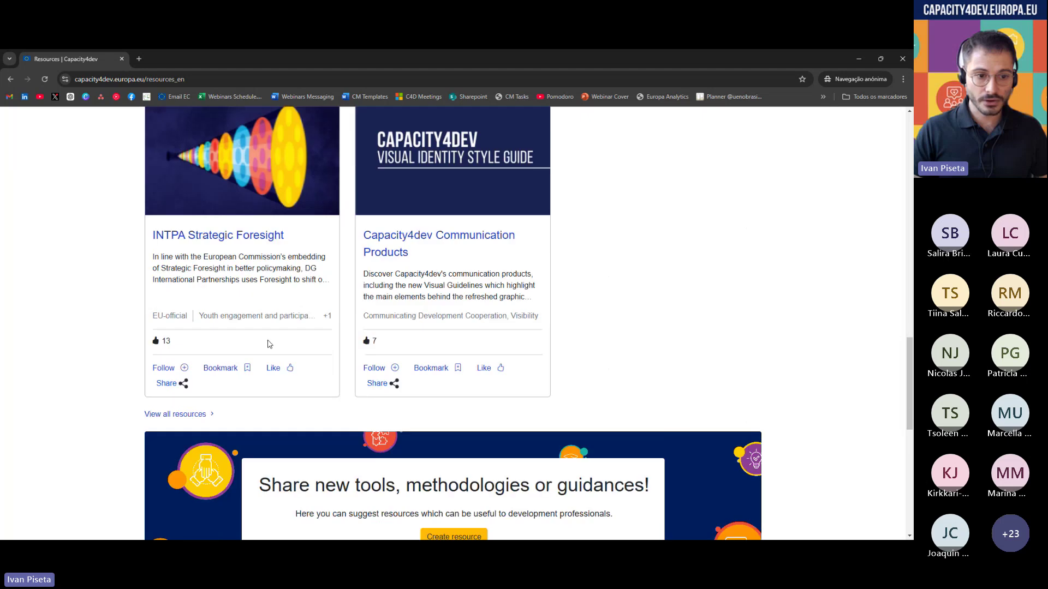
scroll(268, 339, up, 8)
scroll(268, 339, up, 9)
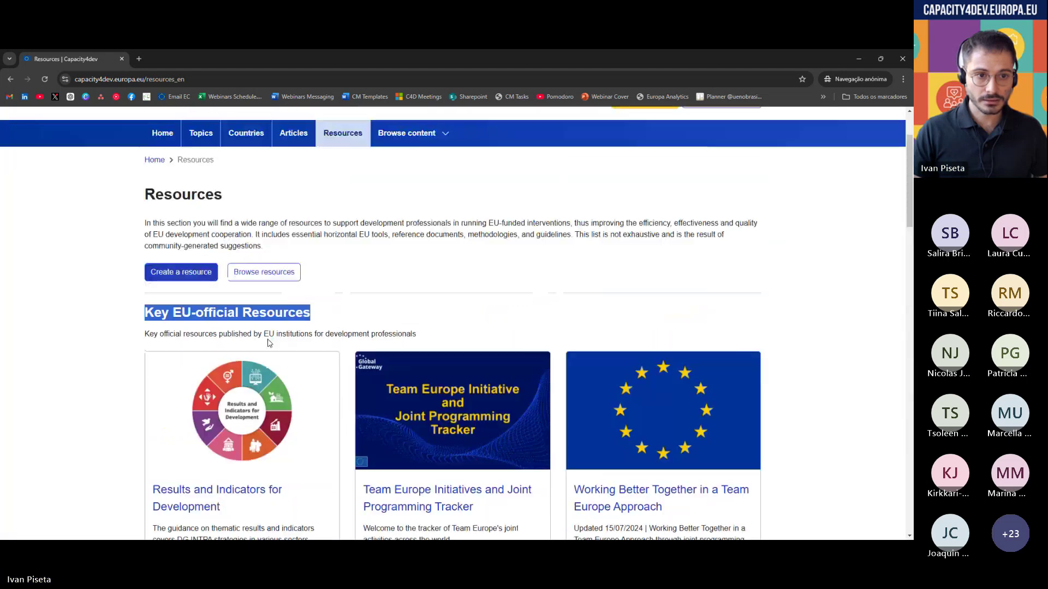
scroll(268, 339, down, 9)
scroll(261, 332, down, 2)
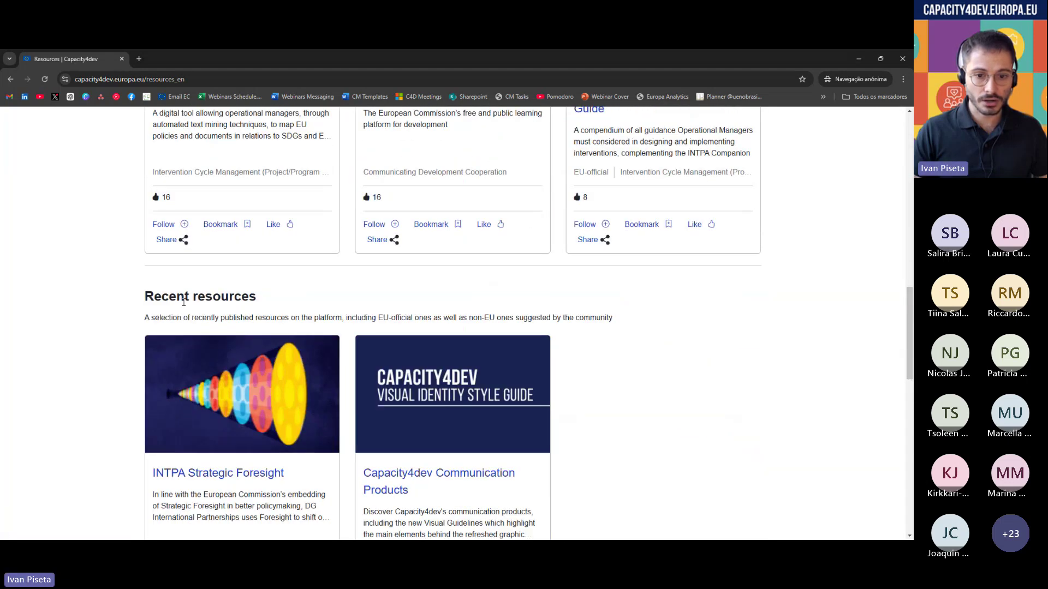
- Open the Resources listing under Browse content and look over its filters and results
scroll(546, 367, up, 13)
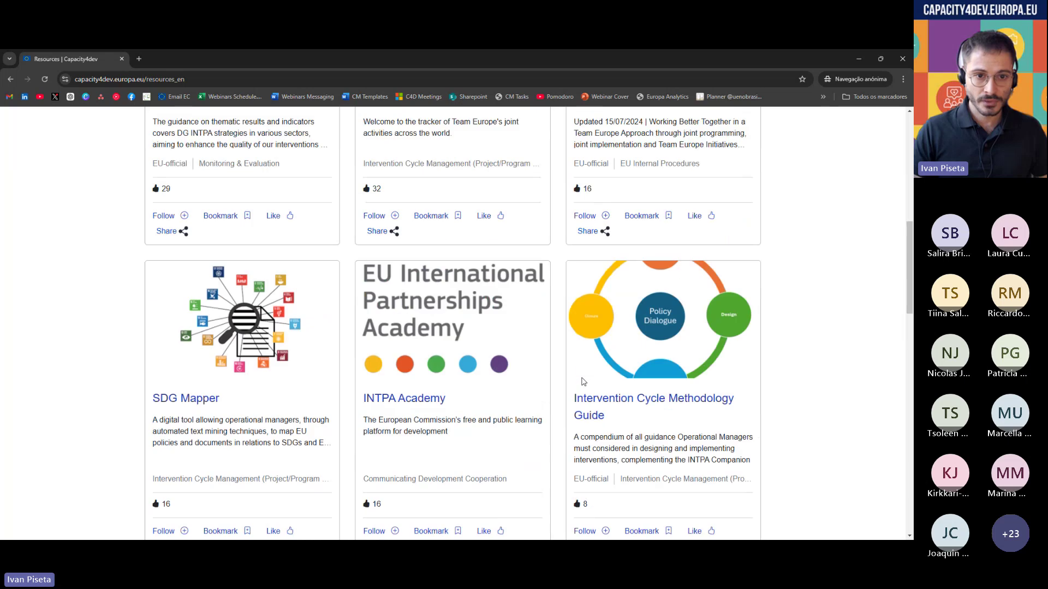
scroll(545, 367, up, 2)
click(357, 254)
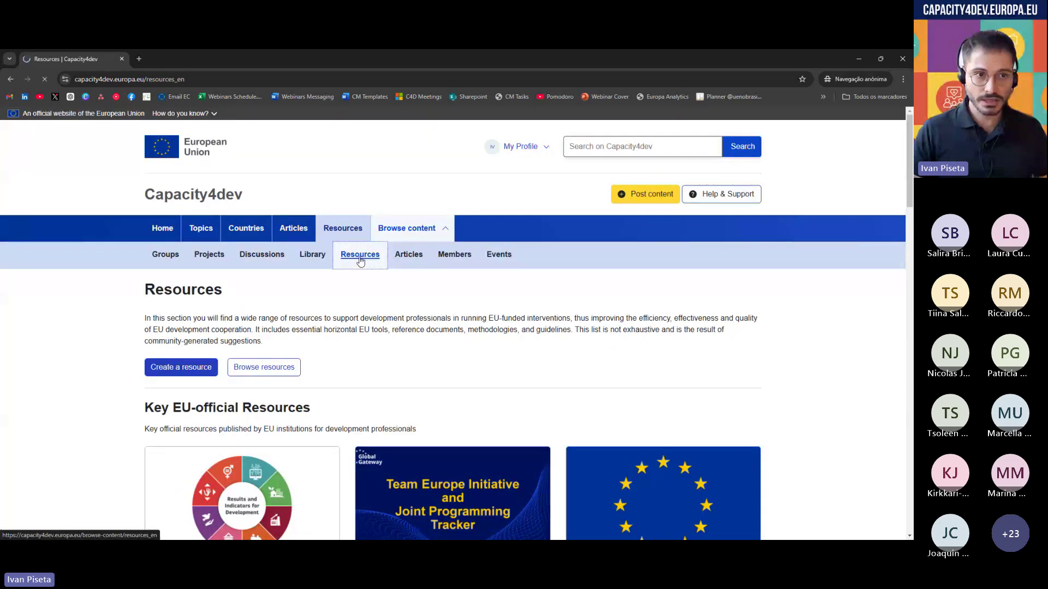
scroll(361, 261, down, 3)
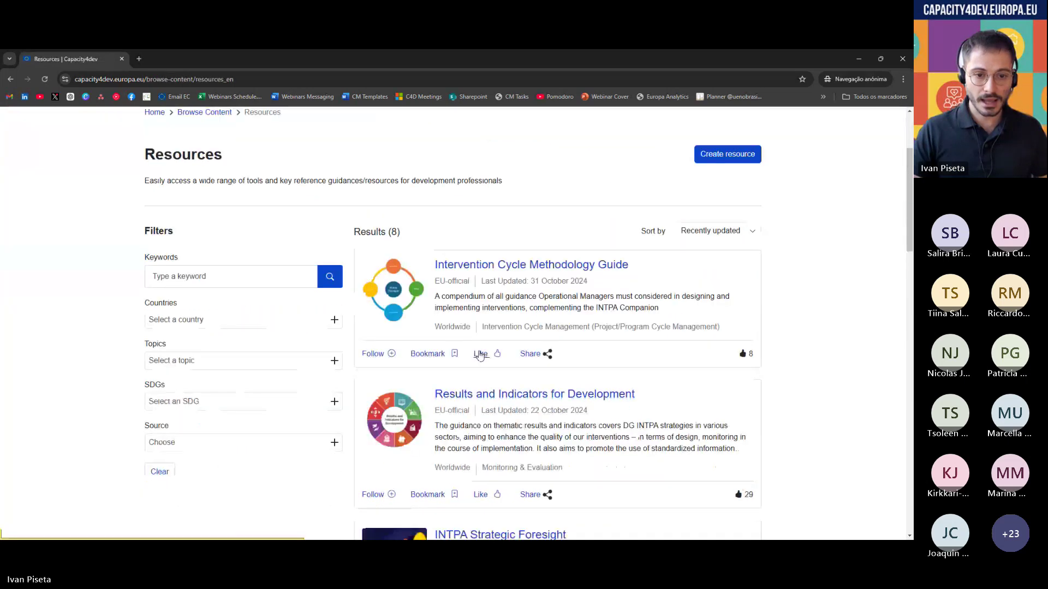
- Look through the Resources listing once more, covering its keyword search field and the entries further down
click(256, 277)
scroll(412, 283, down, 8)
scroll(445, 314, up, 11)
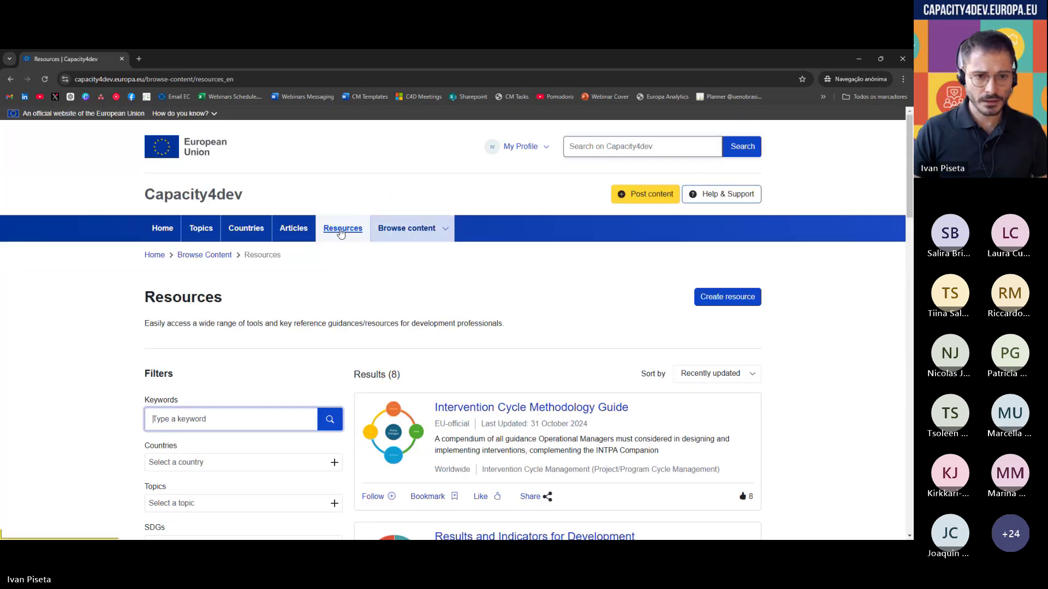
- Open the main Articles section and examine the options of its Topics and Article types filters alongside the results
click(304, 234)
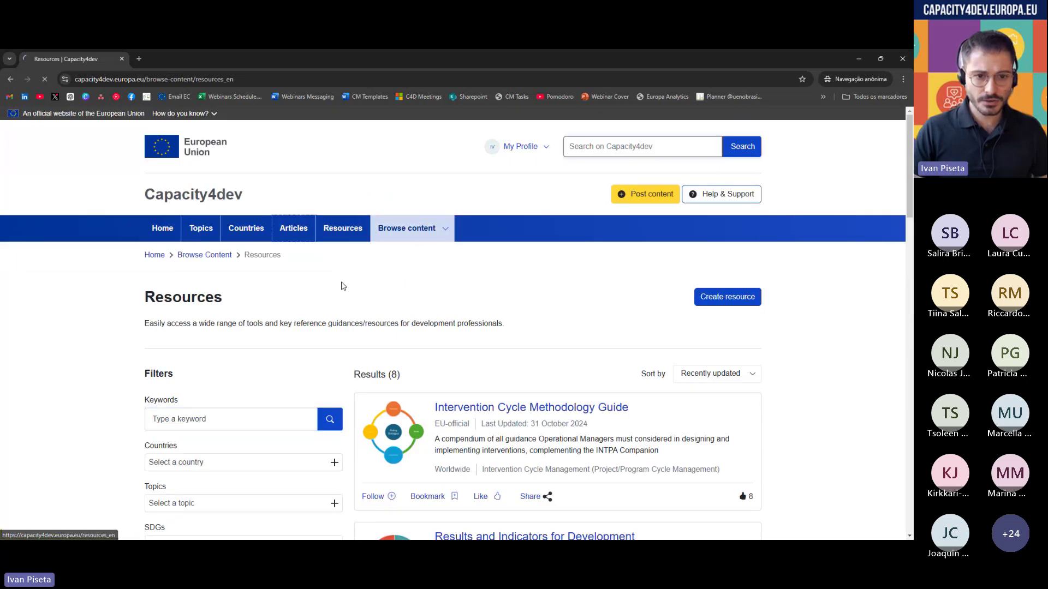
scroll(343, 287, down, 3)
scroll(341, 289, down, 3)
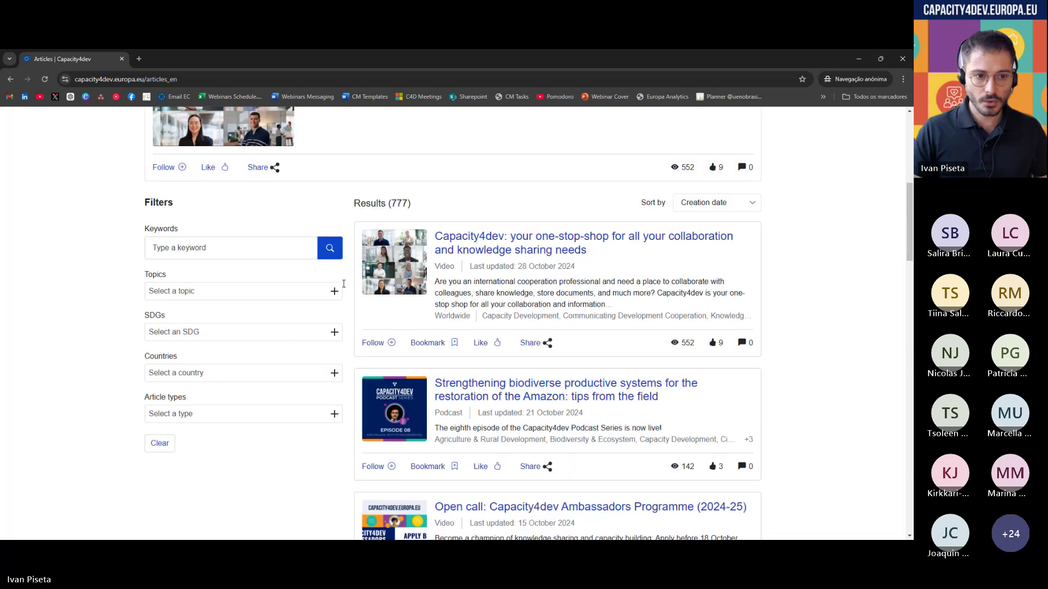
click(324, 291)
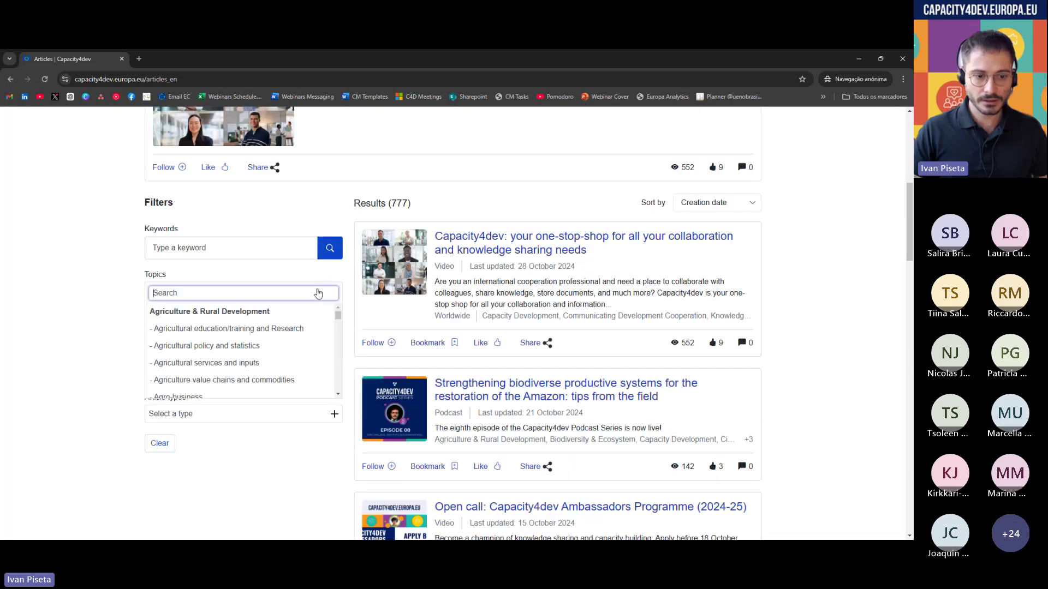
click(2, 356)
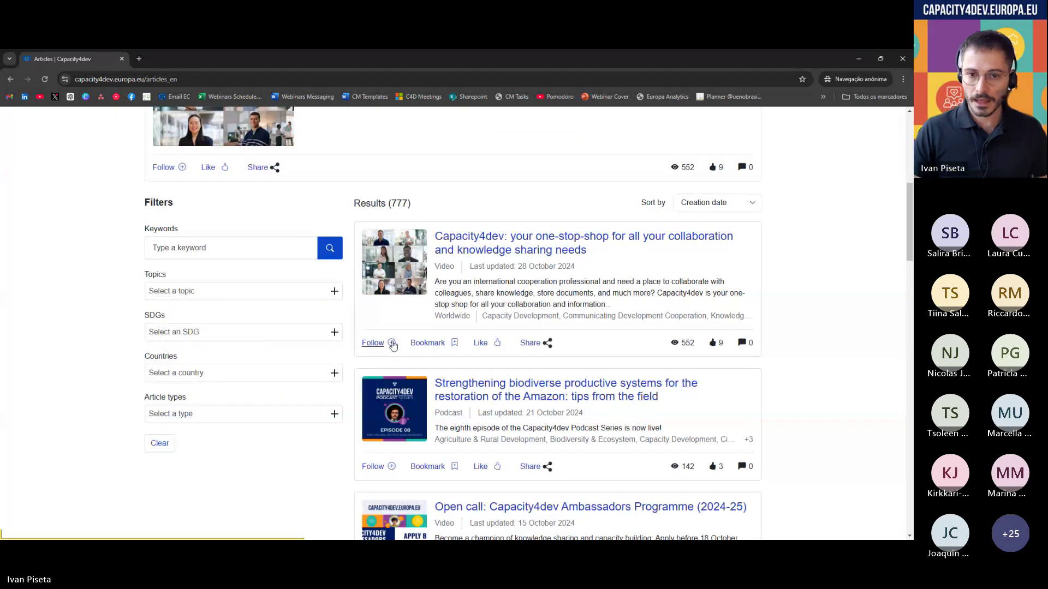
click(285, 413)
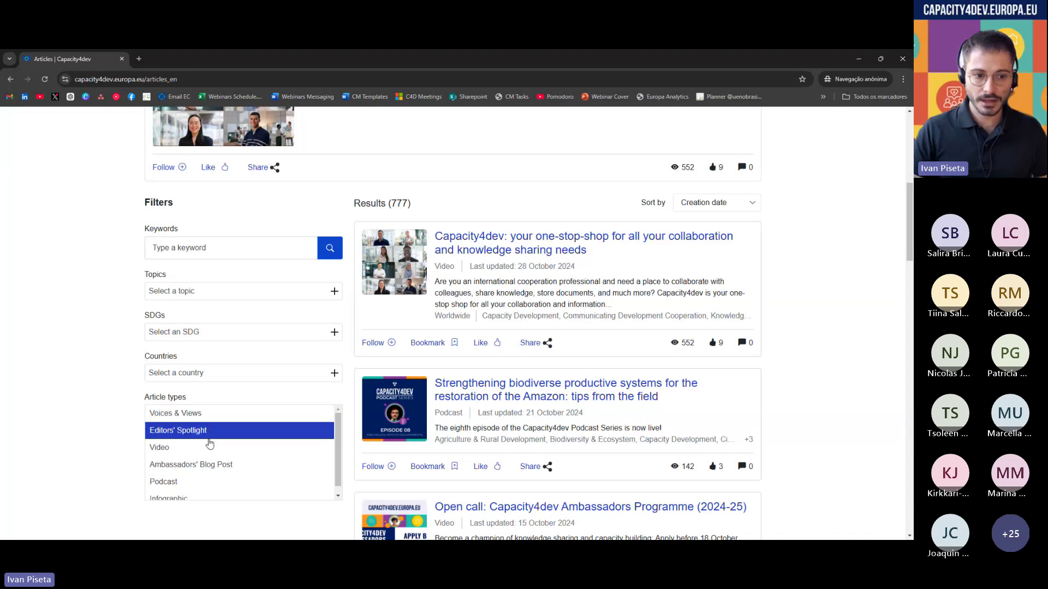
scroll(211, 450, down, 1)
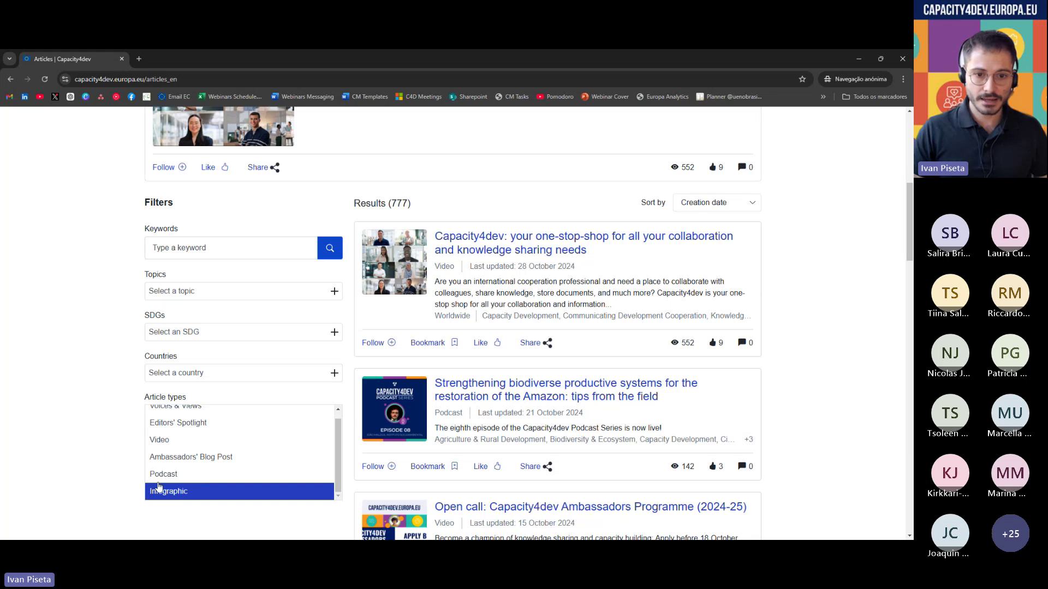
click(91, 456)
scroll(402, 411, down, 3)
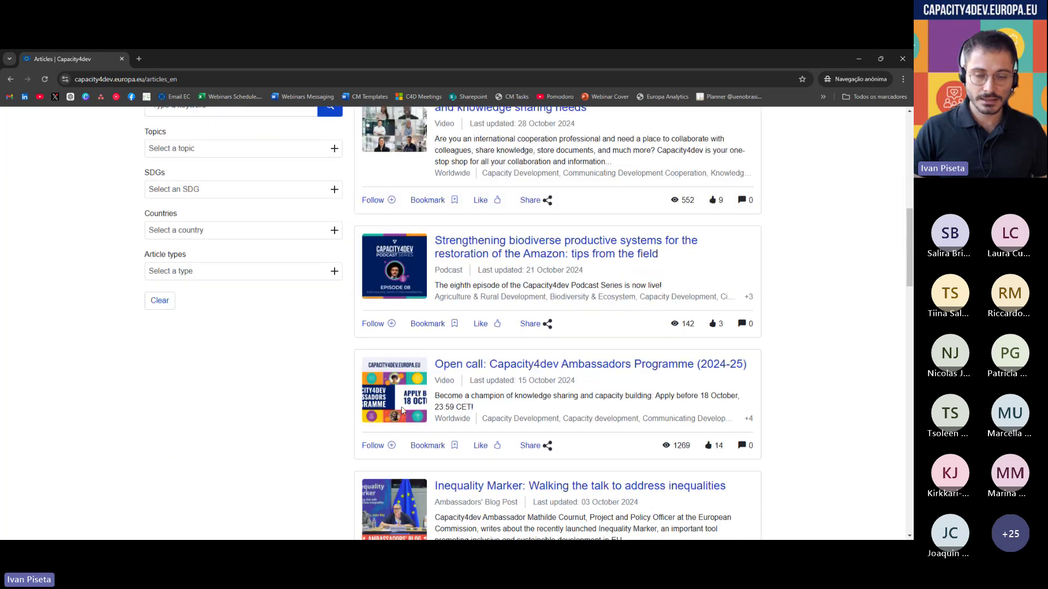
scroll(403, 411, up, 3)
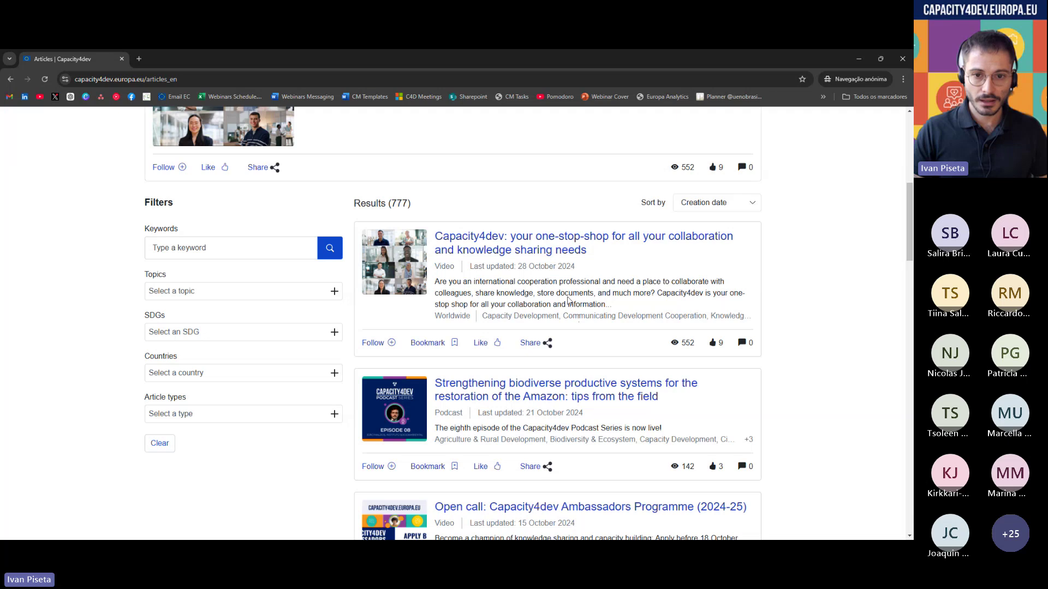
- Open the article "Capacity4dev: your one-stop-shop for all your collaboration and knowledge sharing needs" and look over its header, video, contributors and related topics
scroll(568, 300, up, 2)
click(564, 341)
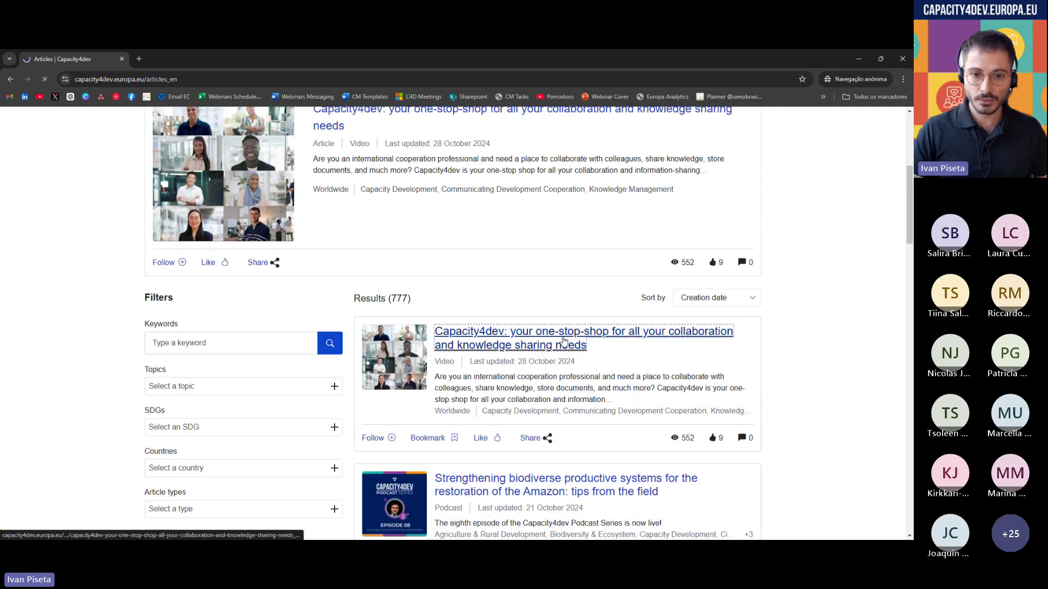
scroll(563, 340, down, 2)
scroll(569, 316, down, 1)
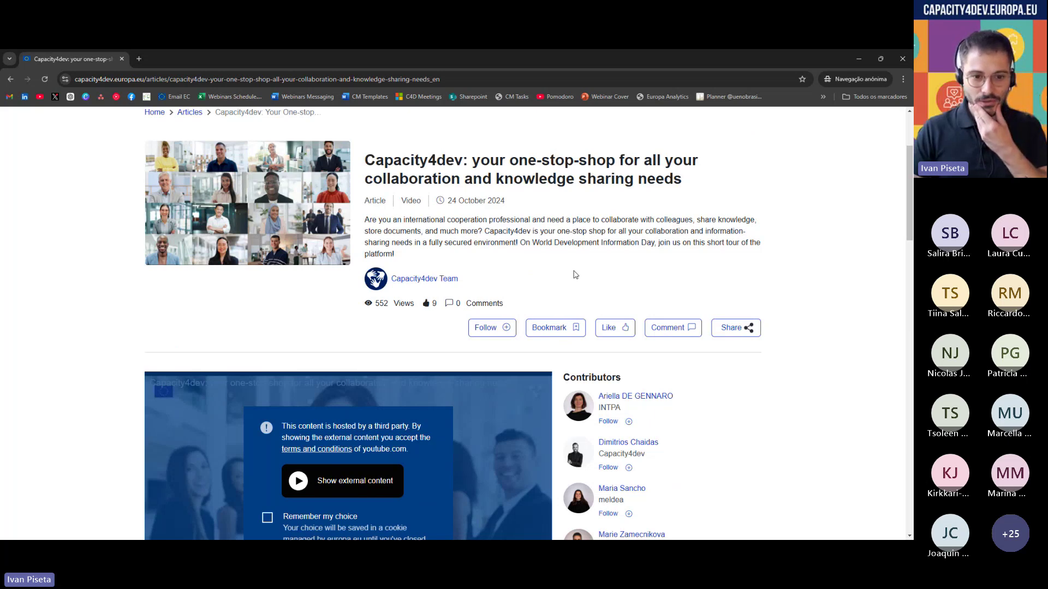
scroll(574, 275, down, 7)
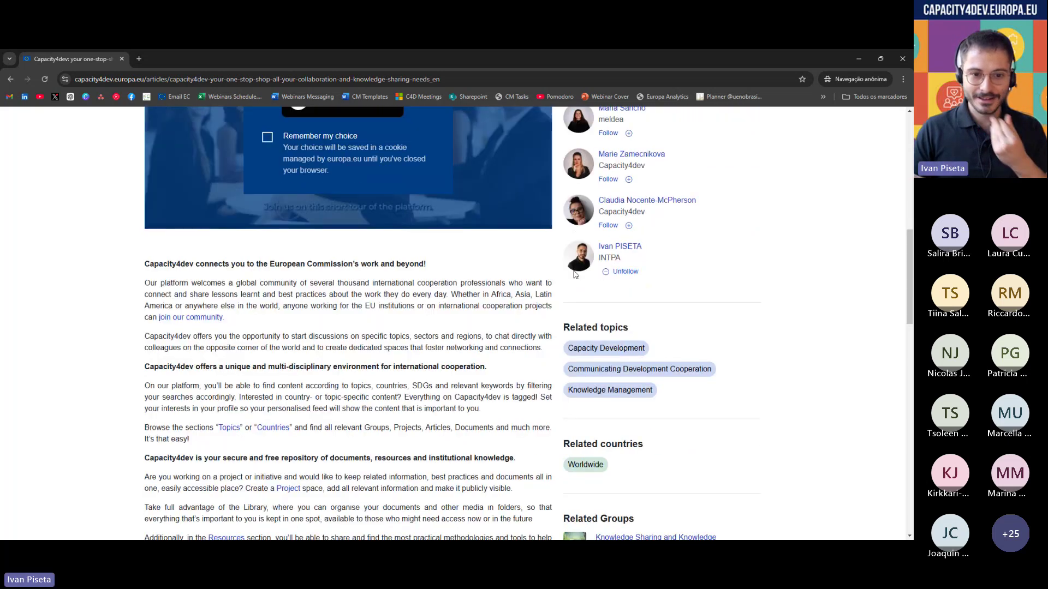
scroll(544, 290, up, 2)
scroll(543, 290, up, 2)
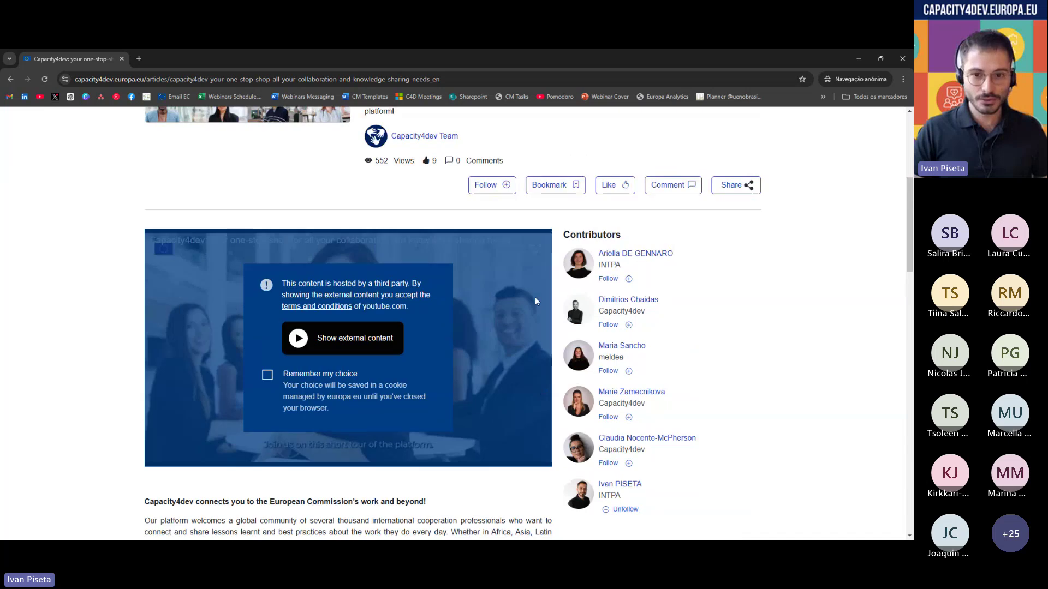
scroll(535, 298, up, 4)
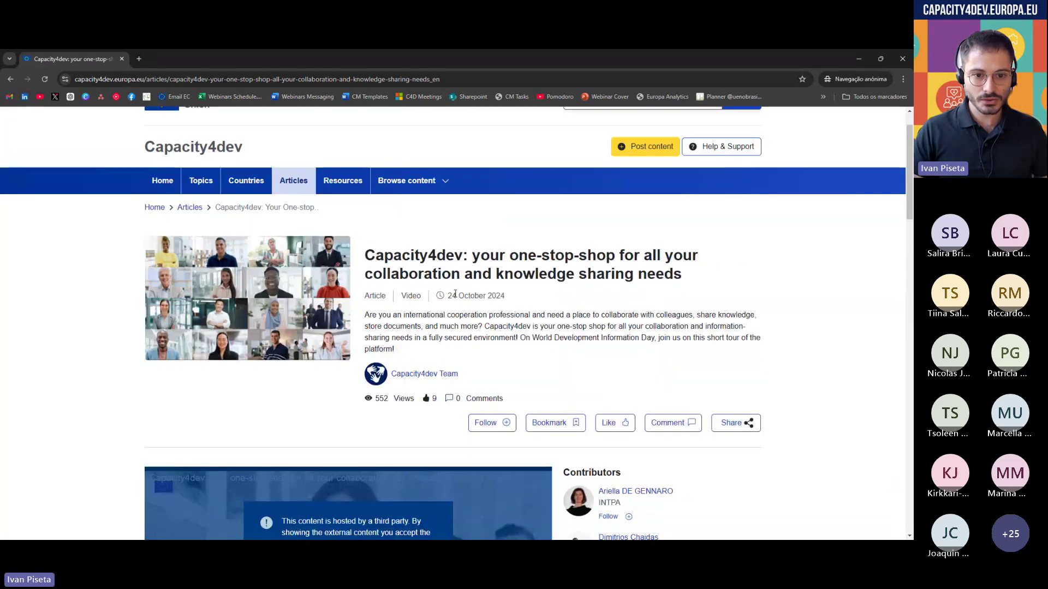
scroll(382, 273, up, 1)
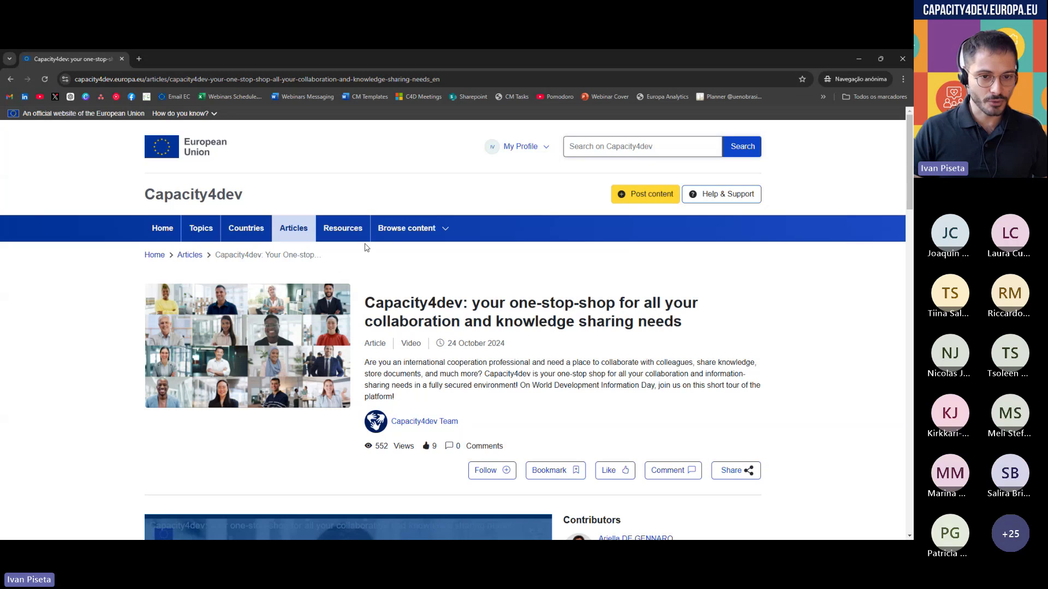
- Open the Results and Indicators for Development resource from the main Resources section and look over its Sectors page
mouse_move(383, 236)
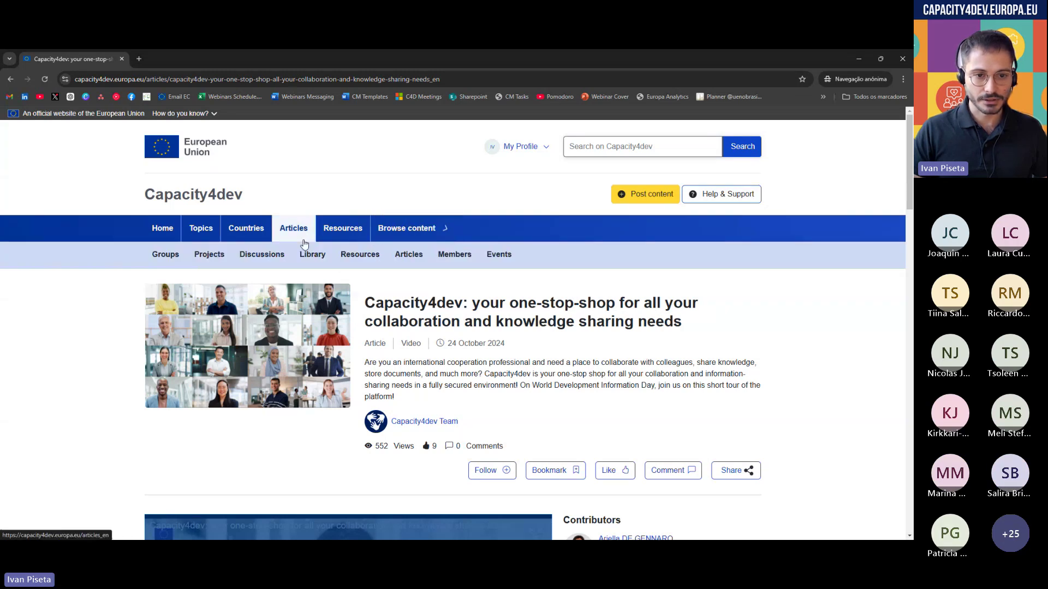
click(349, 235)
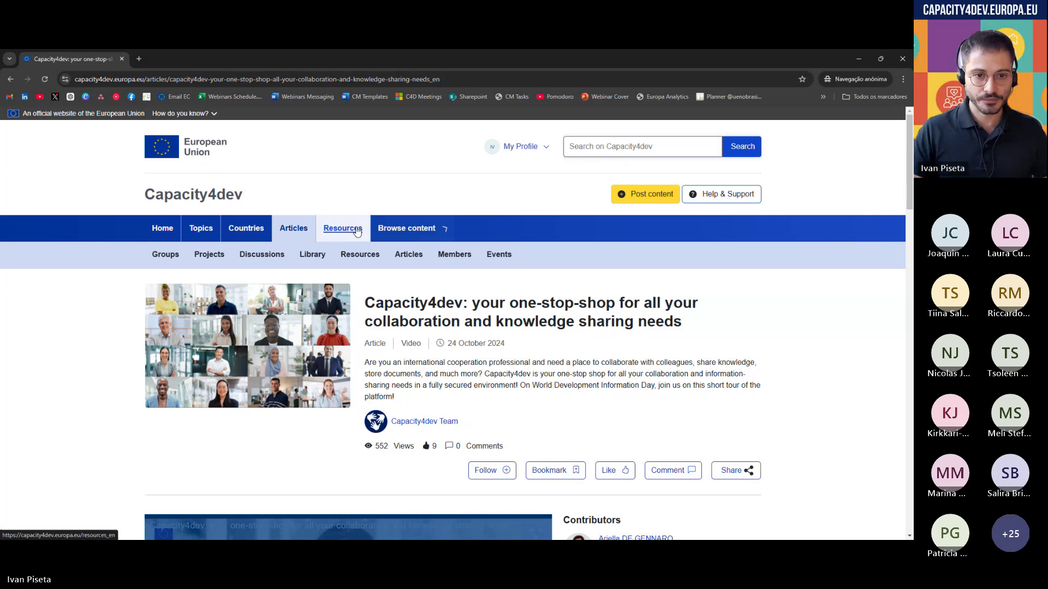
scroll(268, 301, down, 5)
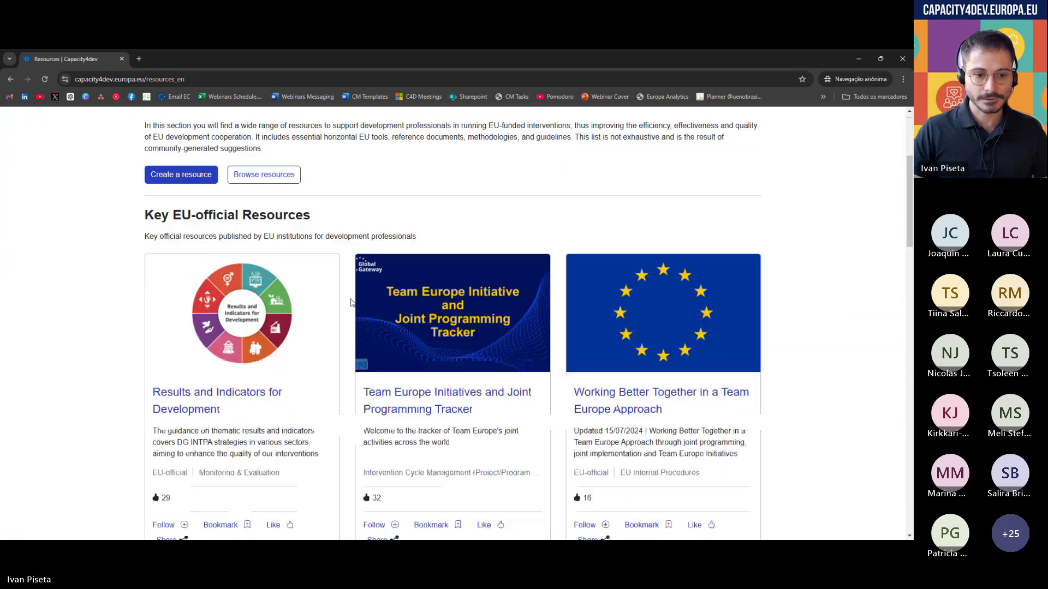
click(267, 301)
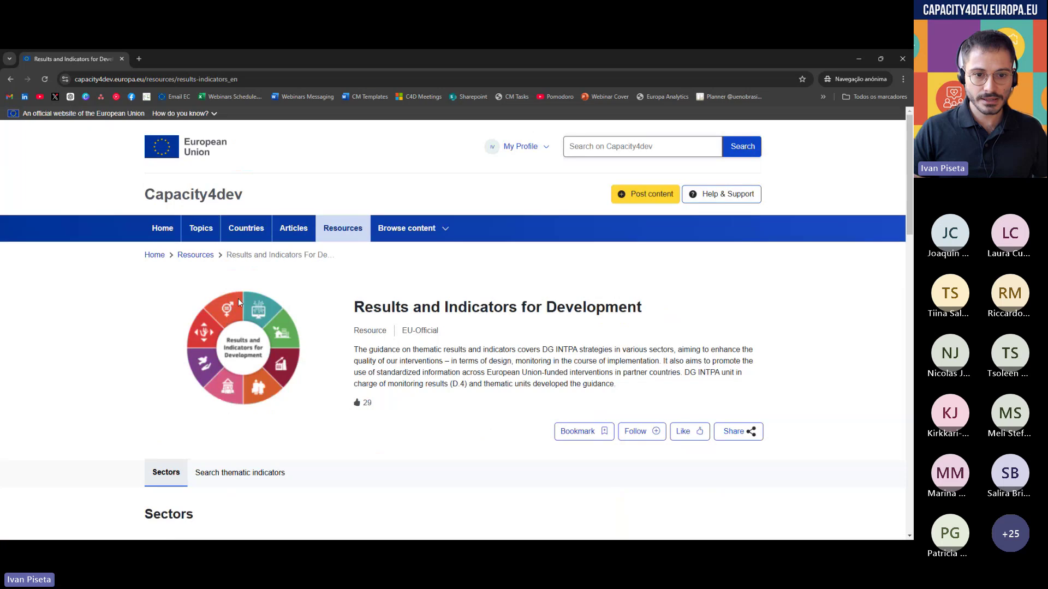
scroll(71, 283, down, 2)
scroll(71, 282, down, 3)
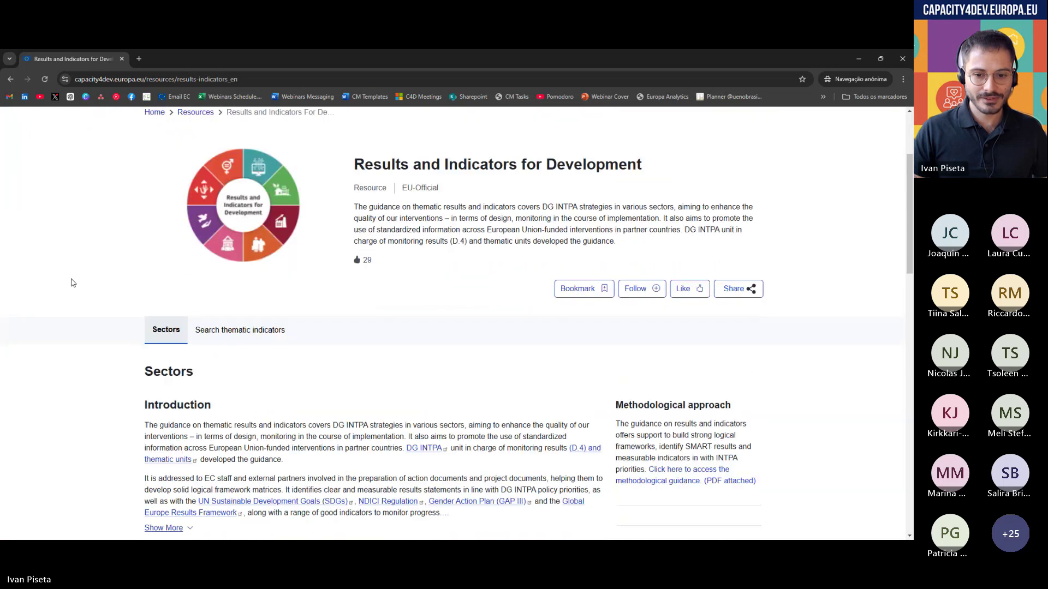
scroll(75, 283, down, 6)
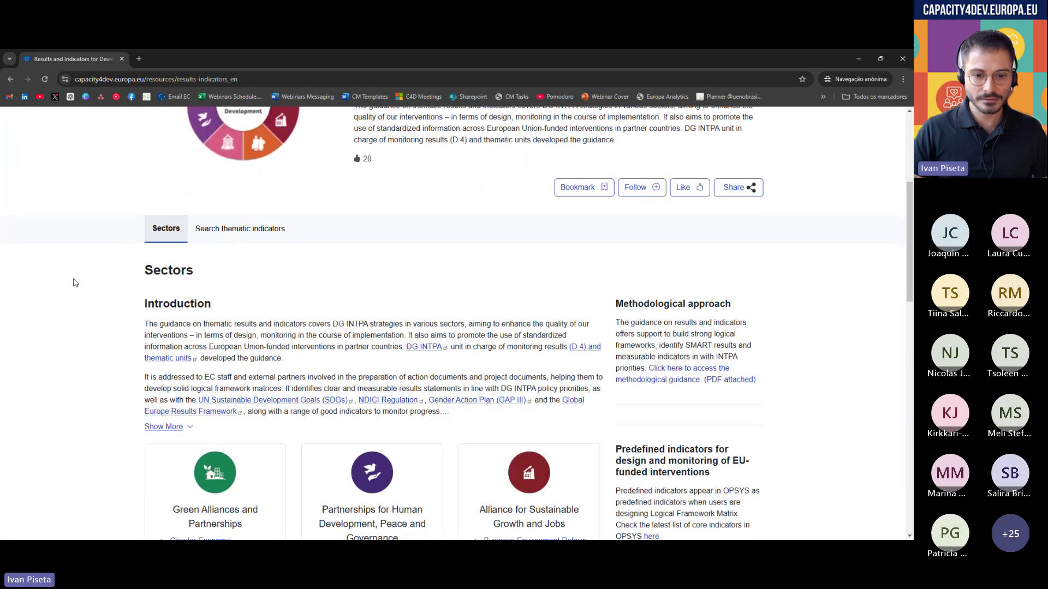
scroll(76, 281, up, 8)
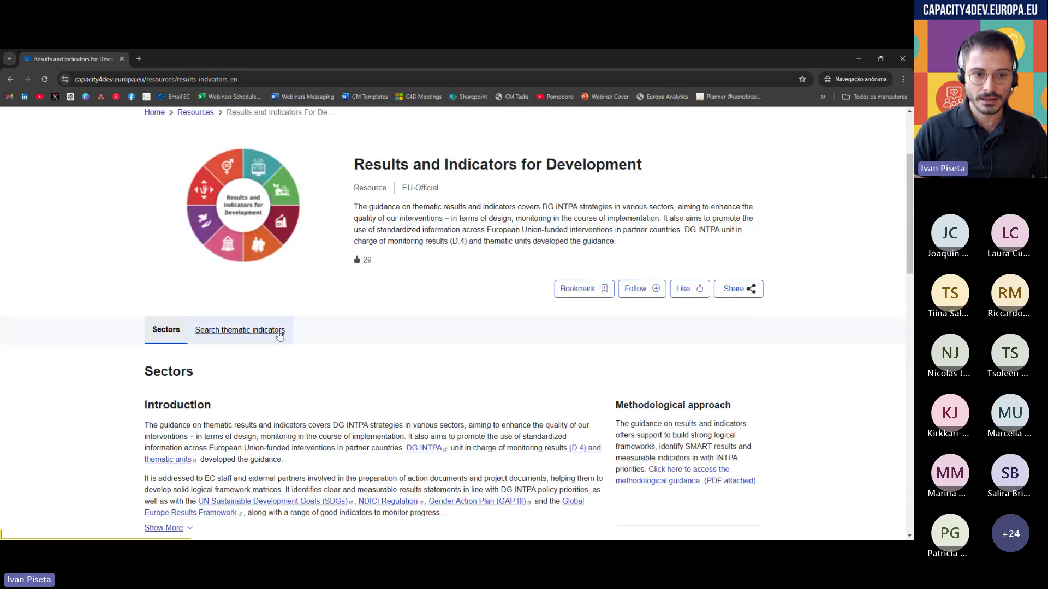
- Open the resource's Search thematic indicators page and look over its introduction, filters and indicator table
click(279, 333)
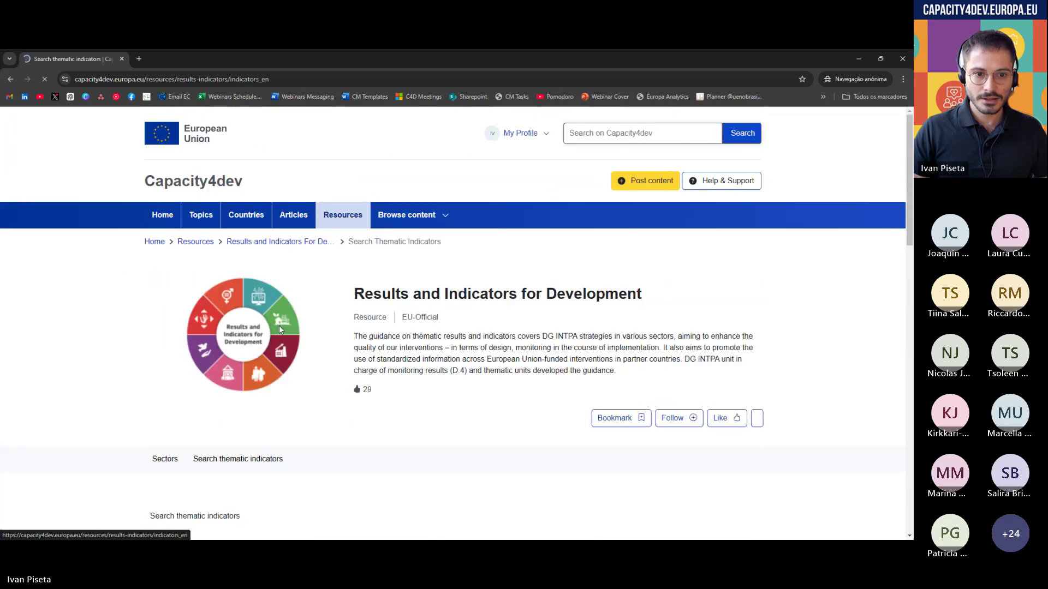
scroll(280, 327, down, 5)
scroll(281, 326, down, 2)
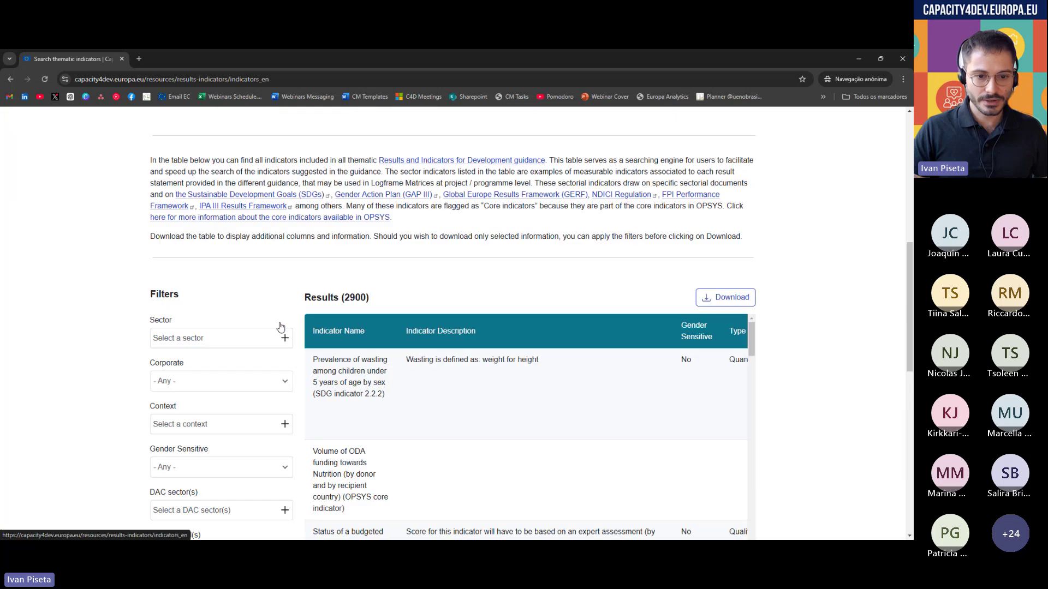
scroll(251, 262, up, 3)
scroll(248, 336, down, 3)
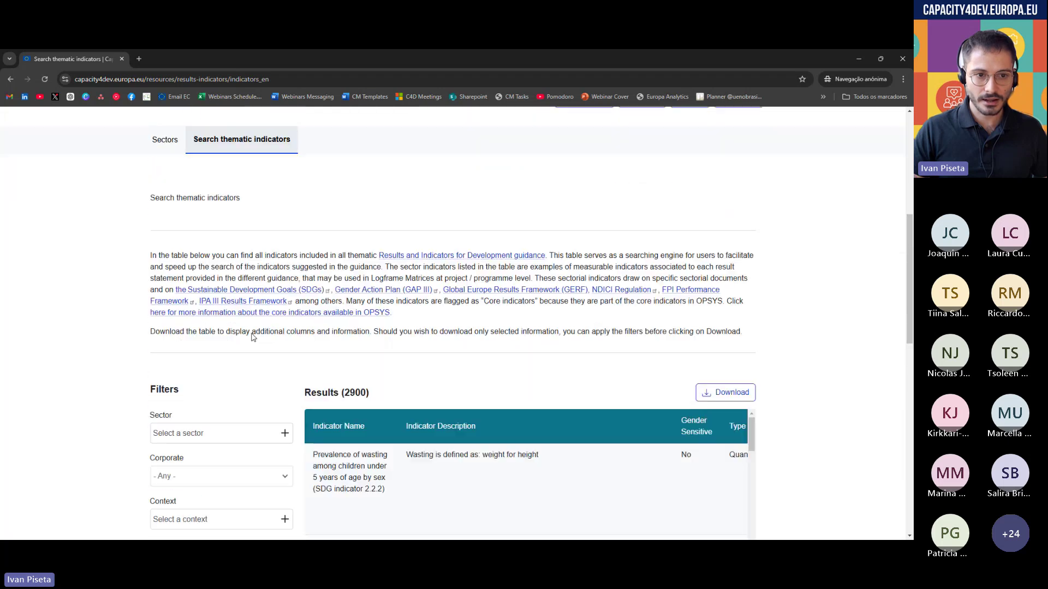
scroll(246, 336, down, 2)
- Examine the options of the Sector filter for the thematic indicators, leaving the filter unset
click(224, 290)
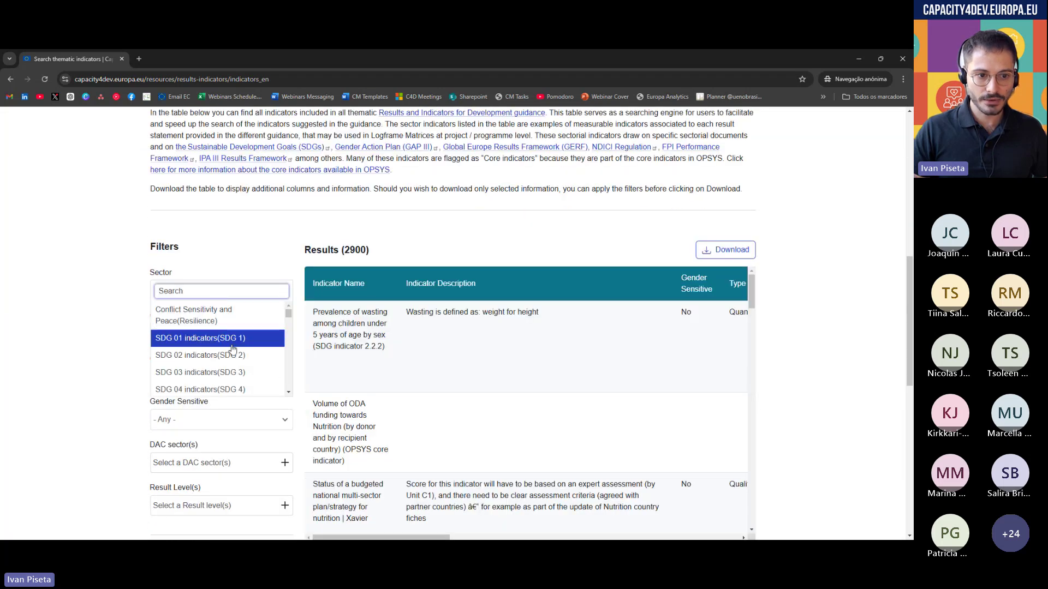
scroll(233, 348, down, 1)
scroll(233, 348, down, 3)
scroll(233, 348, up, 4)
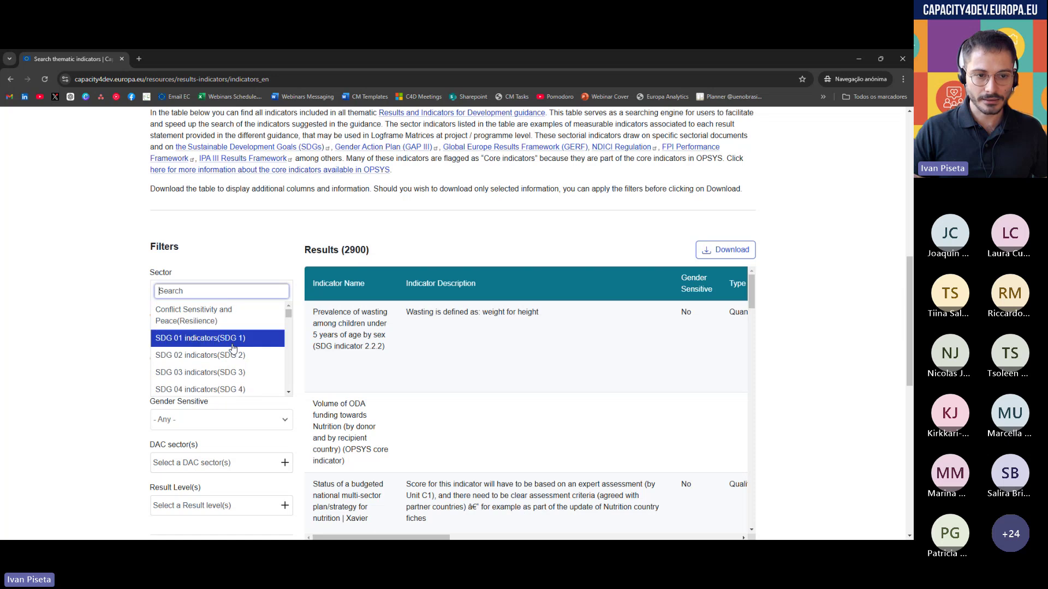
scroll(138, 277, up, 3)
scroll(138, 277, up, 4)
scroll(151, 309, down, 2)
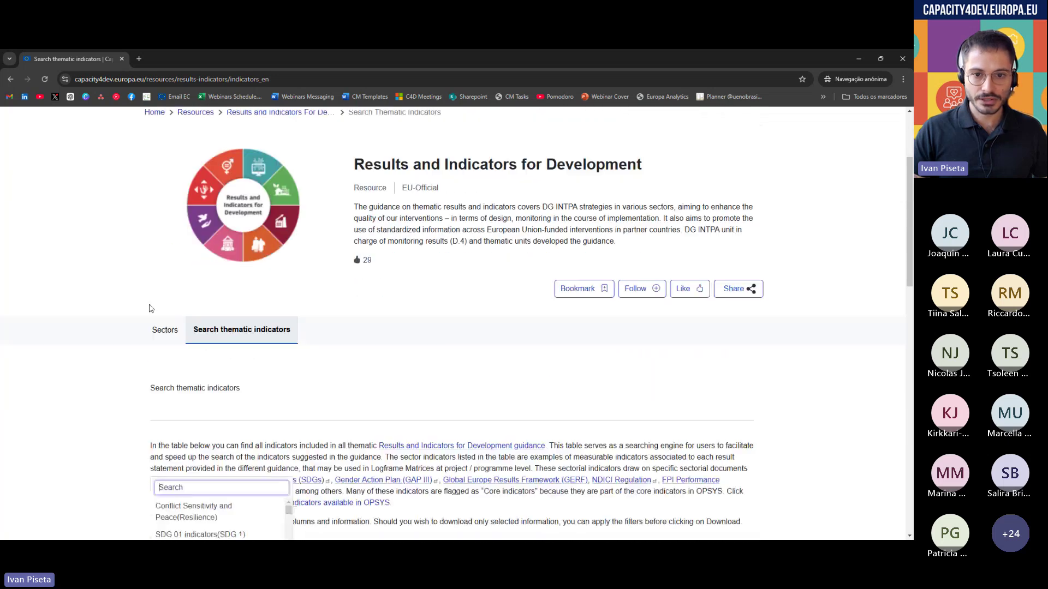
scroll(152, 309, down, 5)
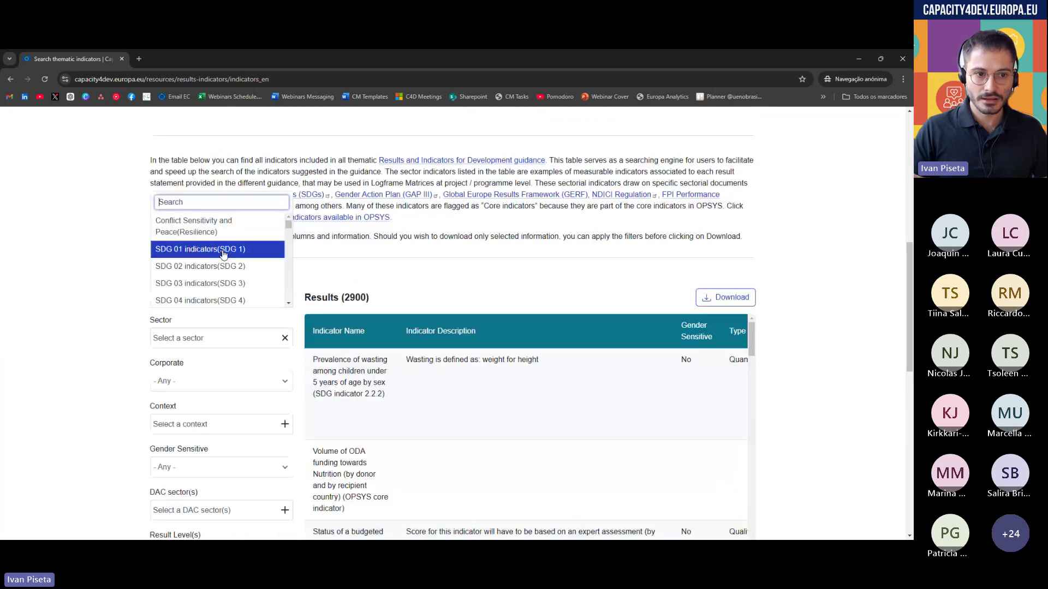
scroll(222, 249, down, 5)
scroll(222, 254, down, 2)
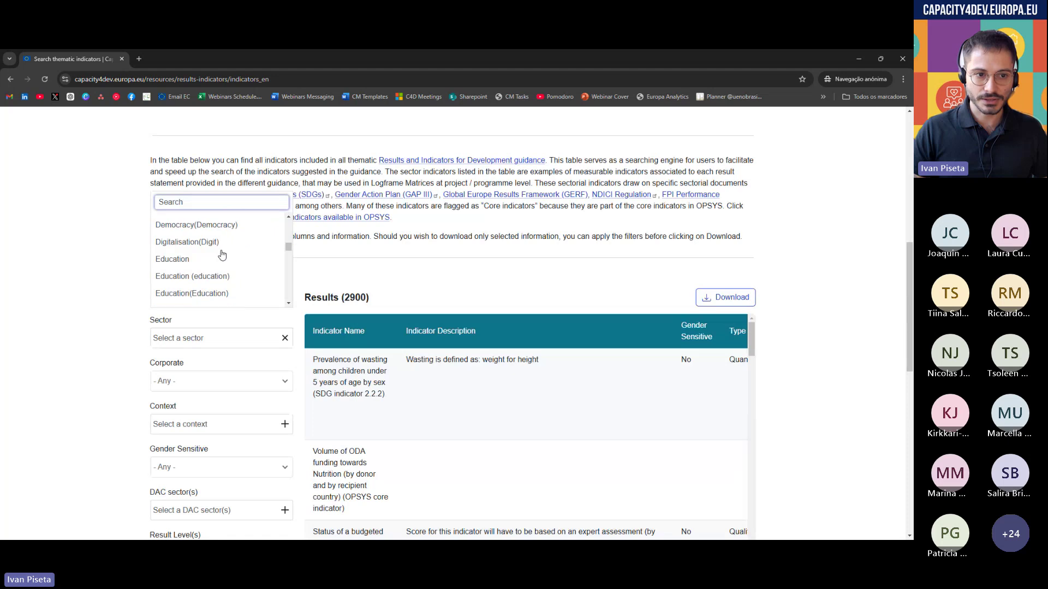
click(99, 271)
scroll(98, 272, up, 8)
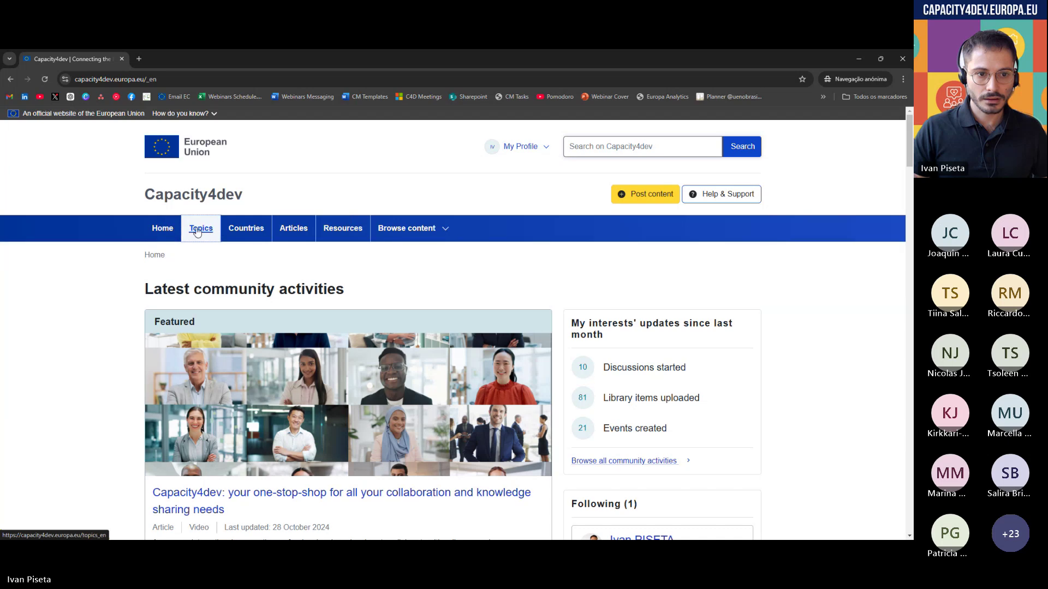
- Open the Topics page and look over its topic list and the options of its SDGs filter
click(197, 233)
scroll(115, 321, down, 4)
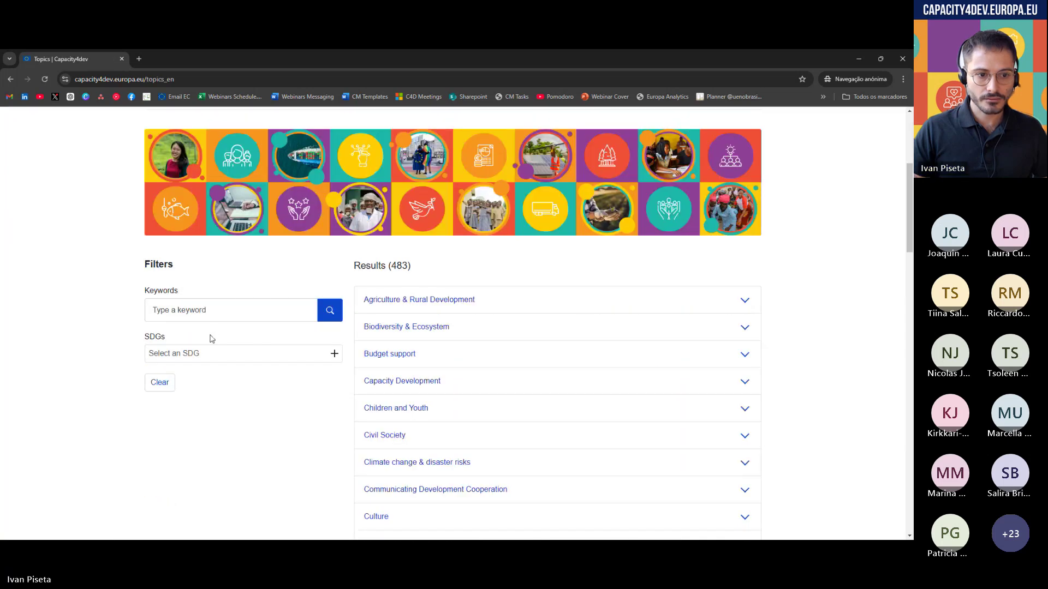
scroll(205, 353, up, 2)
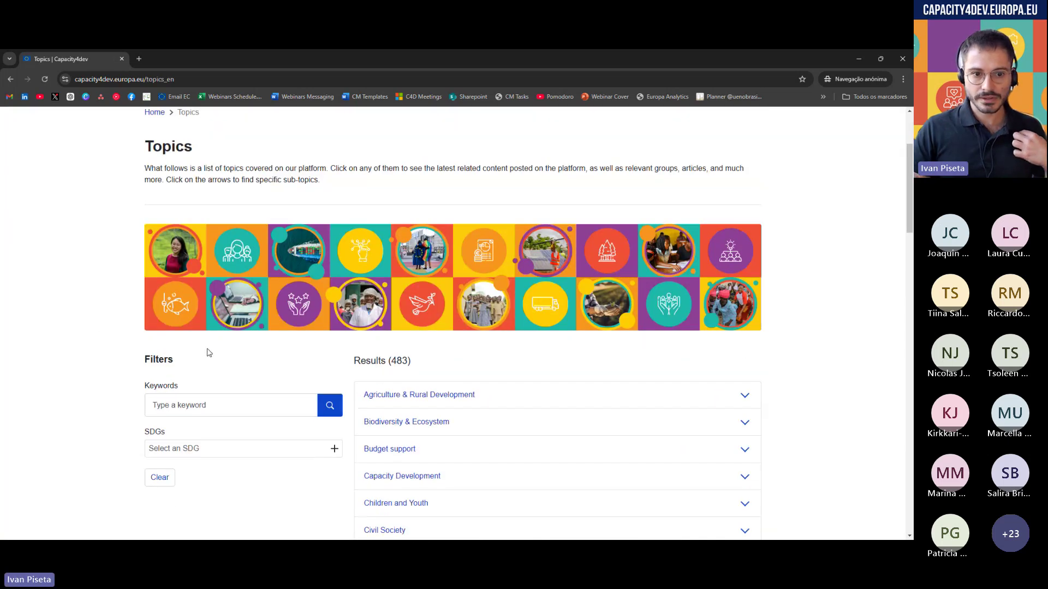
scroll(208, 352, down, 2)
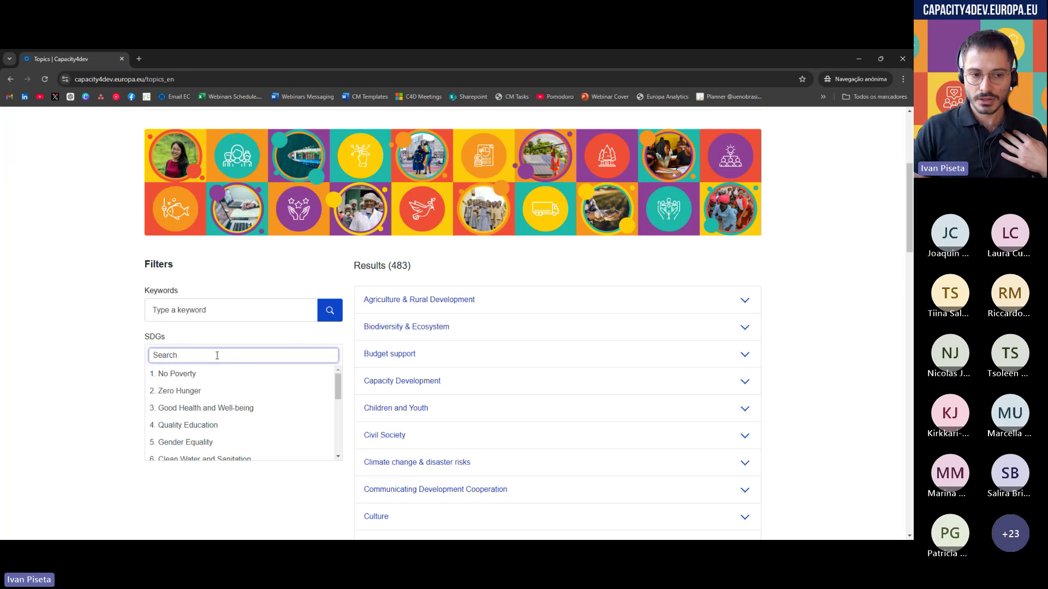
click(129, 355)
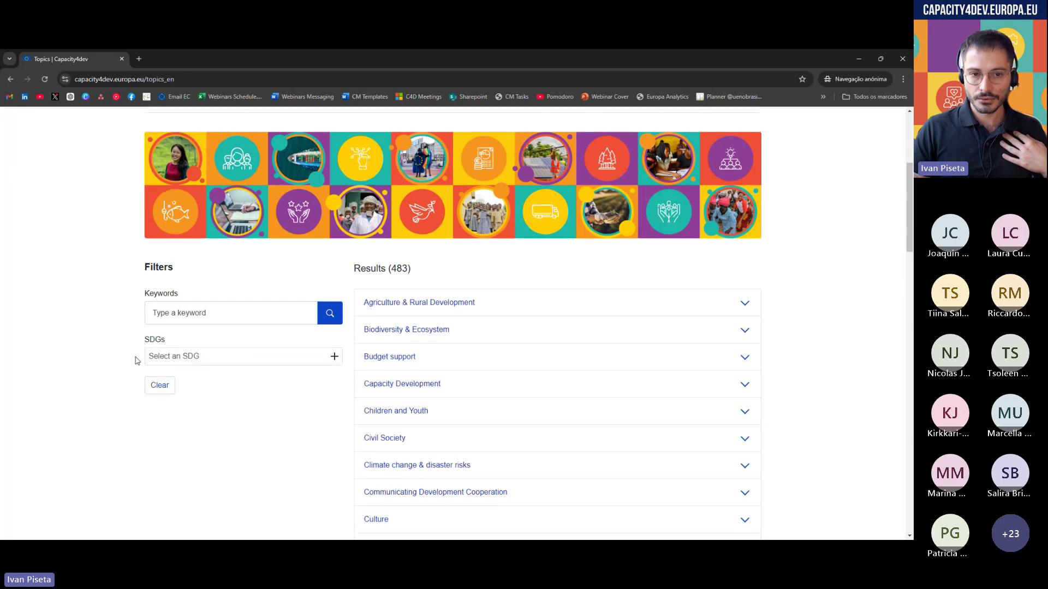
- Filter the topic list by the SDG "1. No Poverty" and look over the matching topics
scroll(136, 362, up, 2)
scroll(135, 360, down, 1)
scroll(136, 361, down, 1)
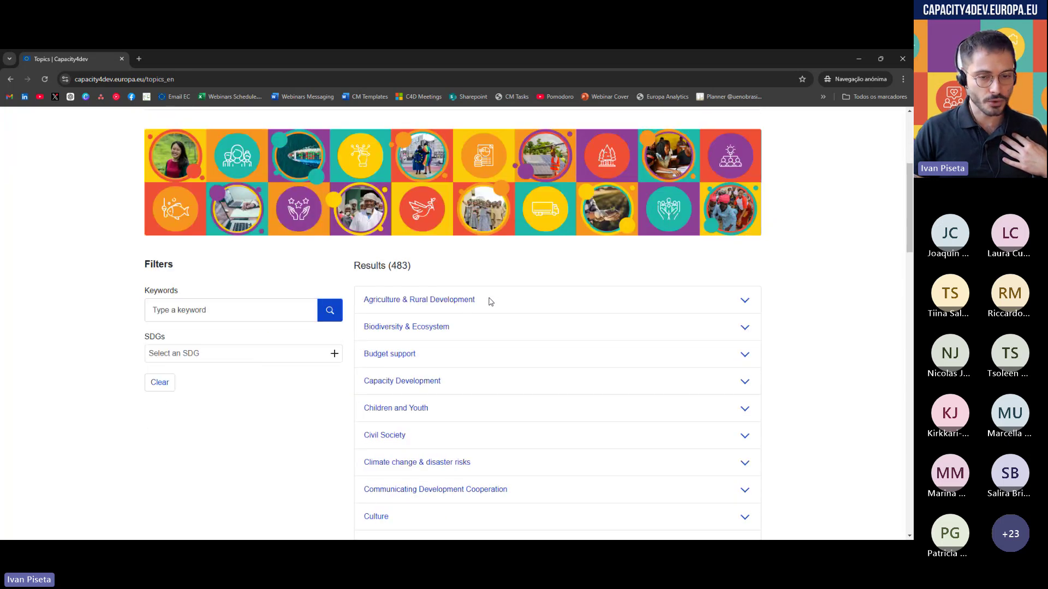
scroll(474, 323, down, 9)
scroll(469, 338, up, 9)
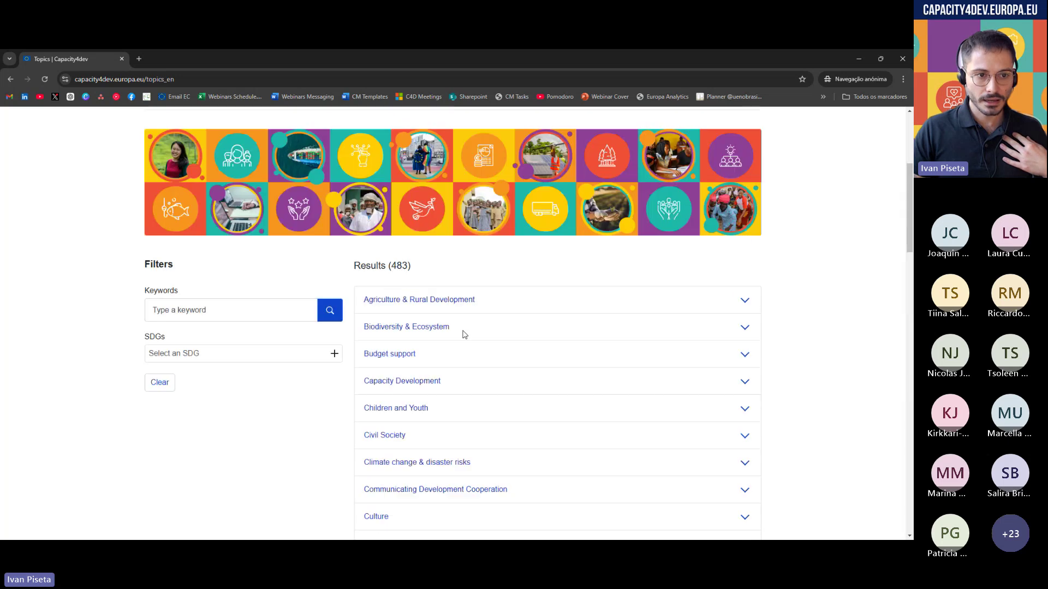
click(227, 359)
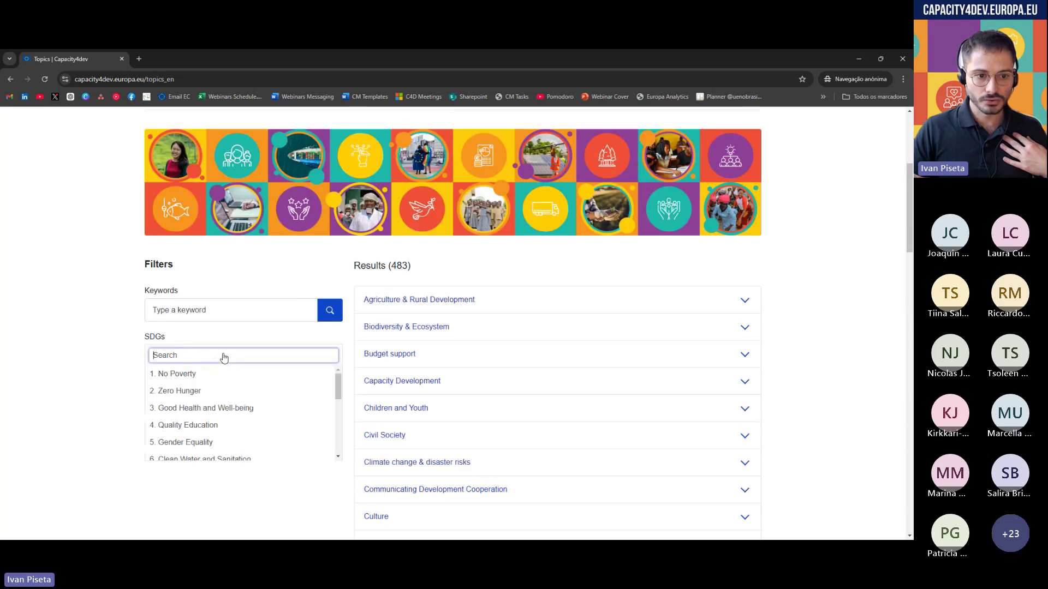
click(190, 381)
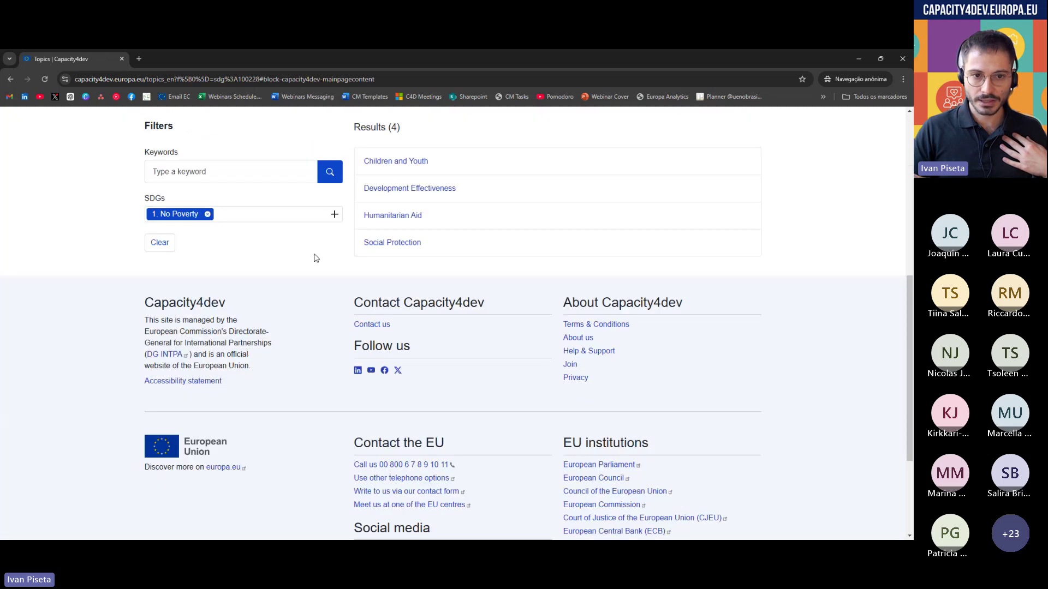
scroll(397, 248, up, 3)
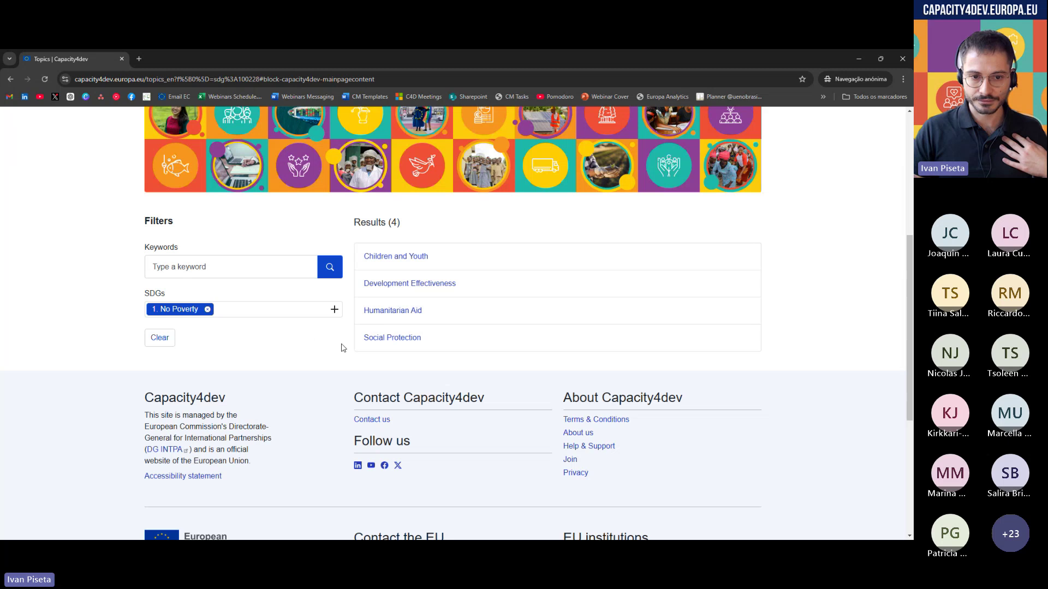
- Open the Browse Content overview and its Groups page, and look over the group listing and filters
scroll(341, 347, up, 5)
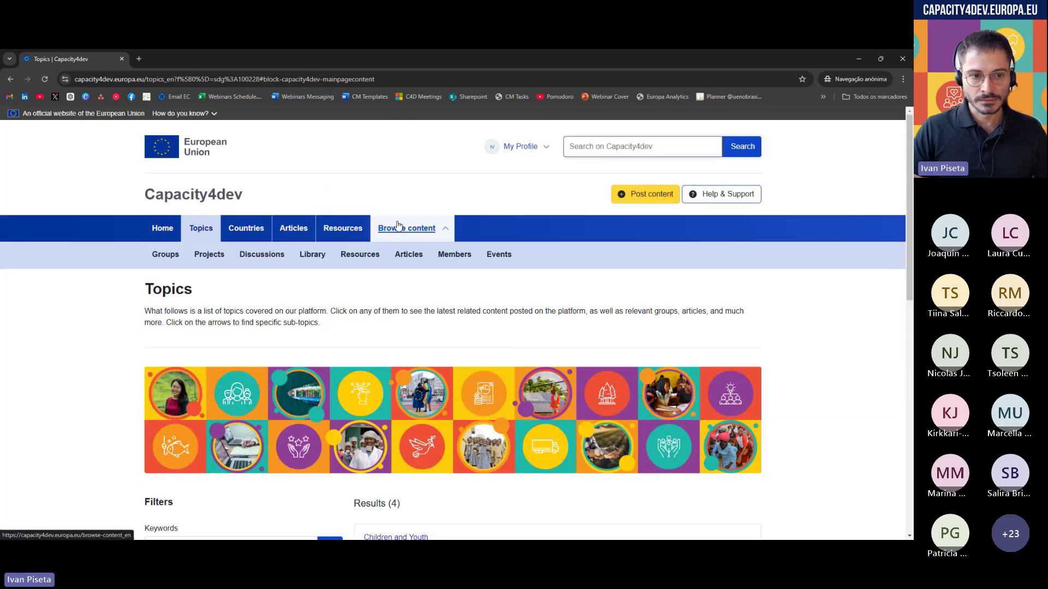
click(398, 226)
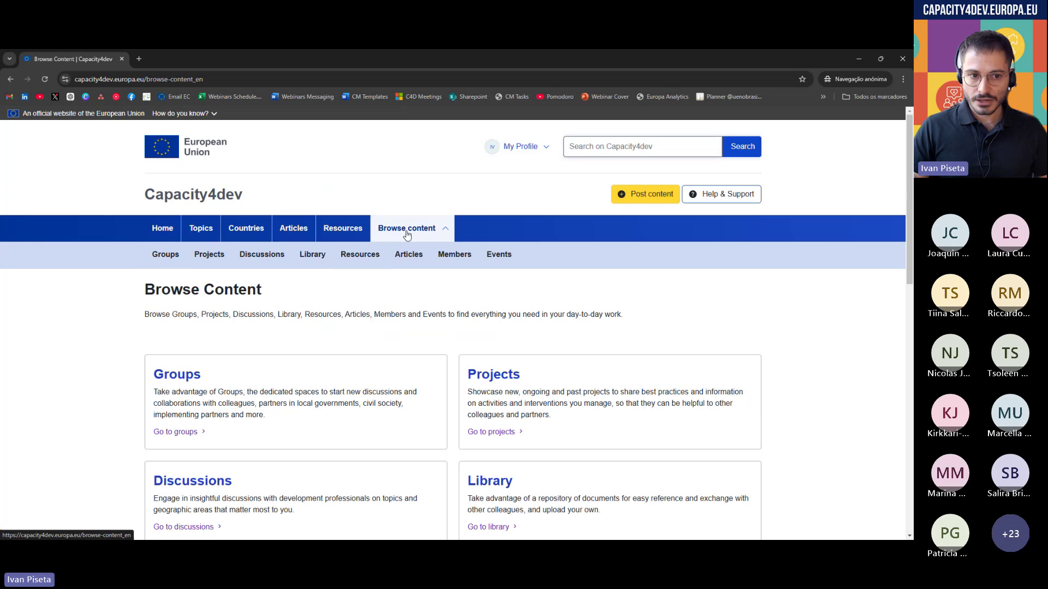
click(161, 259)
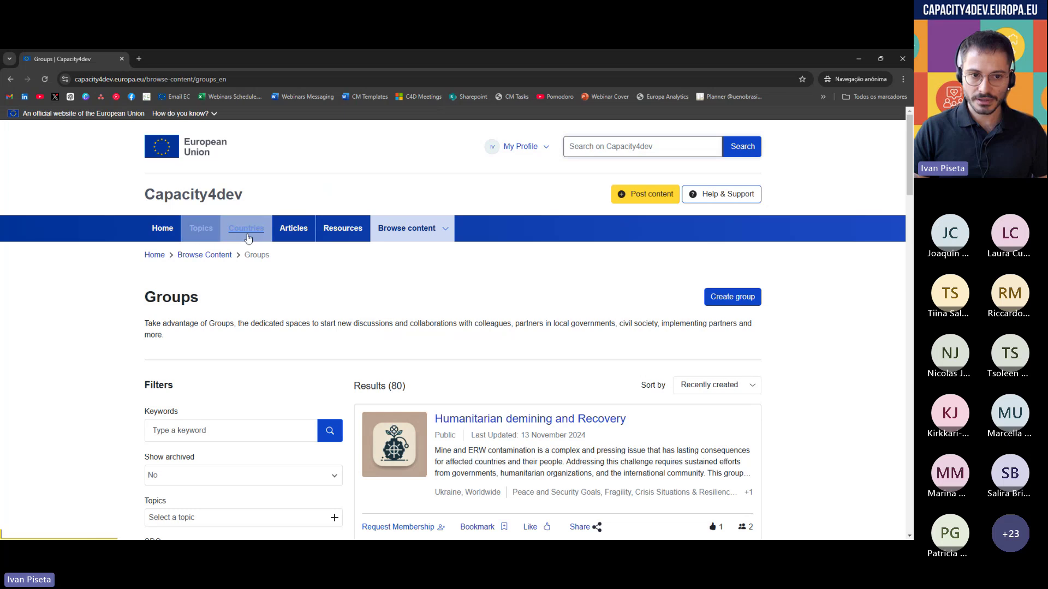
scroll(277, 283, down, 3)
scroll(277, 283, up, 2)
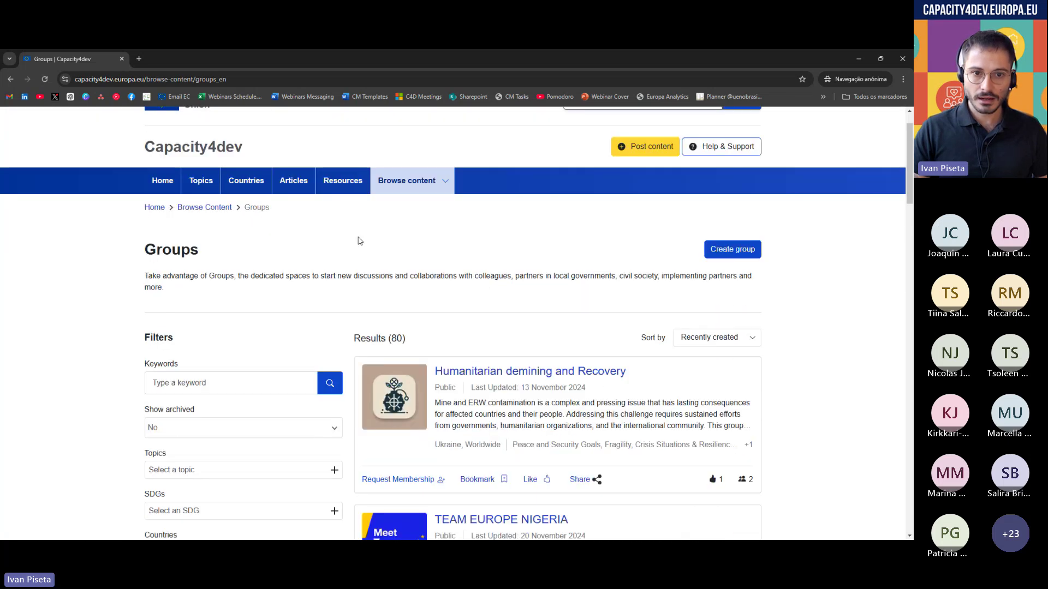
- View the Projects page and the Resources page among the browsable content types
mouse_move(423, 186)
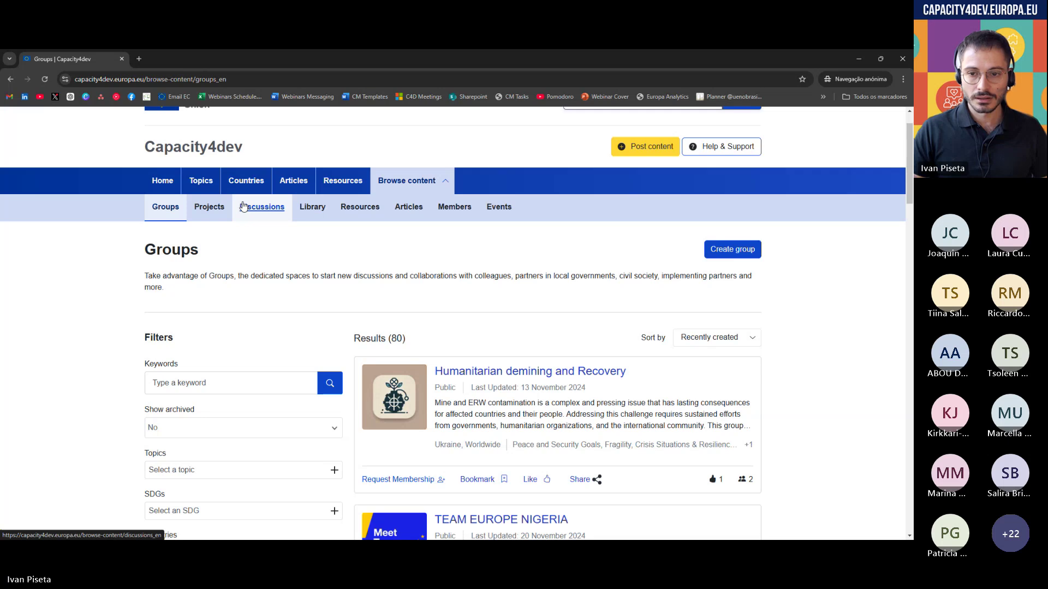
click(226, 209)
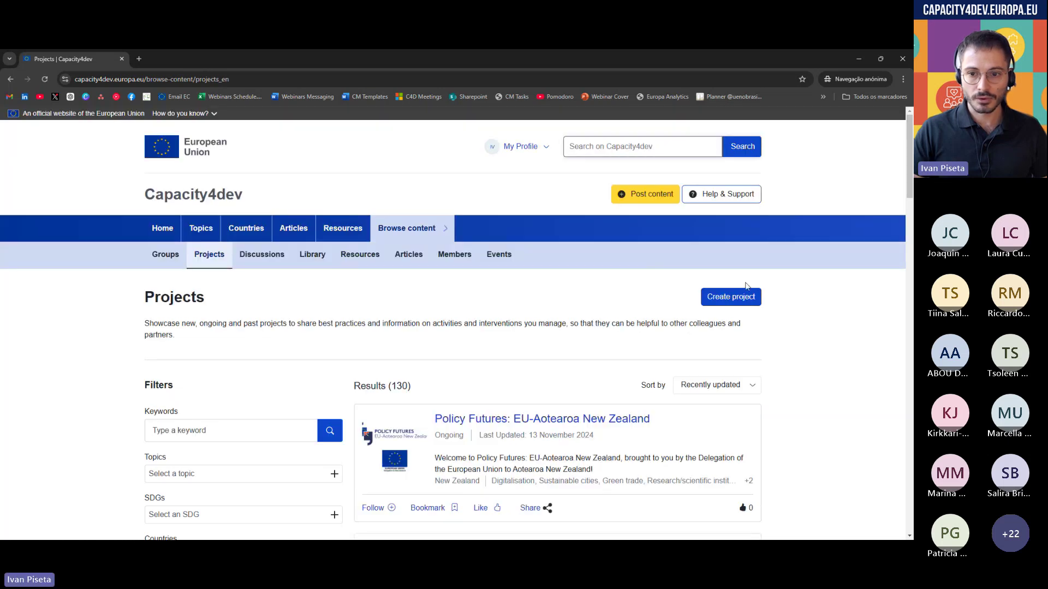
click(376, 256)
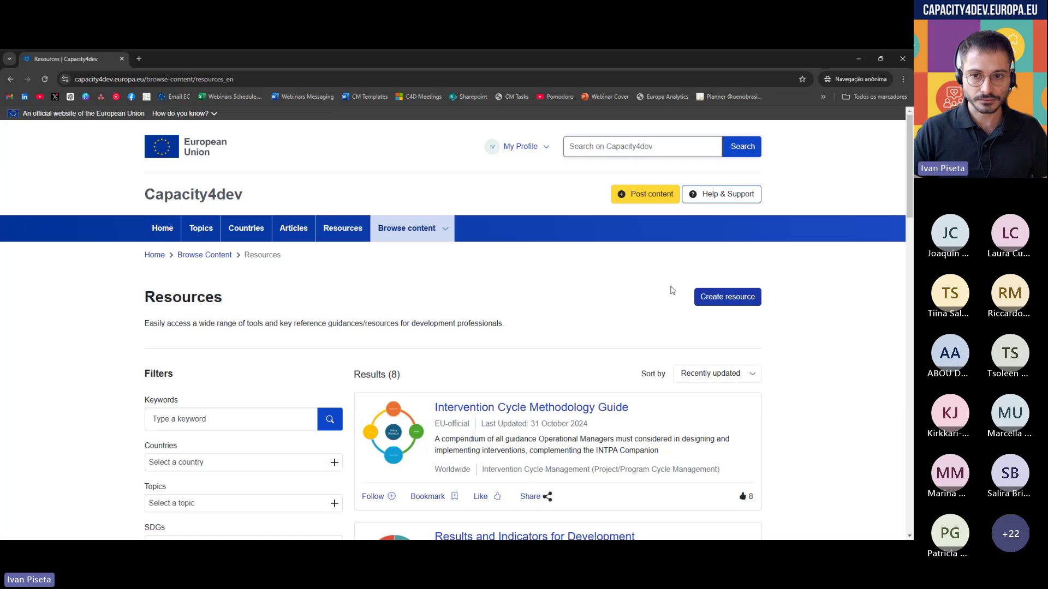
- Return to the browsable Groups listing and open the group "Best Practices for Capacity4dev"
mouse_move(300, 237)
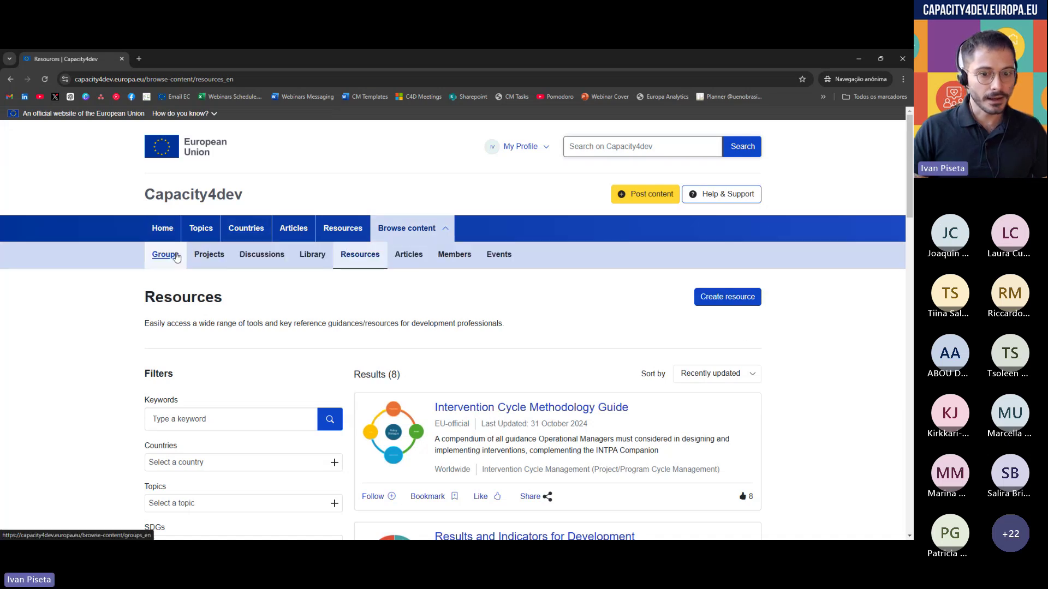
click(201, 255)
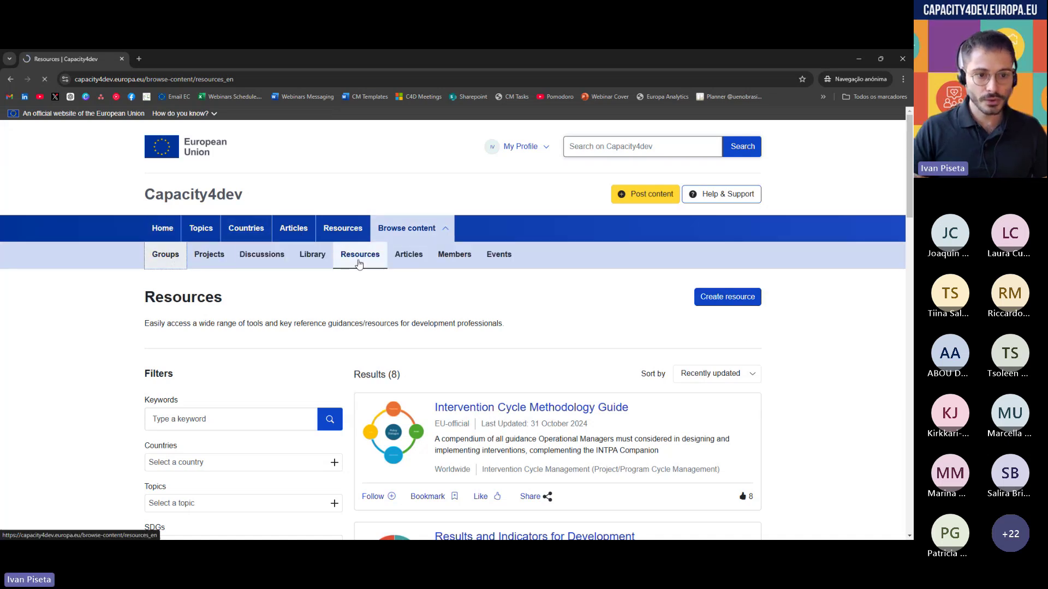
scroll(306, 307, down, 10)
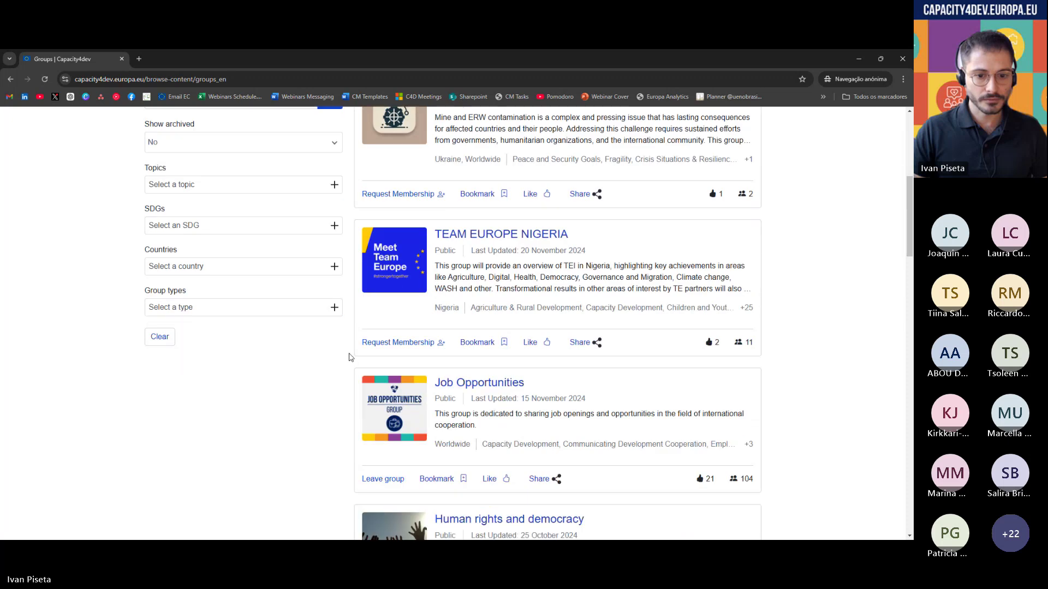
scroll(348, 358, down, 5)
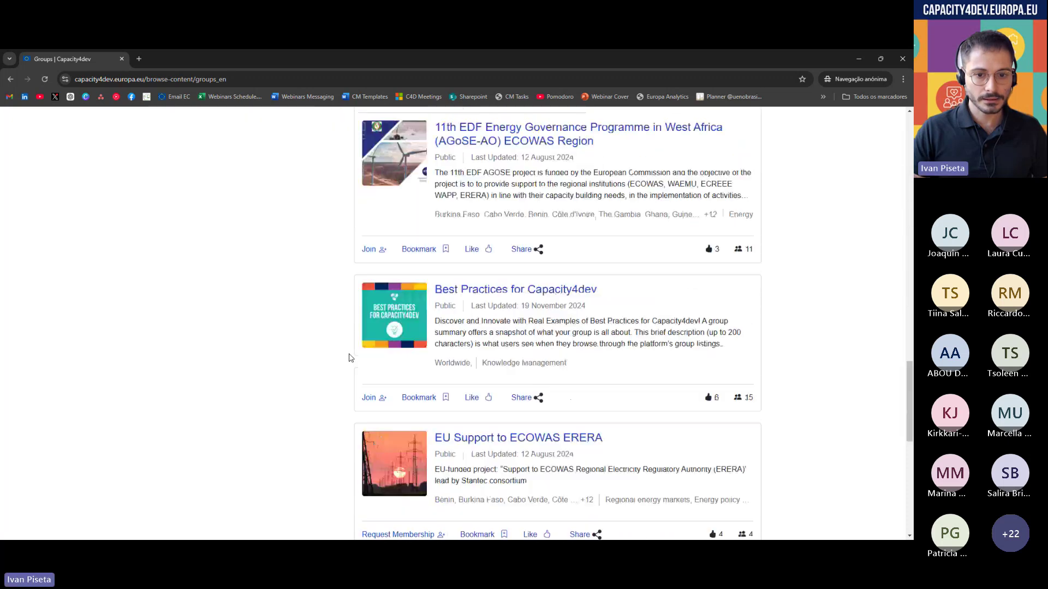
click(503, 291)
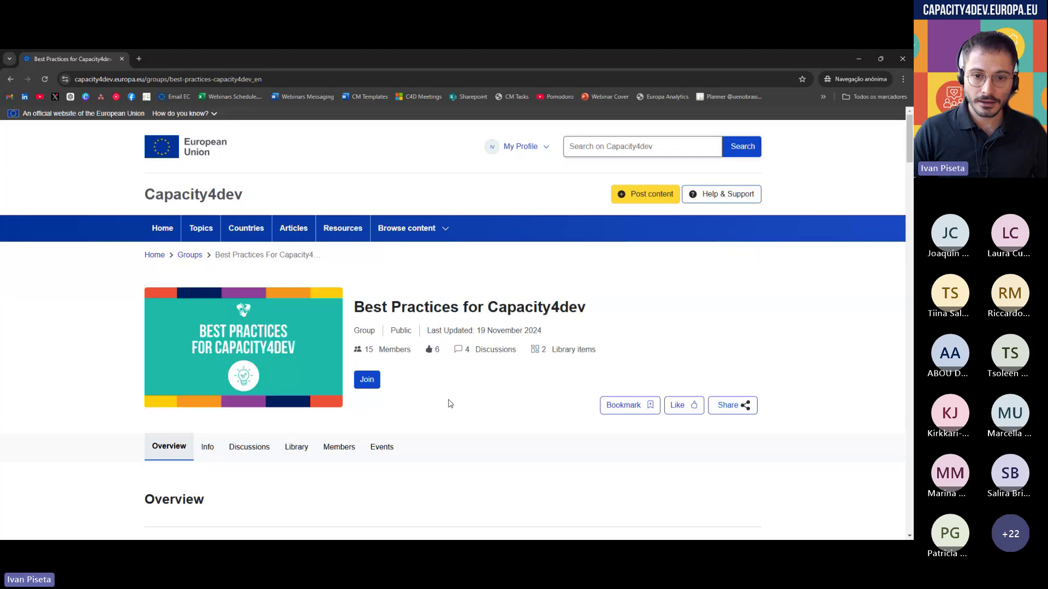
- Read the group's overview description and highlight the heading "Tips4Users Campaign"
scroll(450, 404, down, 3)
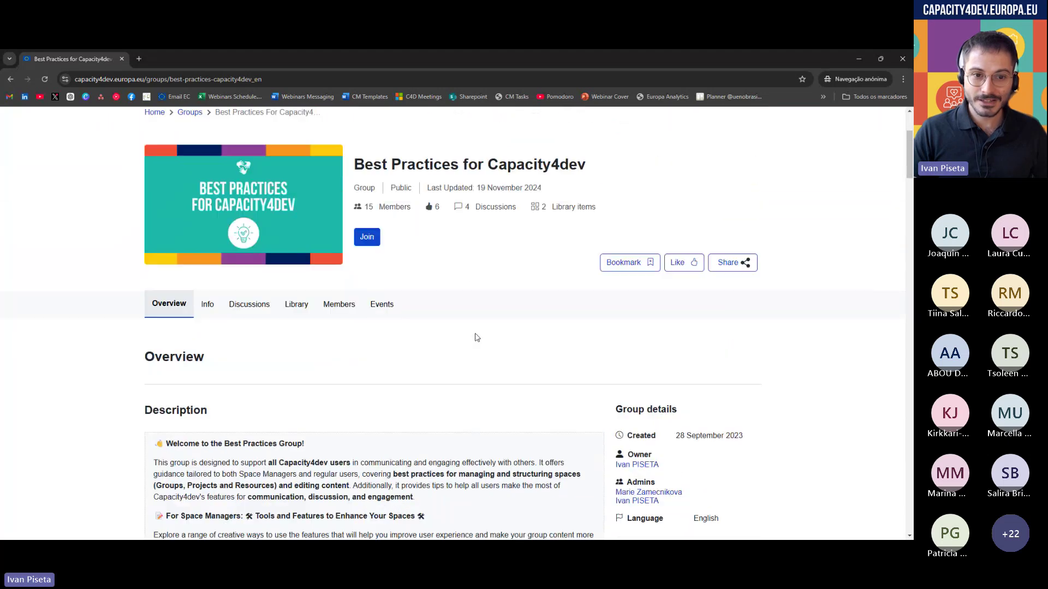
scroll(477, 338, down, 1)
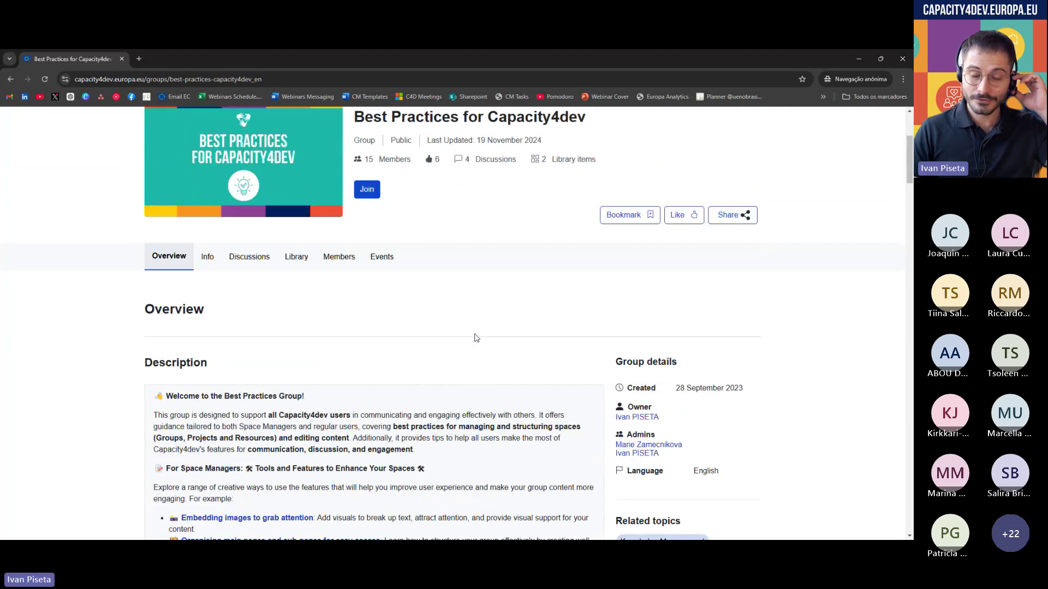
scroll(475, 339, up, 1)
scroll(473, 343, down, 3)
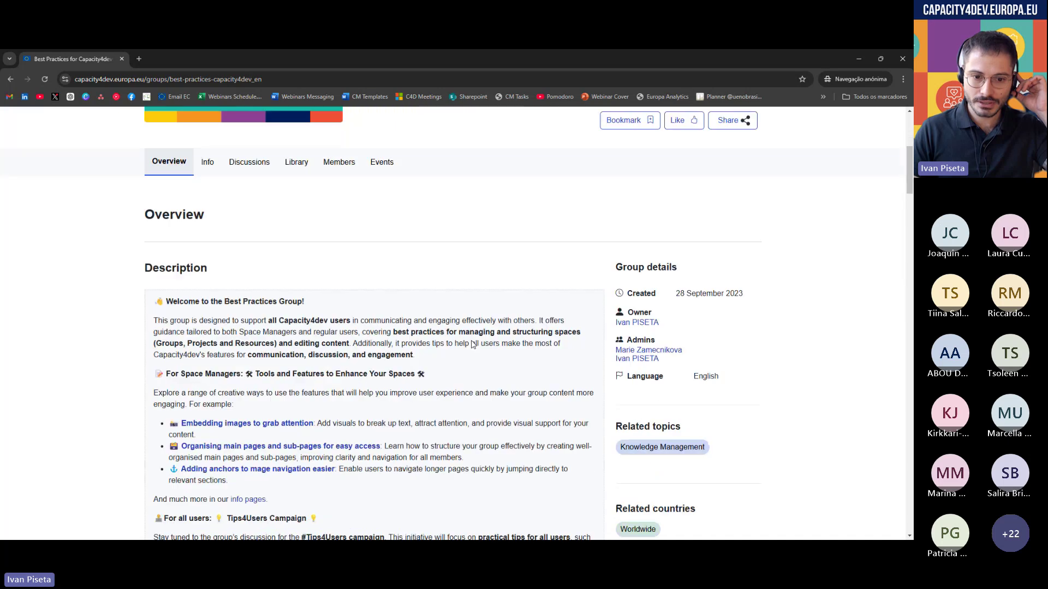
scroll(472, 343, down, 3)
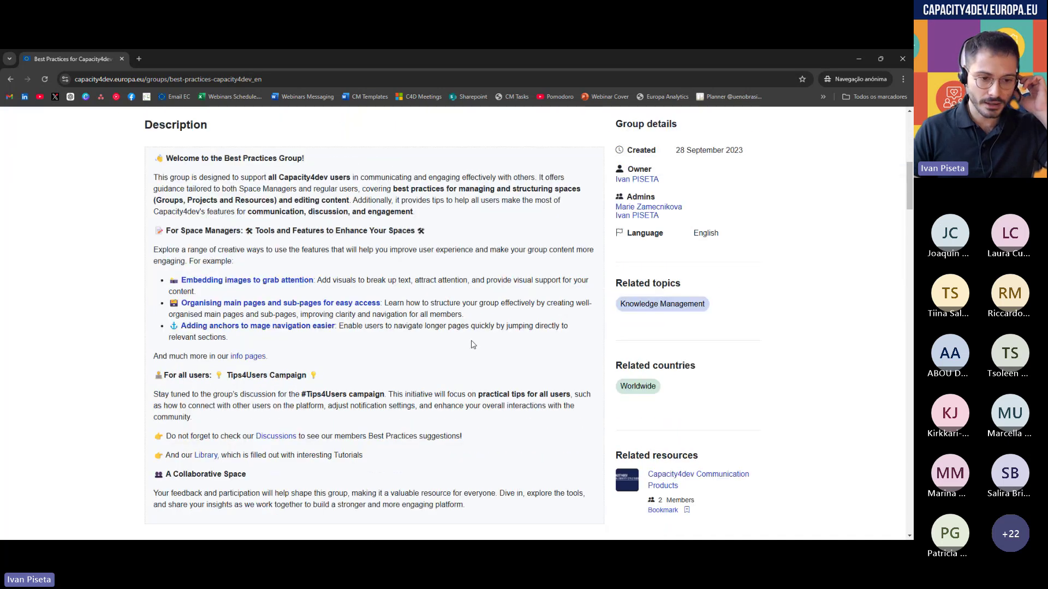
drag(227, 376, 314, 377)
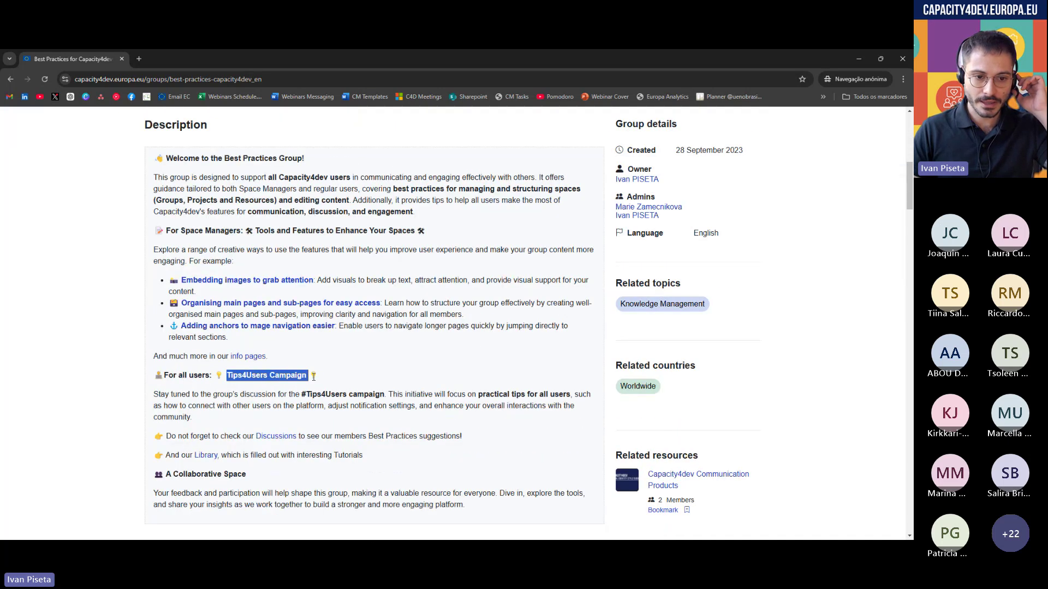
- Examine the group's header, its section navigation and the start of its overview with the group details
scroll(314, 377, up, 4)
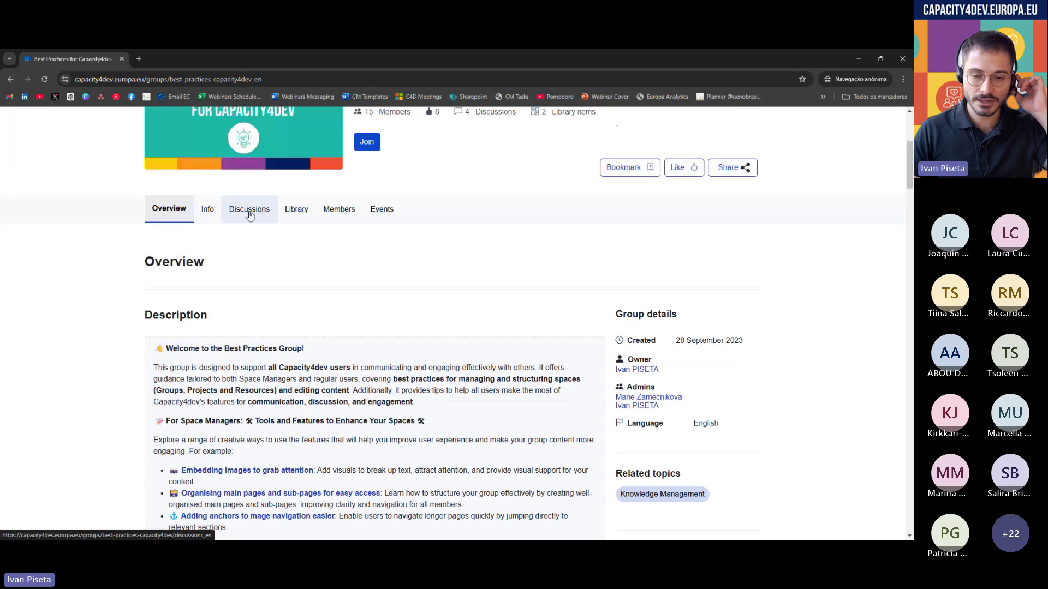
scroll(369, 425, down, 1)
scroll(370, 425, up, 3)
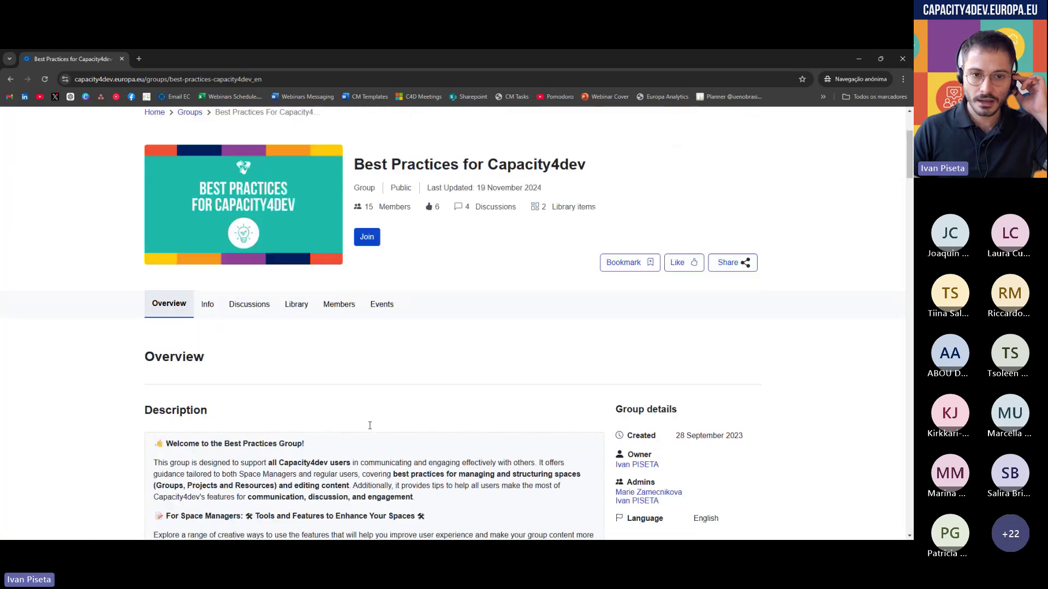
scroll(370, 429, up, 3)
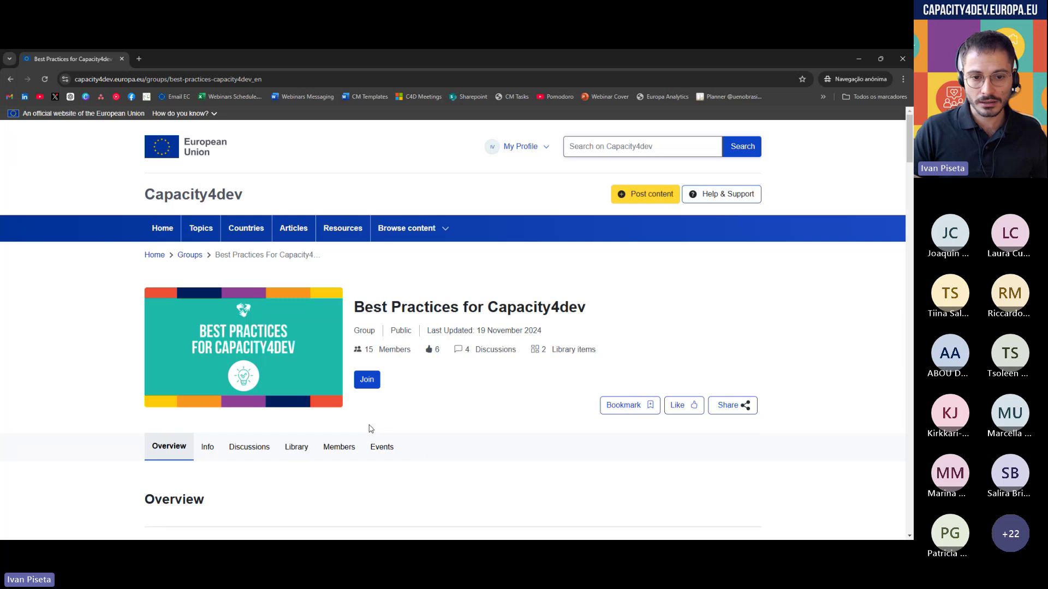
scroll(369, 426, down, 1)
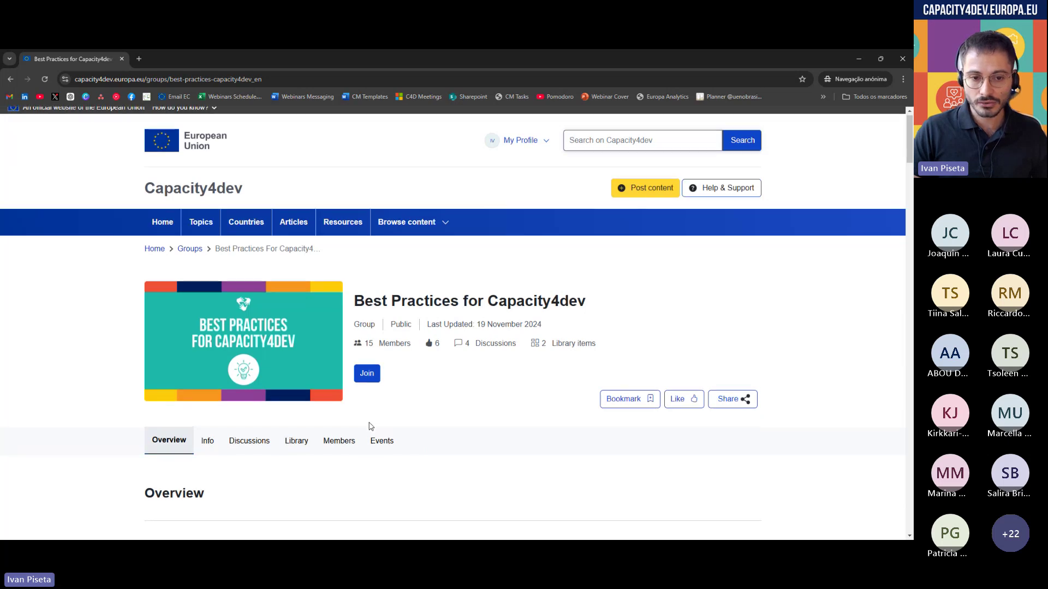
scroll(370, 427, down, 2)
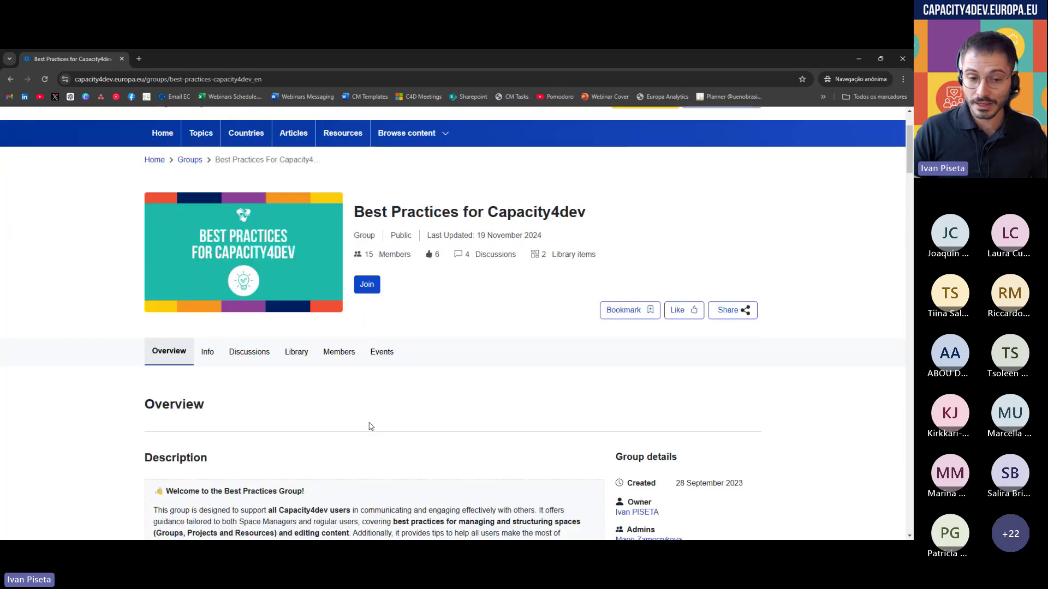
scroll(370, 427, down, 5)
scroll(382, 385, up, 3)
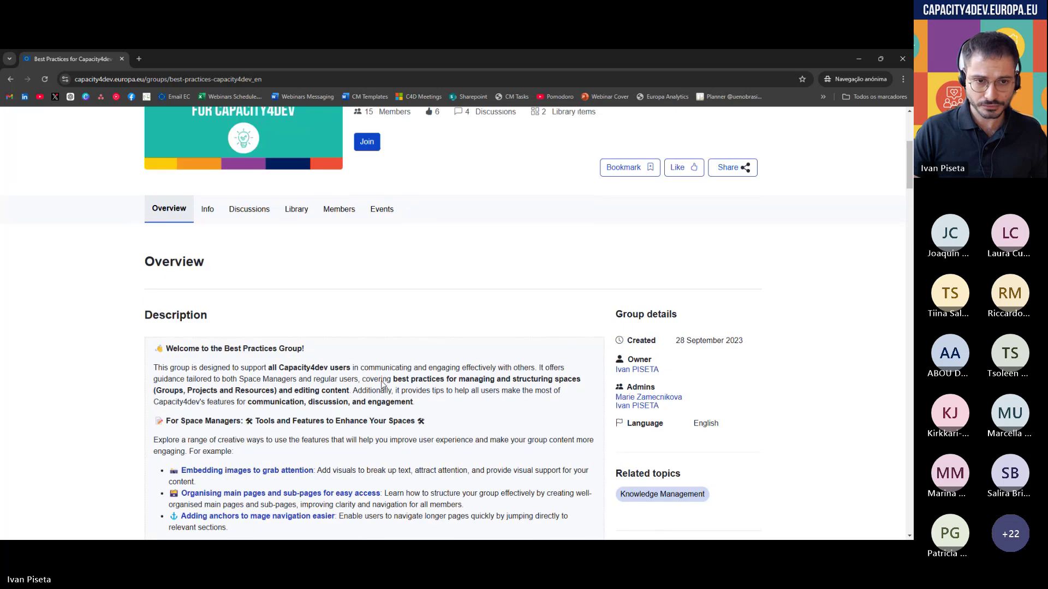
scroll(382, 385, up, 1)
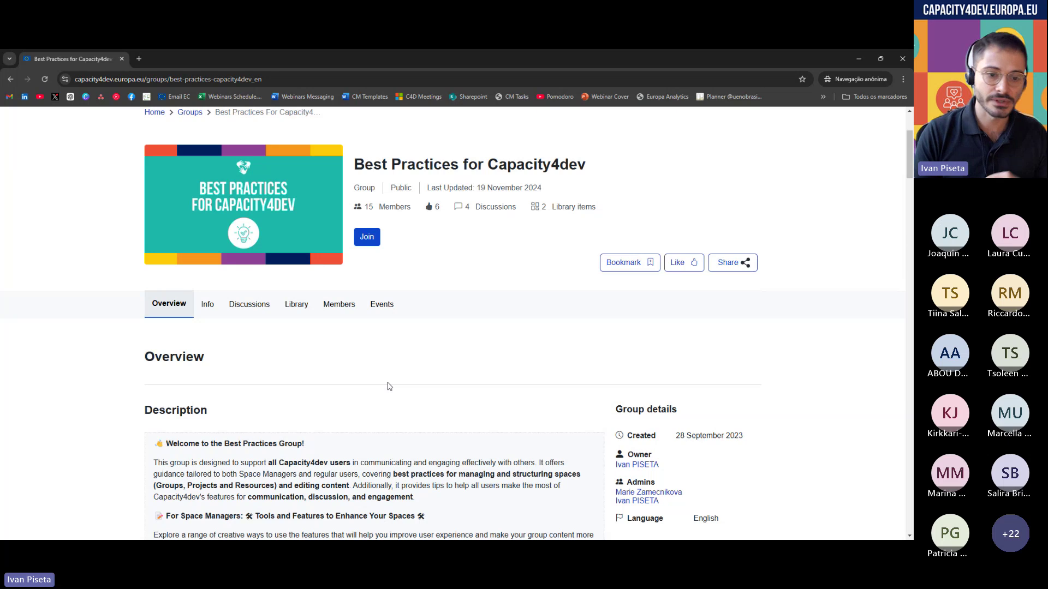
- Open the group's Info section and look over its table of contents and Welcome page
click(206, 305)
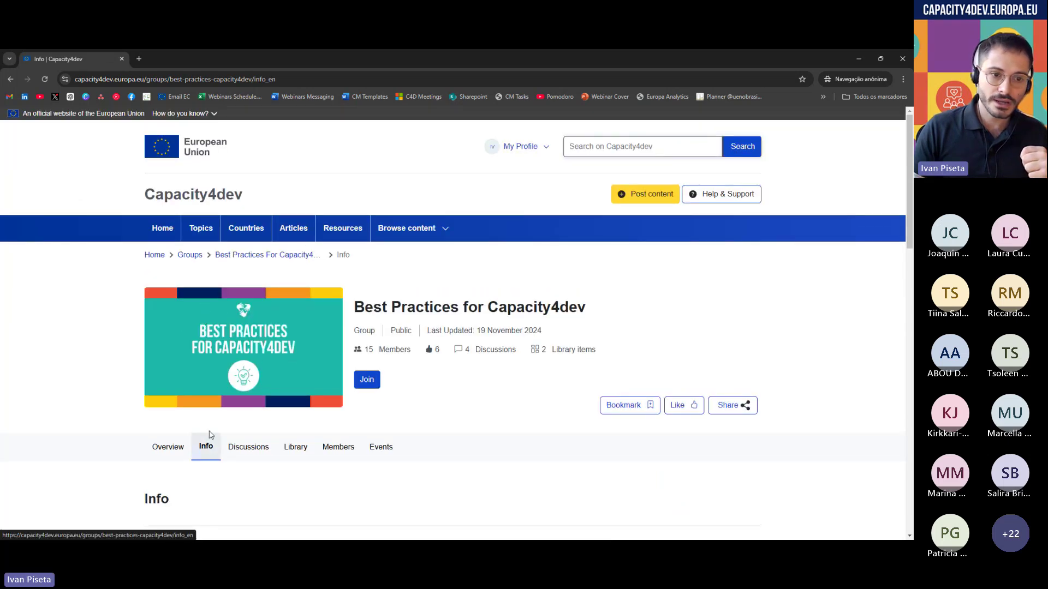
scroll(119, 382, down, 1)
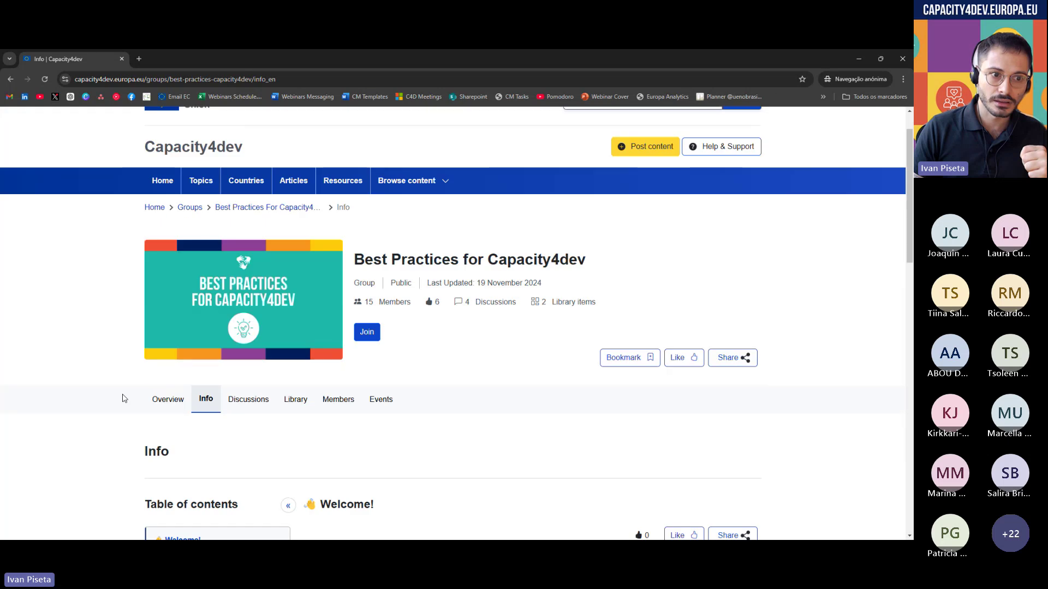
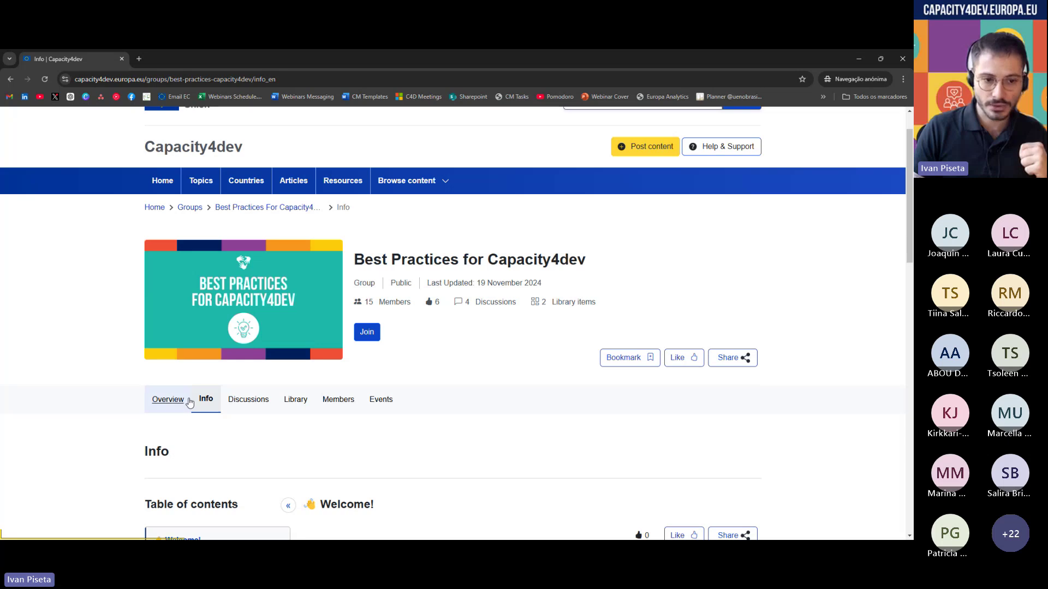
scroll(243, 404, down, 2)
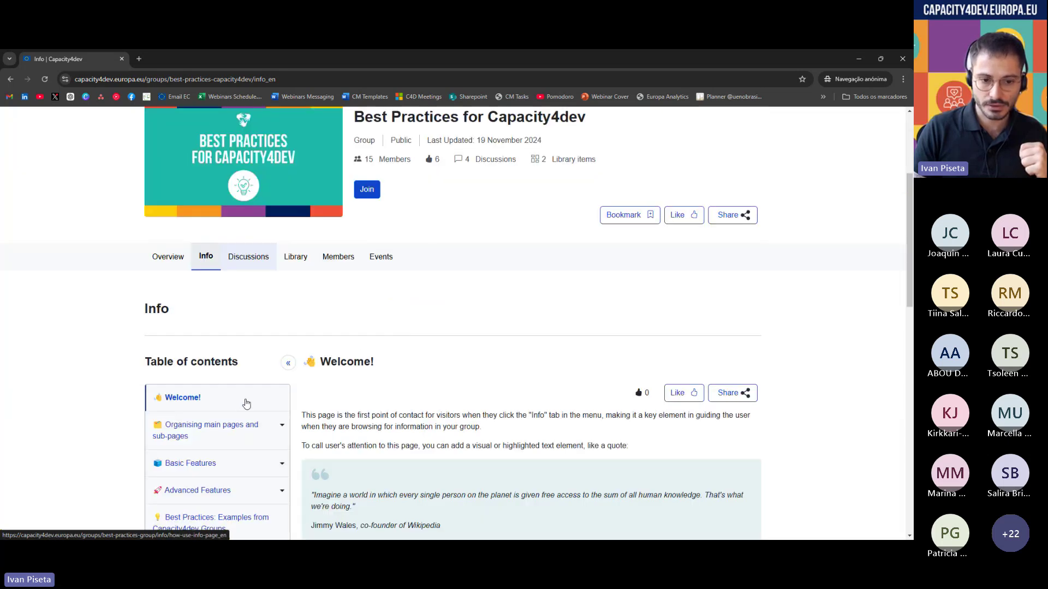
scroll(328, 349, up, 2)
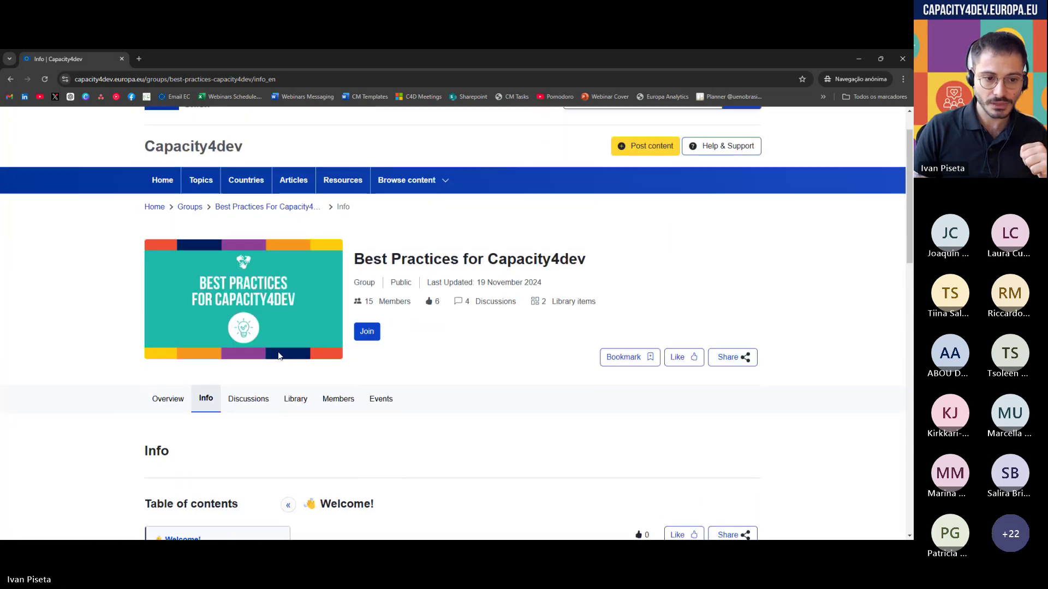
scroll(280, 357, down, 3)
scroll(279, 357, down, 2)
scroll(263, 335, up, 4)
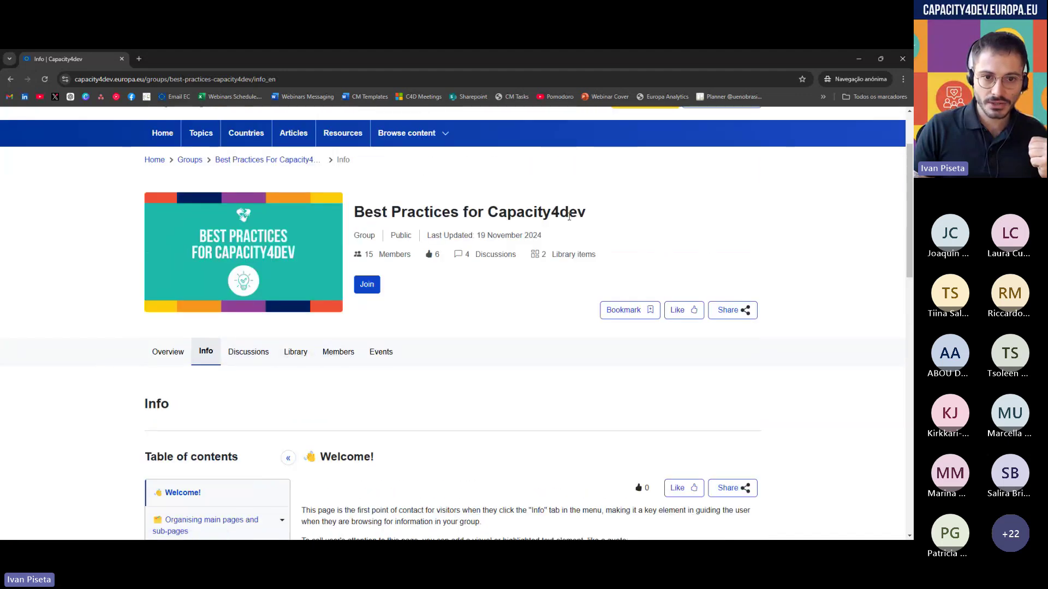
- Expand the Basic Features and Advanced Features entries in the Info section's table of contents and look over their sub-pages
scroll(482, 302, down, 2)
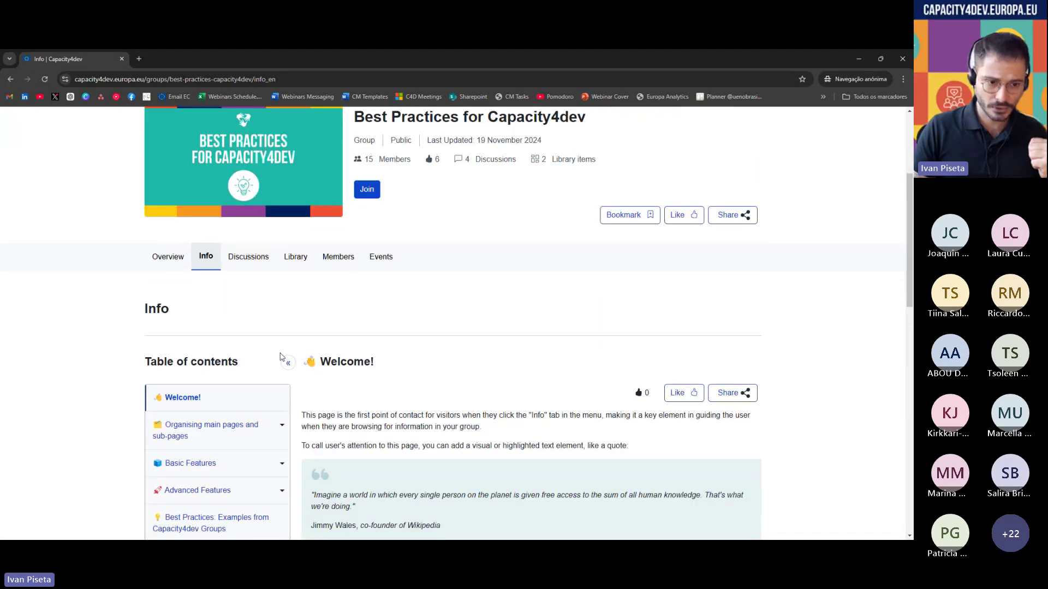
scroll(280, 361, down, 2)
click(282, 371)
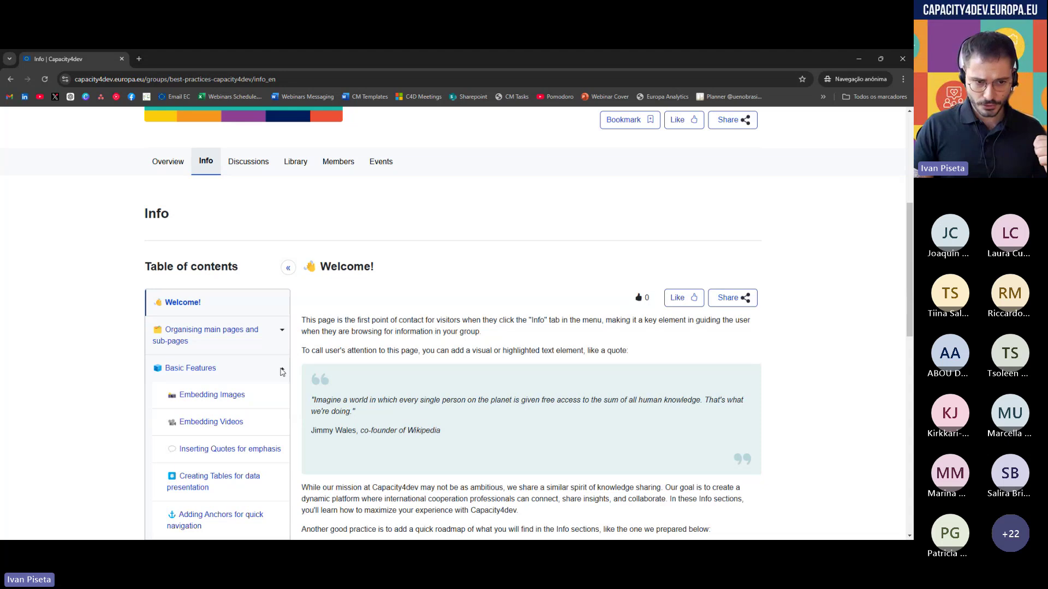
scroll(281, 372, down, 2)
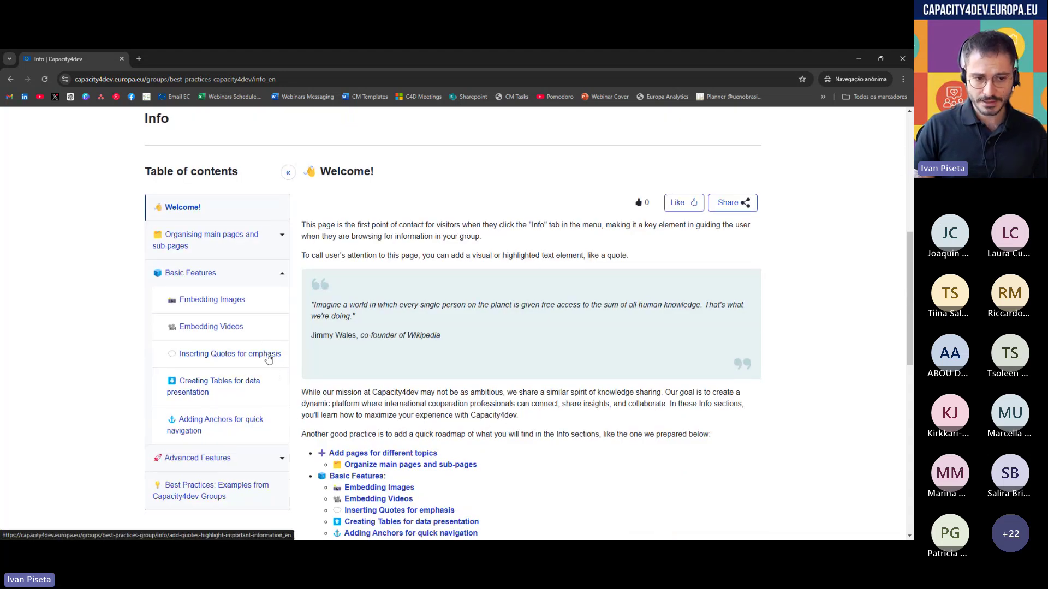
click(281, 458)
scroll(278, 458, down, 1)
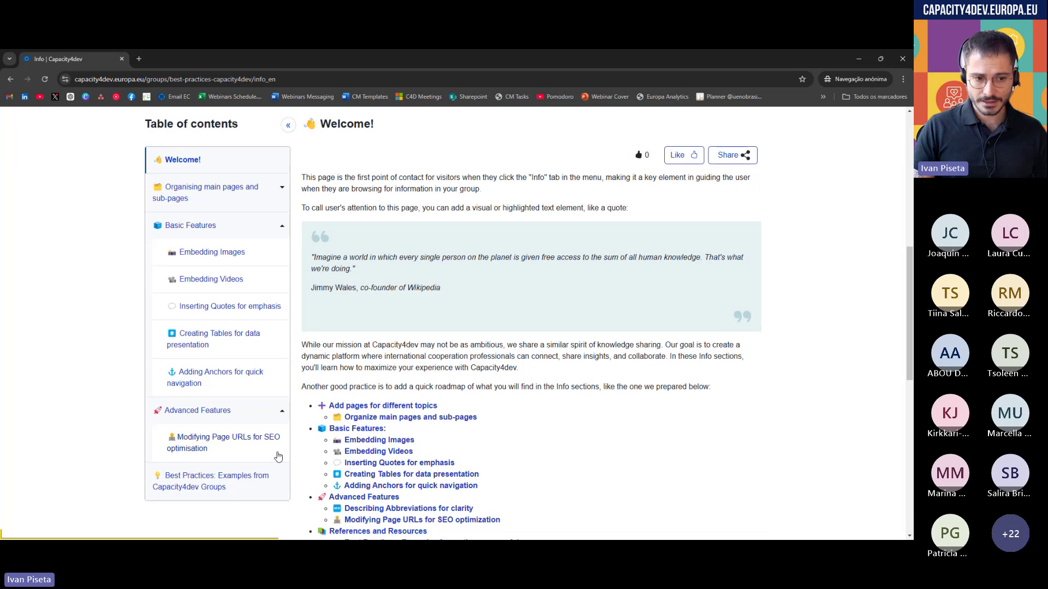
scroll(295, 426, up, 3)
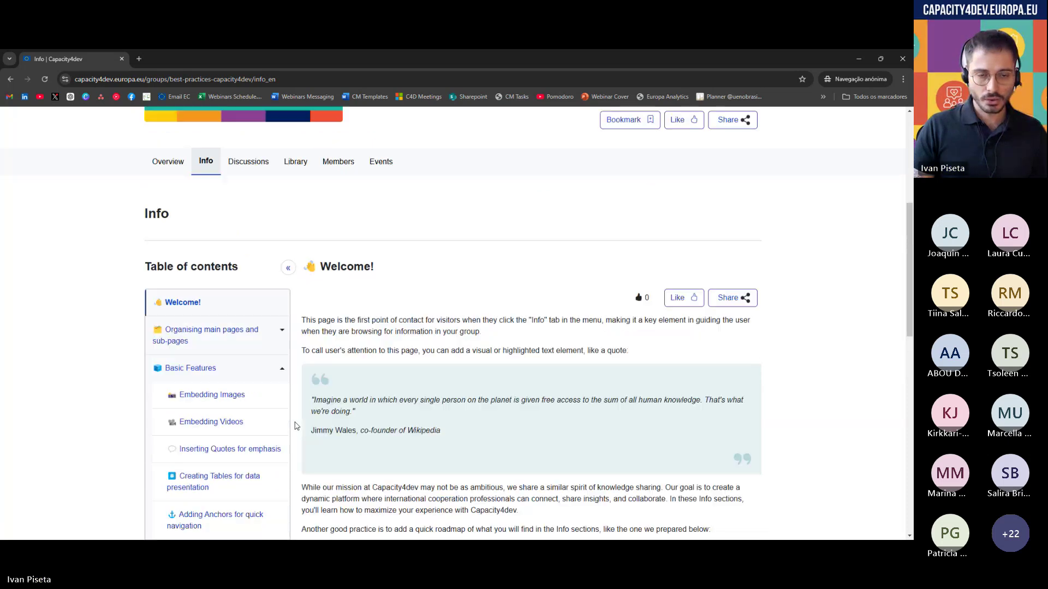
scroll(294, 425, down, 2)
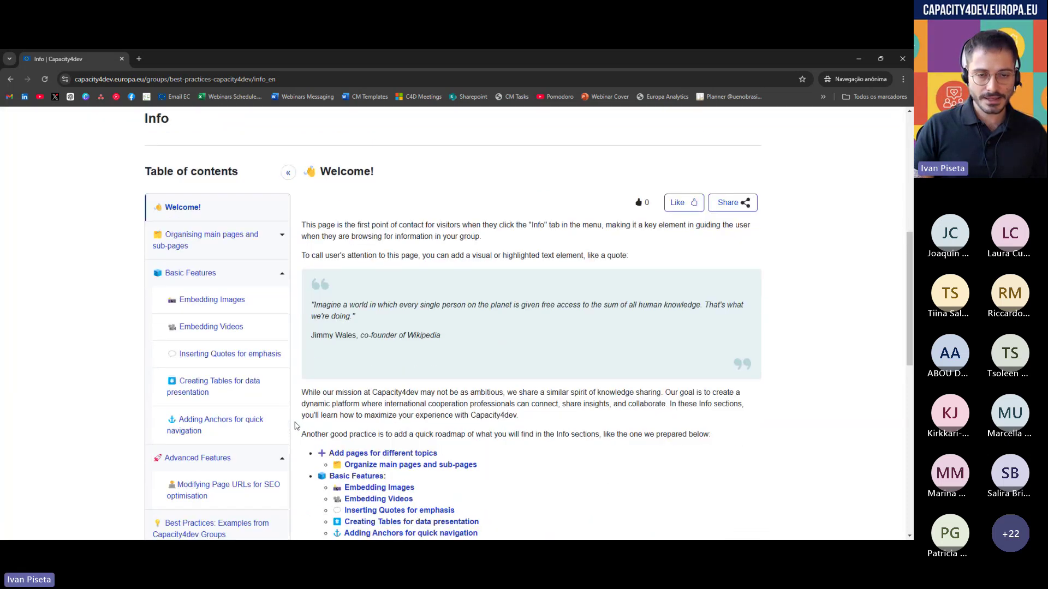
- Open the info page "Modifying Page URLs for SEO optimisation" and read its benefits, best practices and practical examples
scroll(295, 426, down, 1)
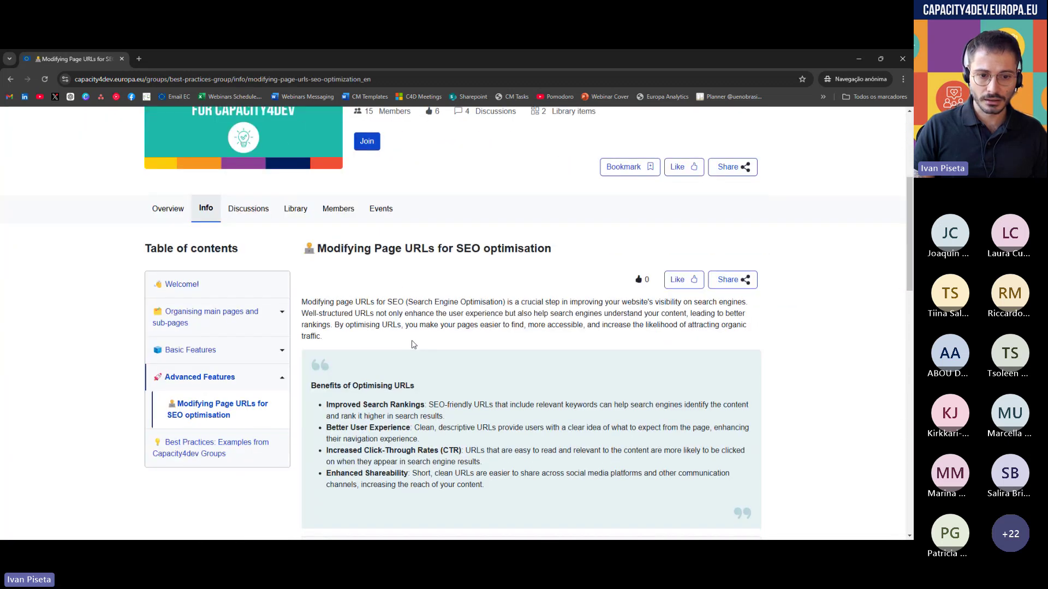
scroll(410, 348, down, 3)
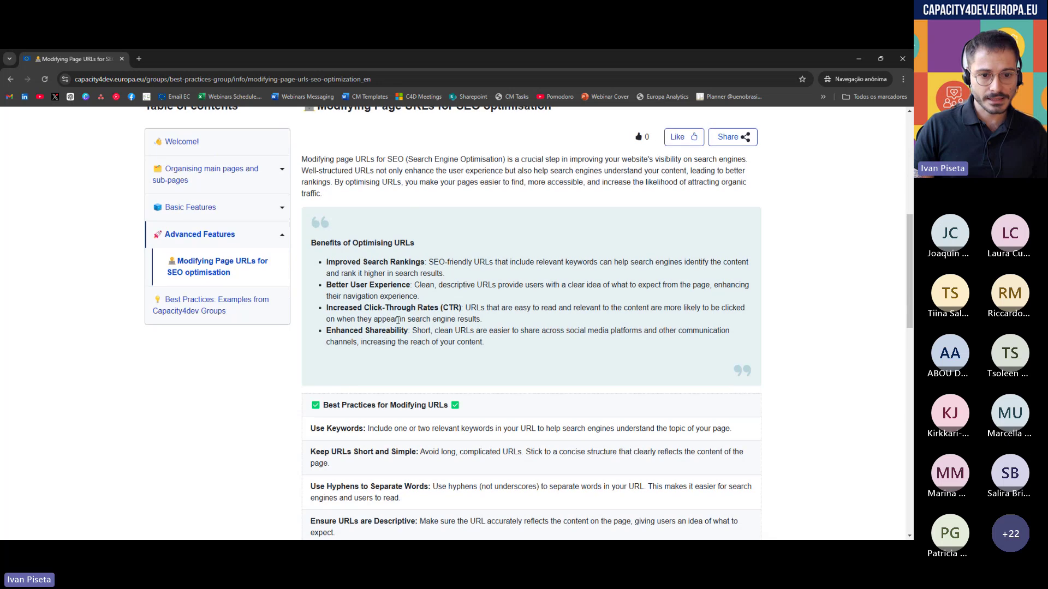
scroll(396, 324, down, 2)
scroll(401, 338, up, 3)
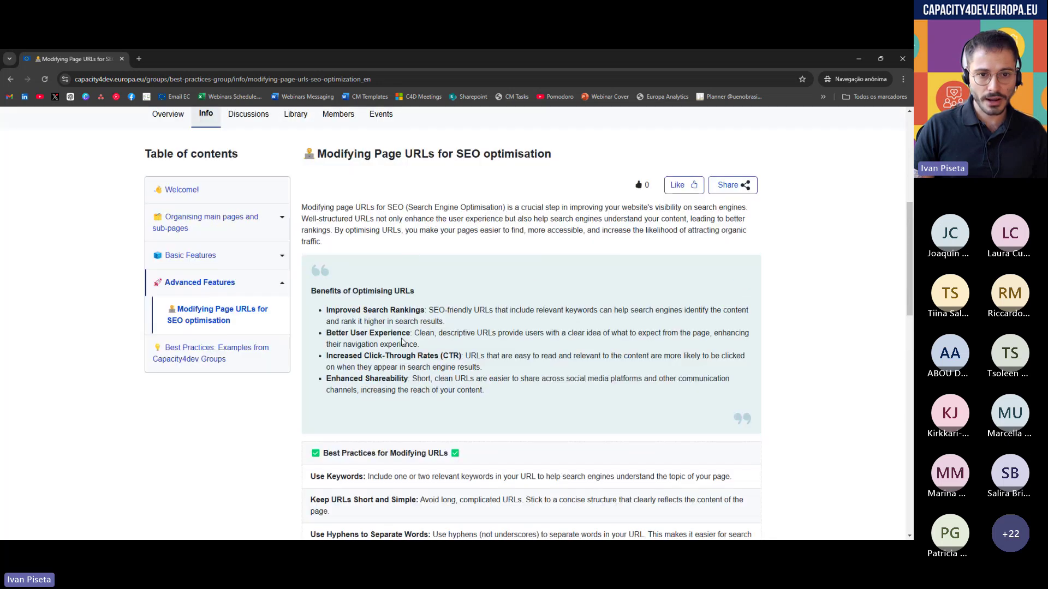
scroll(409, 346, down, 6)
scroll(410, 354, down, 3)
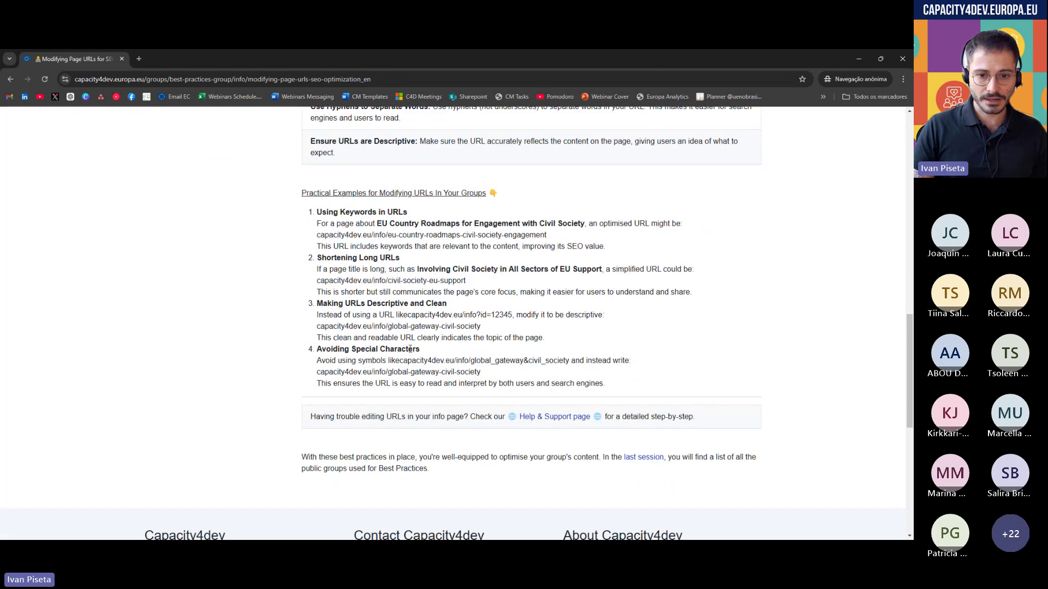
scroll(412, 346, up, 4)
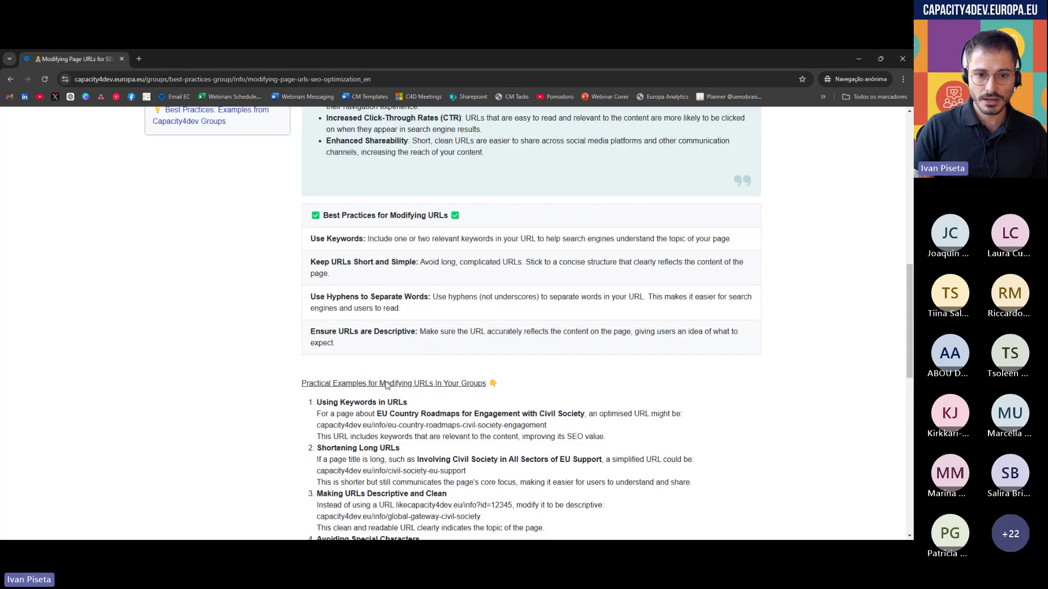
scroll(329, 399, up, 10)
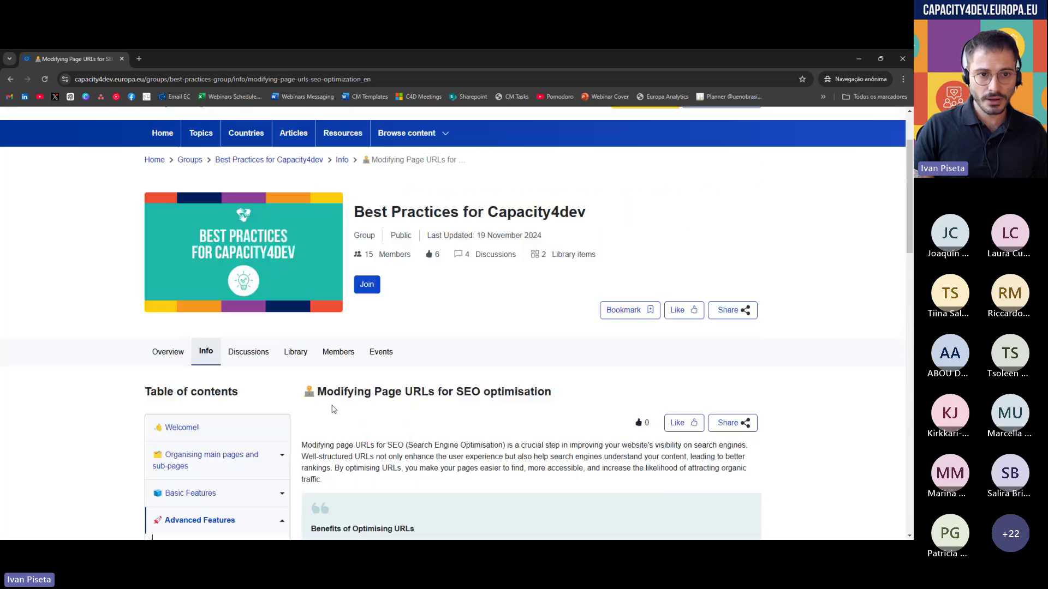
- Return to the group's Overview and highlight "best-practices-capacity4dev_en" in the page's web address
click(177, 355)
scroll(227, 382, down, 1)
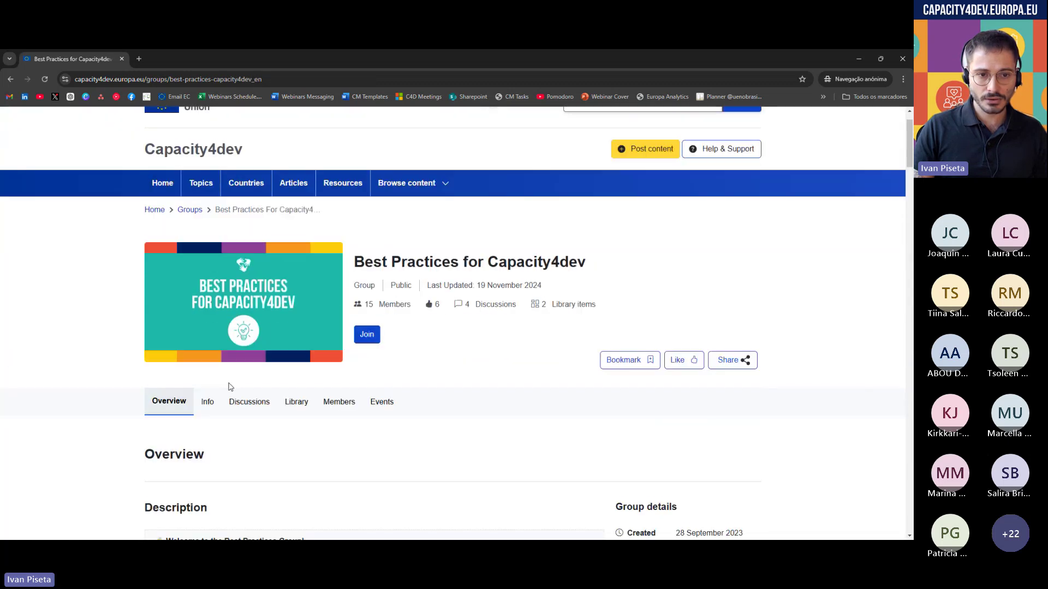
drag(263, 80, 191, 81)
click(193, 79)
click(293, 77)
scroll(405, 360, down, 2)
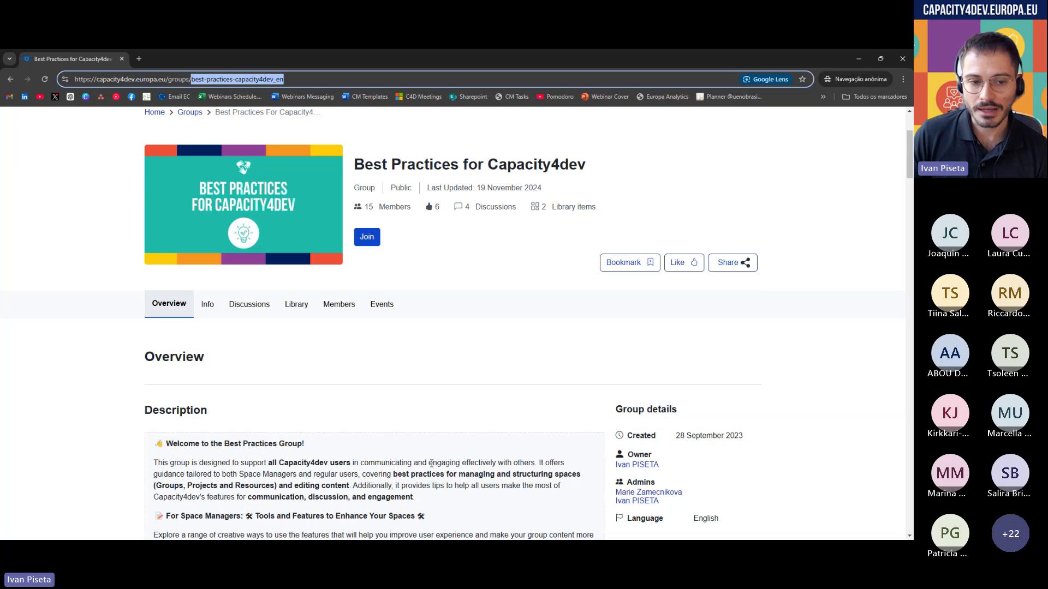
key(Return)
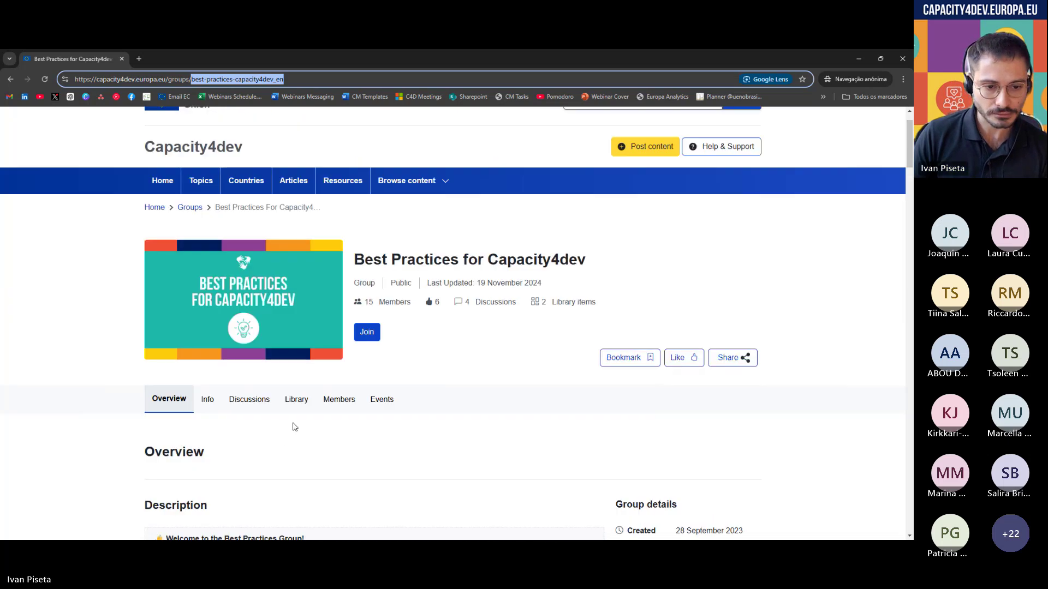
- Reopen the group's Info section and skim its page
scroll(279, 399, down, 1)
click(205, 353)
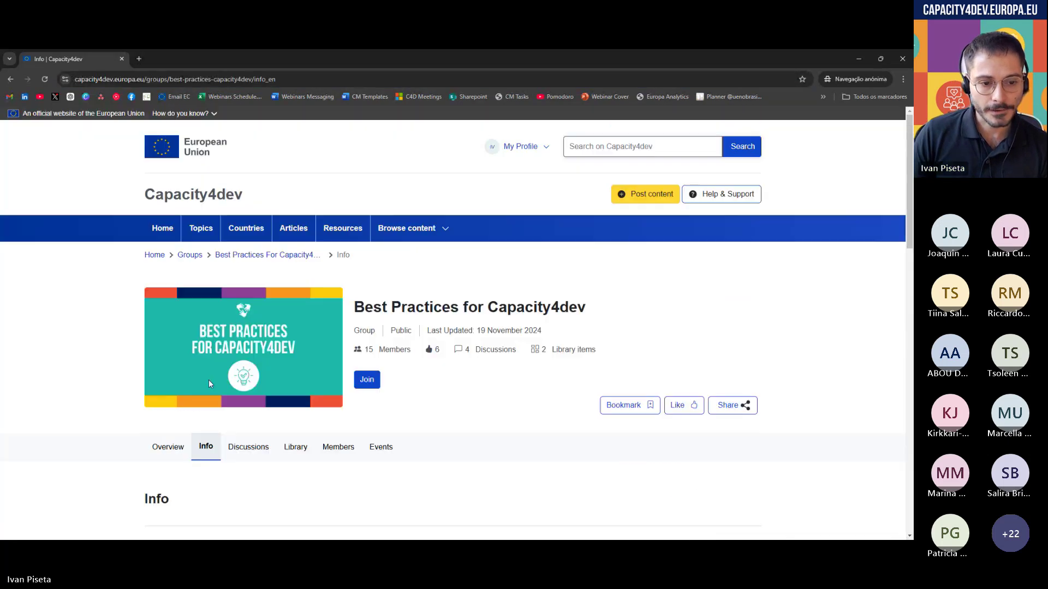
scroll(208, 380, down, 5)
- Open the group's Discussions section, look over its results and open the discussion "Best practice: using emojis"
scroll(208, 384, up, 2)
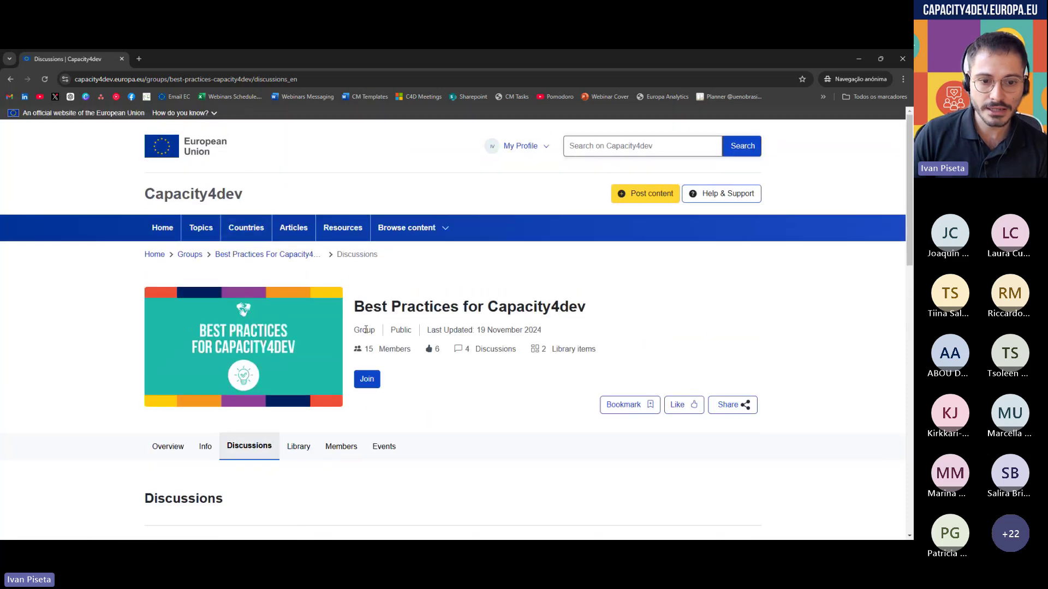
scroll(365, 329, down, 6)
scroll(339, 312, up, 3)
scroll(339, 311, down, 3)
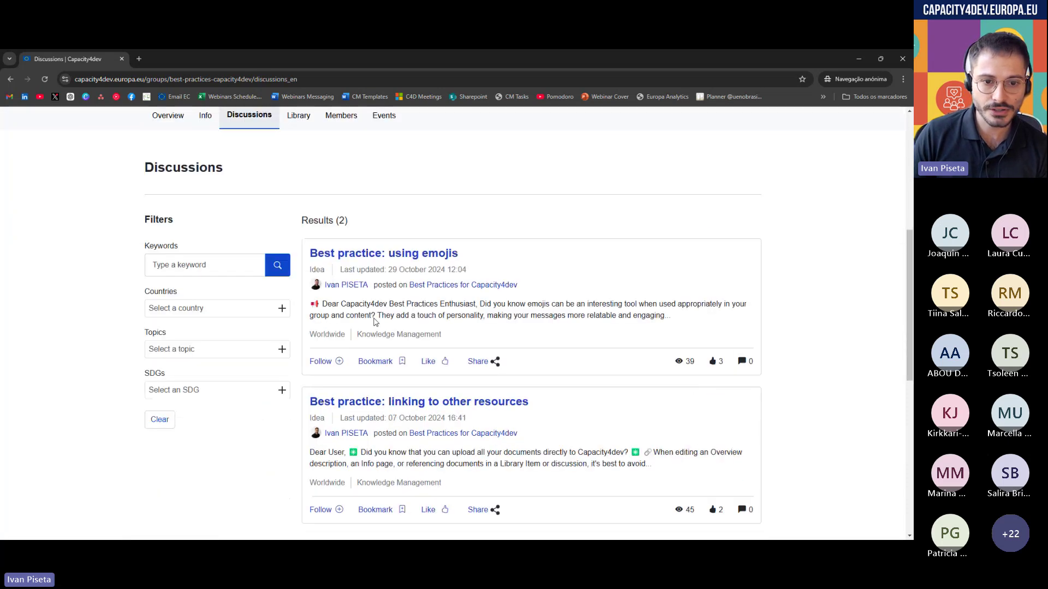
click(402, 255)
scroll(435, 313, down, 3)
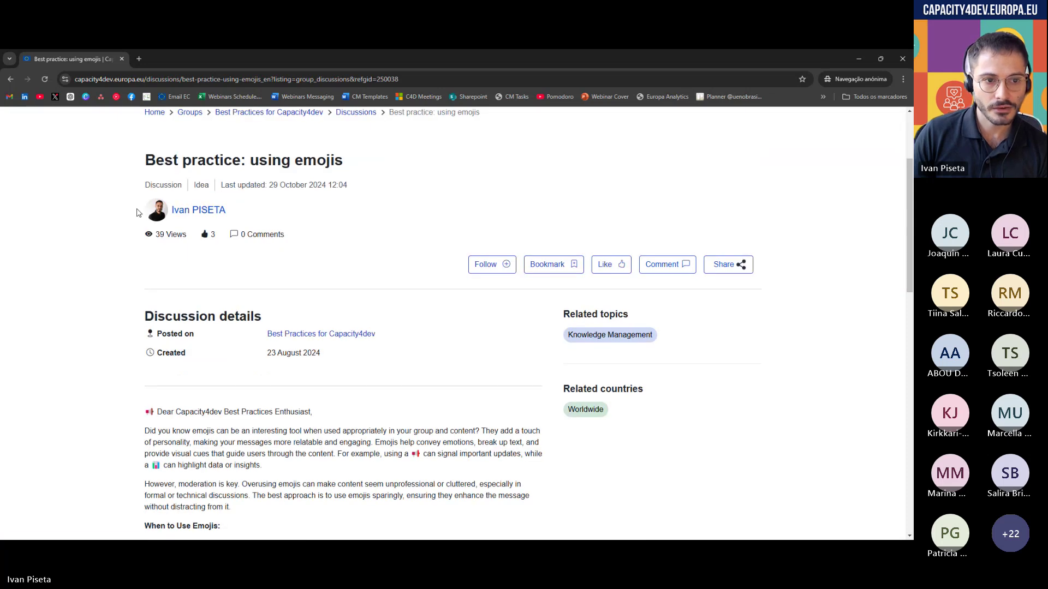
- Highlight the discussion's title and skim its details and body text
drag(150, 163, 344, 161)
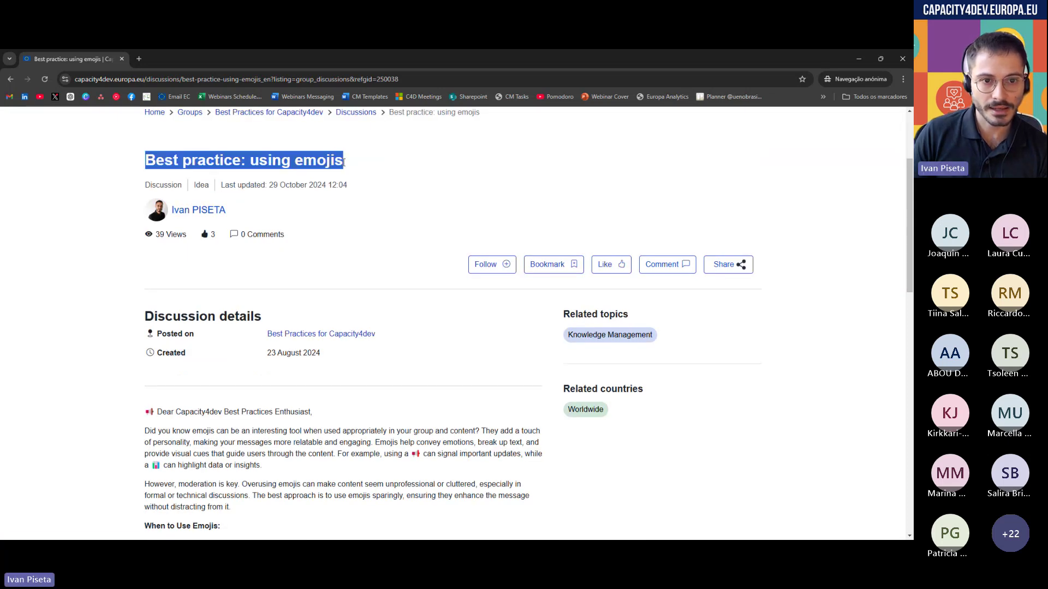
scroll(389, 274, down, 3)
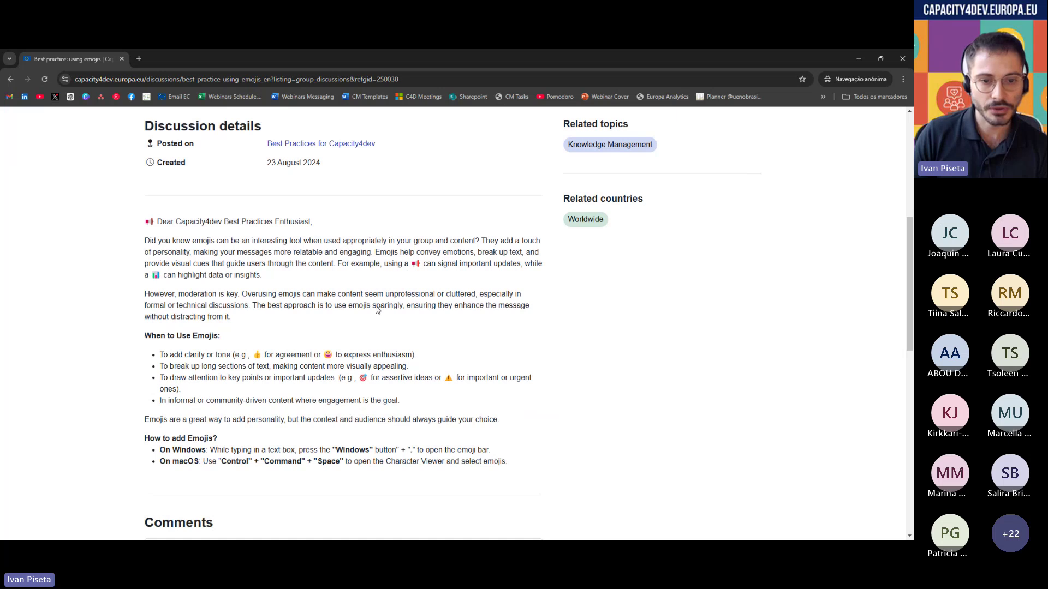
click(424, 274)
scroll(392, 346, up, 2)
scroll(391, 346, down, 1)
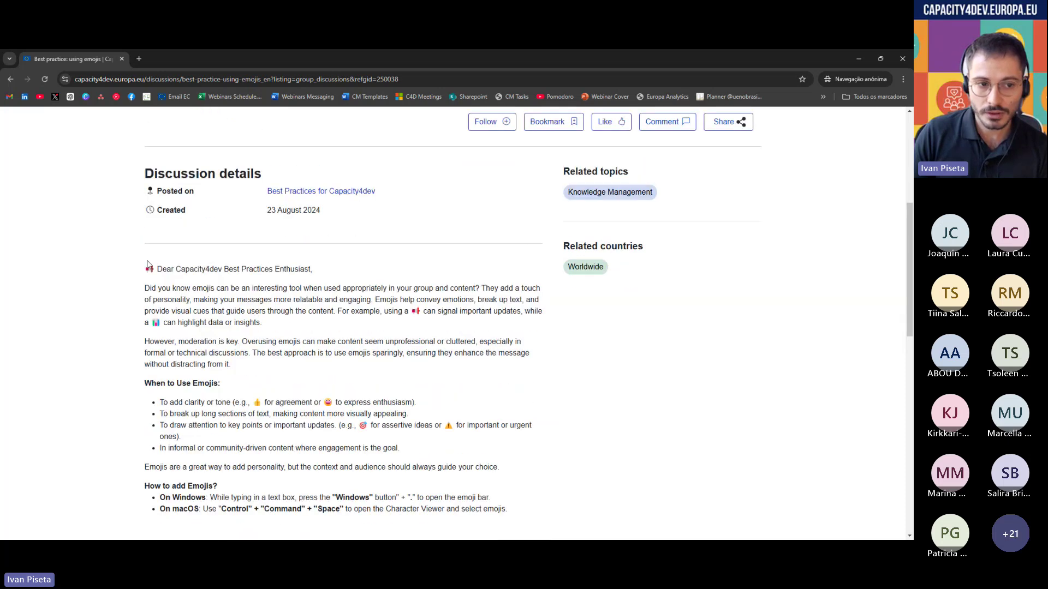
- Highlight the greeting line "Dear Capacity4dev Best Practices Enthusiast," and read the guidance on when to use emojis
drag(157, 272, 182, 271)
drag(328, 270, 286, 268)
drag(194, 269, 137, 280)
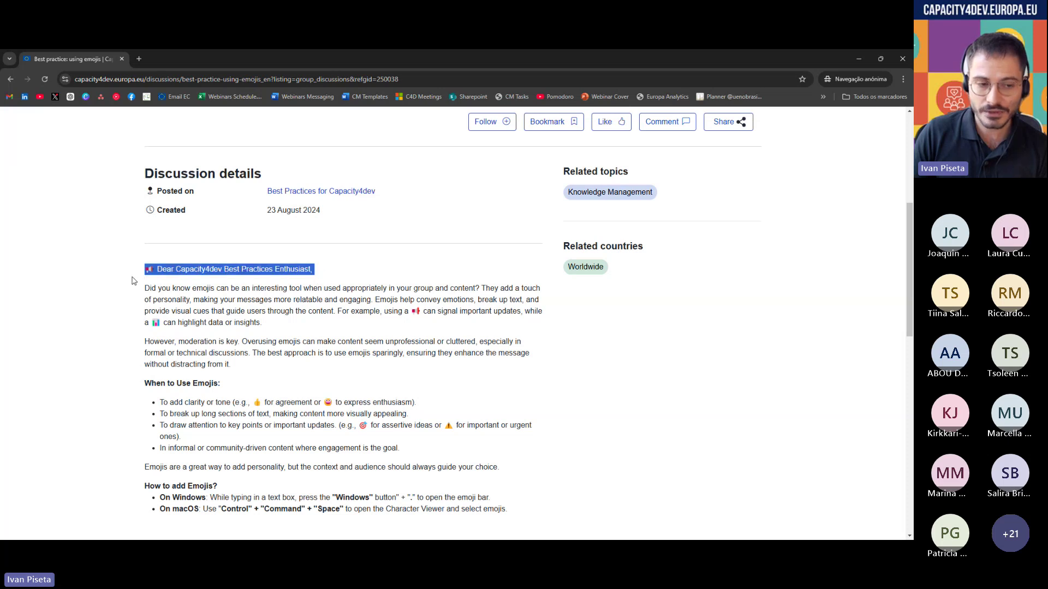
click(167, 339)
scroll(168, 340, down, 1)
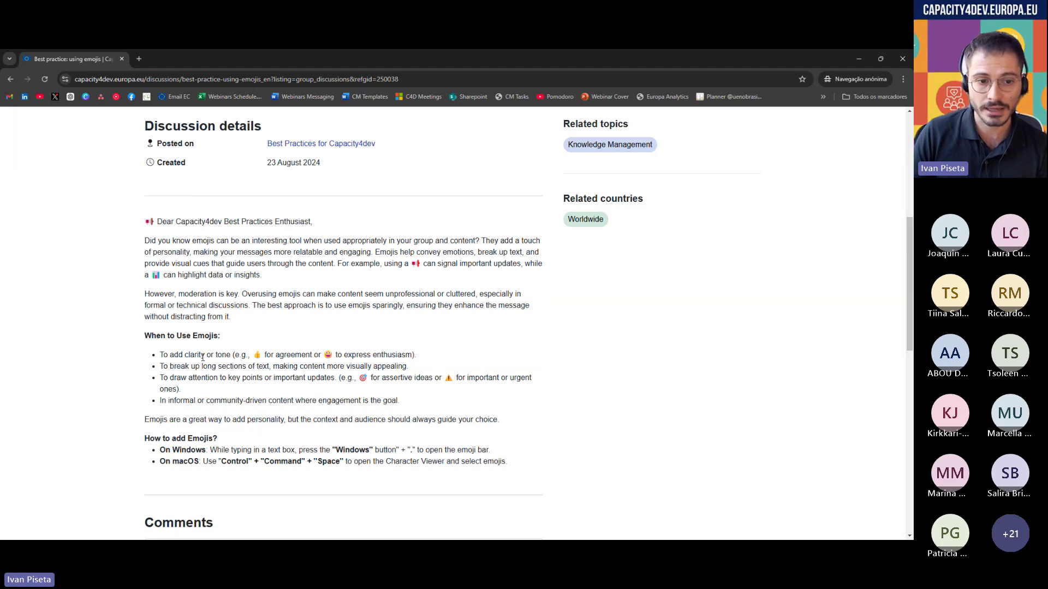
scroll(186, 338, down, 2)
scroll(206, 358, up, 2)
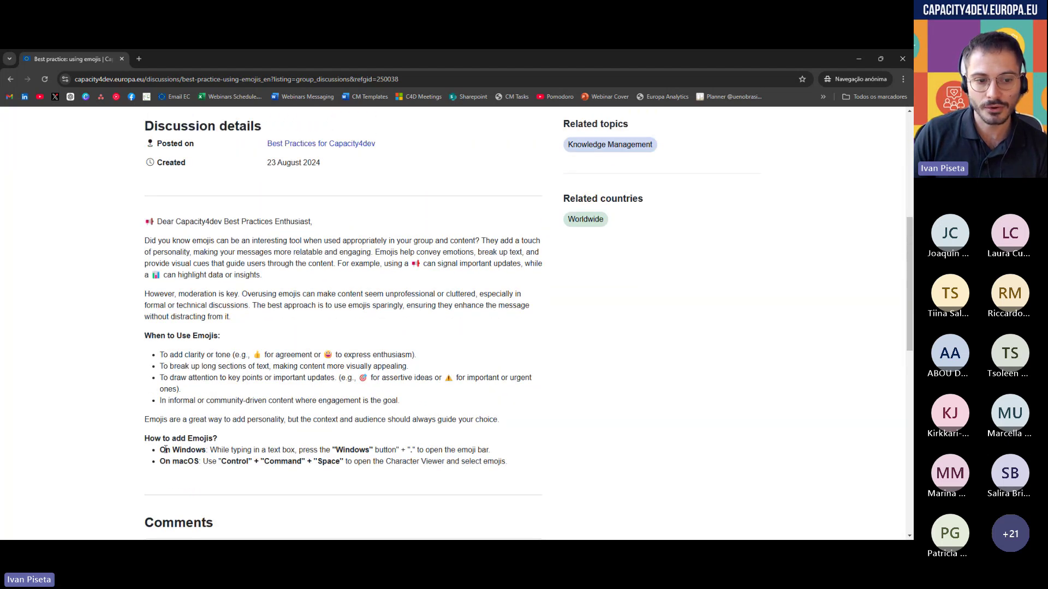
- Examine the "How to add Emojis?" instructions for Windows and macOS, highlighting parts of the text
drag(160, 450, 375, 452)
click(291, 462)
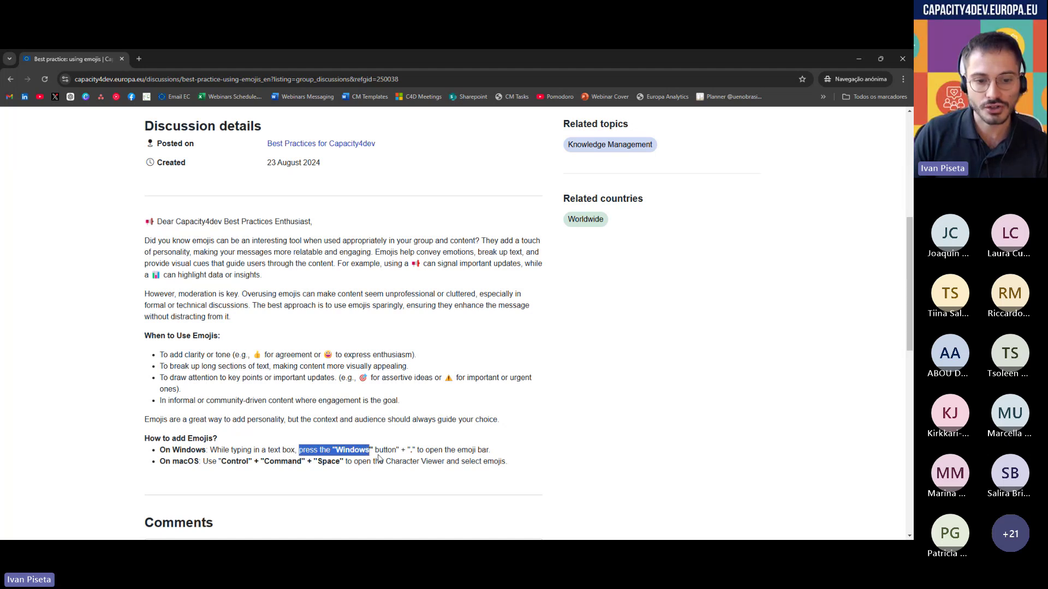
click(378, 458)
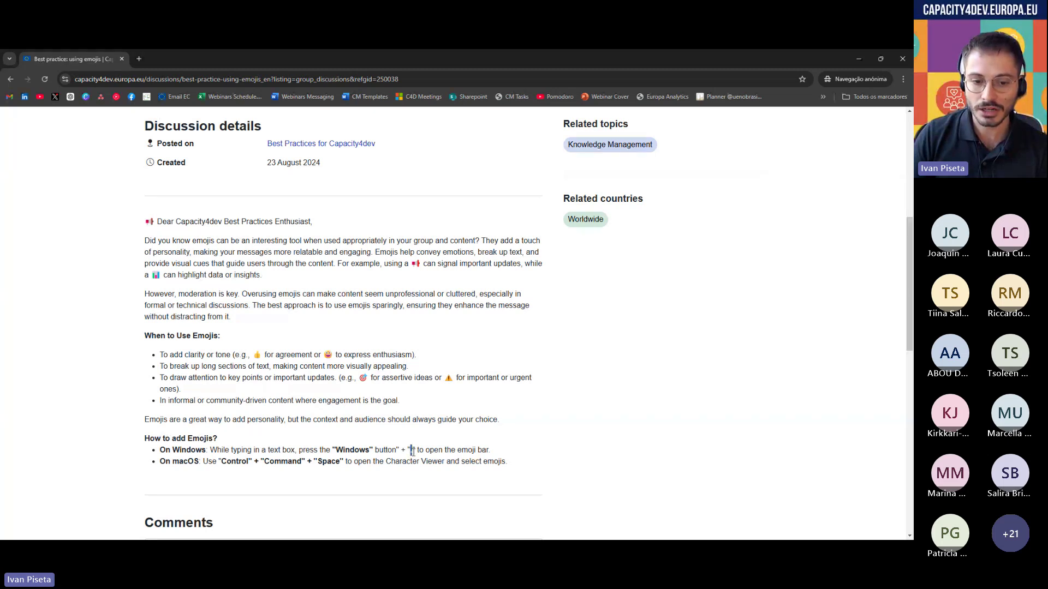
double_click(379, 462)
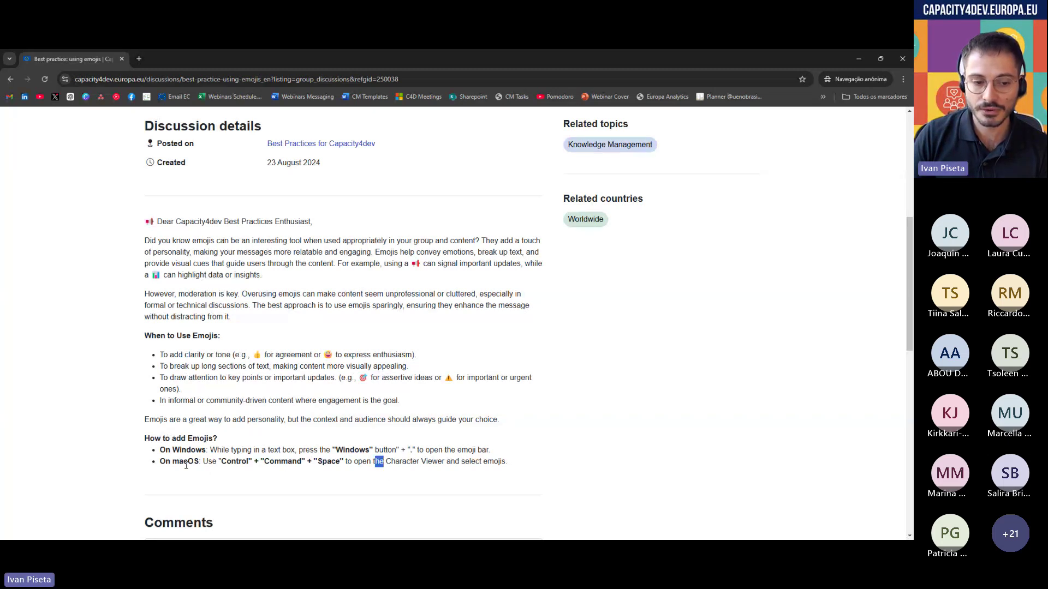
click(228, 463)
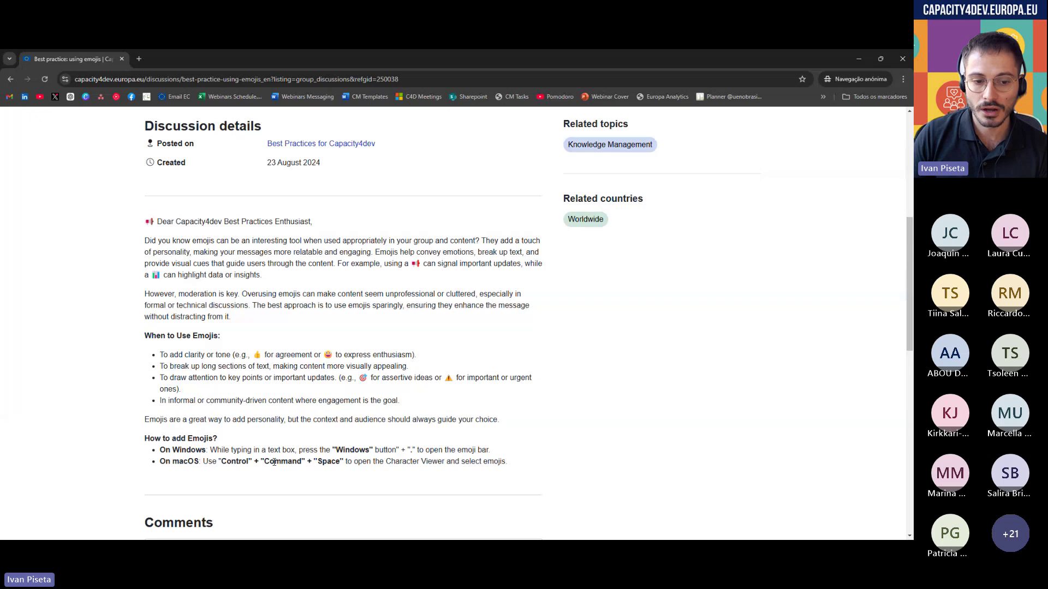
scroll(357, 482, up, 6)
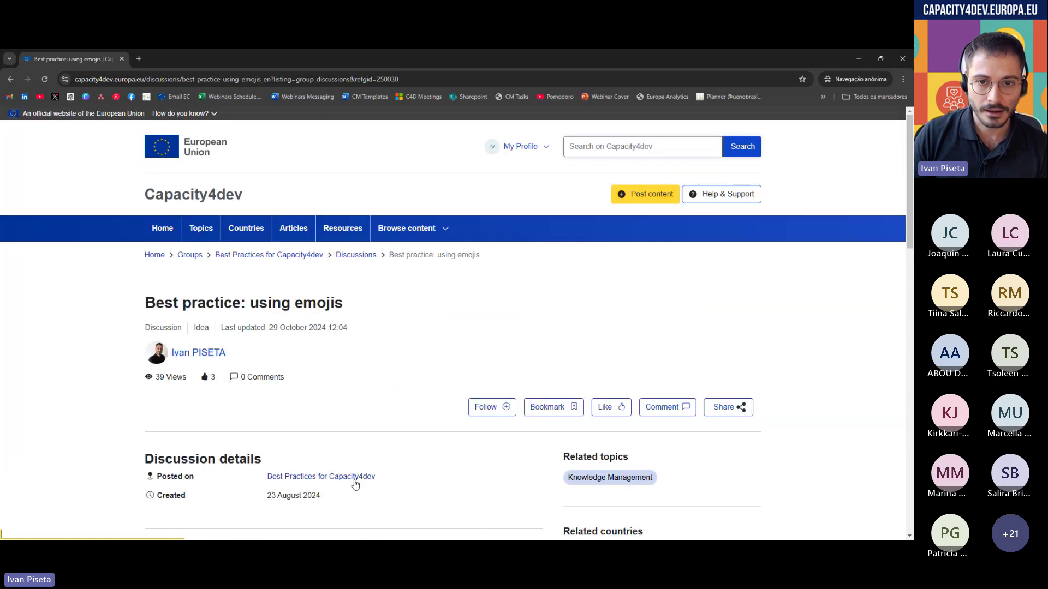
- Demonstrate emoji entry by inserting three person emojis in the site search field, and clear the field
click(623, 145)
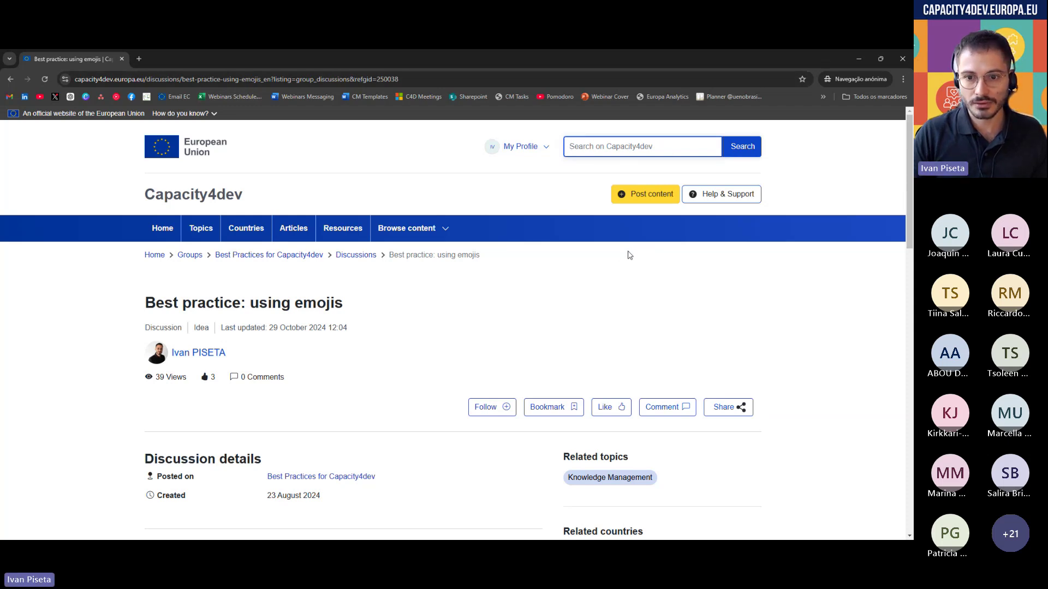
text(👤)
key(ctrl+v)
key(ctrl+v)
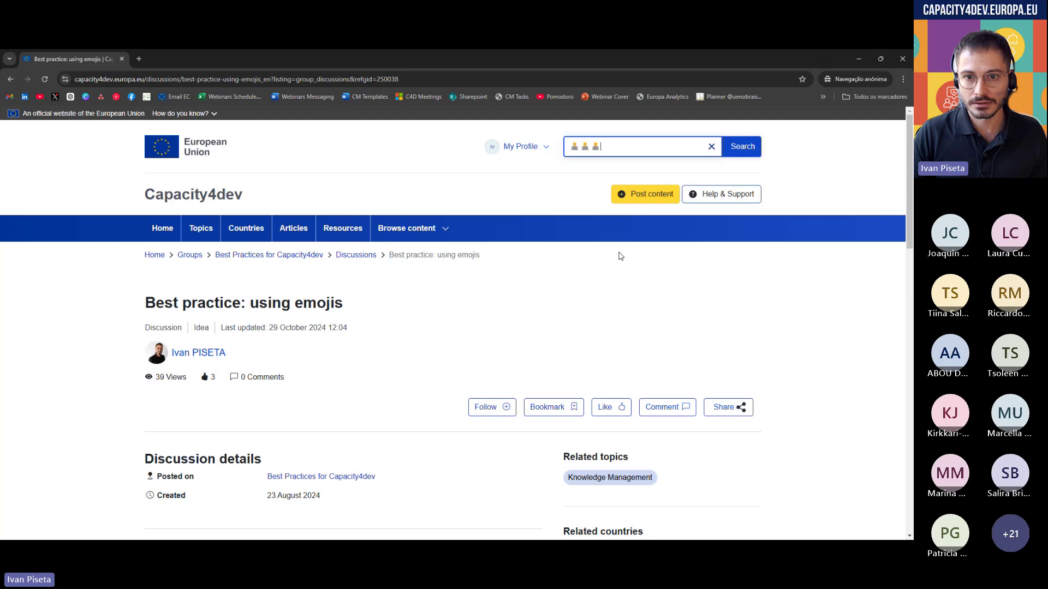
click(712, 147)
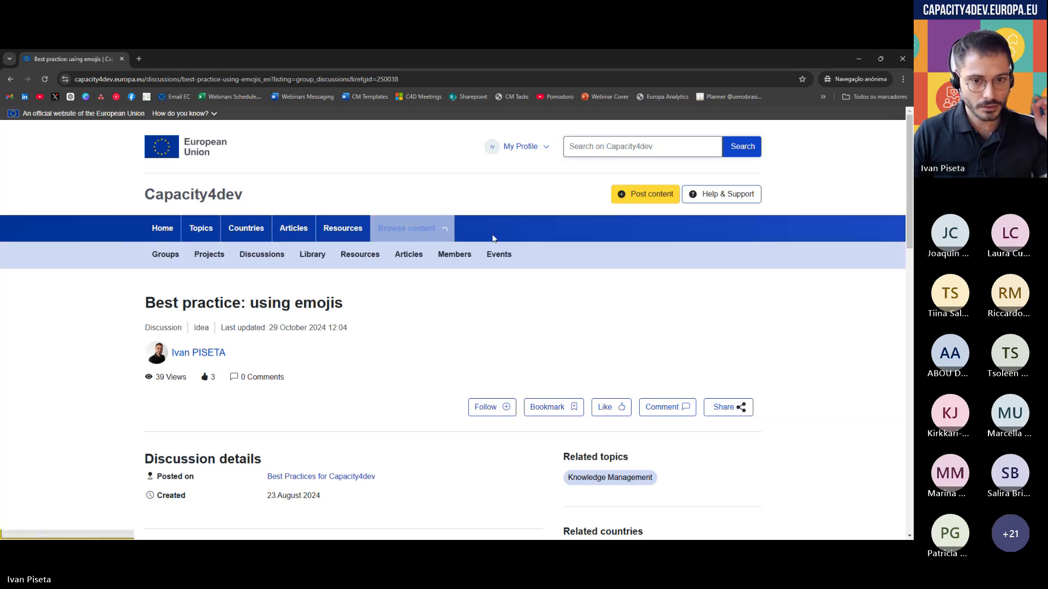
- Open the Library listing from the platform's browsable content
mouse_move(409, 224)
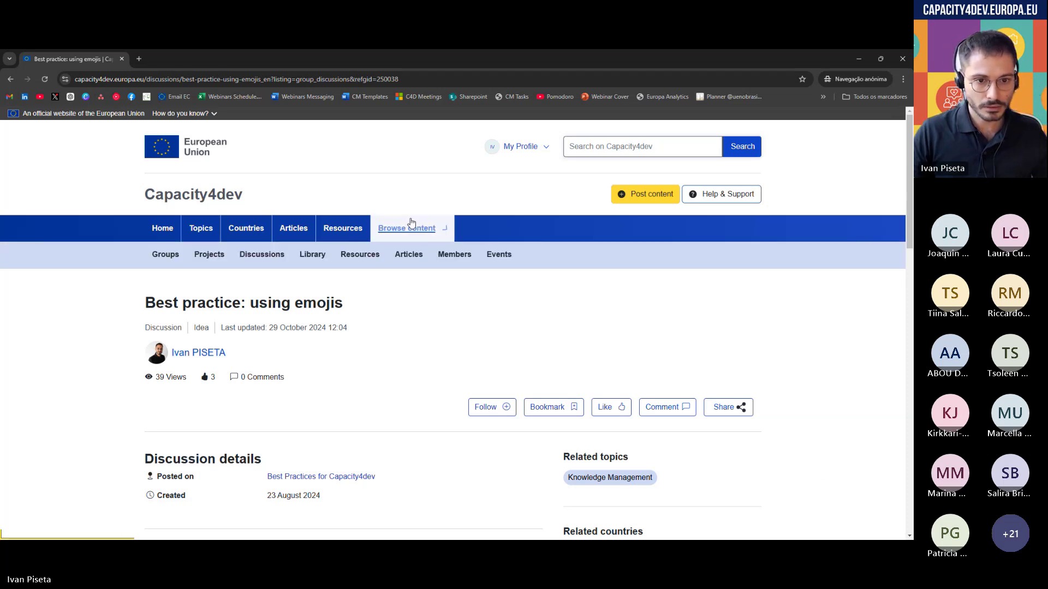
click(311, 258)
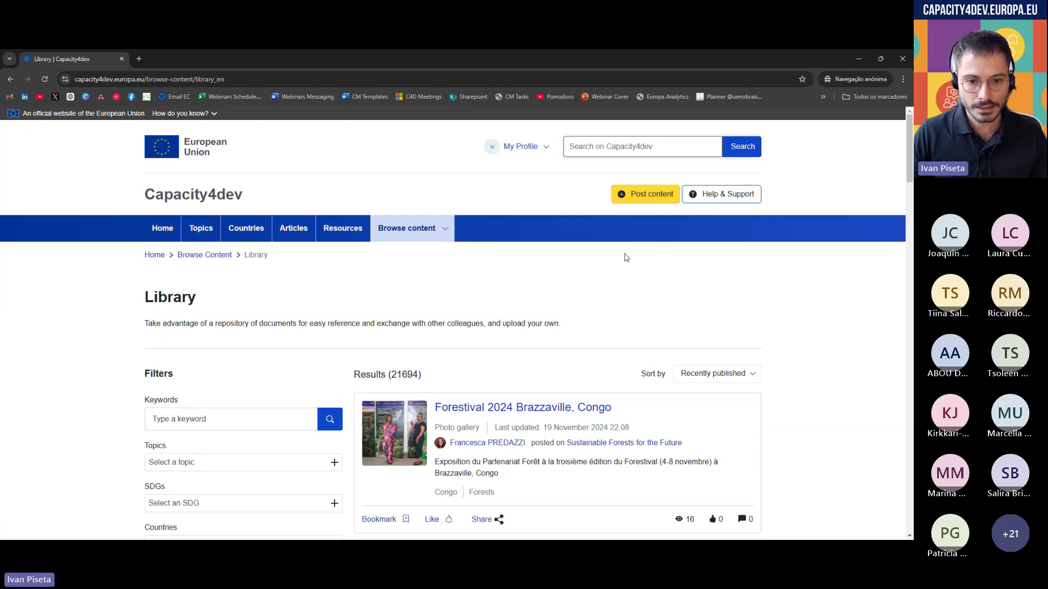
- Open the Groups listing from the browsable content and start a new group request
mouse_move(407, 228)
click(155, 255)
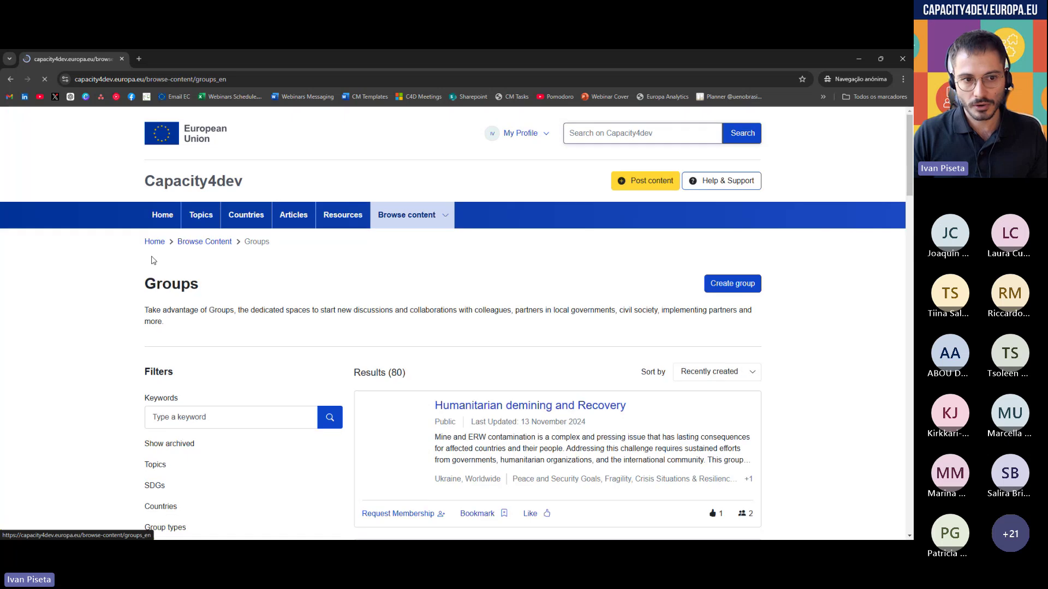
click(742, 304)
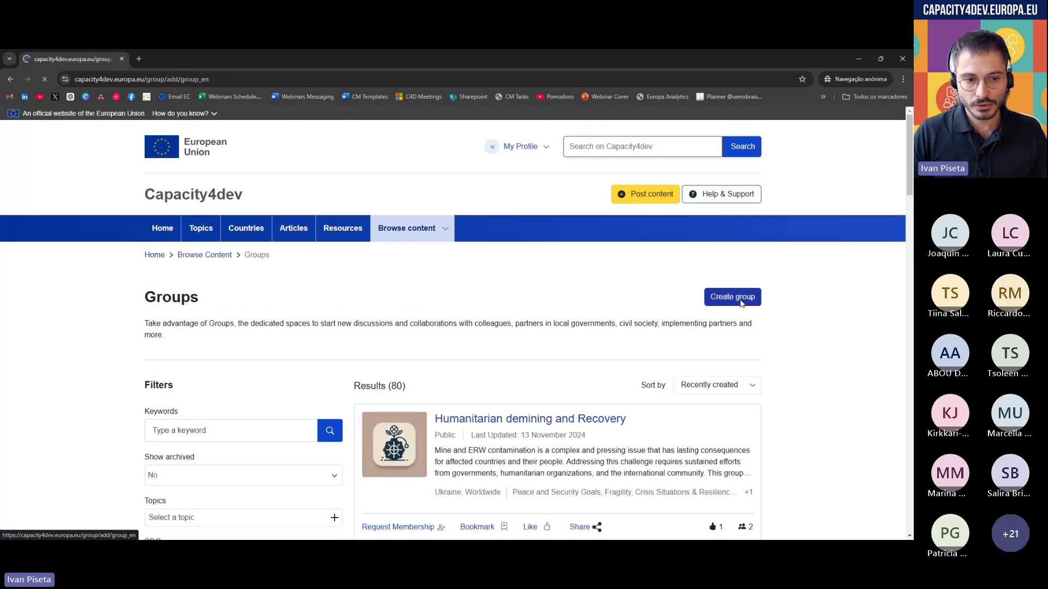
- Review the request form's details, topics, countries, banner and thumbnail fields, highlighting the banner's required 446 x 270 pixel size
scroll(376, 326, down, 3)
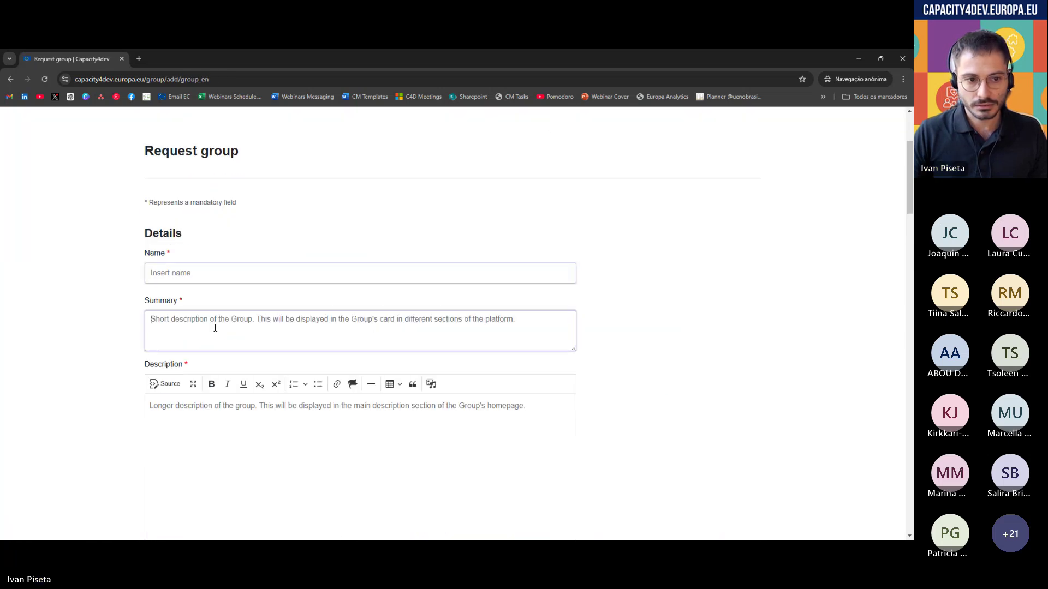
scroll(215, 306, down, 9)
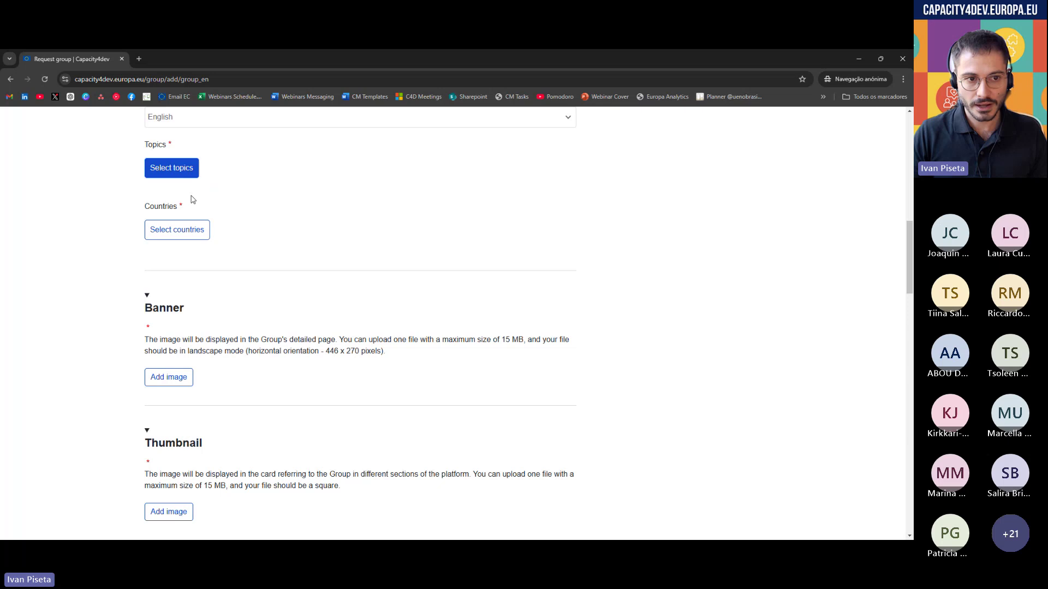
scroll(186, 284, down, 2)
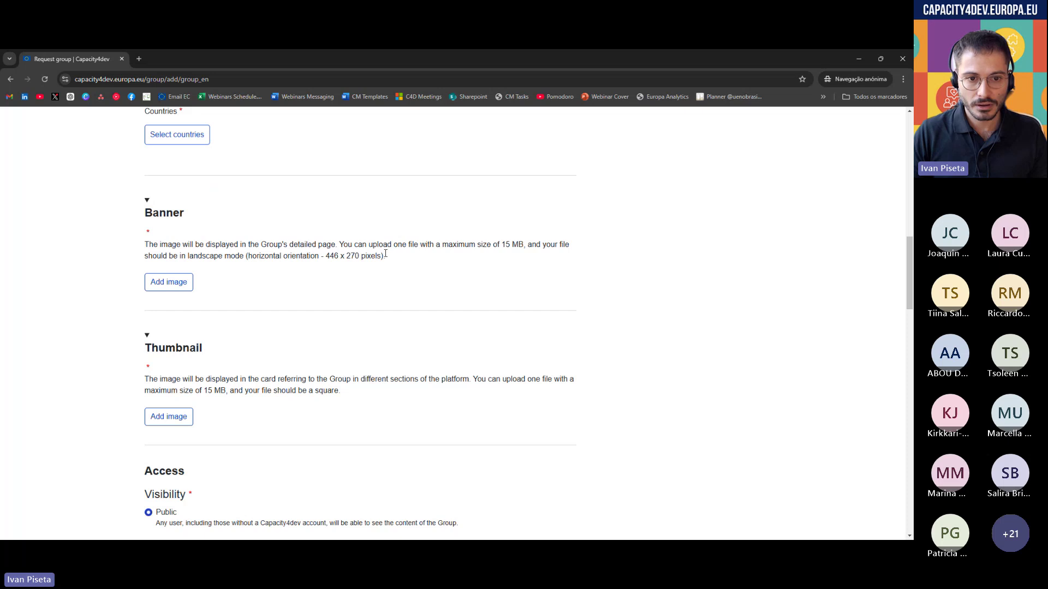
drag(386, 256, 322, 254)
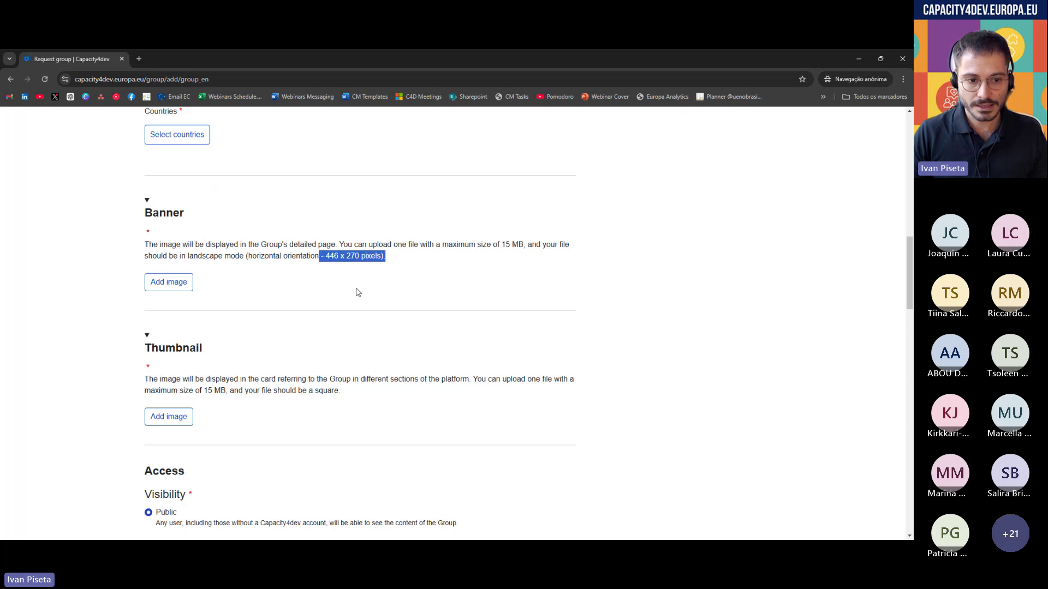
scroll(332, 358, down, 3)
scroll(357, 189, up, 3)
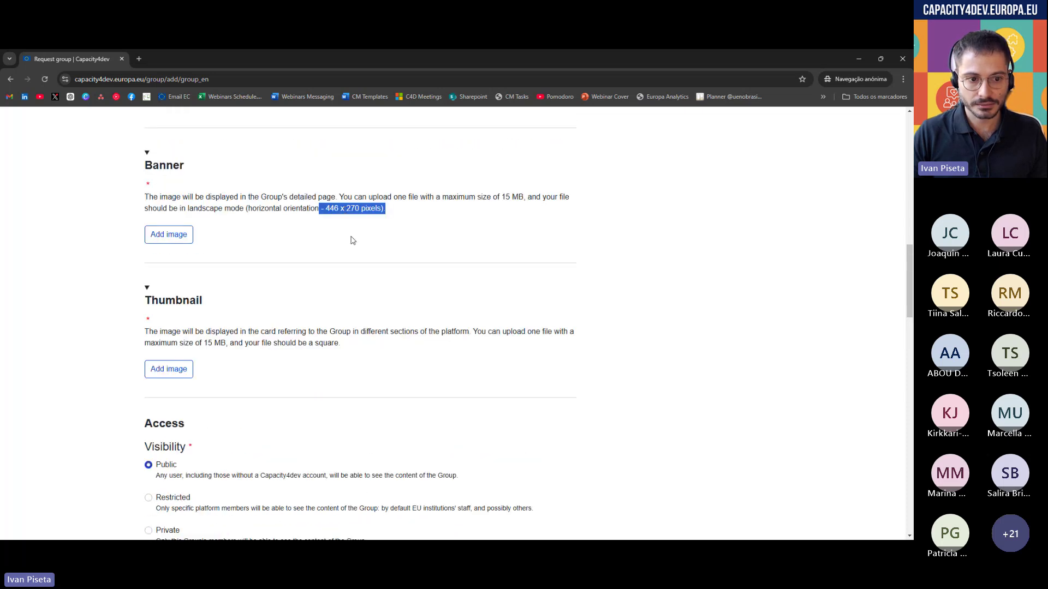
- Switch the group's visibility between Public, Restricted and Private to compare the access options, ending on Public
scroll(352, 240, down, 4)
click(263, 259)
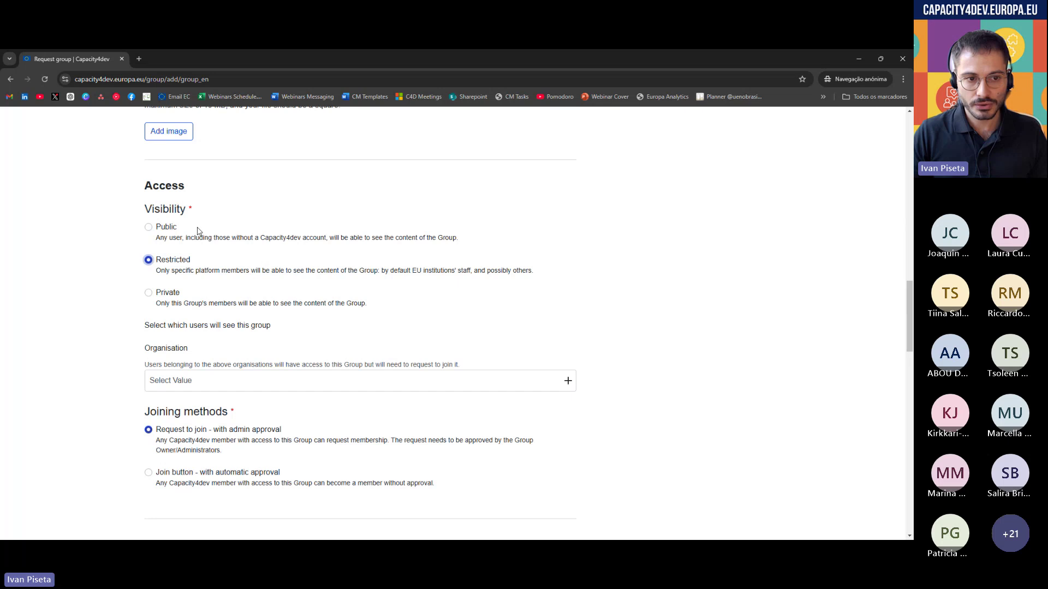
click(148, 227)
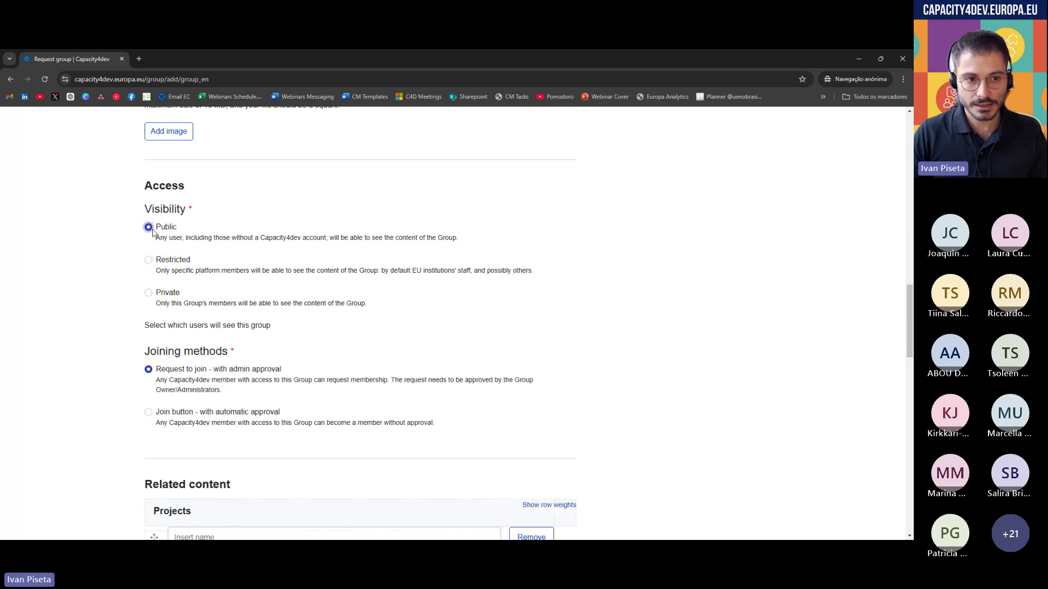
click(148, 260)
click(148, 227)
click(148, 294)
click(148, 261)
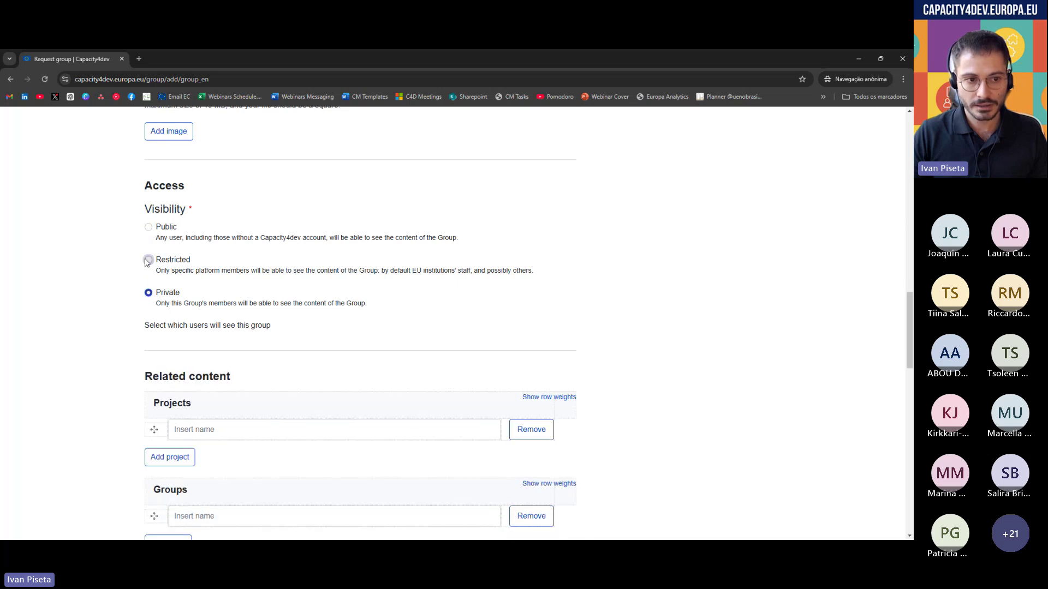
click(149, 227)
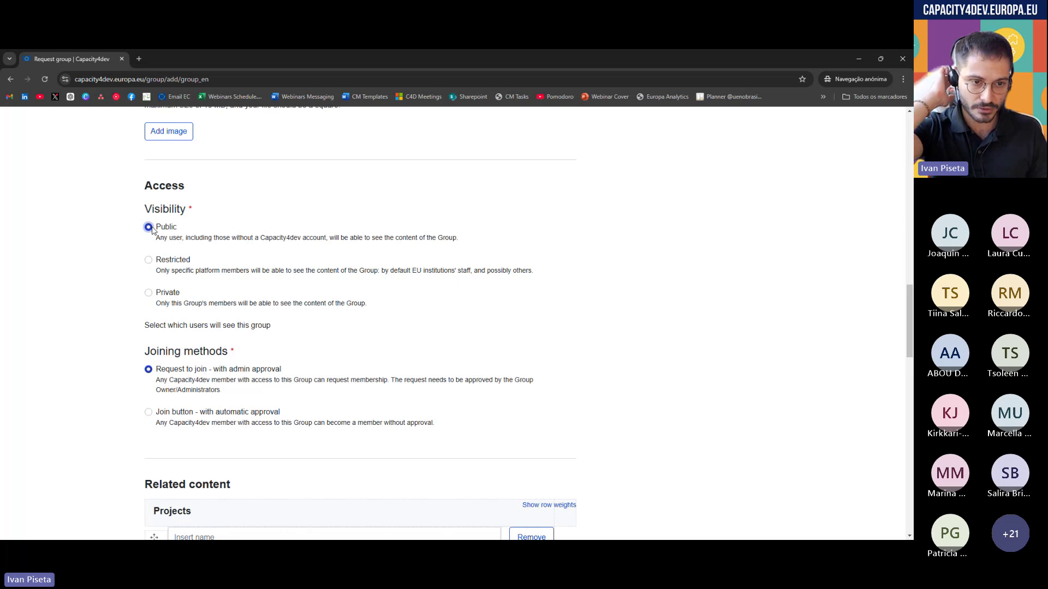
click(148, 261)
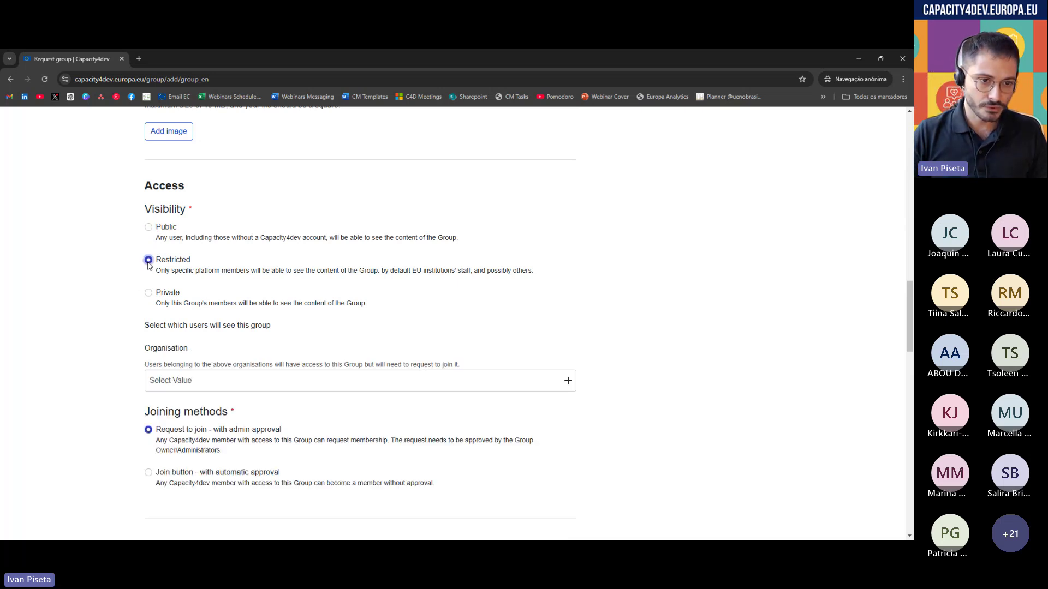
click(148, 227)
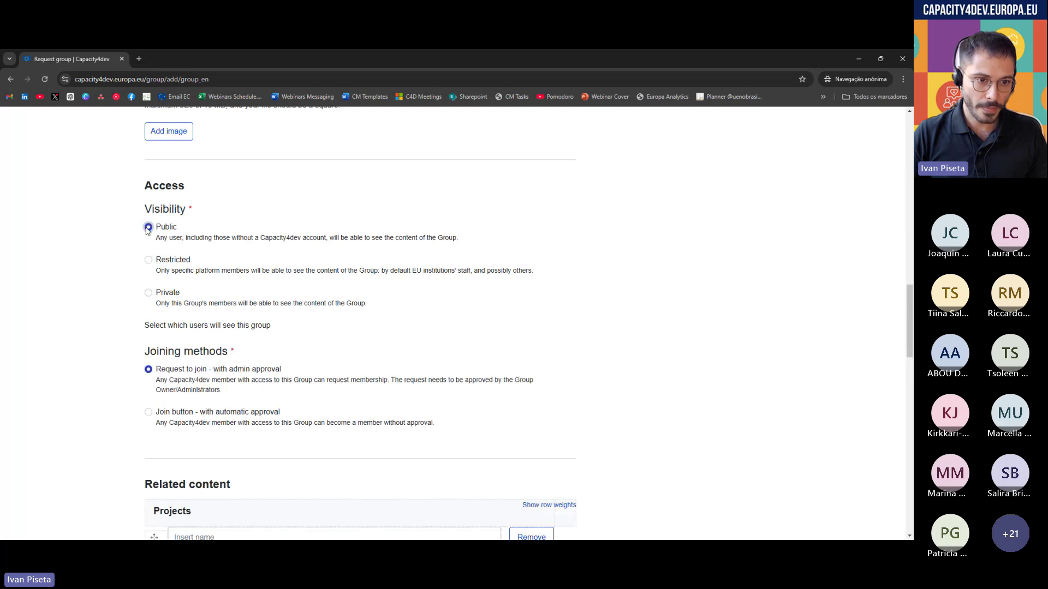
click(148, 261)
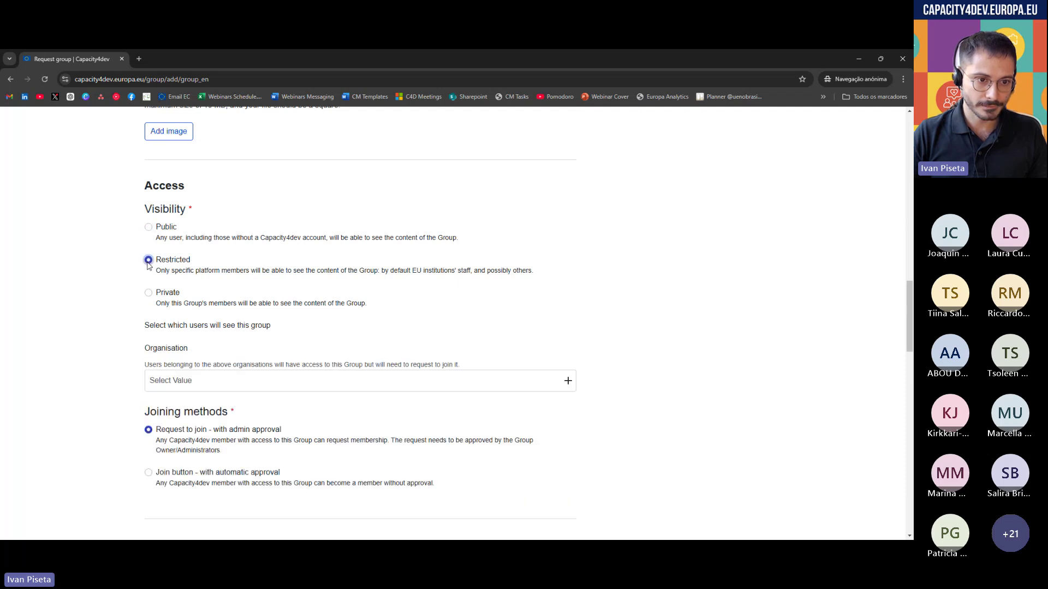
click(149, 228)
click(148, 260)
click(148, 293)
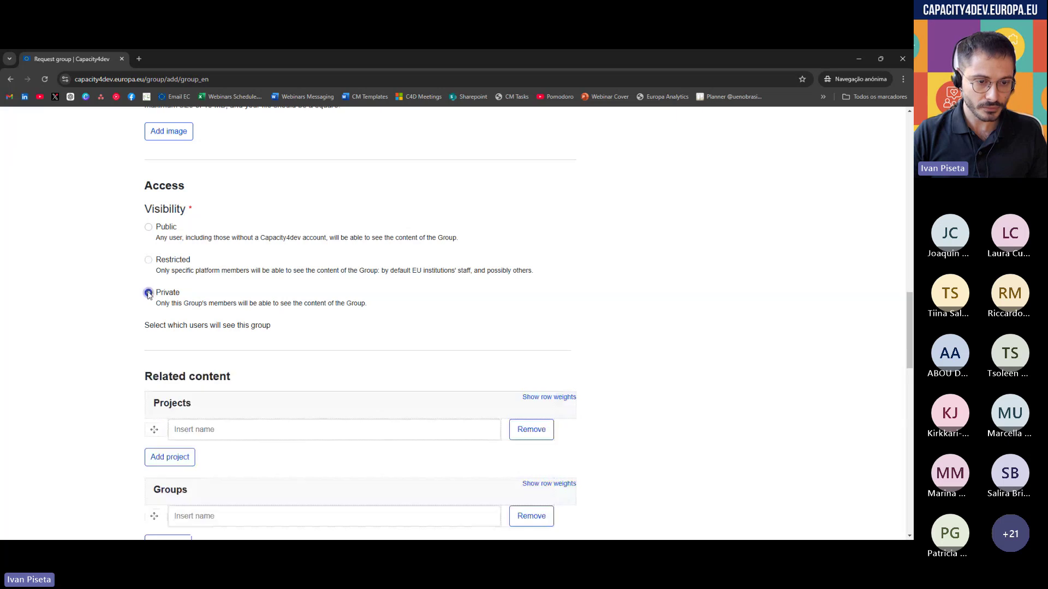
click(154, 260)
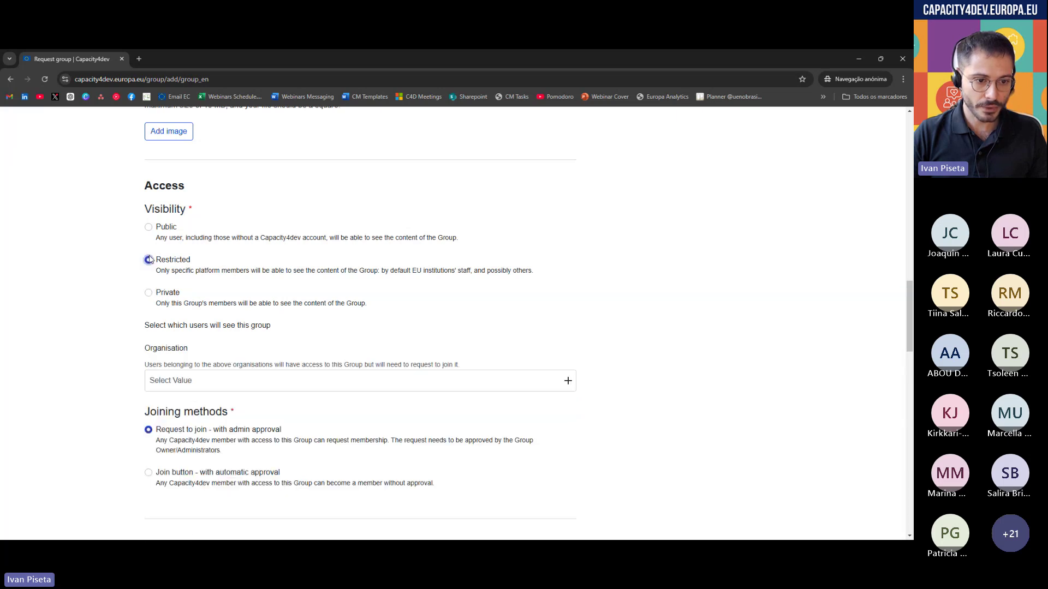
click(148, 228)
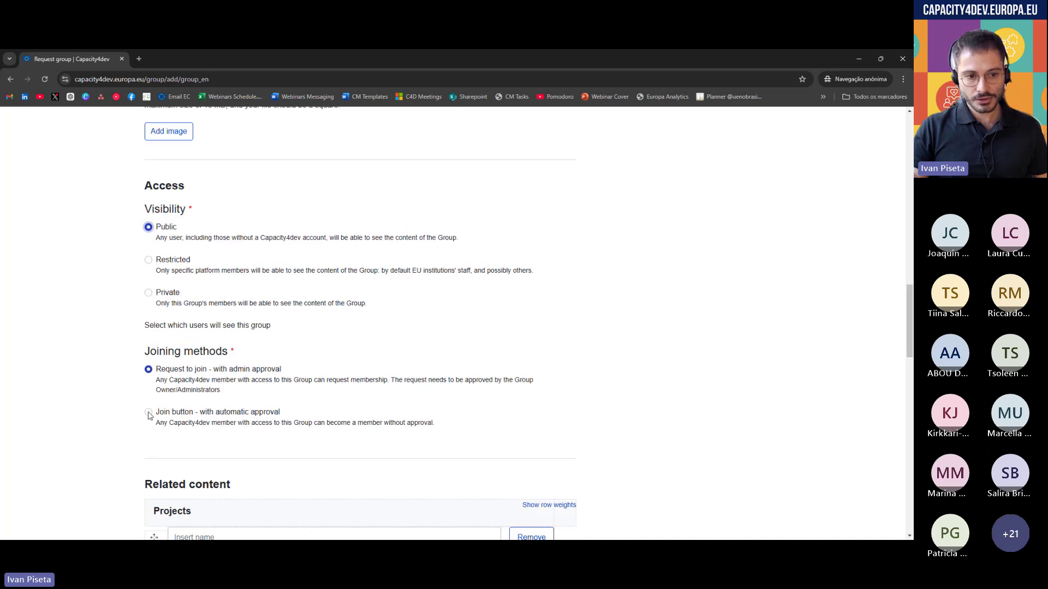
- Highlight the "Joining methods" heading in the access section and clear the highlight
triple_click(164, 351)
drag(228, 351, 206, 351)
click(141, 356)
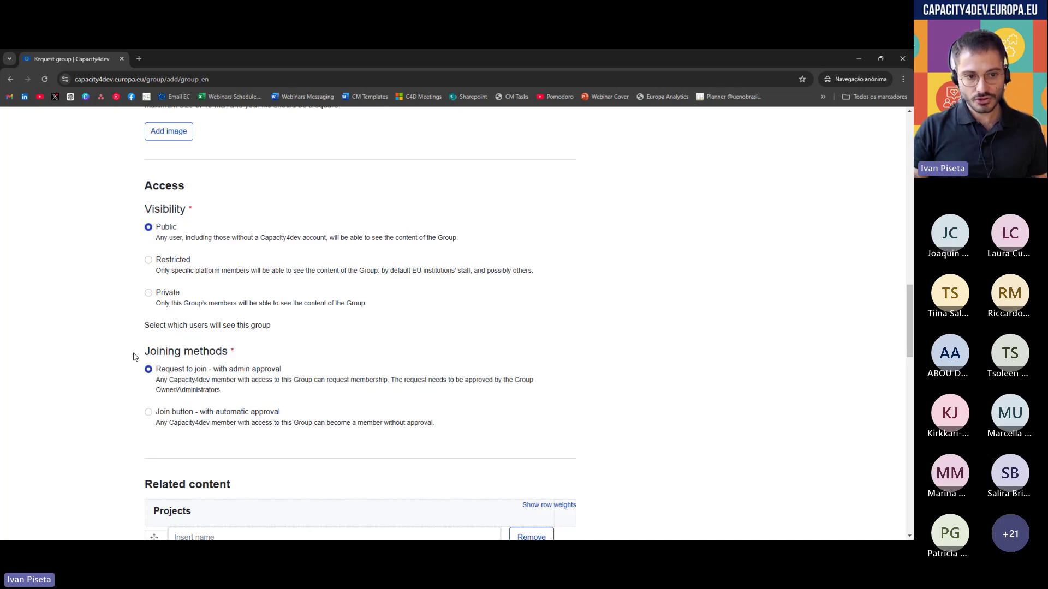
triple_click(149, 347)
click(145, 364)
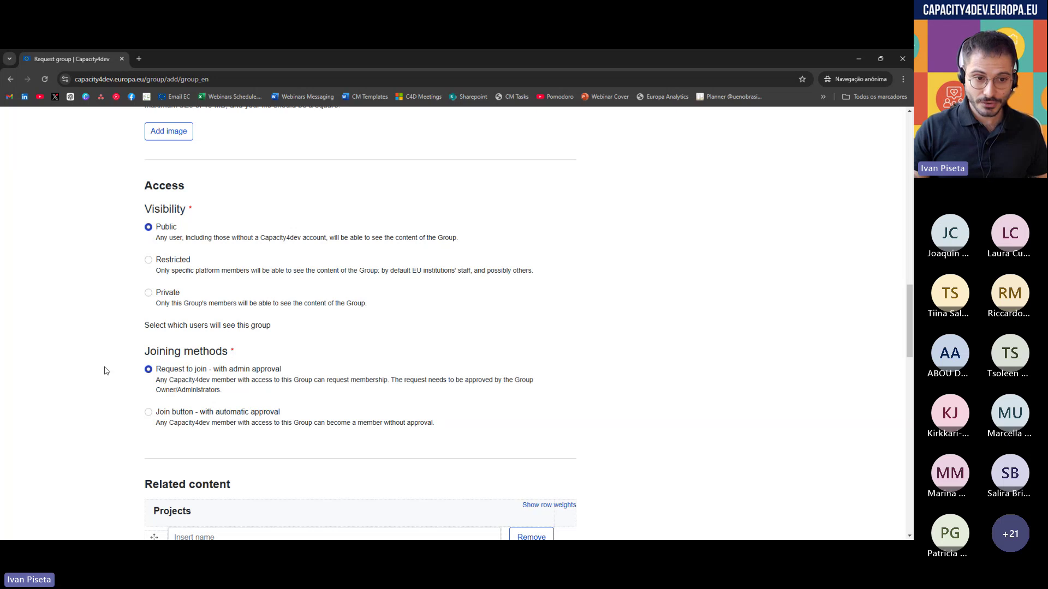
- Set the joining method to "Join button - with automatic approval" and briefly highlight that option's text
scroll(116, 417, down, 1)
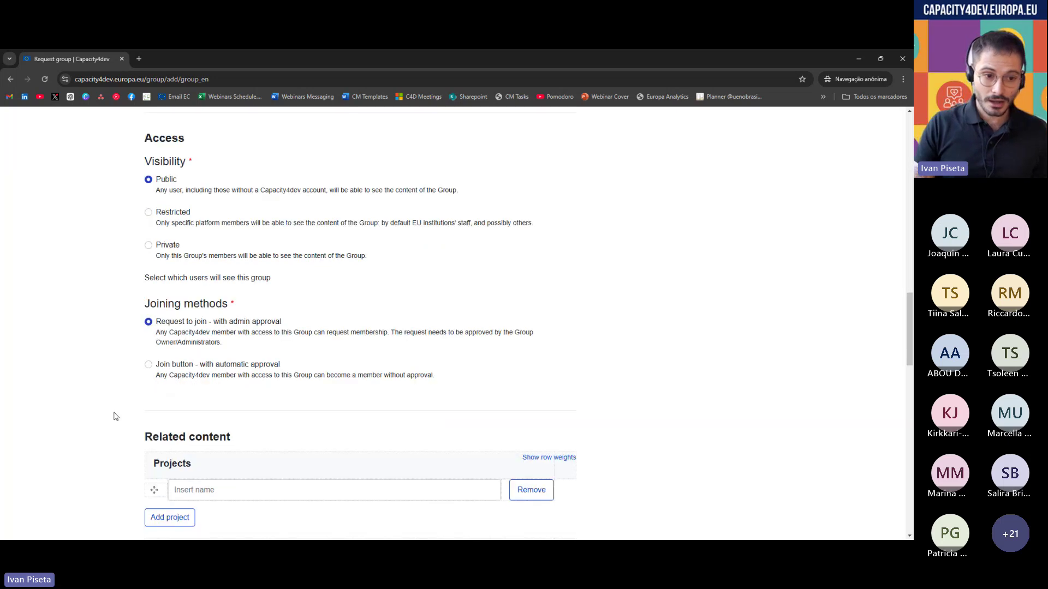
scroll(112, 431, down, 2)
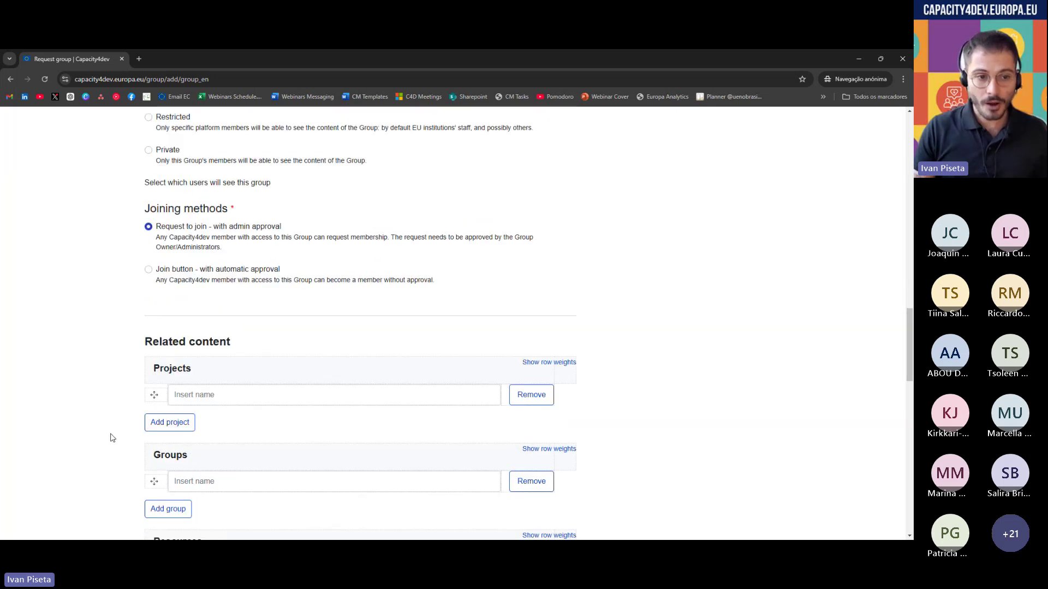
click(148, 270)
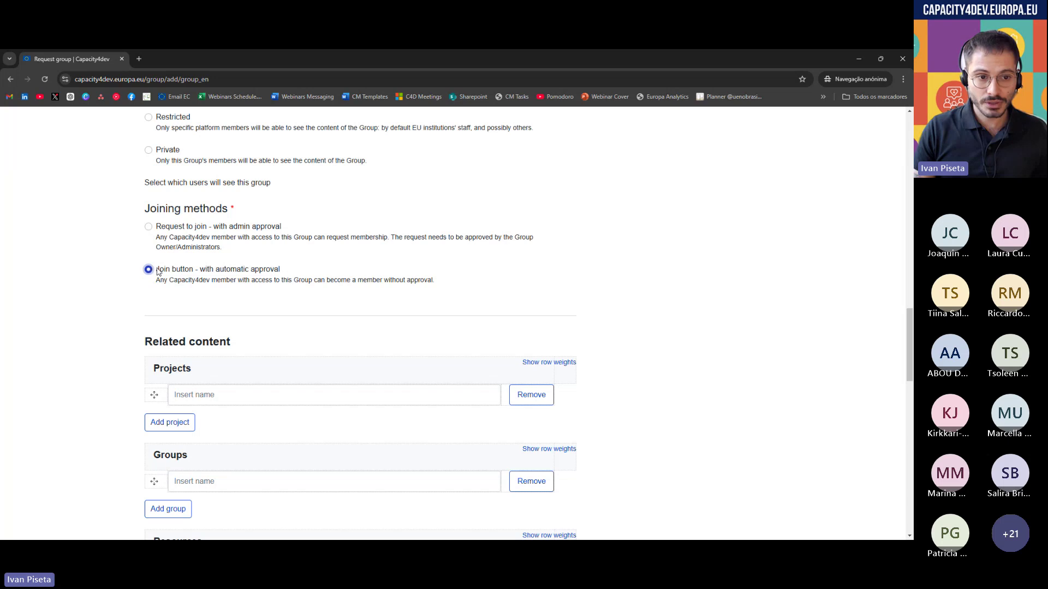
triple_click(288, 271)
click(287, 295)
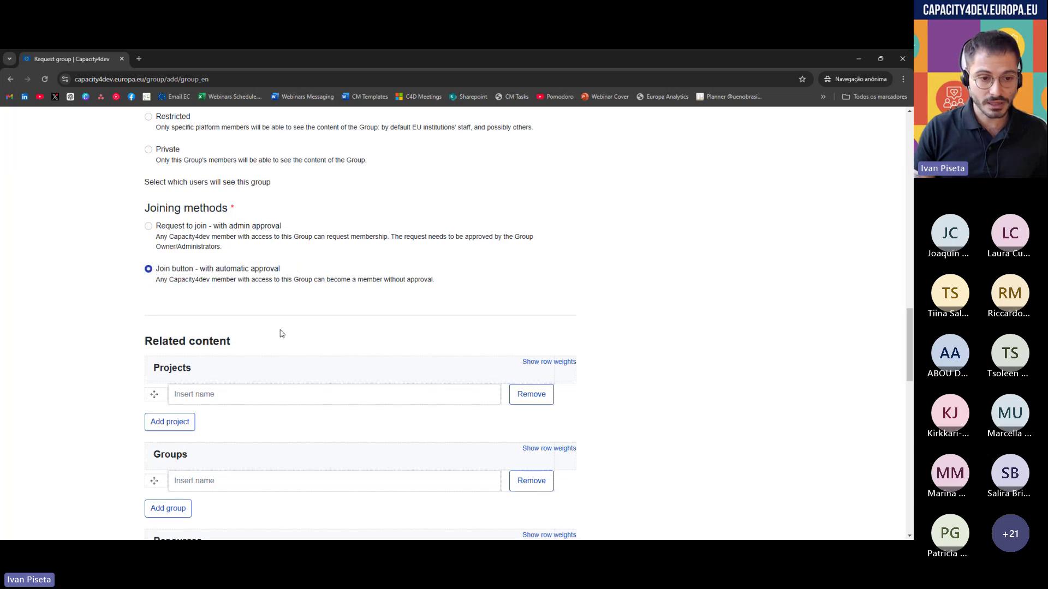
- Review the related content and message fields at the end of the form, and cancel the group request
scroll(280, 322, down, 3)
scroll(280, 333, up, 3)
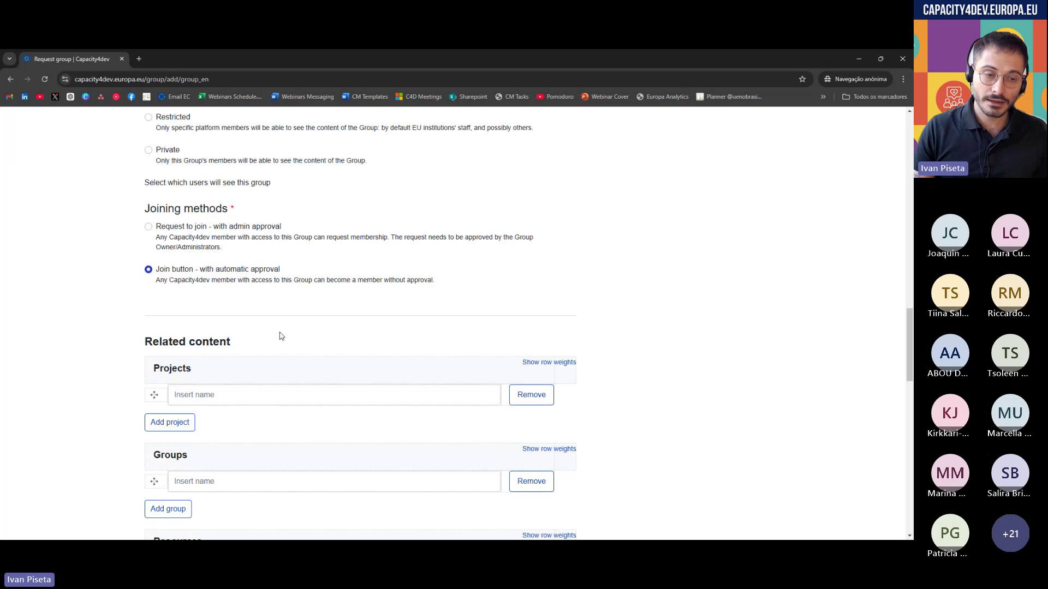
scroll(281, 335, up, 3)
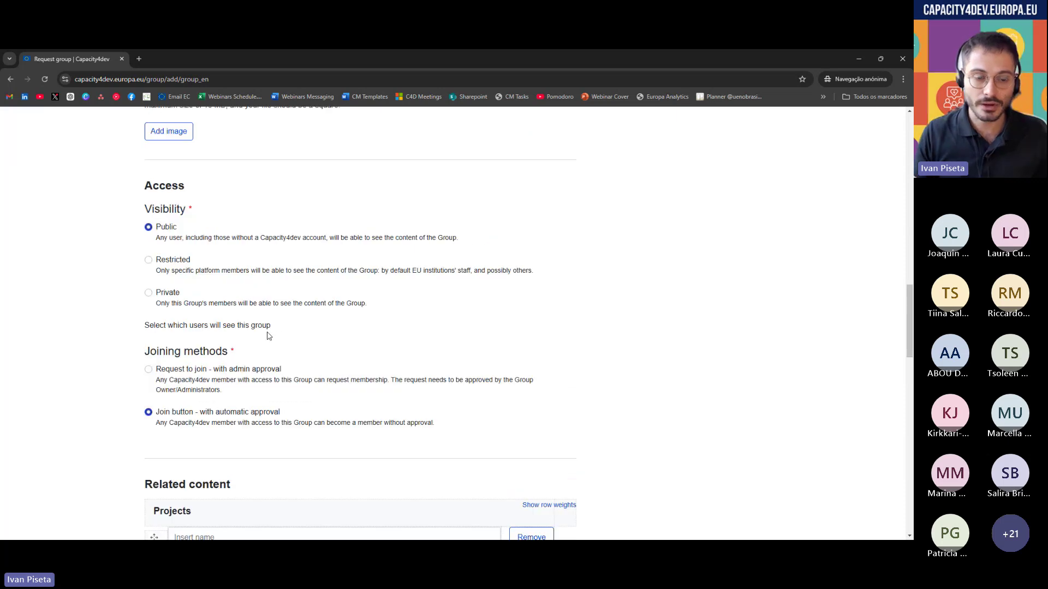
scroll(289, 350, down, 4)
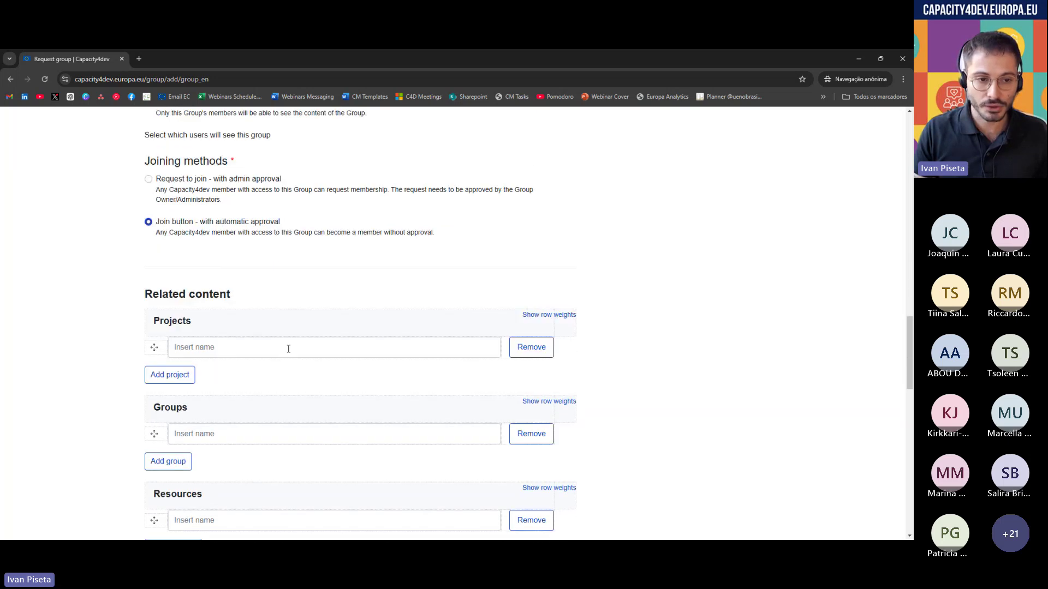
scroll(289, 349, down, 9)
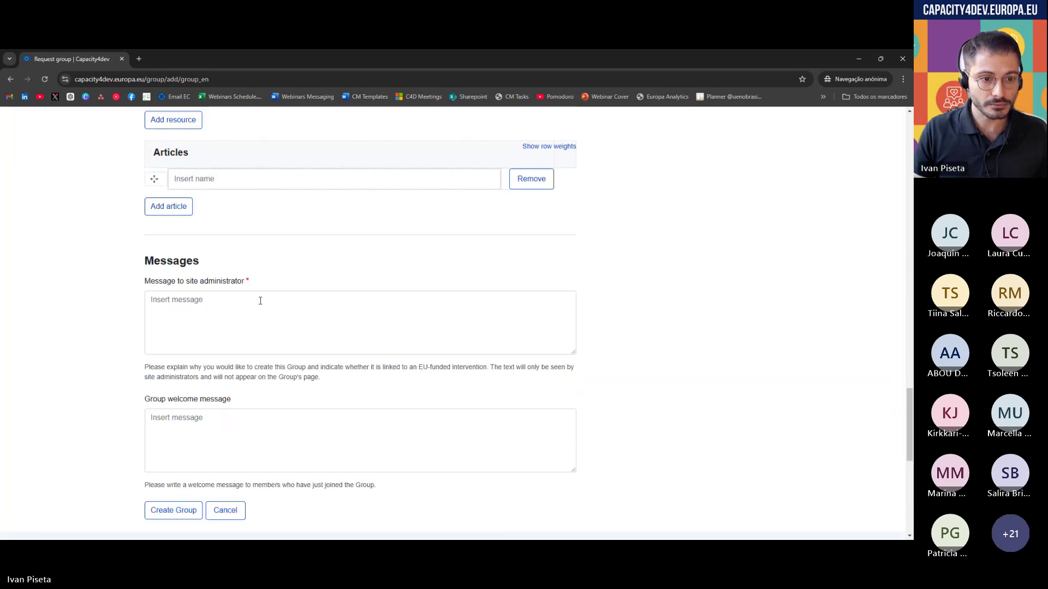
scroll(264, 306, down, 6)
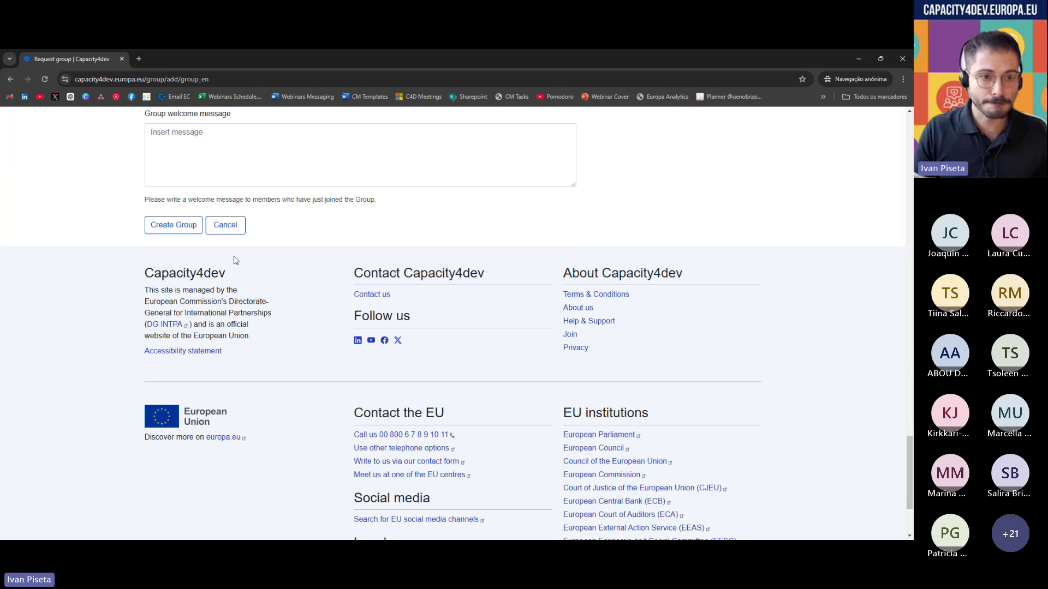
click(225, 229)
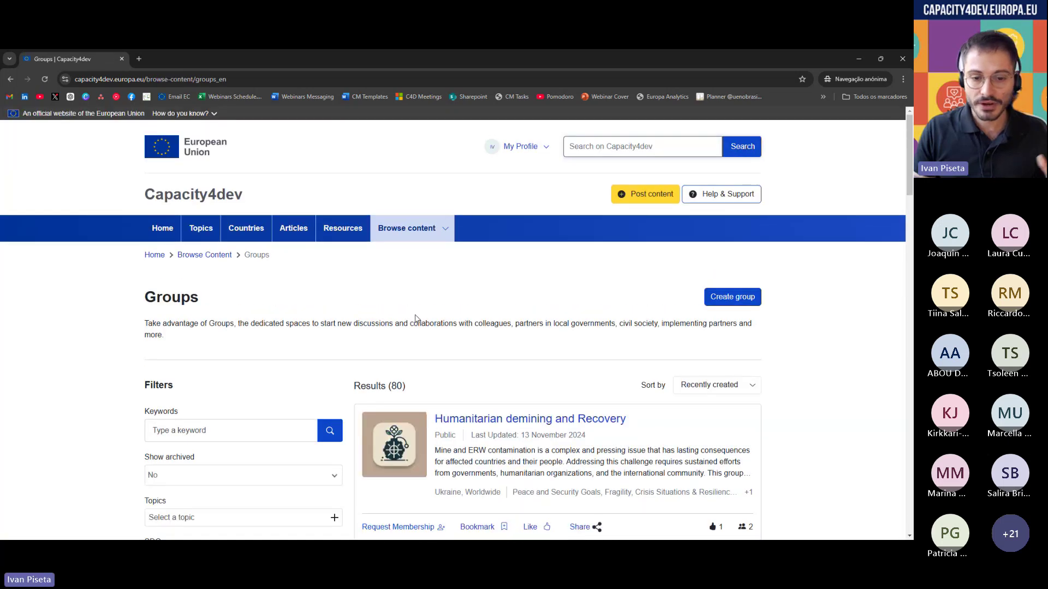
- Glance through the group listing and display the options for posting content on the platform
scroll(416, 319, down, 3)
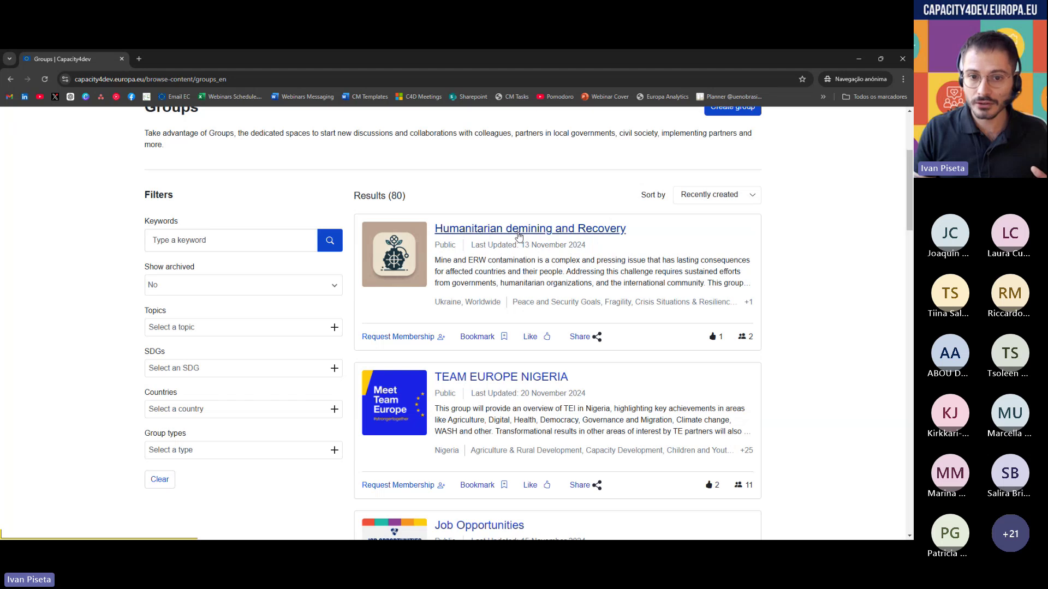
scroll(546, 229, up, 3)
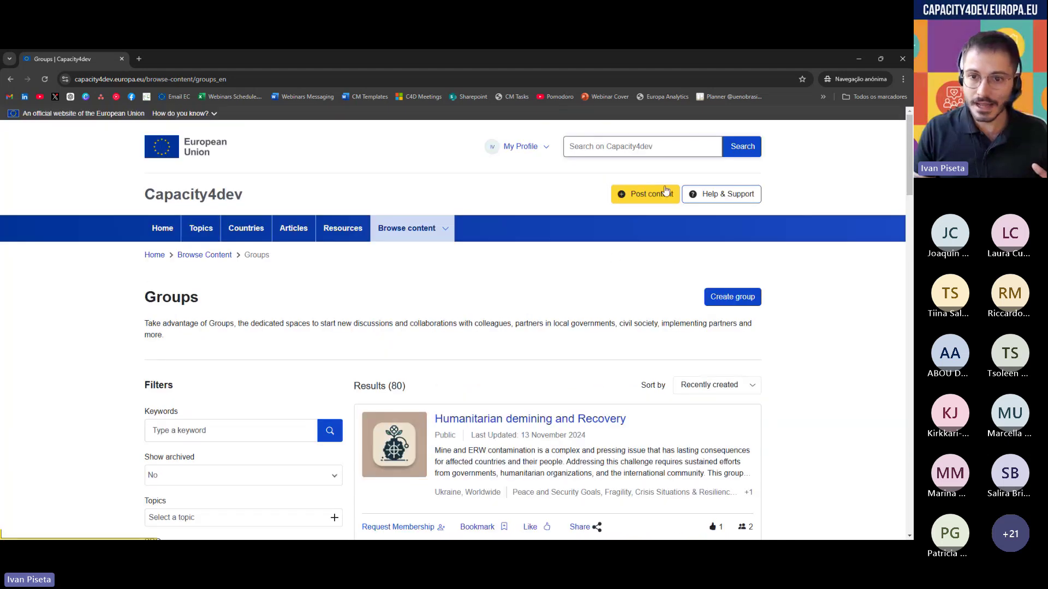
click(666, 193)
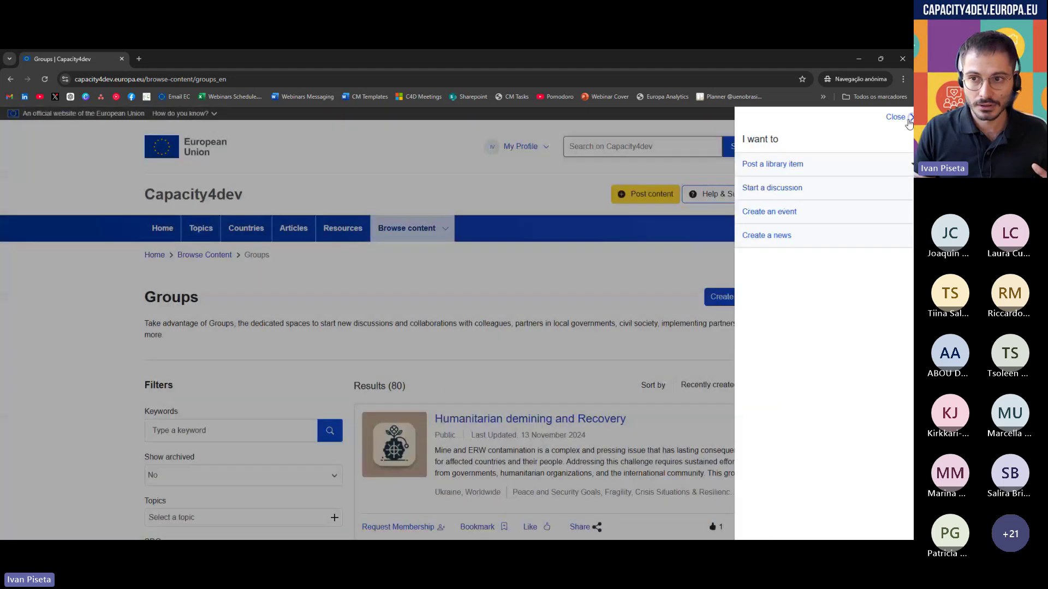
click(908, 120)
click(672, 198)
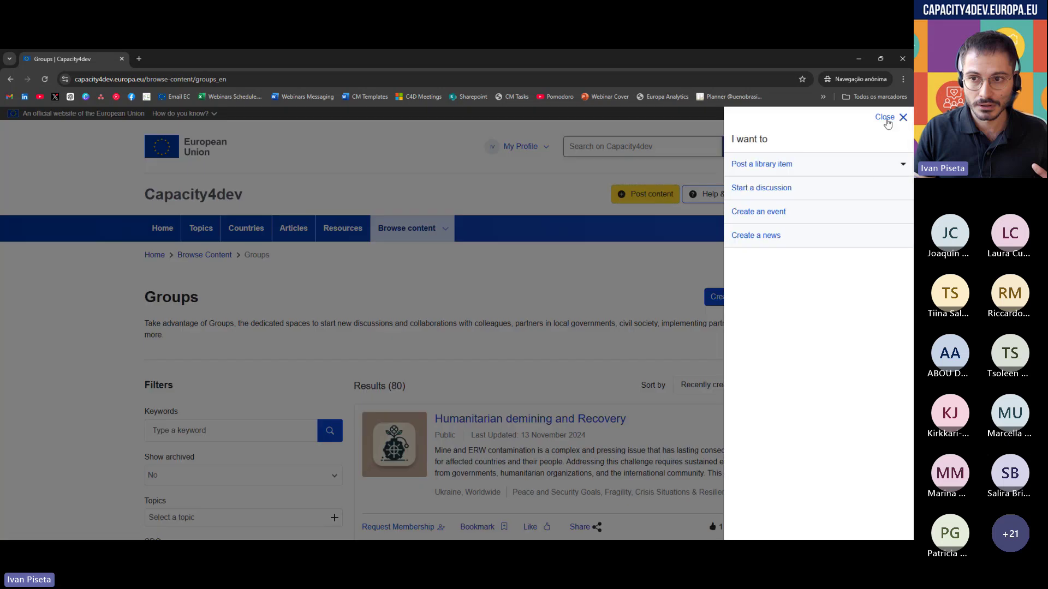
click(640, 224)
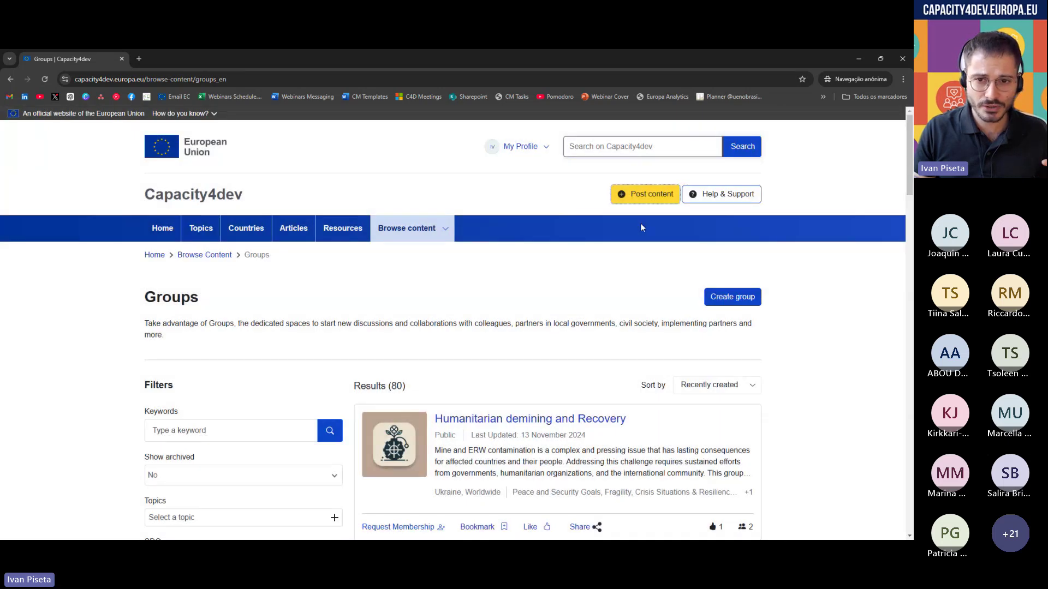
click(658, 197)
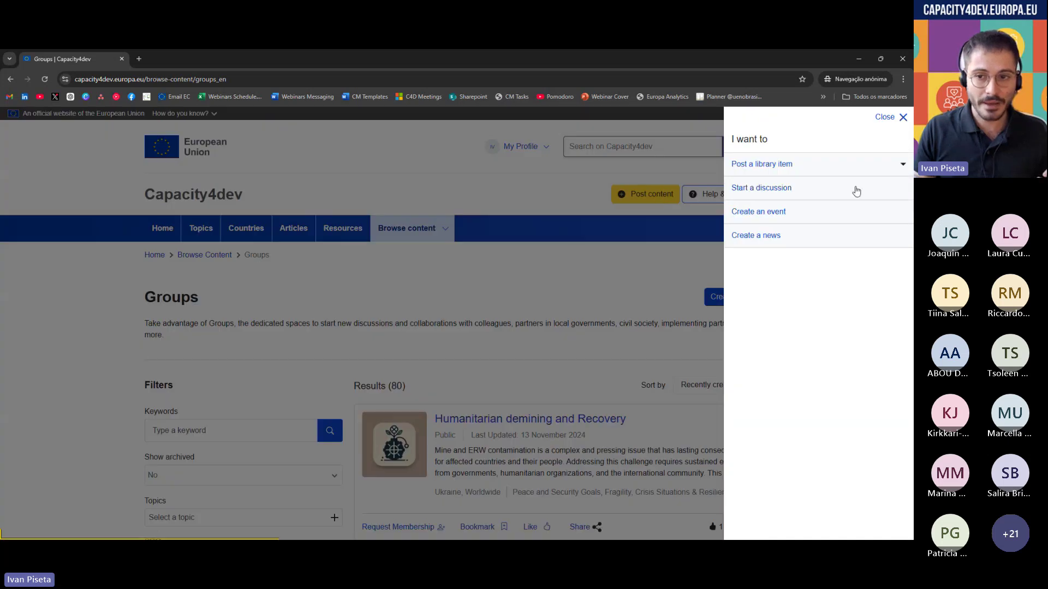
- Display the library item types, check where a discussion can be posted, and return to the posting options
click(903, 165)
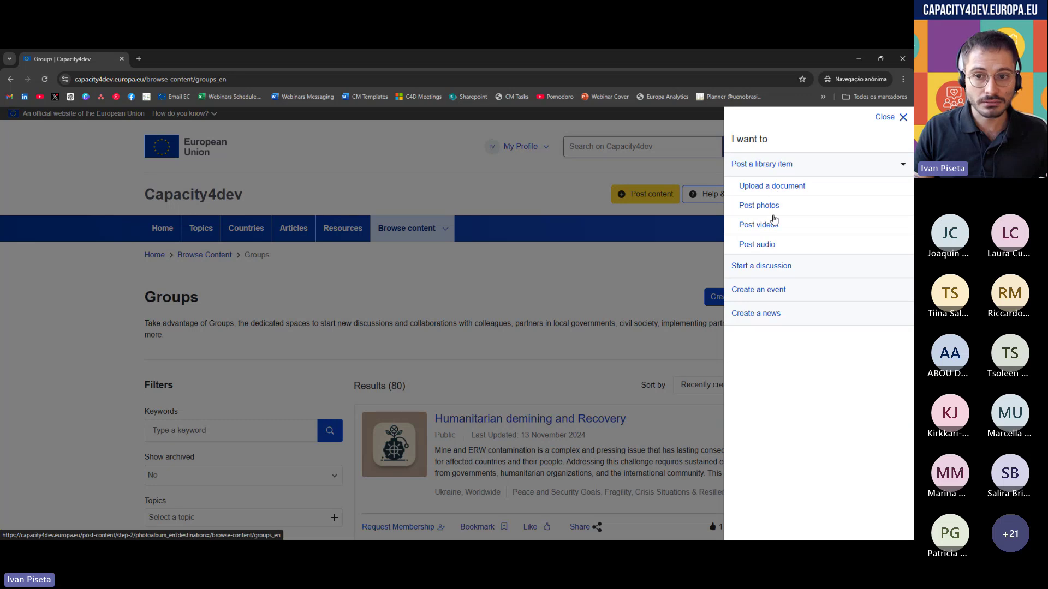
click(773, 267)
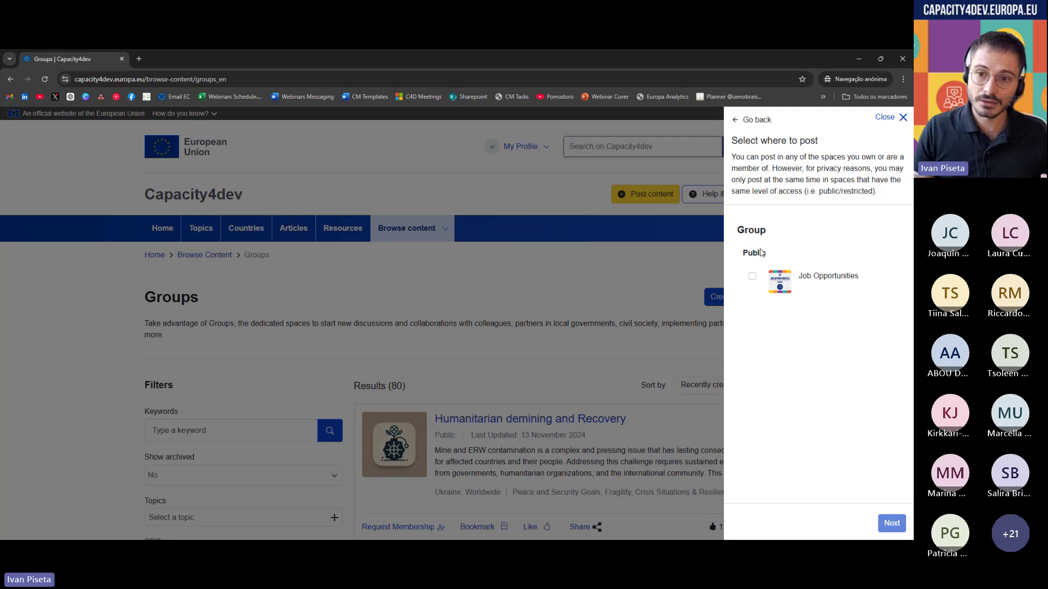
click(738, 121)
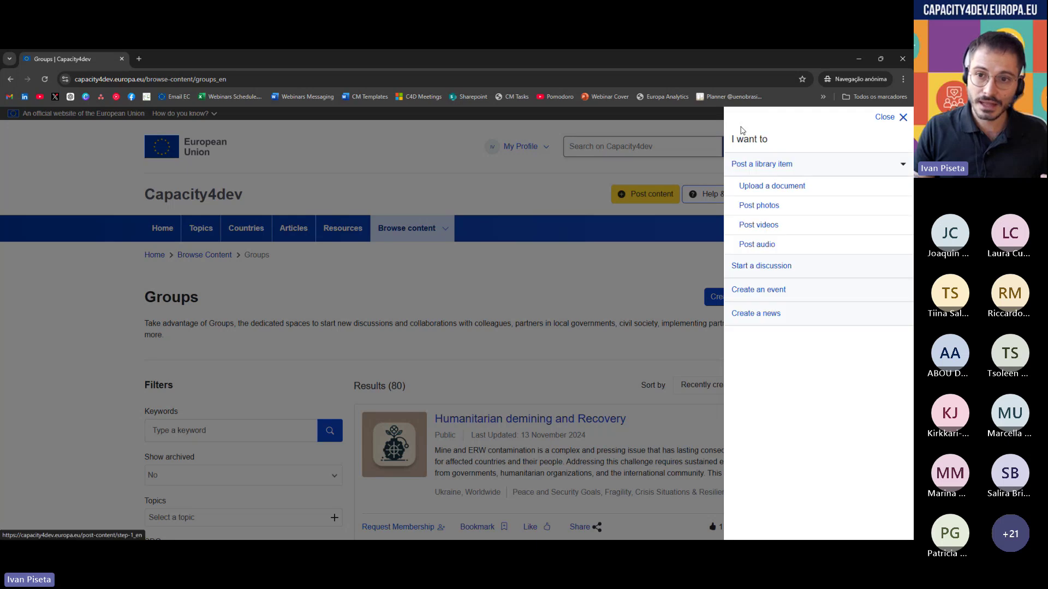
- Start a document upload, choose the Job Opportunities group as the place to post, and continue to the document form
click(758, 187)
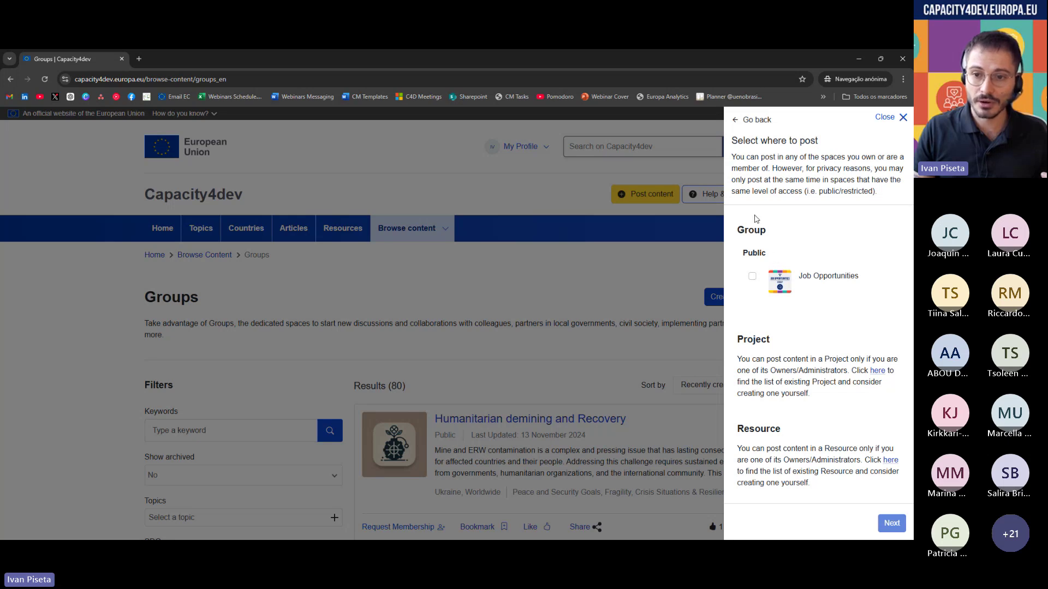
click(752, 276)
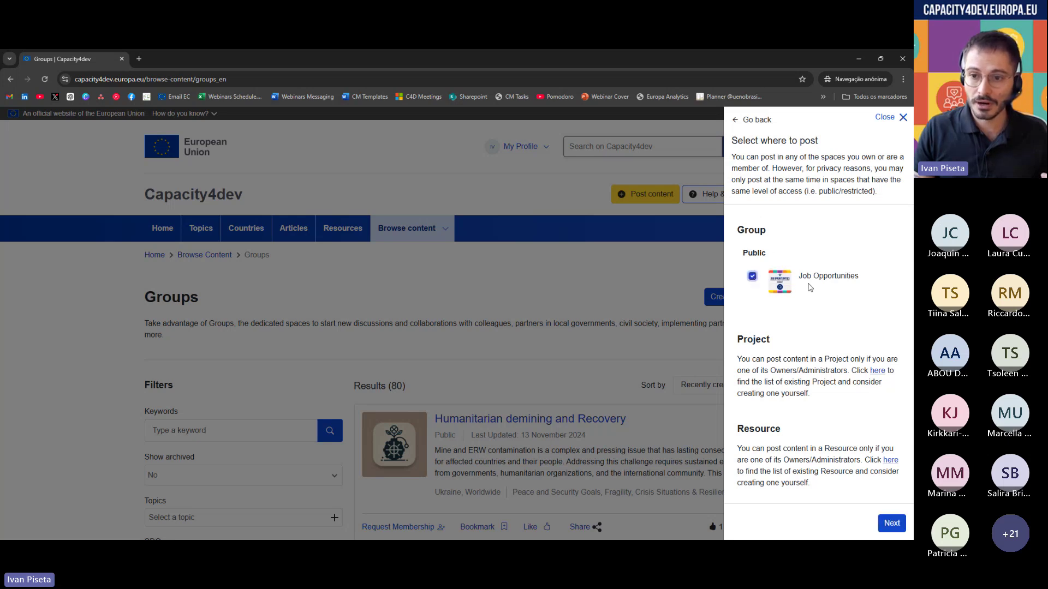
drag(798, 276, 863, 285)
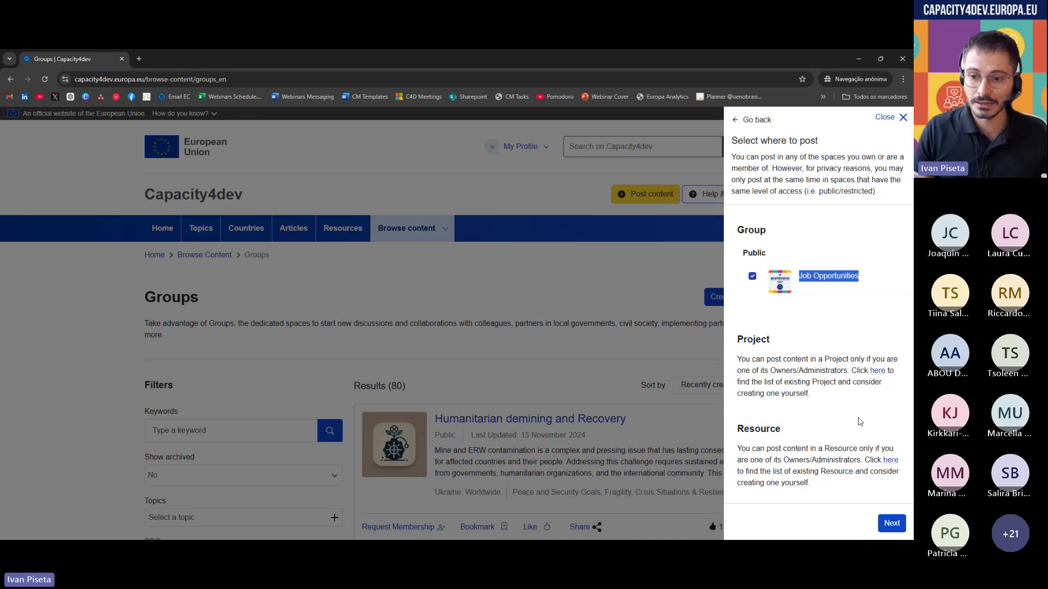
click(911, 528)
click(893, 524)
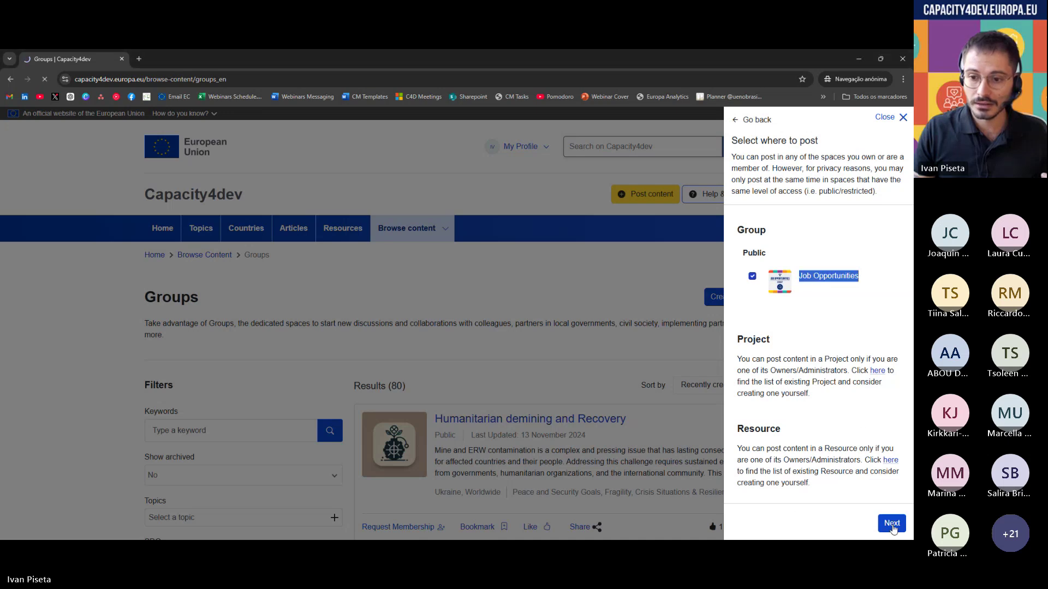
- Glance over the file selection section and highlight part of the "Post a document" heading
scroll(486, 401, down, 1)
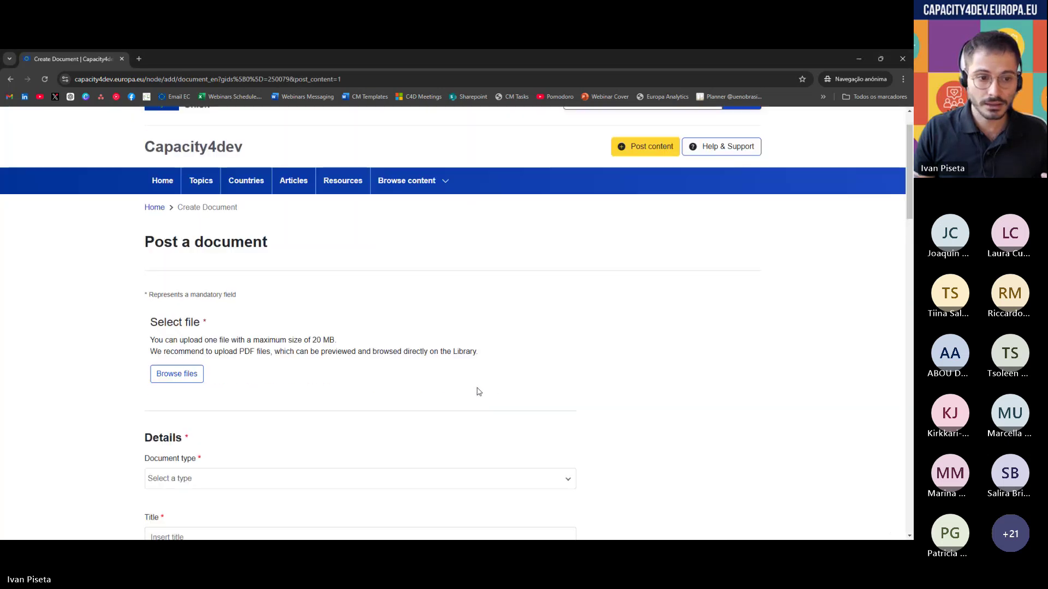
scroll(472, 390, down, 3)
scroll(472, 390, up, 3)
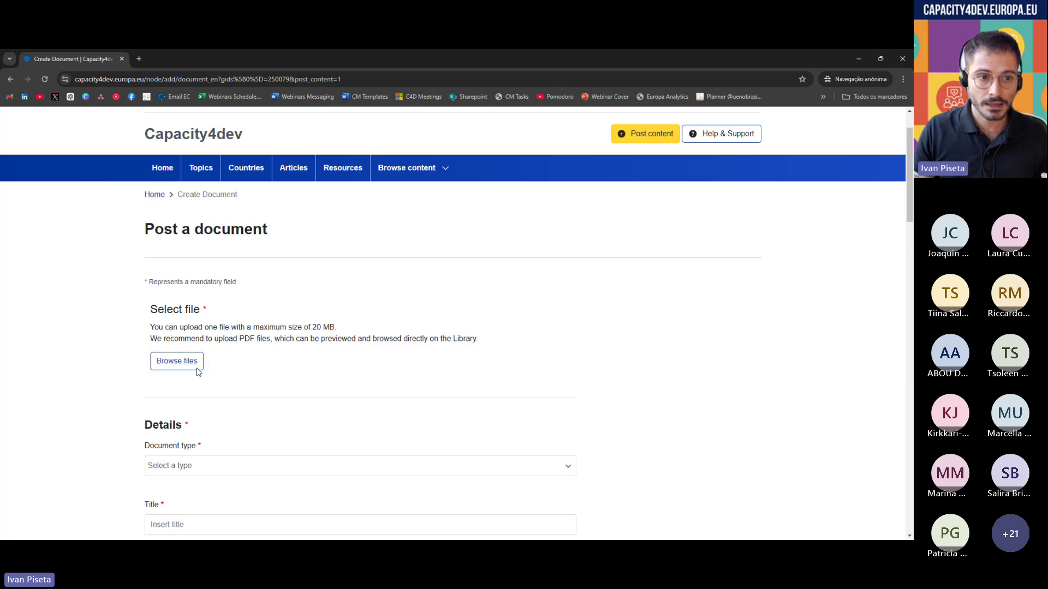
drag(165, 242, 268, 244)
scroll(290, 319, up, 1)
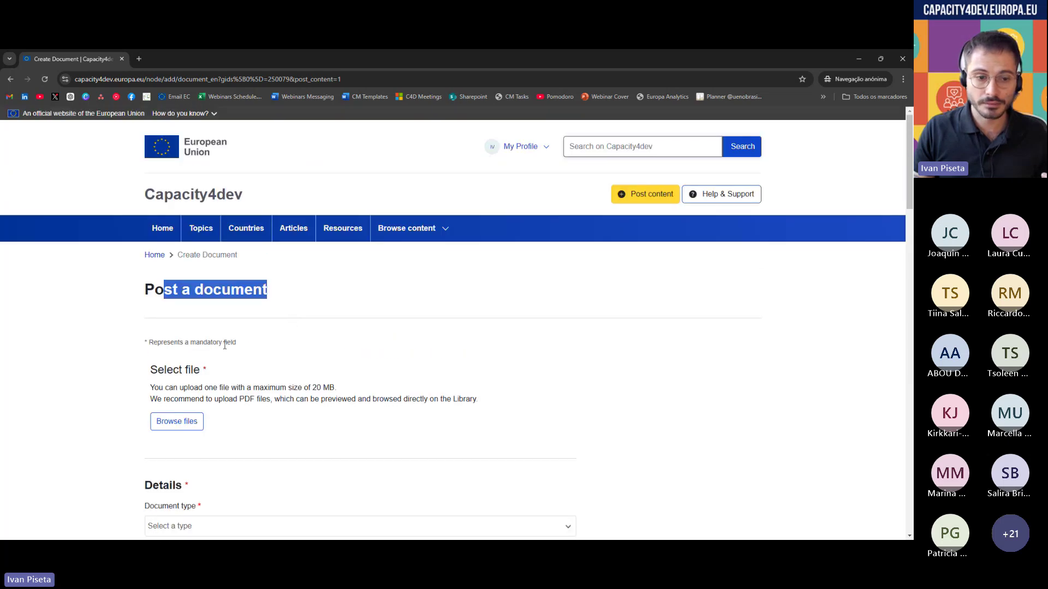
- Review the document form's file upload, details, description, author, topics, countries and other languages fields
scroll(225, 345, down, 3)
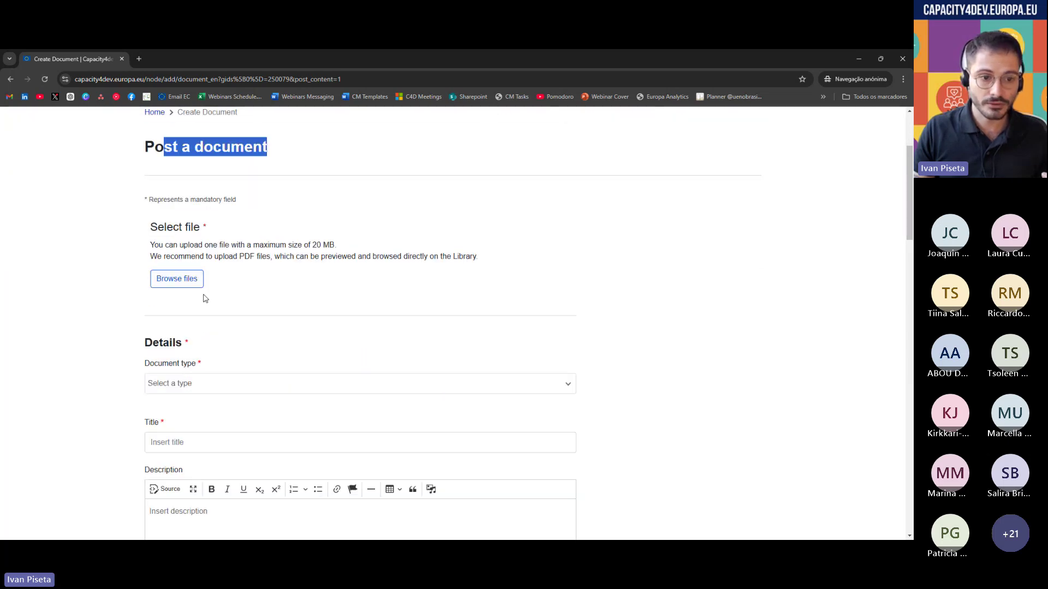
scroll(273, 325, down, 2)
scroll(223, 357, down, 2)
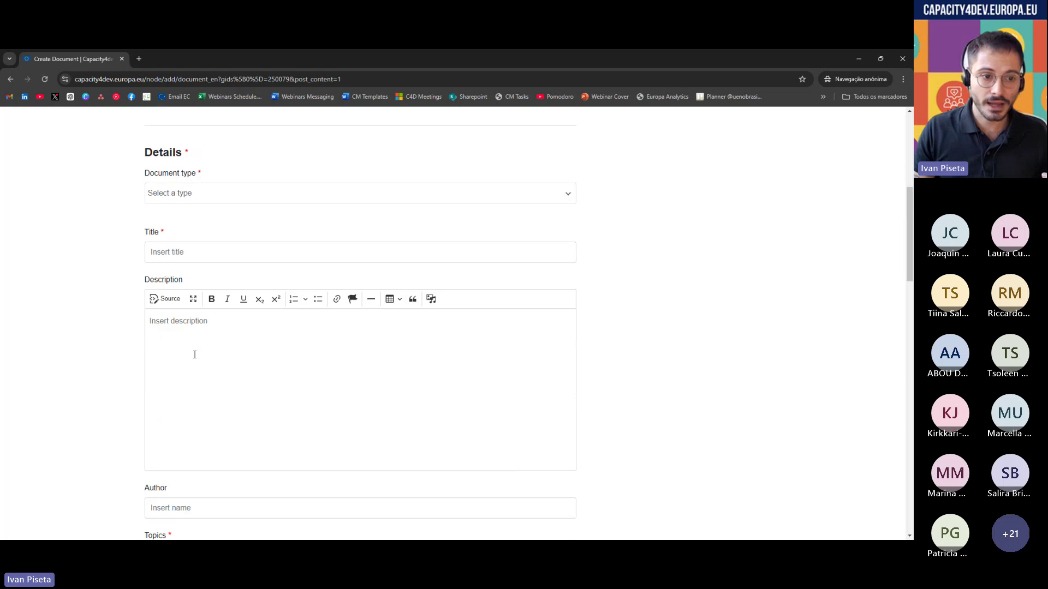
click(194, 353)
scroll(163, 350, down, 5)
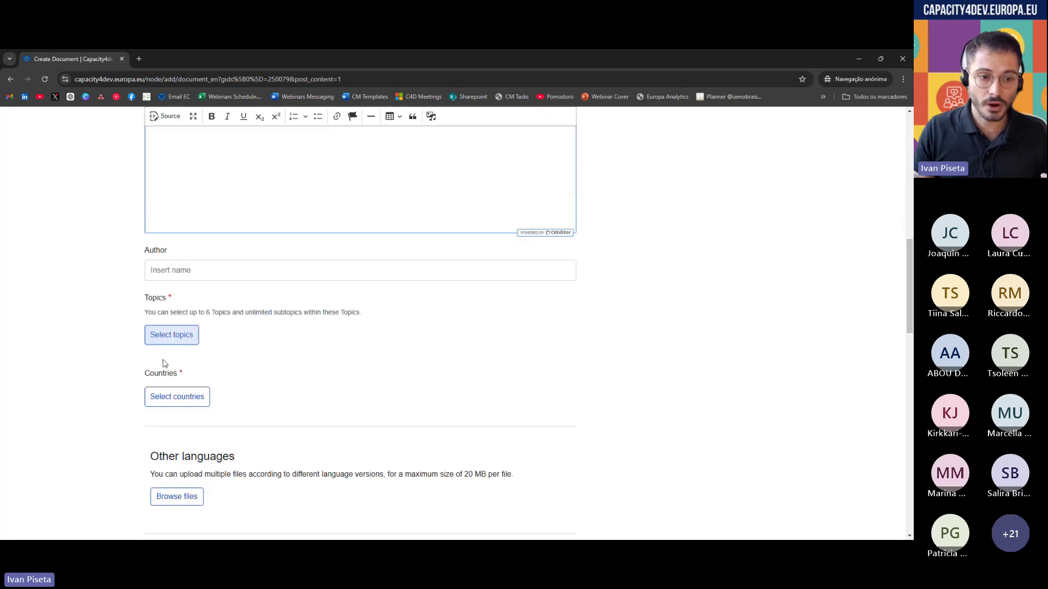
scroll(188, 411, down, 5)
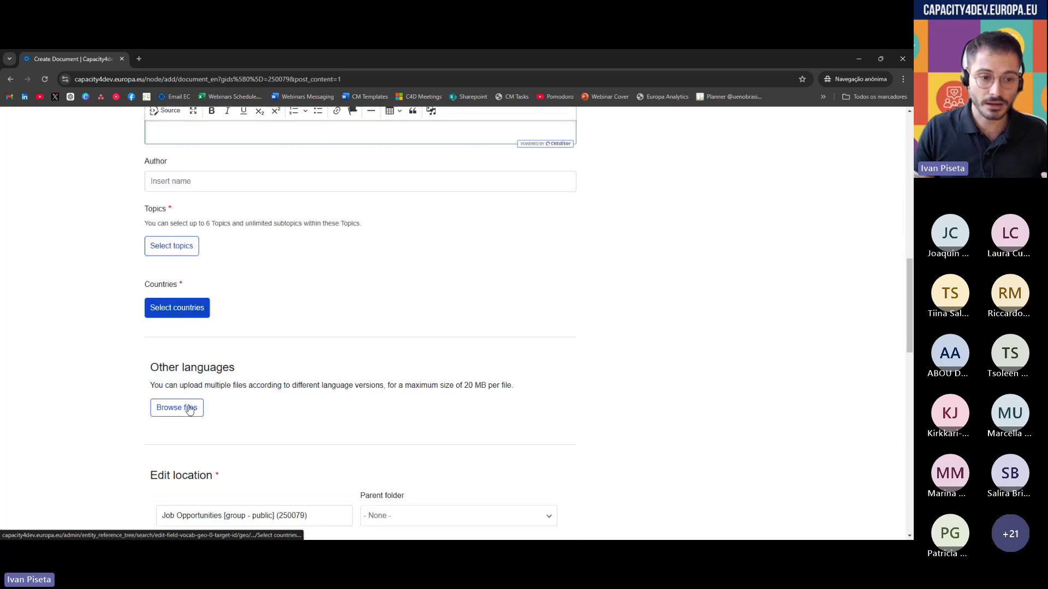
- Review the location, CAPTCHA, notification and comment settings of the document form, and cancel the post
scroll(243, 406, down, 4)
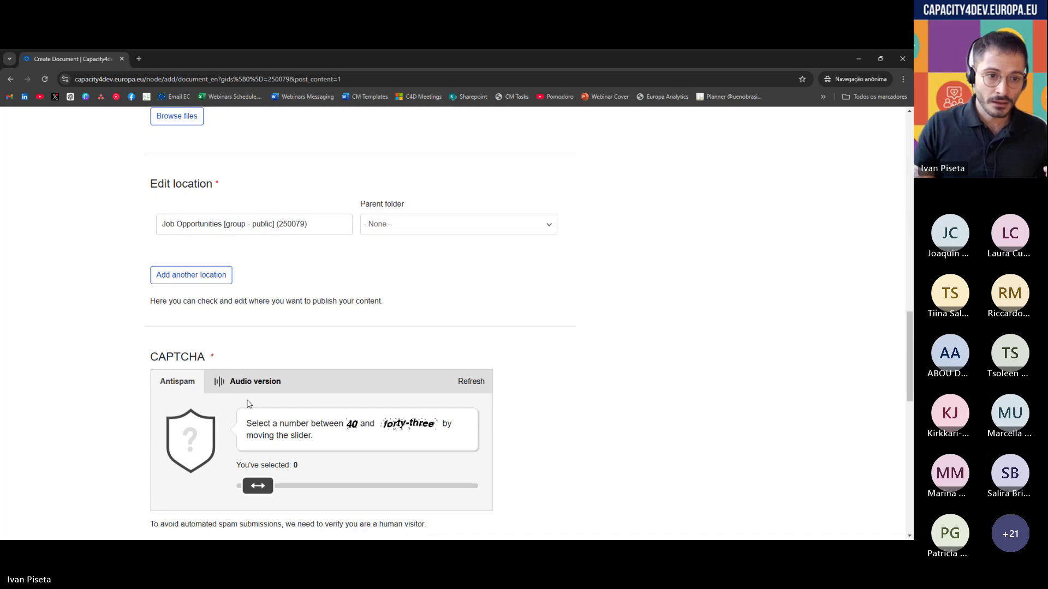
scroll(398, 269, up, 3)
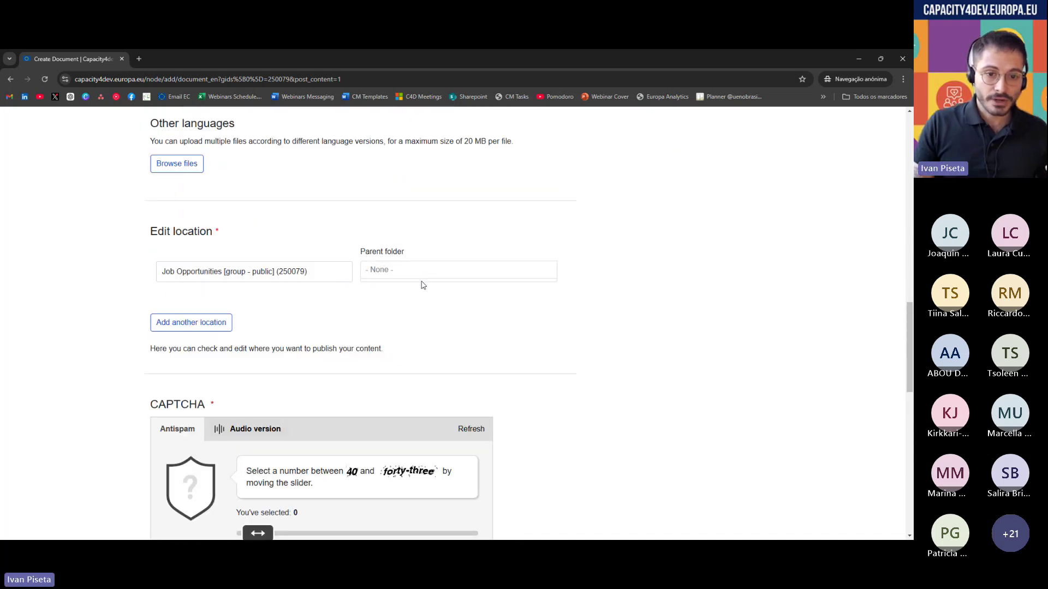
scroll(345, 337, down, 4)
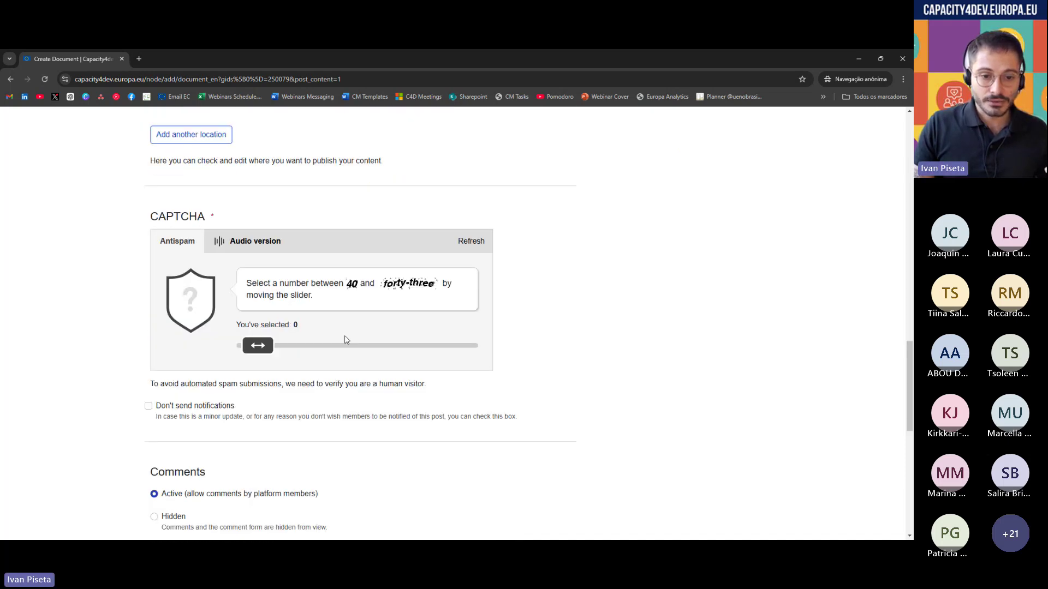
scroll(346, 337, up, 4)
scroll(393, 318, down, 8)
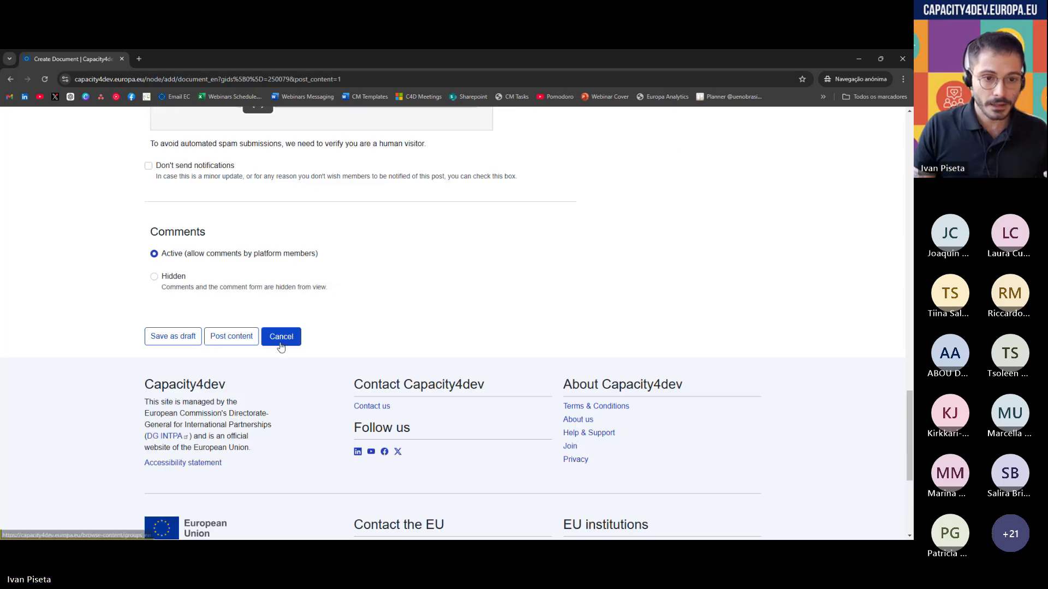
click(281, 340)
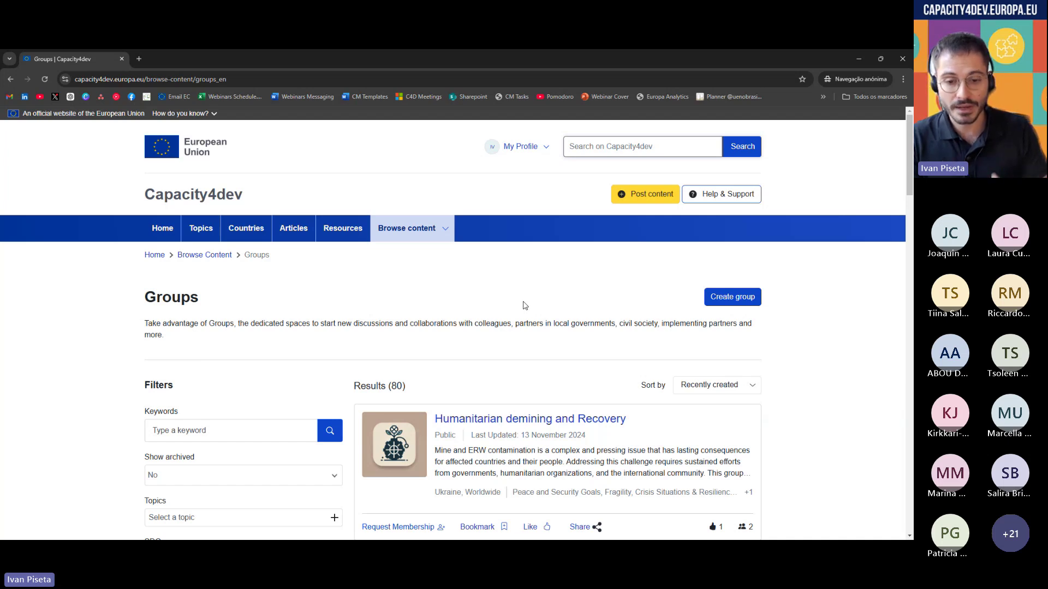
- Leave the job opportunity discussion for the Groups listing and start a new group request
scroll(525, 305, down, 2)
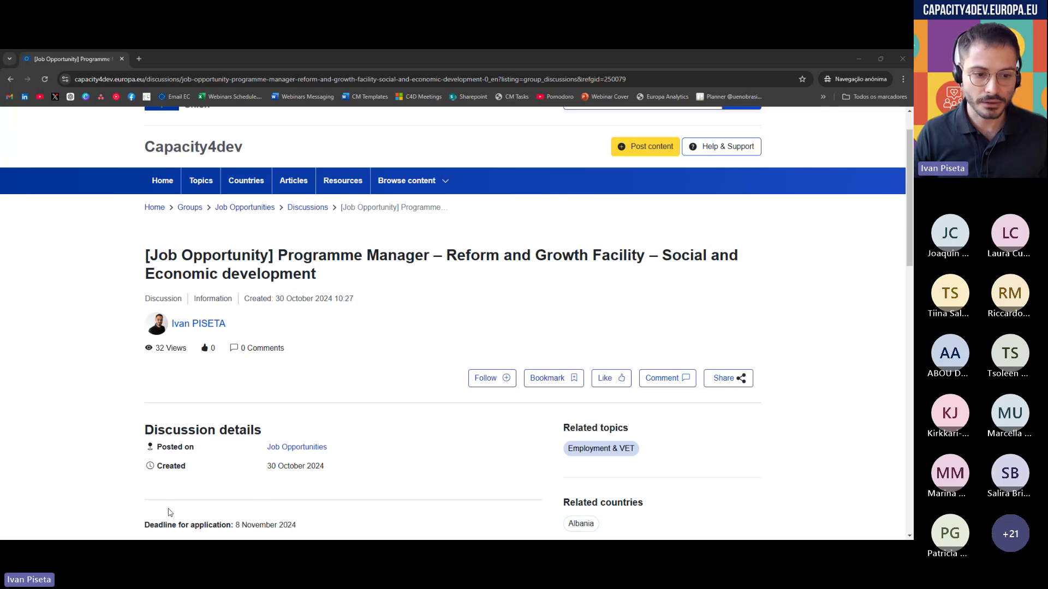
scroll(280, 469, up, 1)
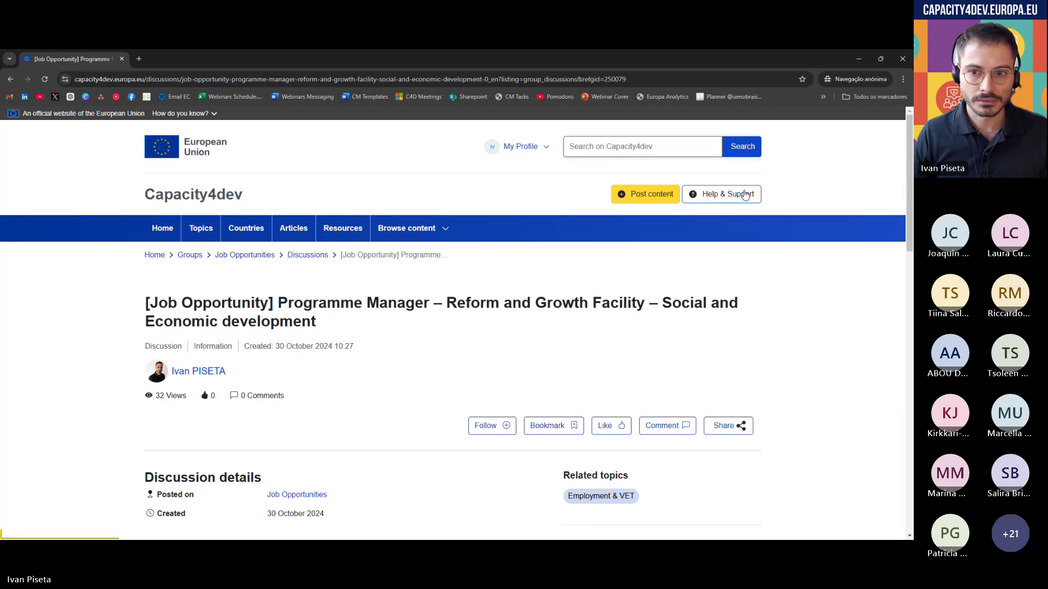
scroll(666, 296, down, 2)
scroll(655, 297, up, 2)
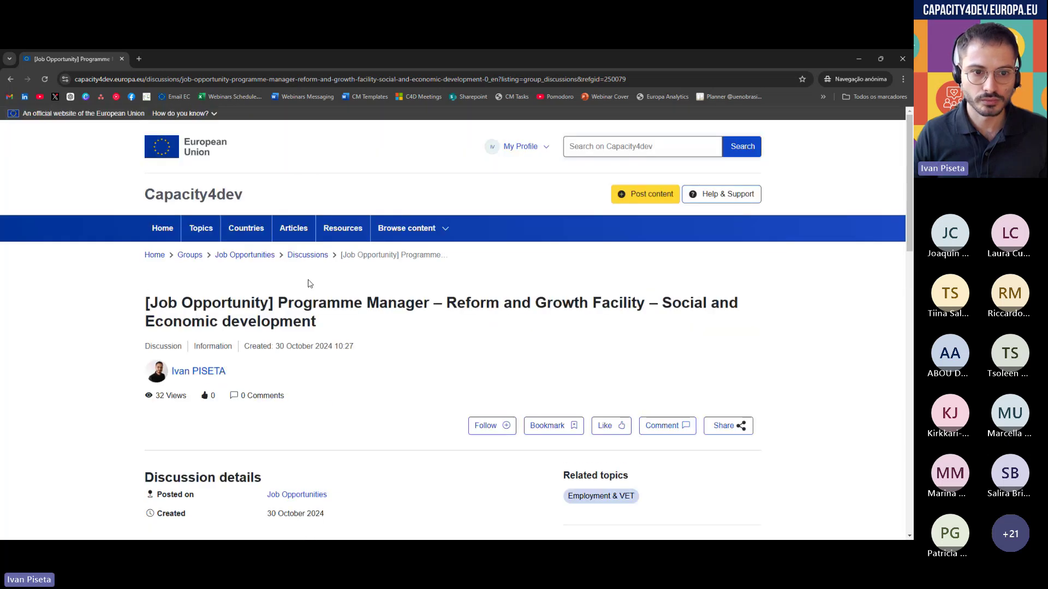
mouse_move(431, 228)
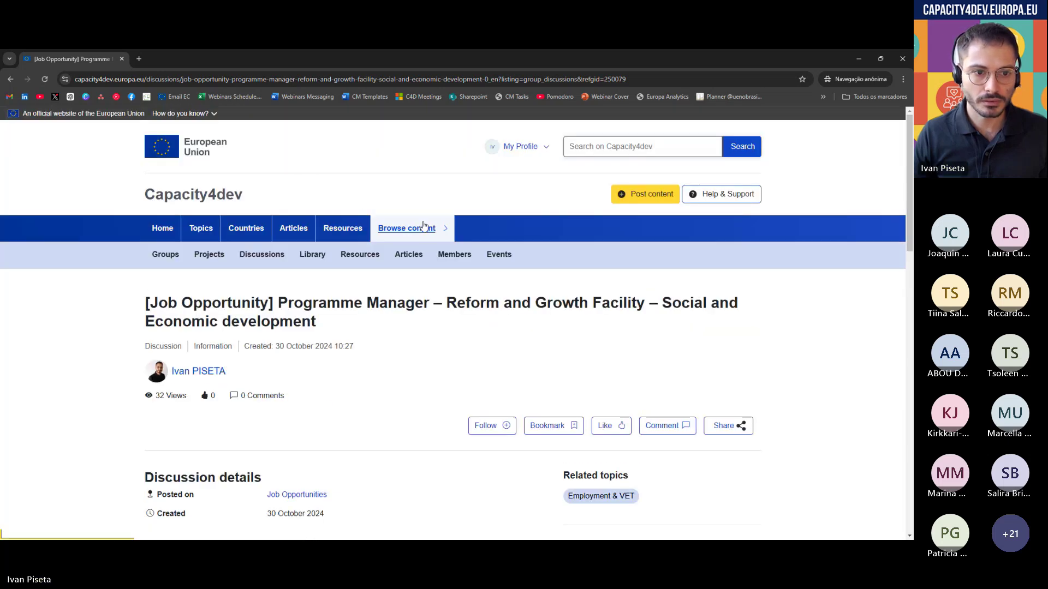
click(176, 258)
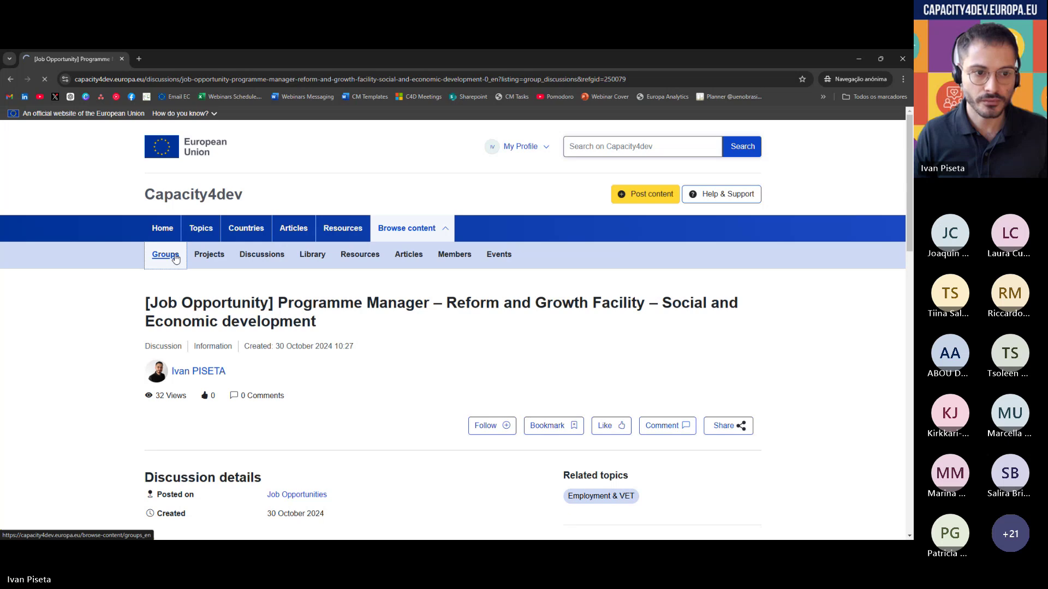
click(729, 299)
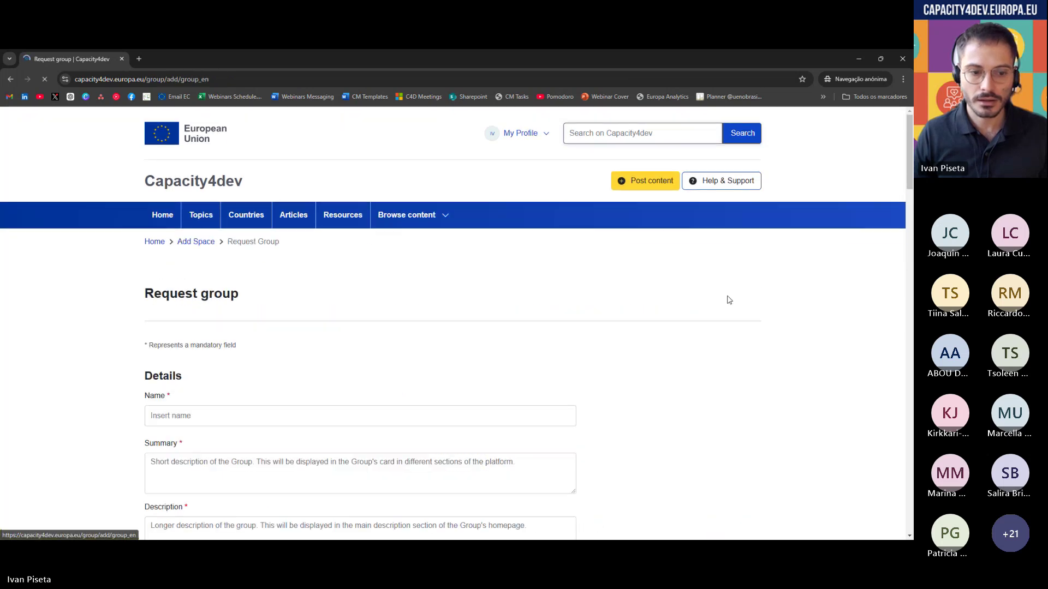
- Set the requested group's visibility to Restricted and highlight the text describing who can see its content
scroll(479, 336, down, 15)
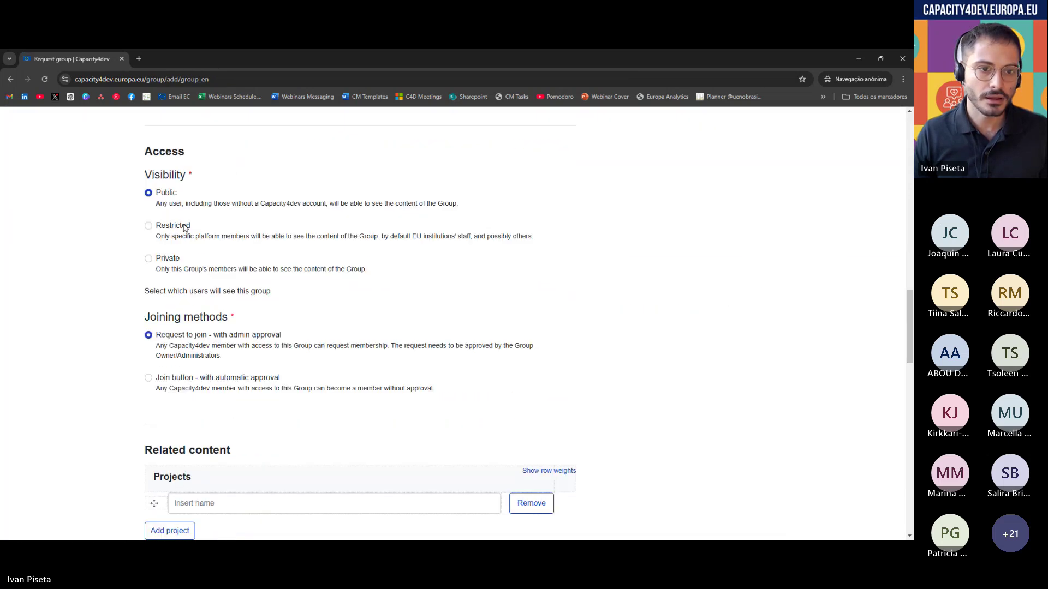
click(148, 226)
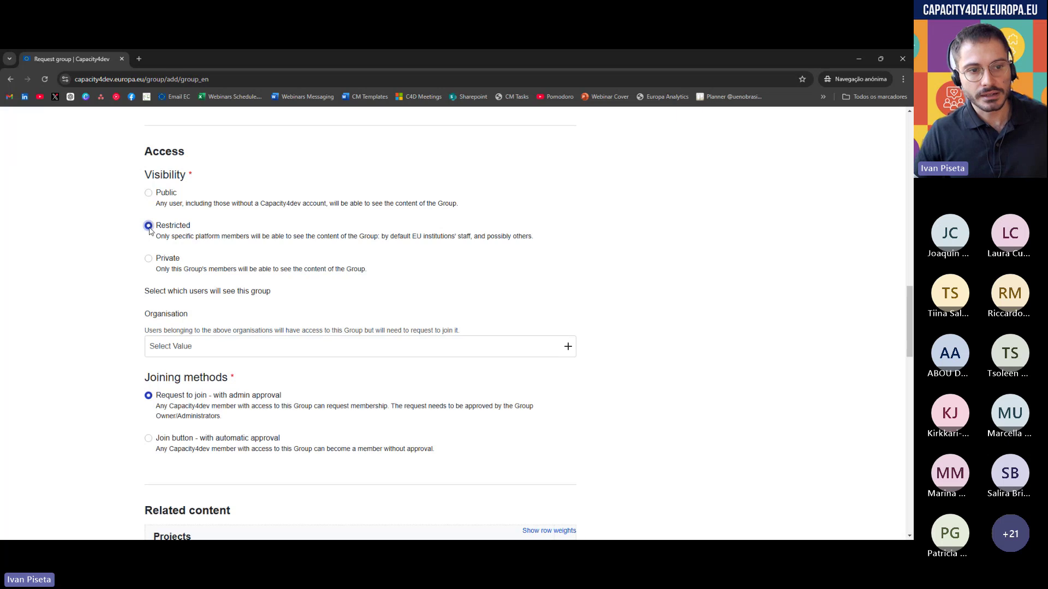
drag(160, 236, 417, 241)
drag(389, 240, 539, 240)
click(474, 241)
click(574, 266)
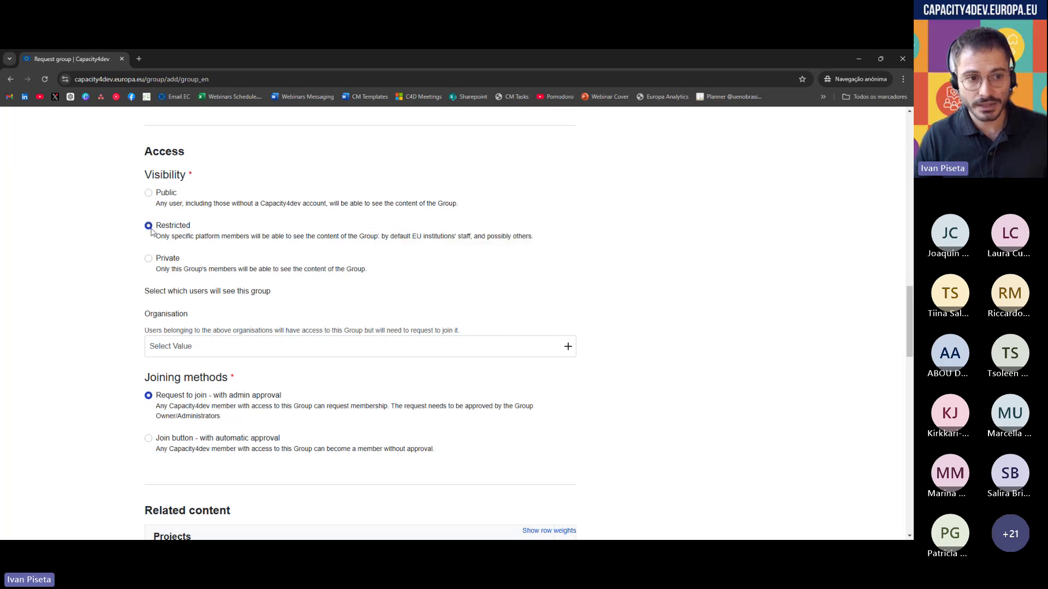
- Look through the organisations that can be given access to a restricted group, and close the list without choosing one
click(263, 351)
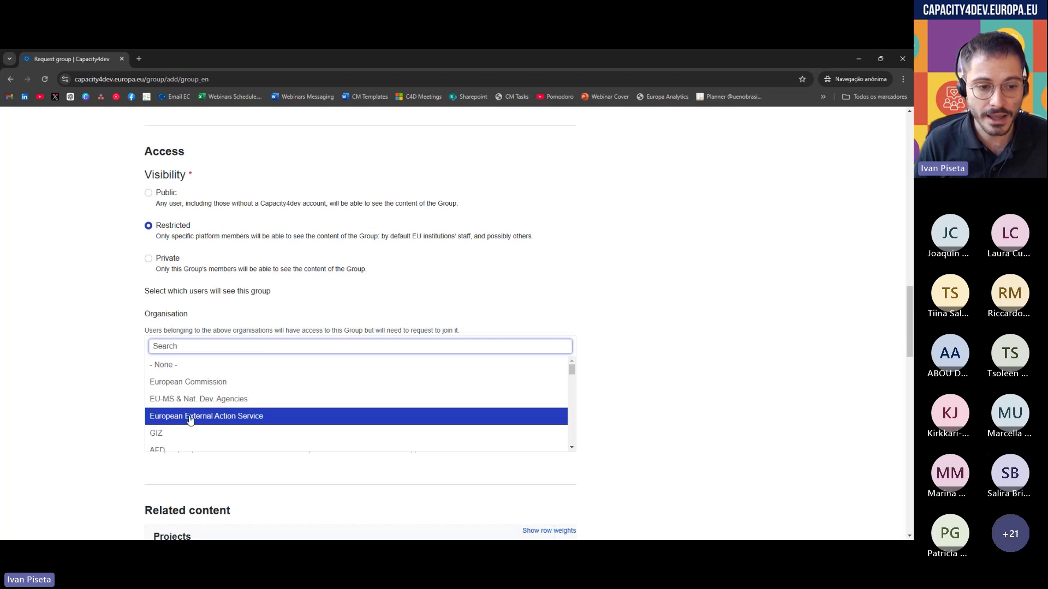
scroll(190, 420, down, 1)
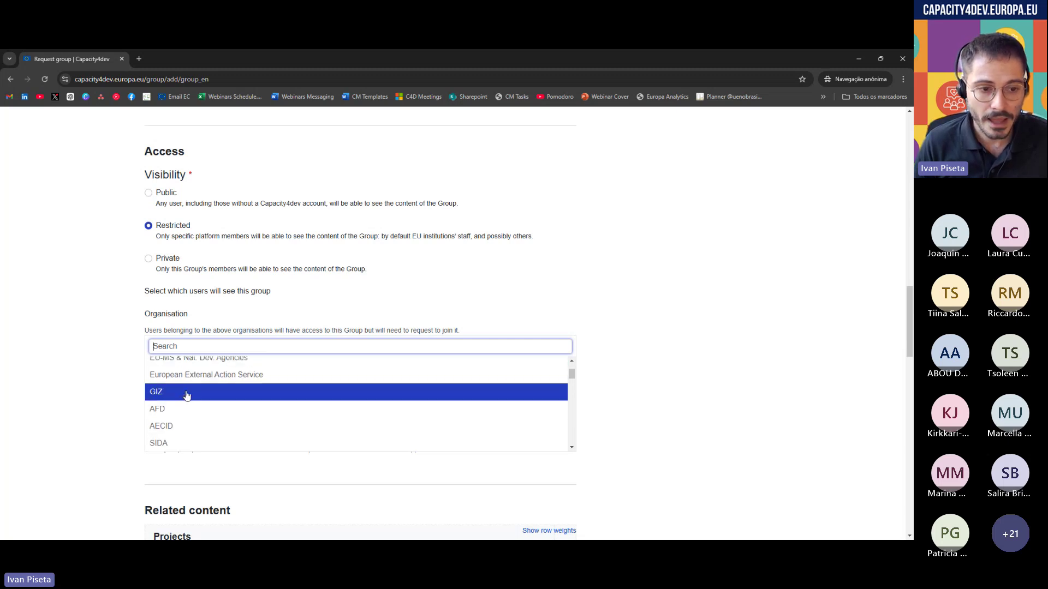
scroll(188, 398, up, 1)
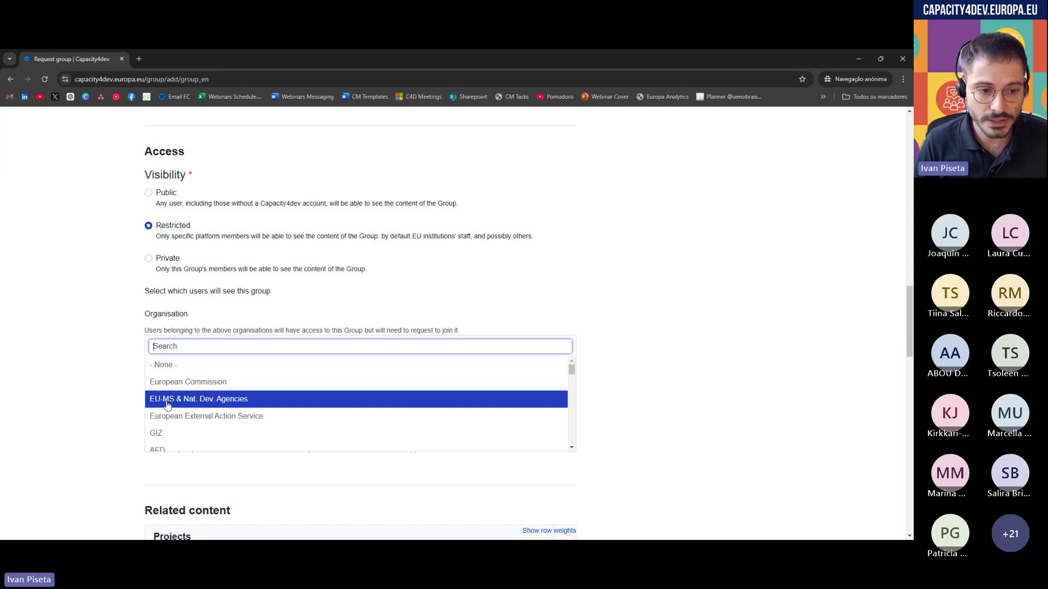
scroll(168, 403, down, 1)
scroll(176, 393, down, 1)
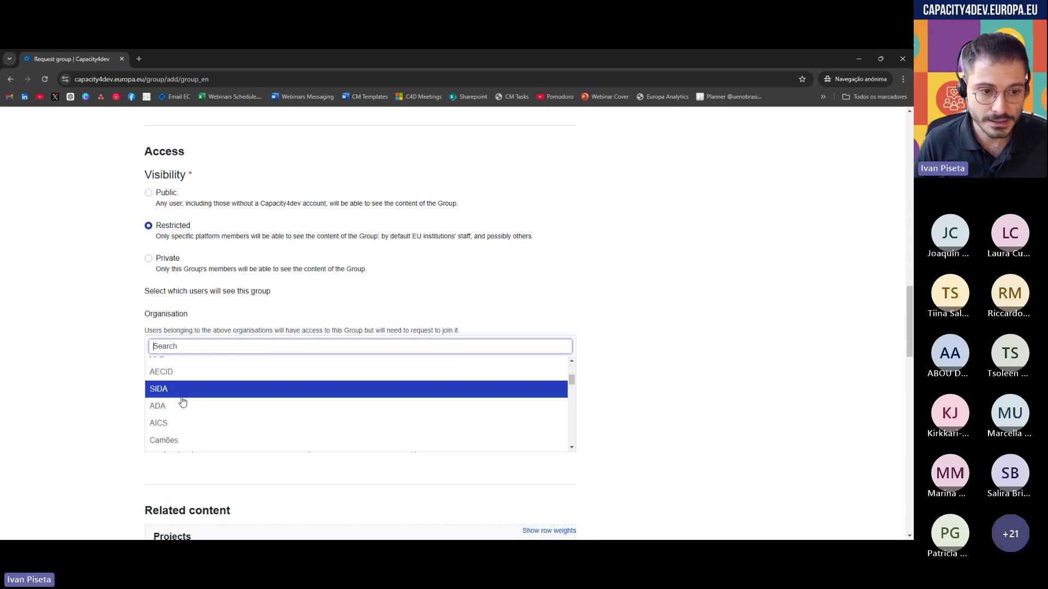
scroll(181, 400, down, 1)
scroll(192, 404, down, 1)
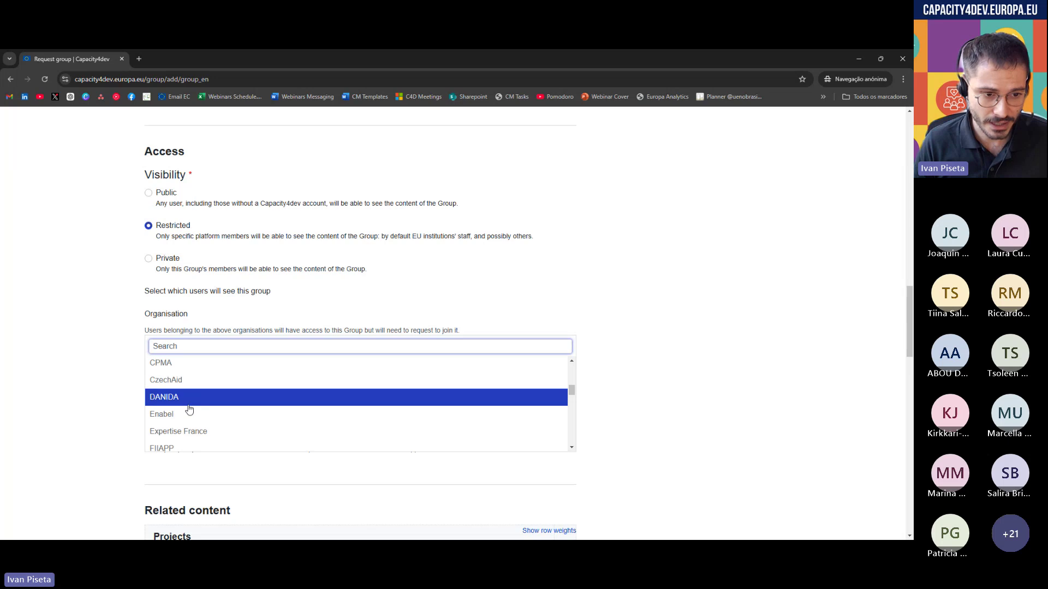
scroll(189, 409, down, 1)
scroll(194, 390, down, 1)
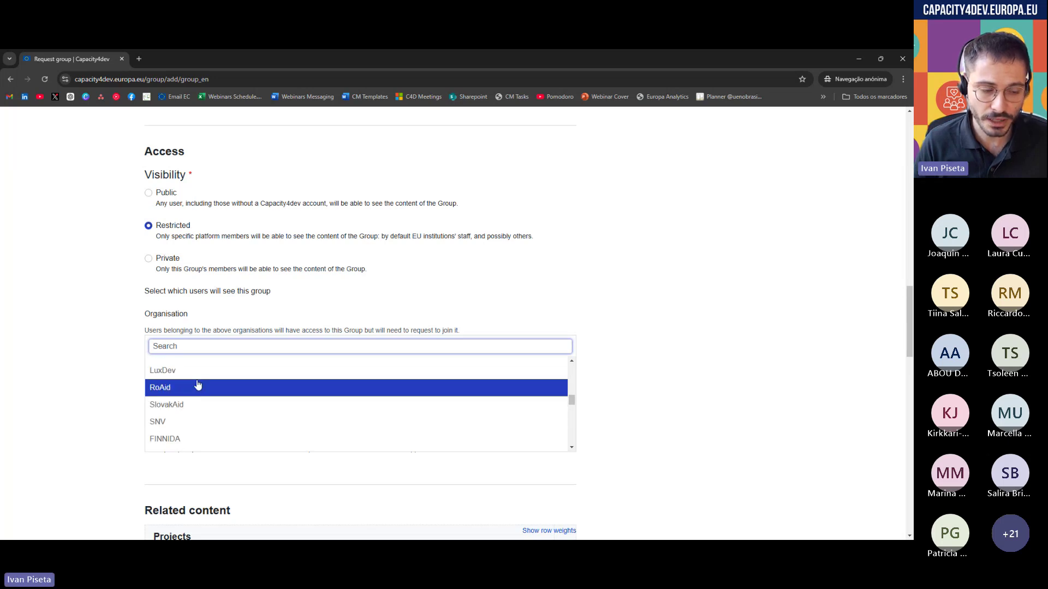
scroll(195, 392, down, 1)
scroll(195, 397, down, 1)
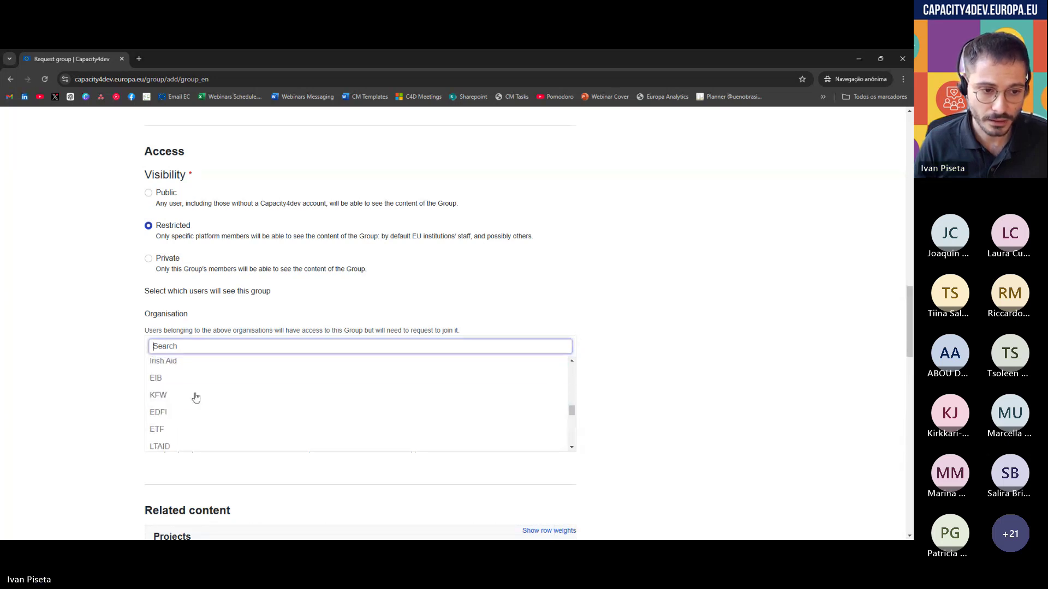
scroll(195, 397, down, 2)
scroll(190, 406, down, 1)
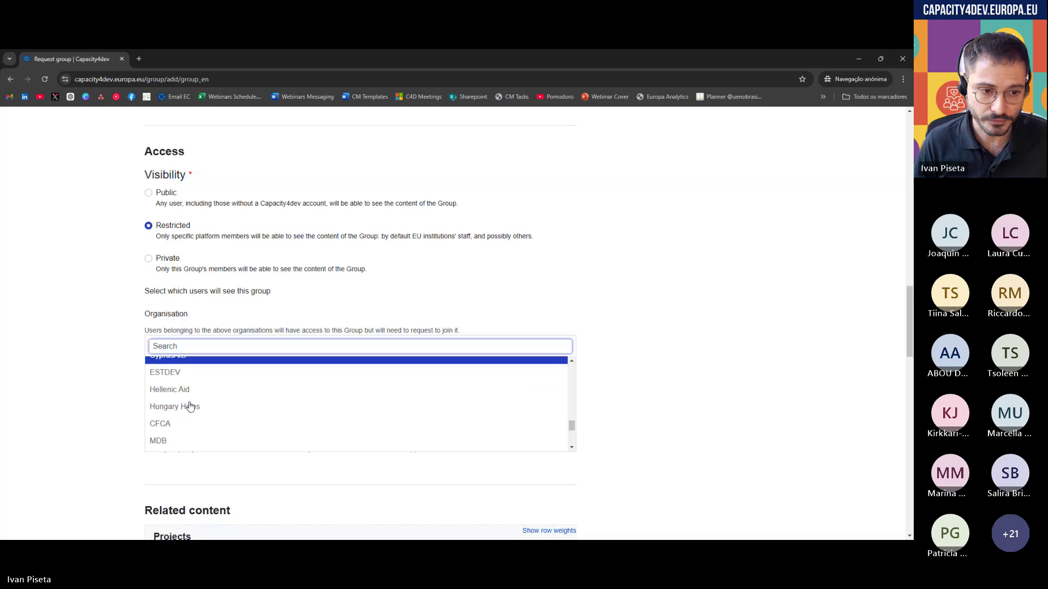
key(Escape)
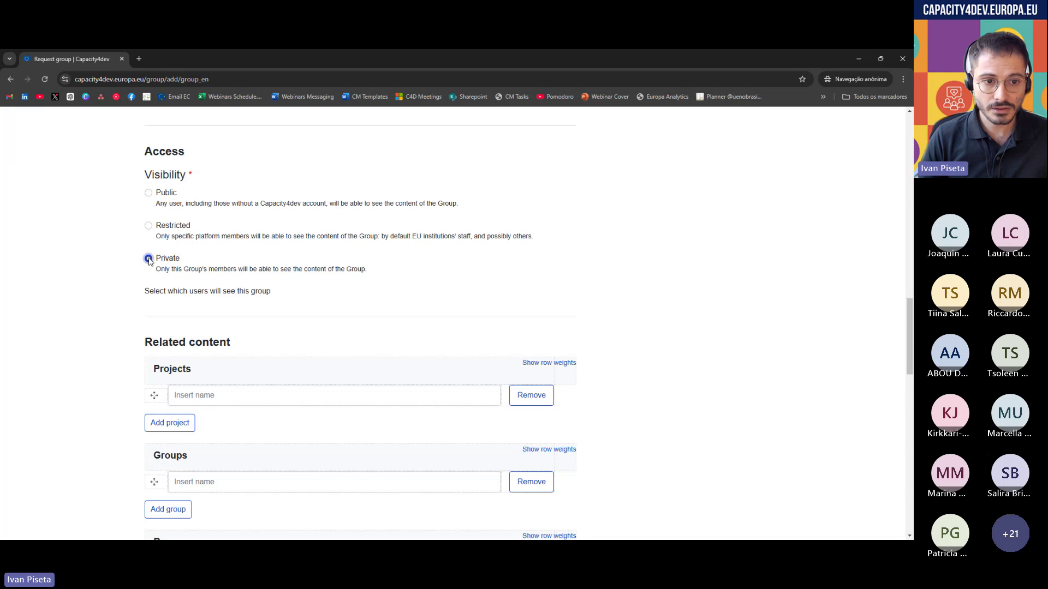
- Set the group's visibility to Private, highlight its description, and glance at the related content fields
click(148, 259)
drag(191, 270, 282, 275)
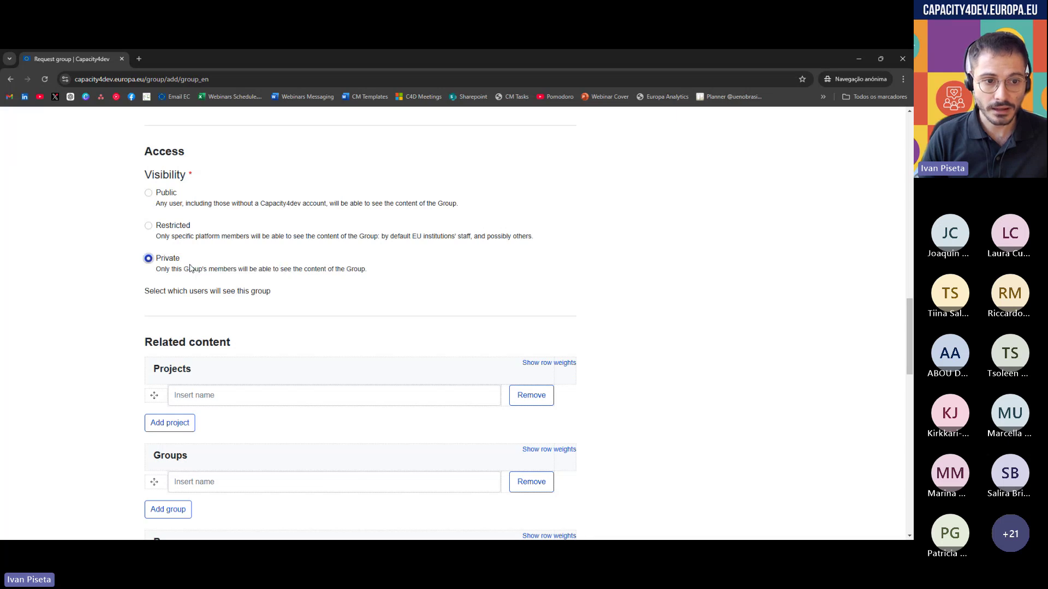
drag(172, 269, 377, 273)
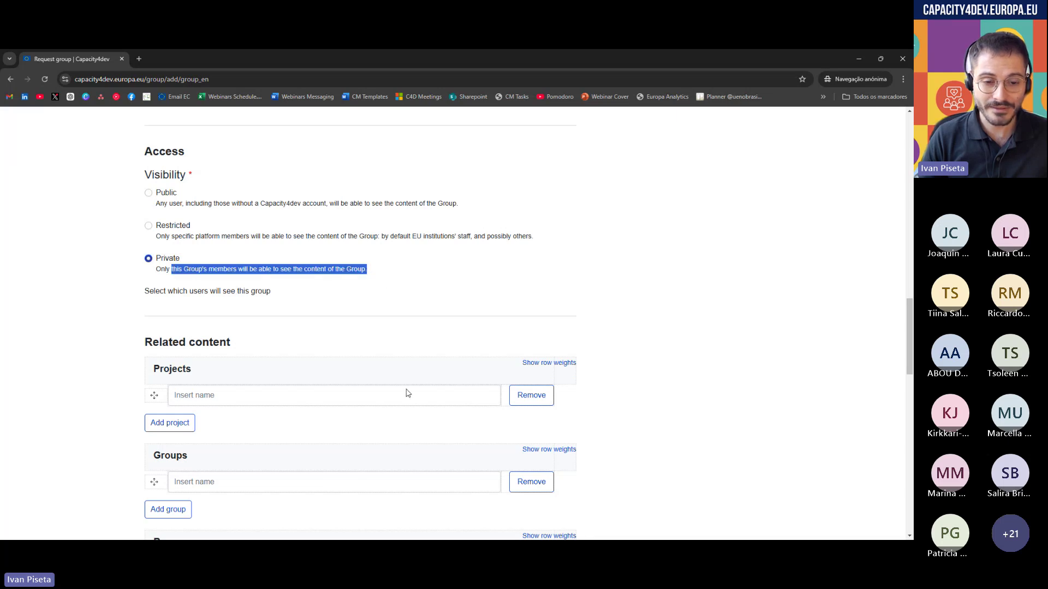
scroll(405, 399, down, 4)
scroll(399, 393, up, 5)
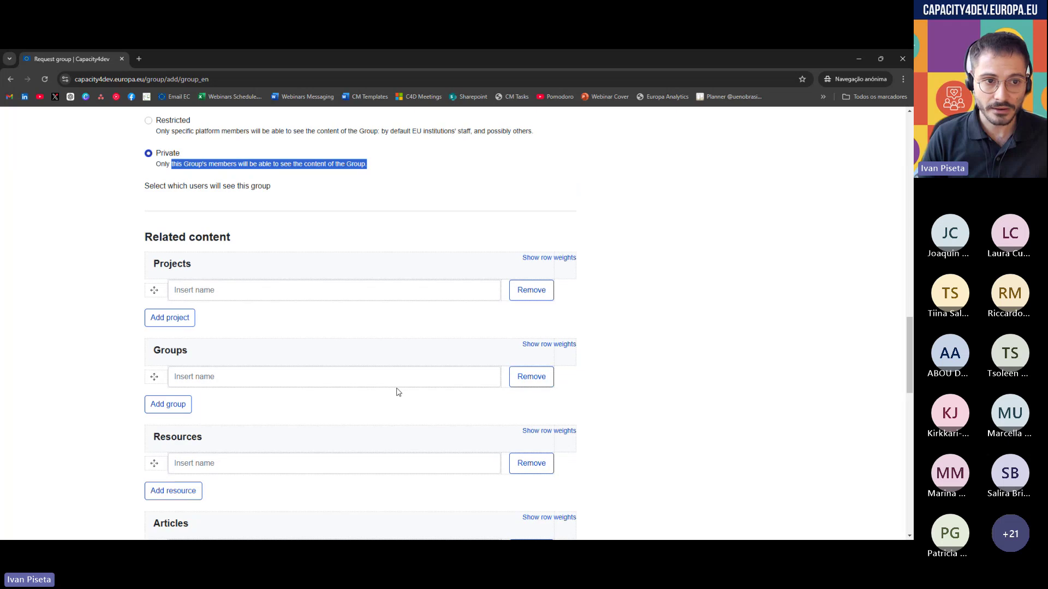